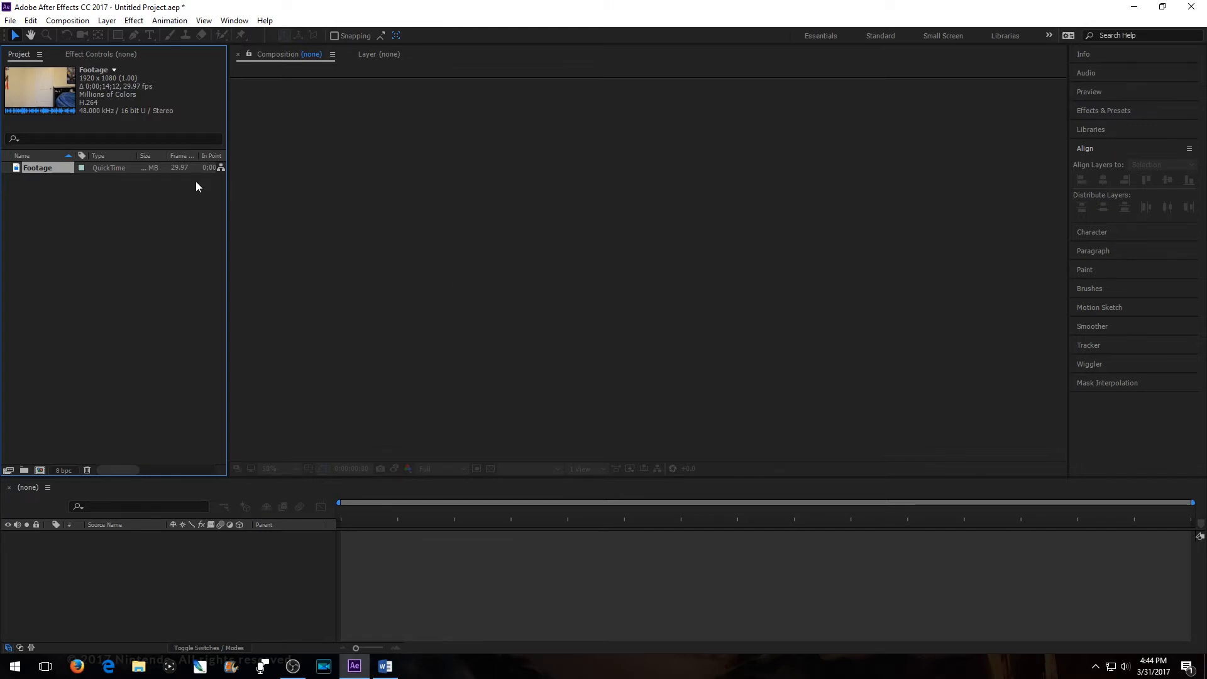
Step: Open the Footage clip for viewing at its start, close it and return to the empty composition view
double_click(46, 167)
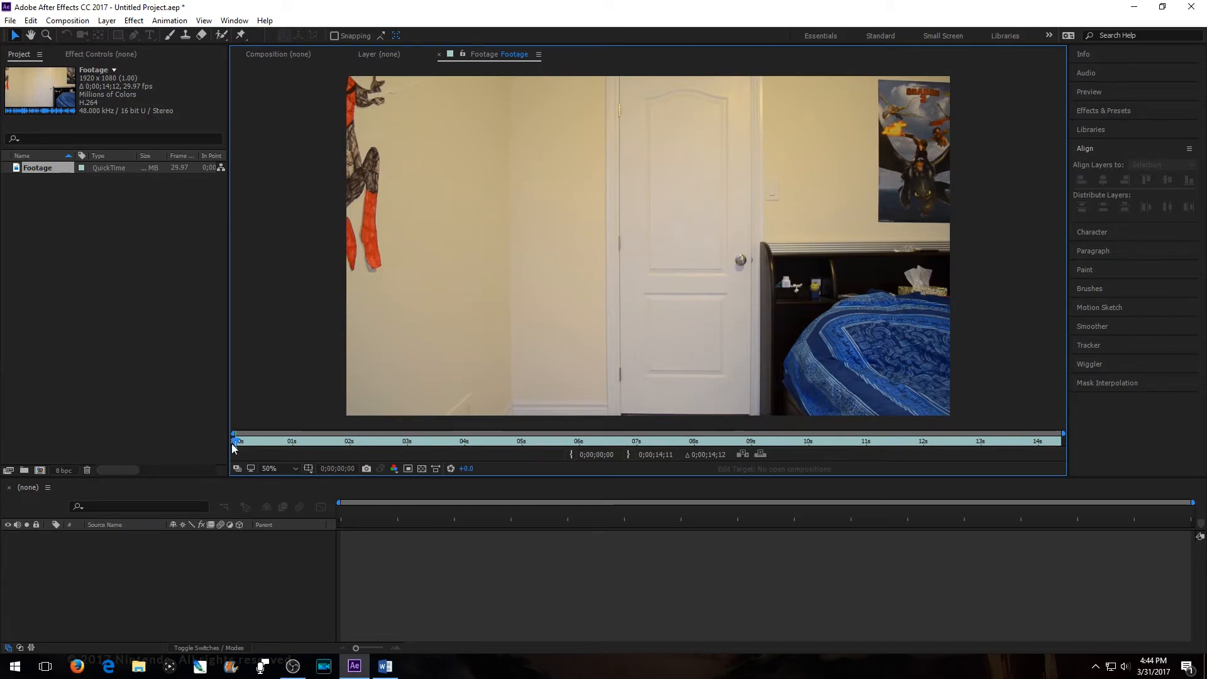
left_click_drag(236, 440, 215, 425)
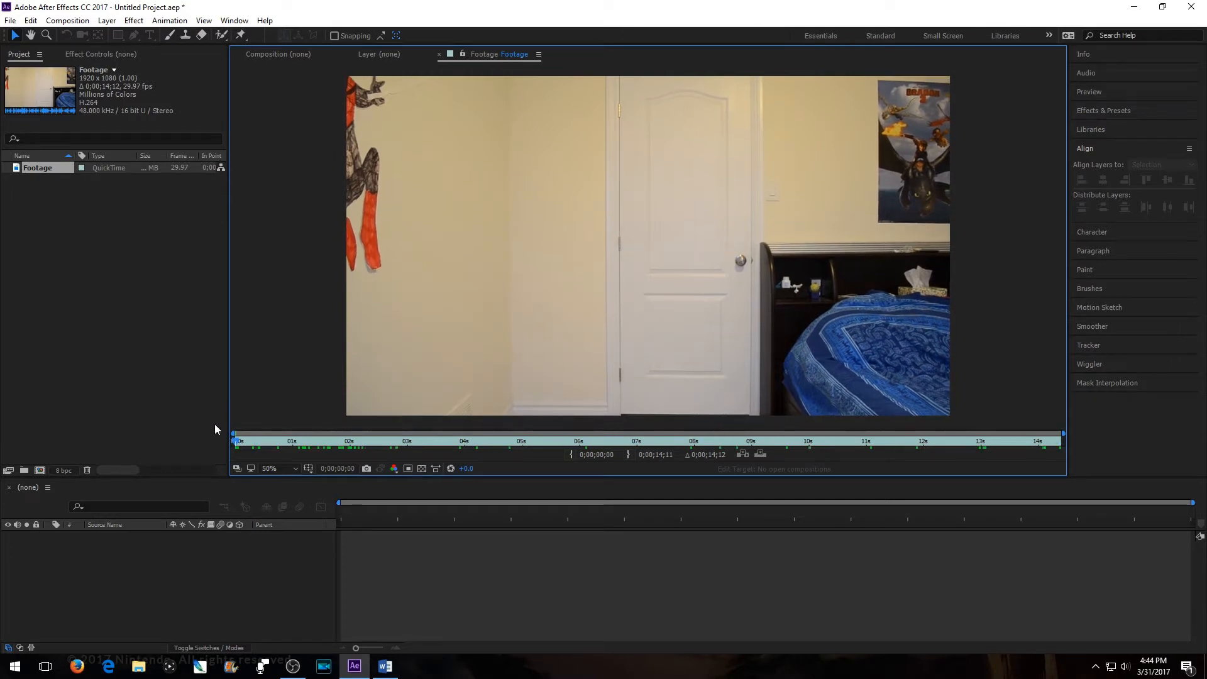
left_click(439, 54)
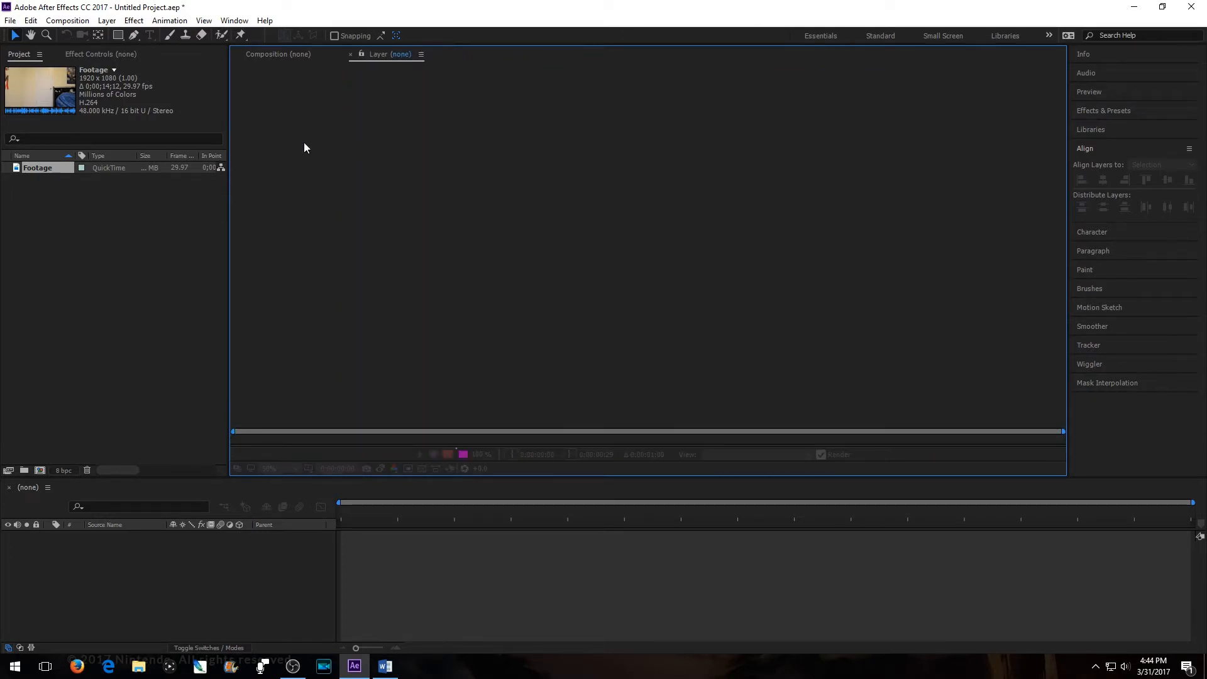
left_click(277, 54)
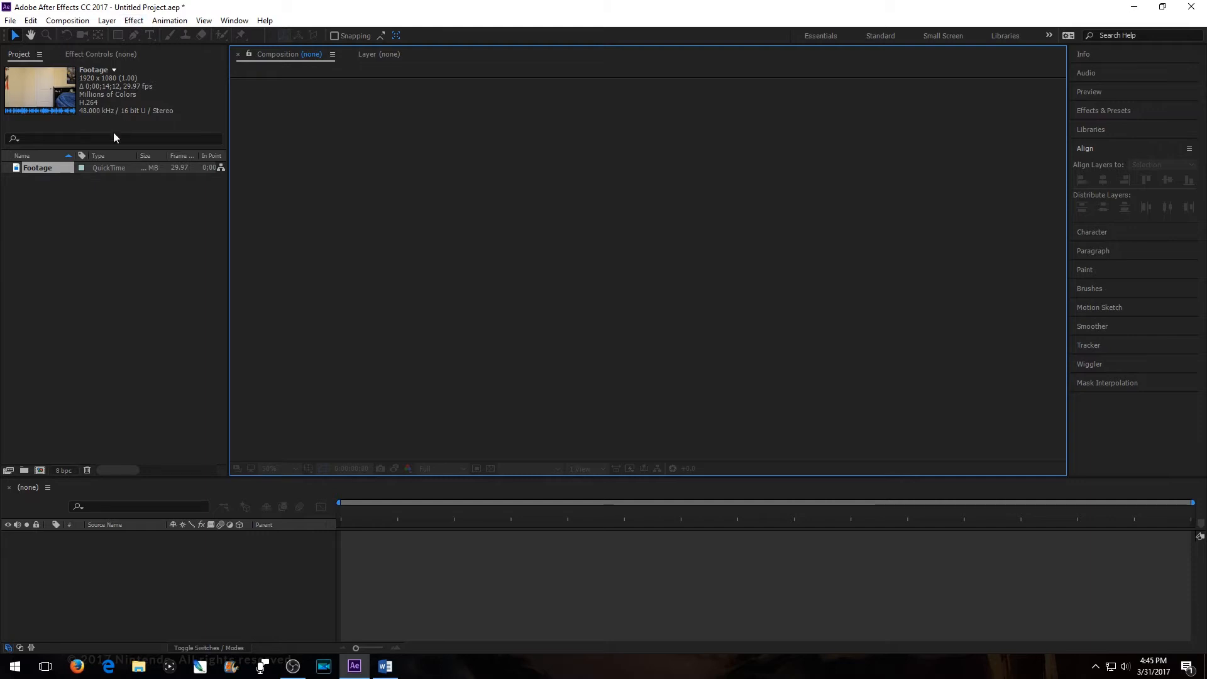
Step: Create a 1920 x 1080 composition named Portal at 29.97 fps with a duration of 10 seconds
left_click(67, 20)
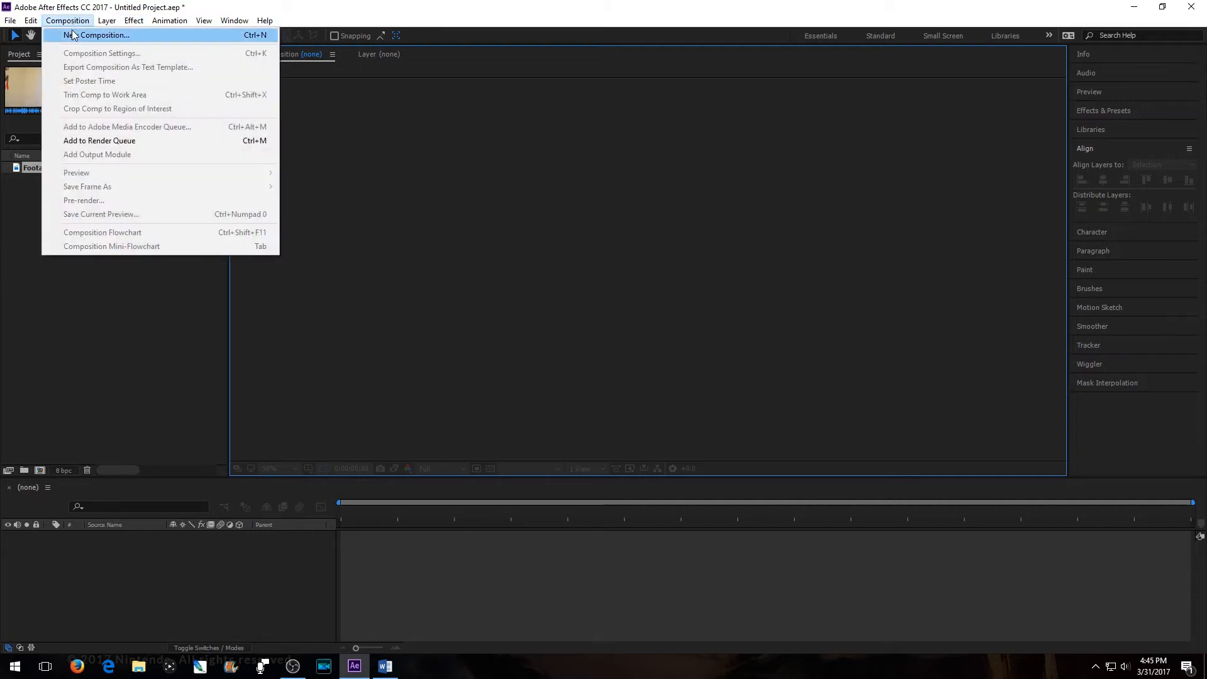
left_click(73, 34)
type("Portal")
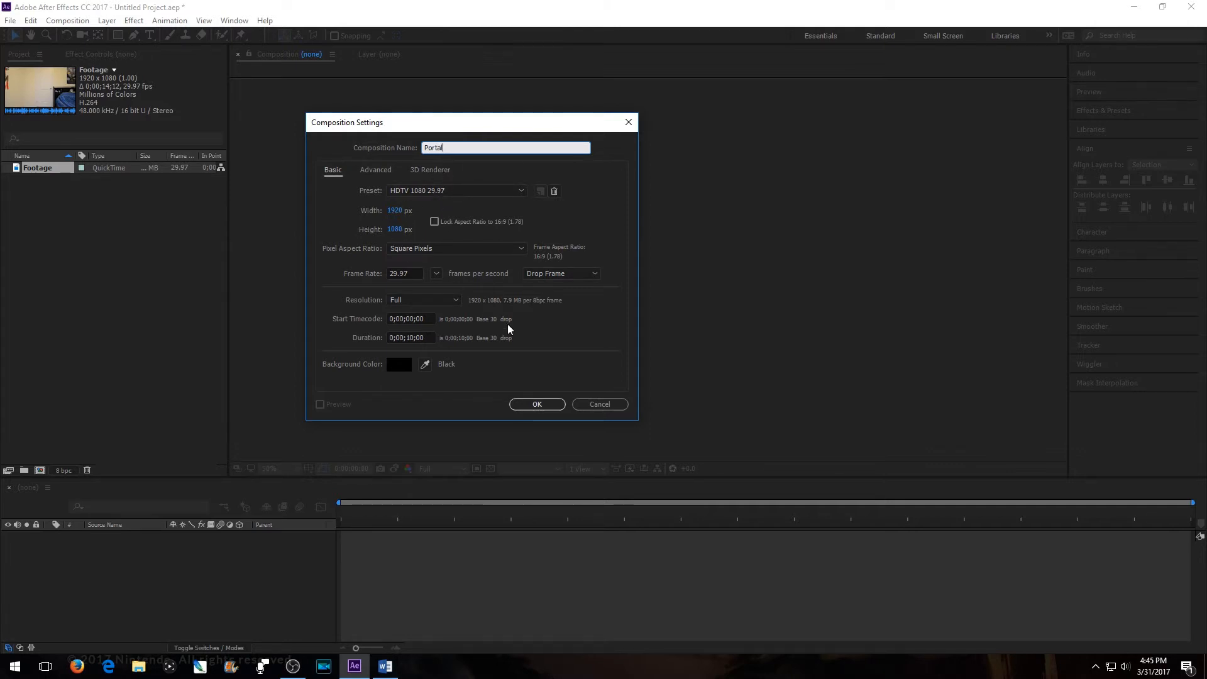
left_click(525, 405)
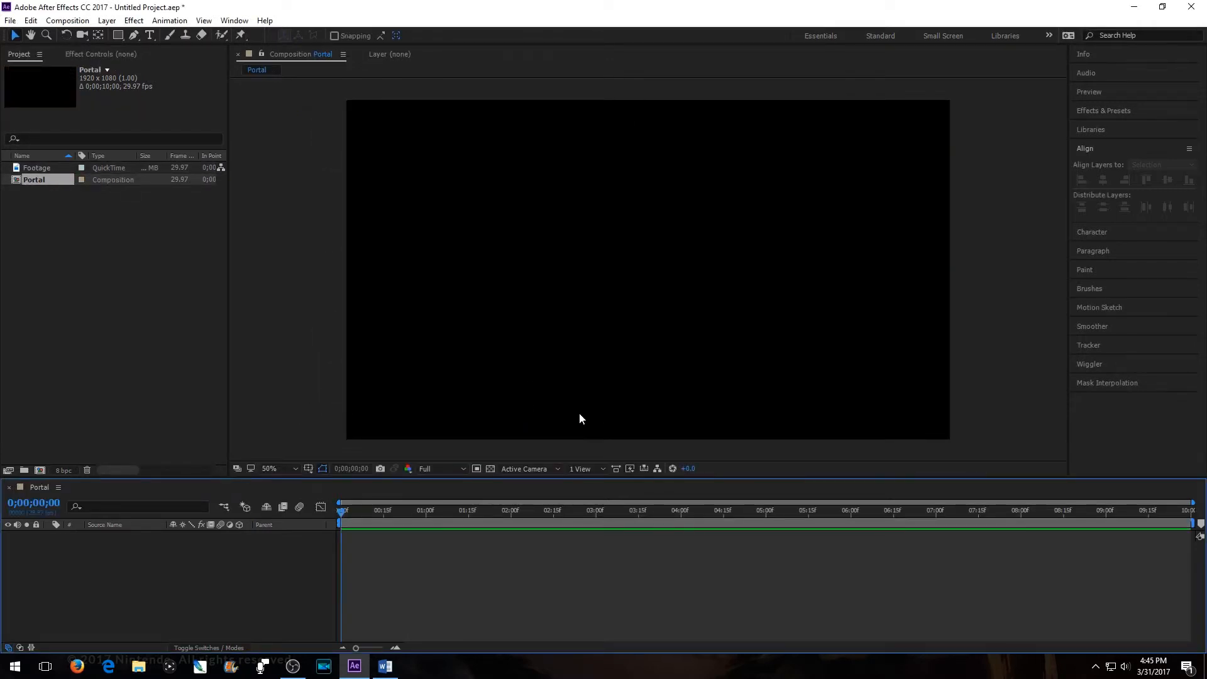
Step: Add a black 1920 x 1080 solid layer named Particle to the Portal composition
right_click(247, 550)
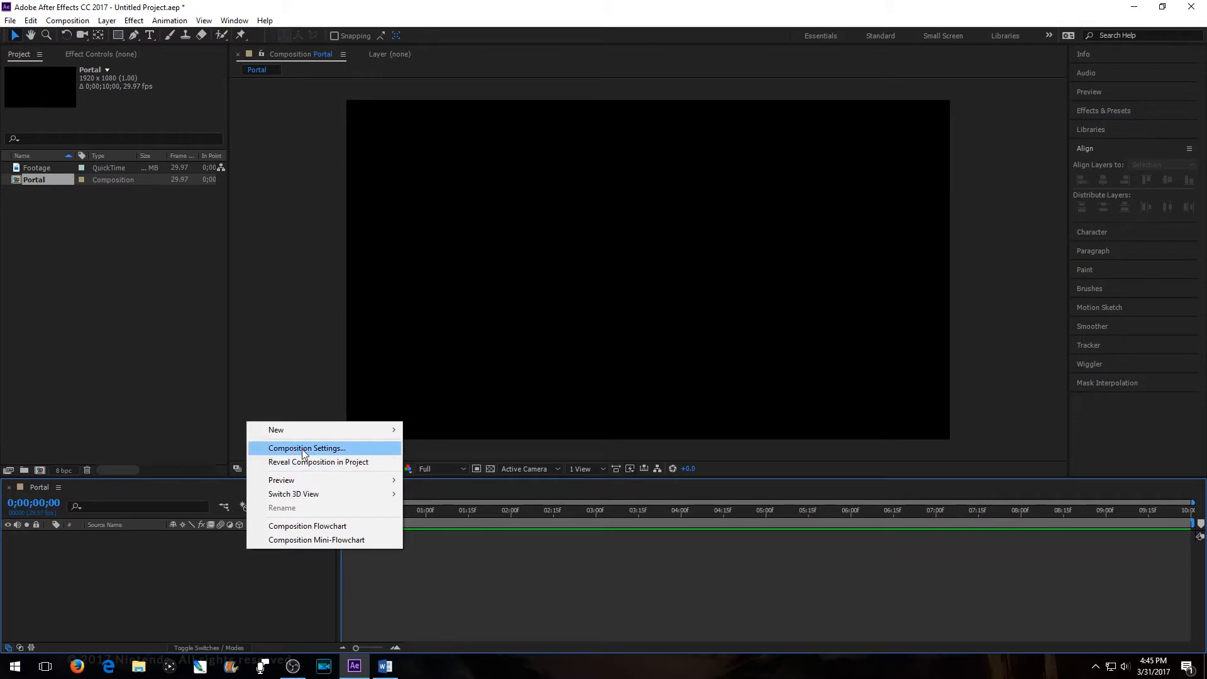
mouse_move(310, 433)
left_click(504, 462)
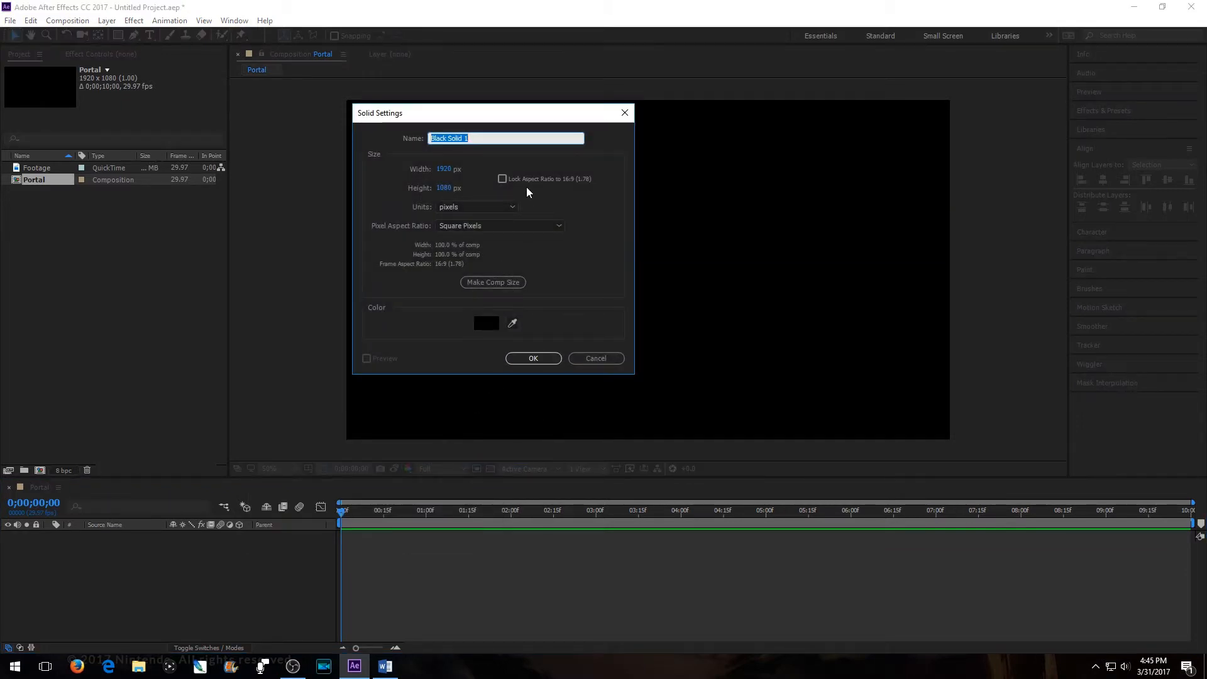
type("Par")
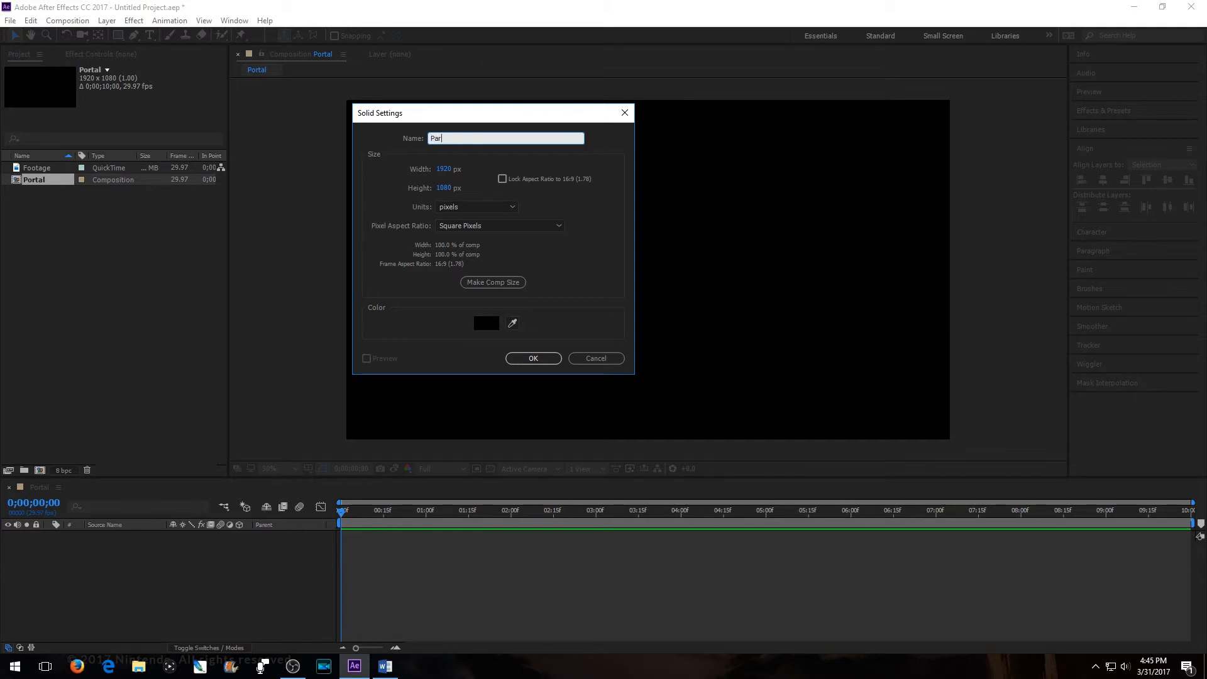
type("ticle")
key("Return")
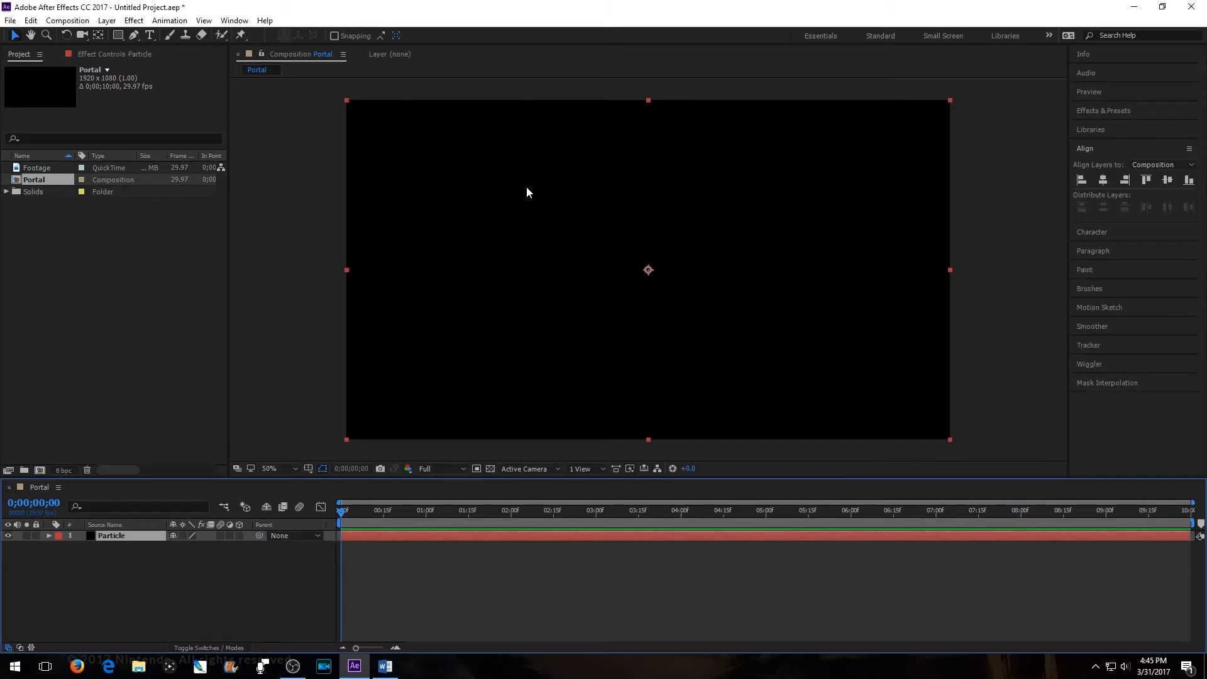
Step: Apply the CC Particle Systems II effect to the Particle layer and move the current time to 0;00;01;25
left_click(132, 20)
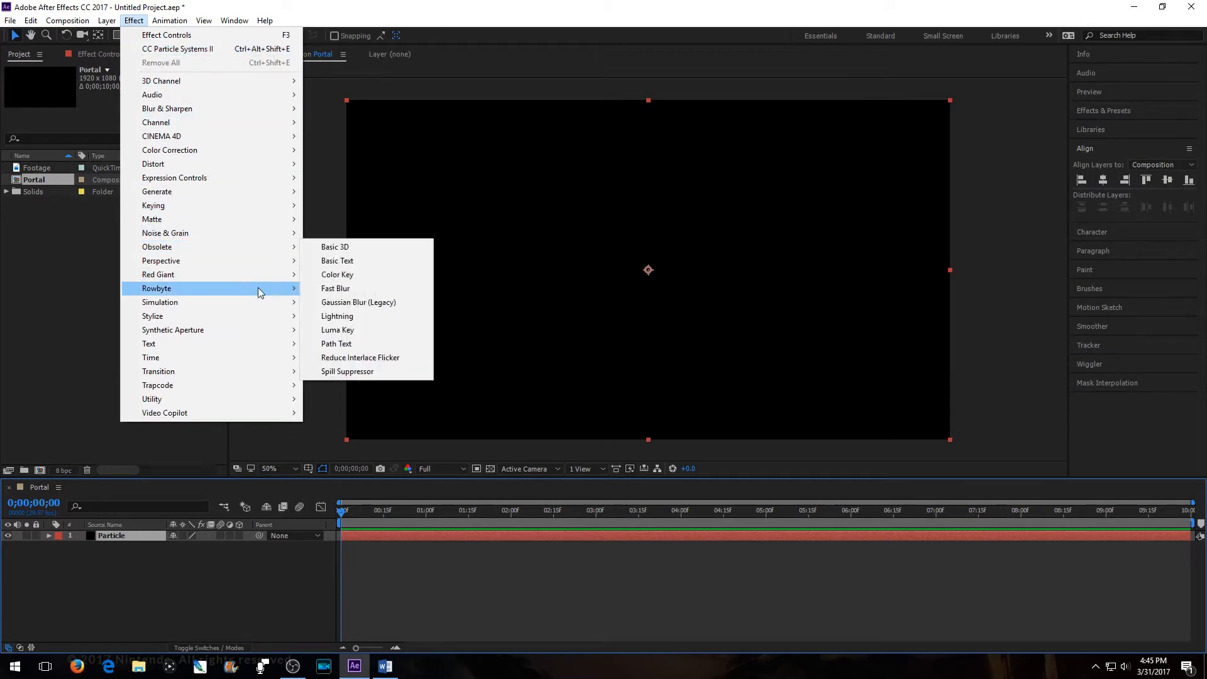
mouse_move(269, 303)
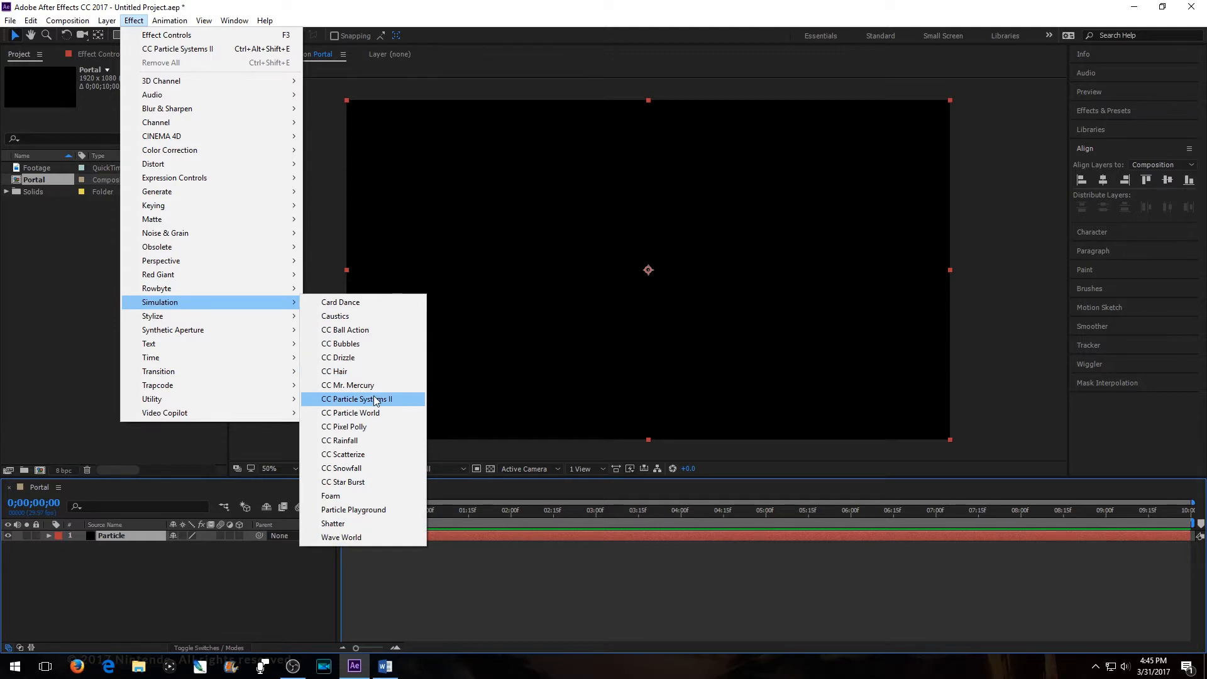
left_click(376, 400)
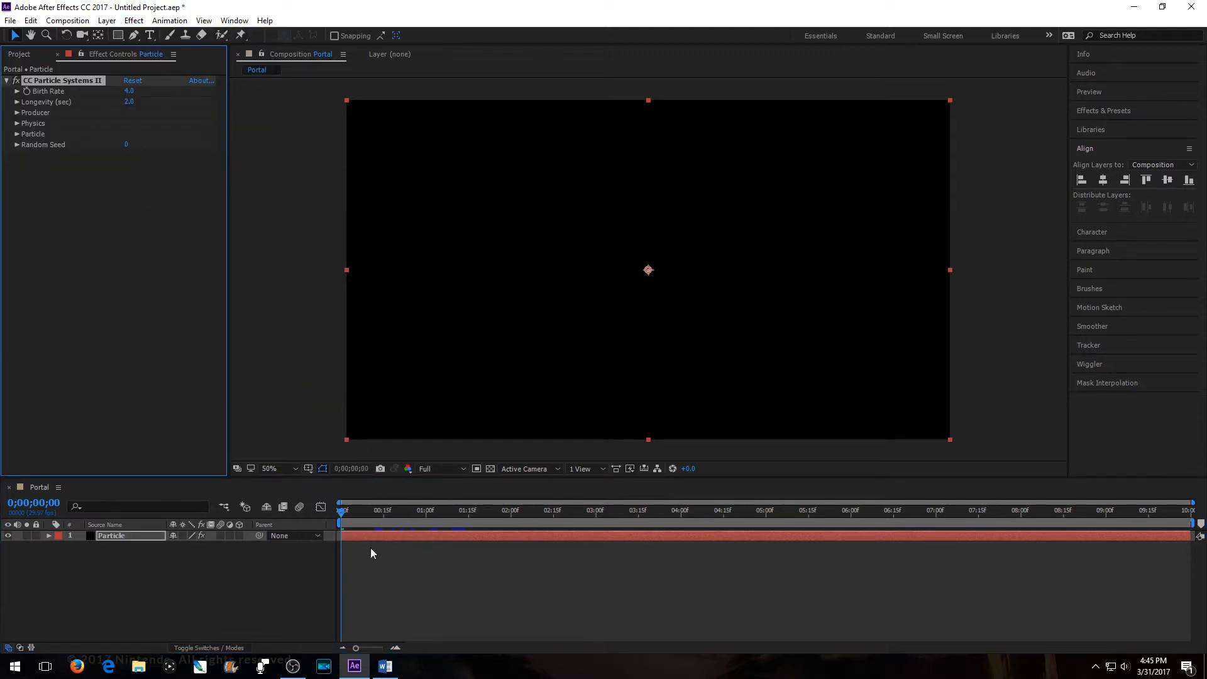
left_click_drag(343, 510, 493, 496)
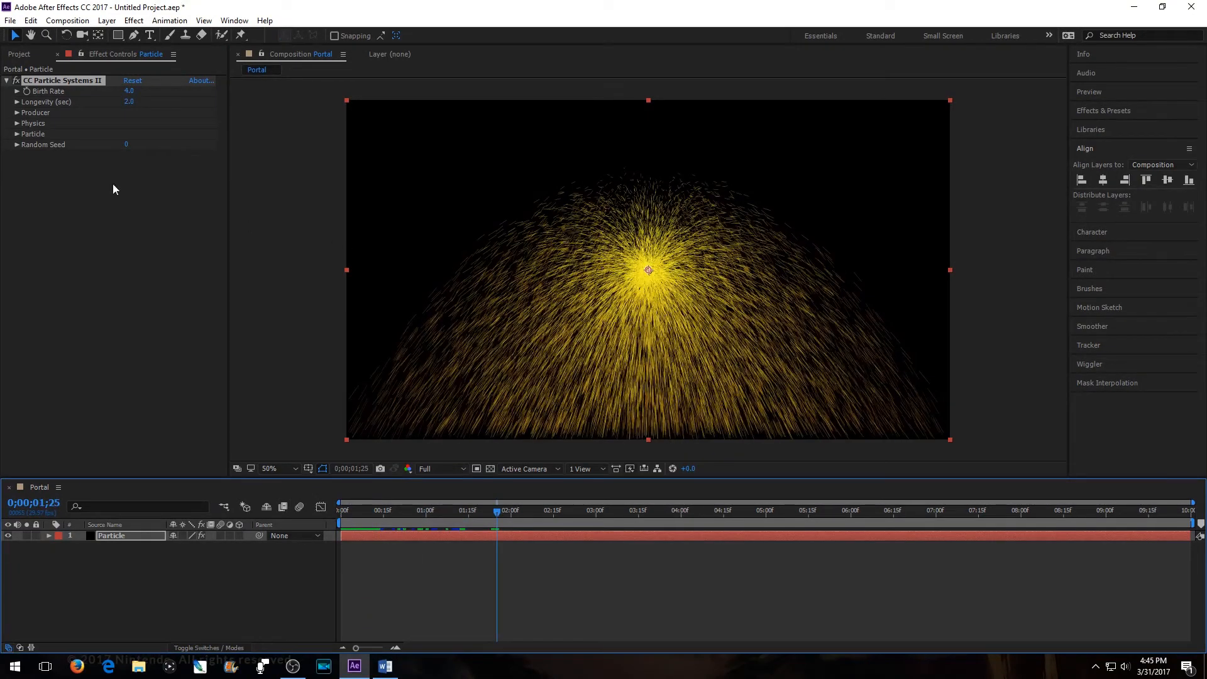
Step: Set the particle effect's Physics animation to Twirl
left_click(19, 129)
left_click(19, 125)
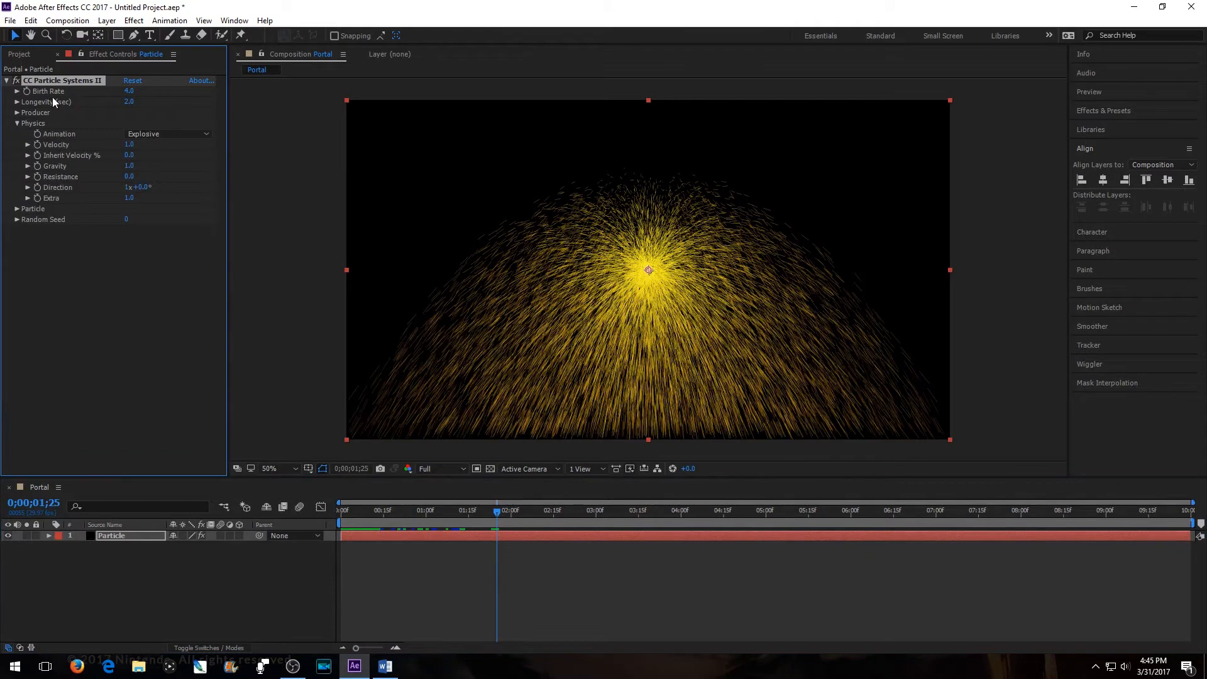
left_click(152, 132)
left_click(155, 175)
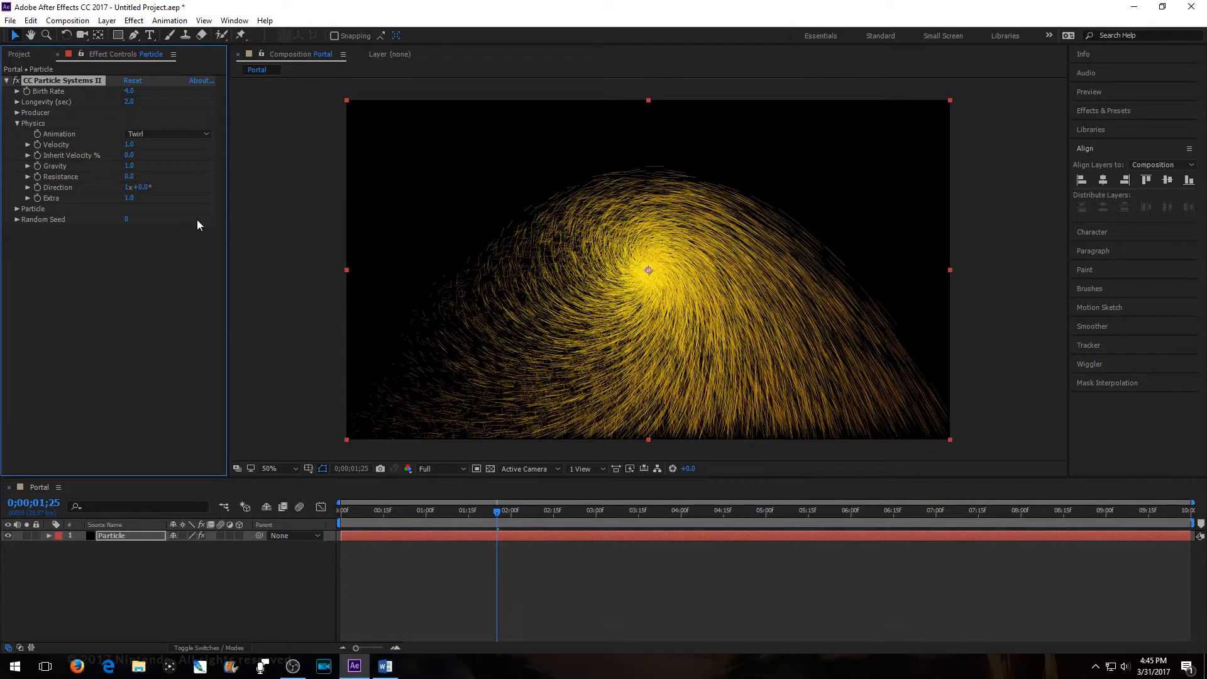
Step: Set the particle effect's Gravity to 0 and Resistance to 40
left_click(130, 165)
type("0")
key("Return")
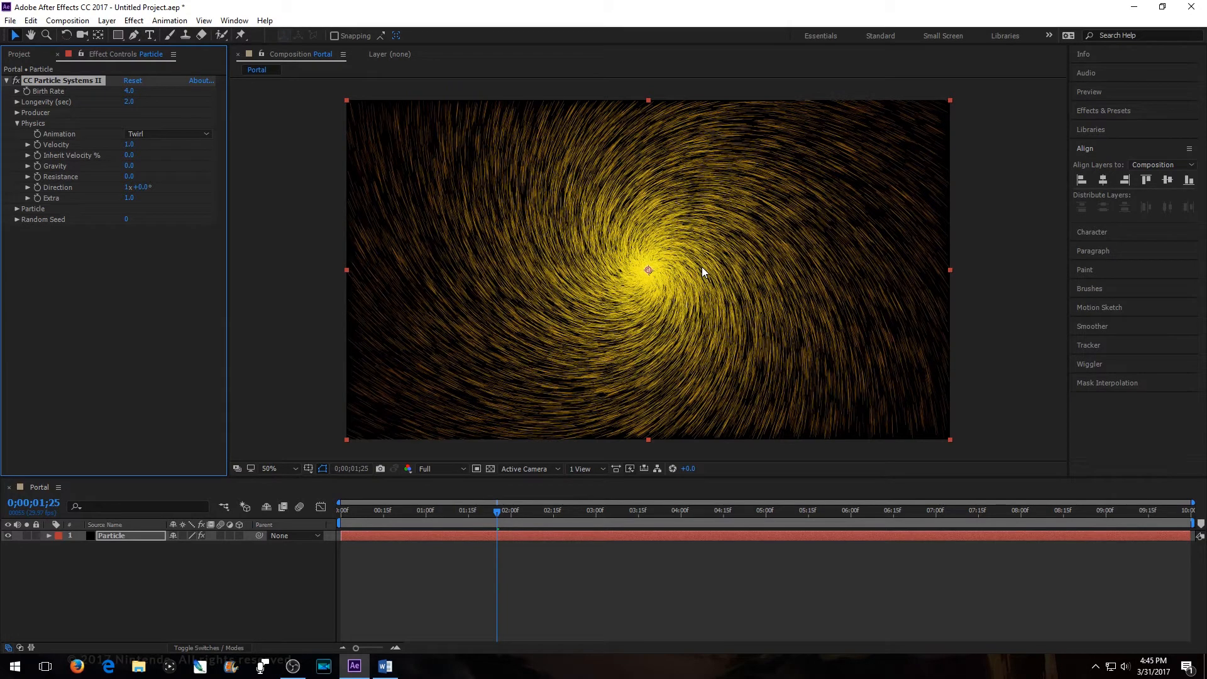
left_click(128, 177)
type("40")
key("Return")
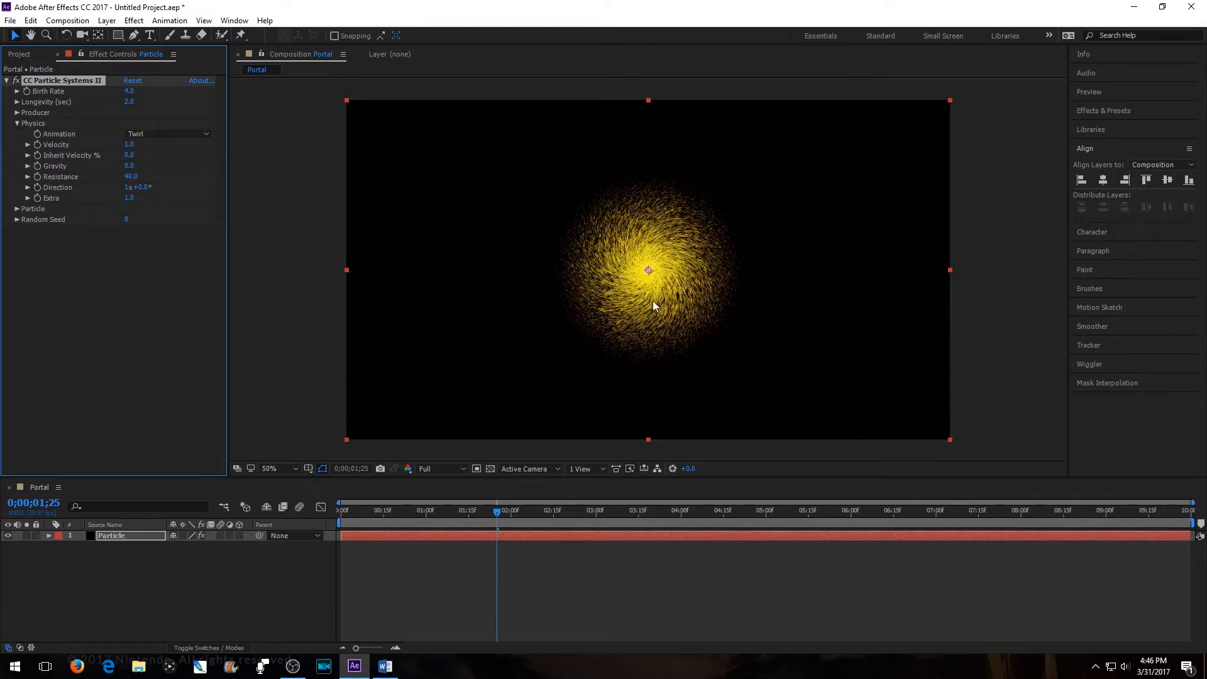
Step: Set the Physics Extra value to -0.9 and the particles' Max Opacity to 100%
left_click(129, 198)
type("-0.9")
key("Return")
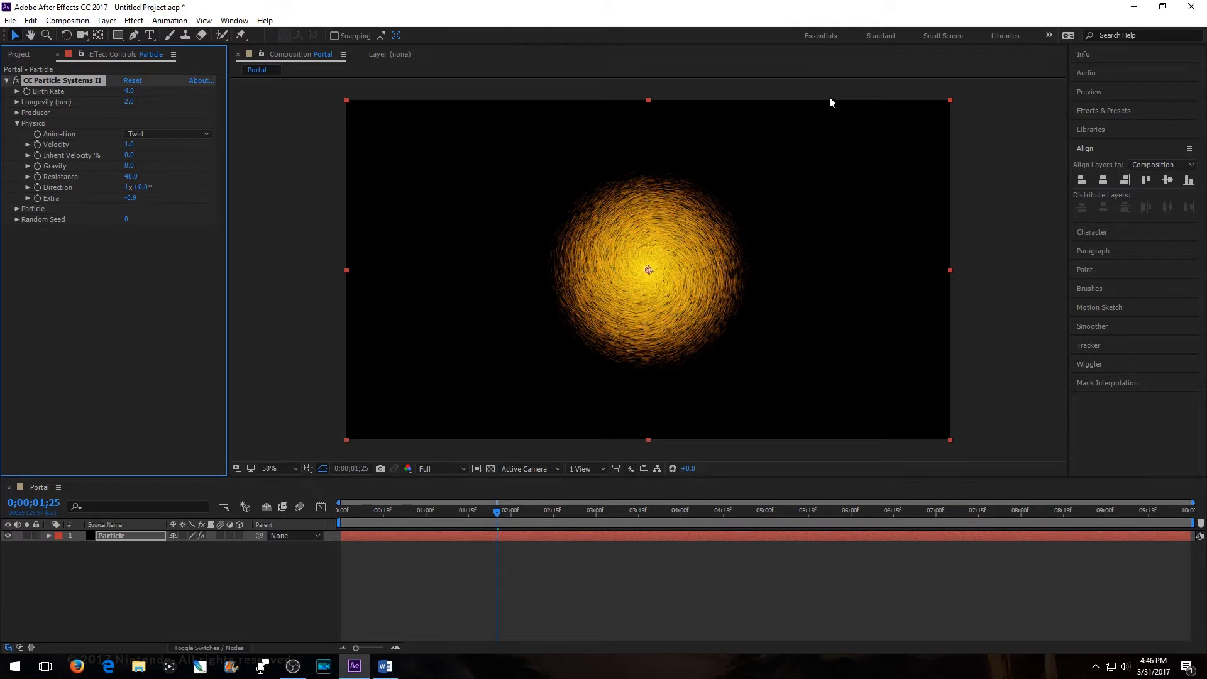
left_click(17, 208)
left_click_drag(132, 273, 568, 253)
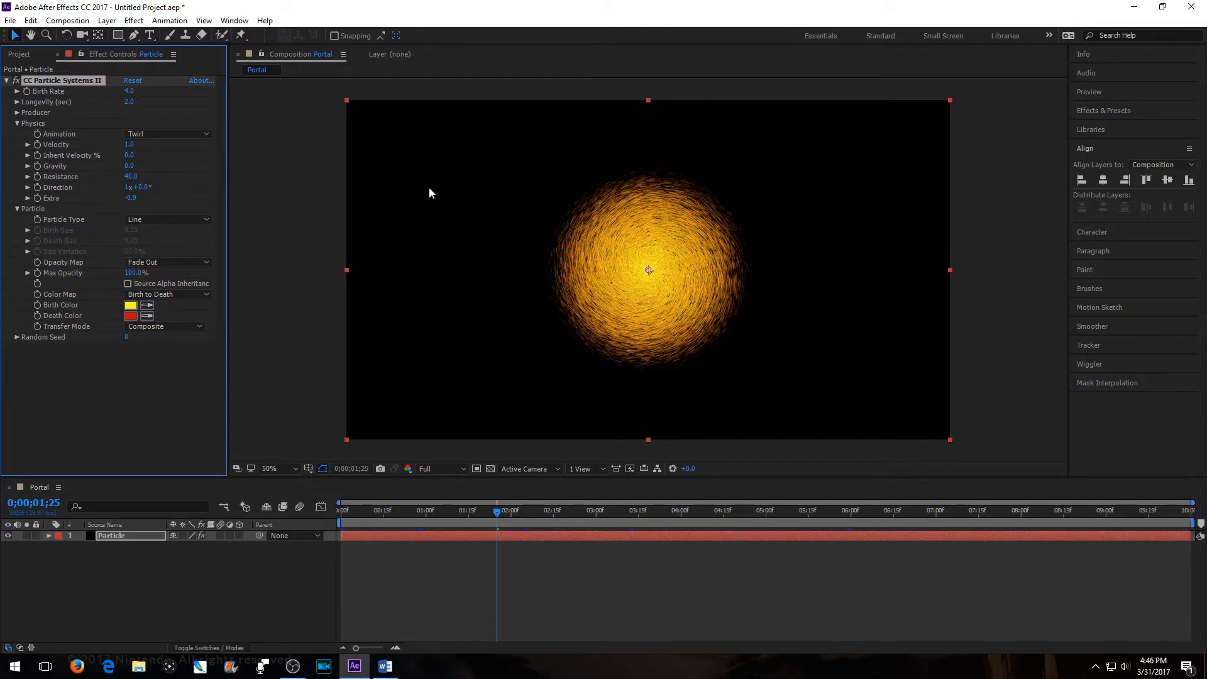
Step: Pre-compose the Particle layer as Pre-comp 1, moving all attributes into the new composition
left_click(130, 534)
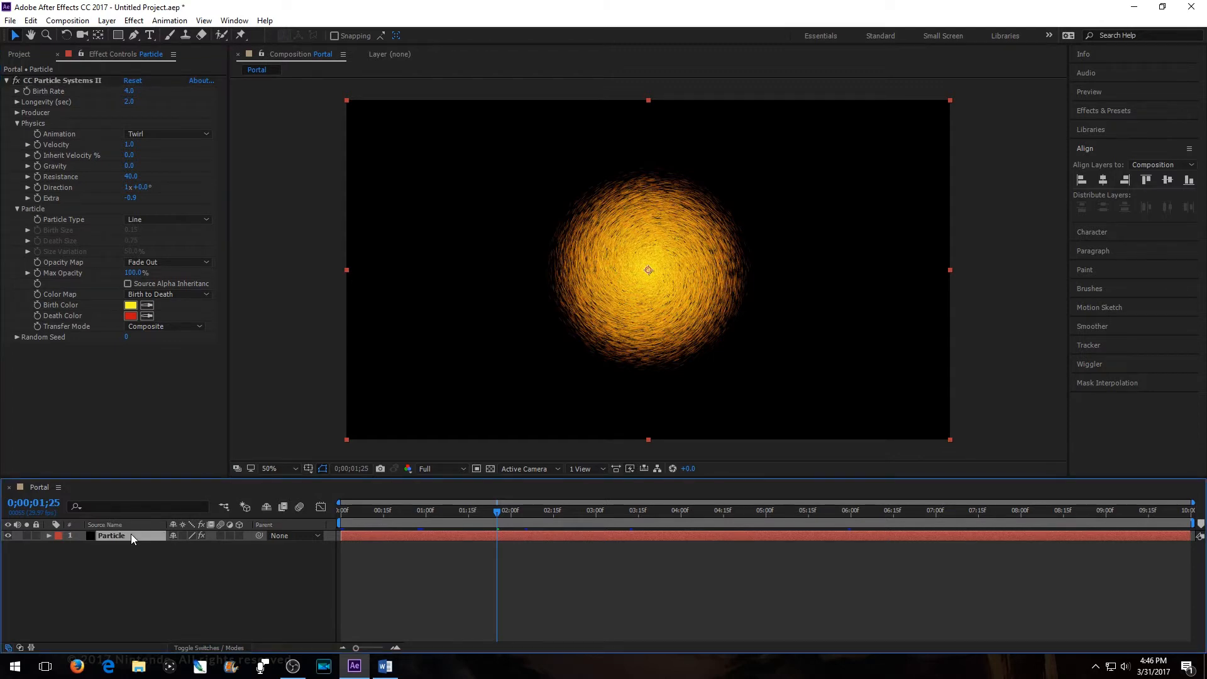
right_click(131, 534)
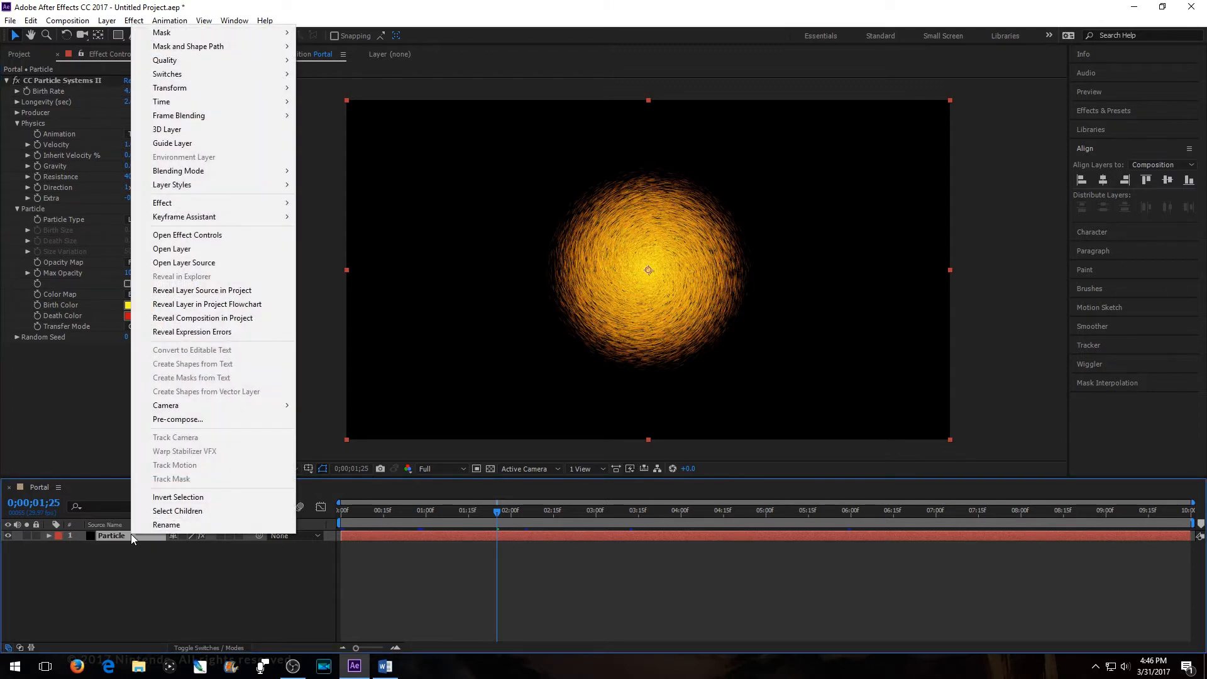
left_click(208, 420)
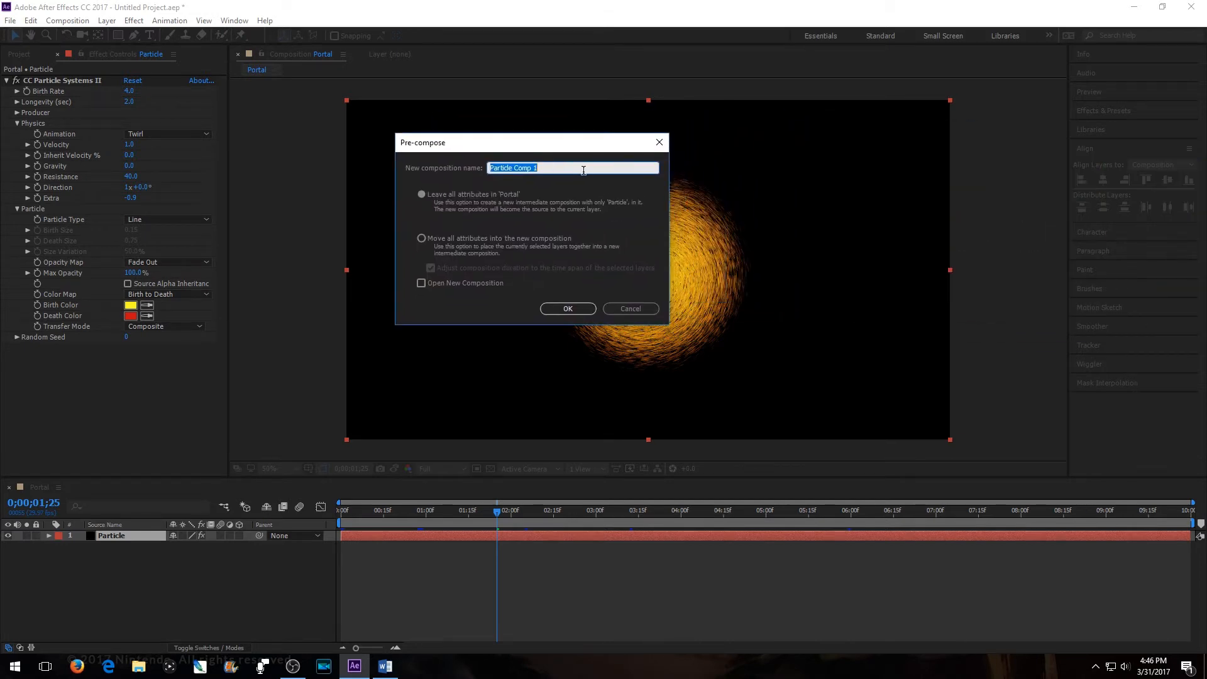
key("BackSpace")
type("Pre-comp 1")
left_click(421, 234)
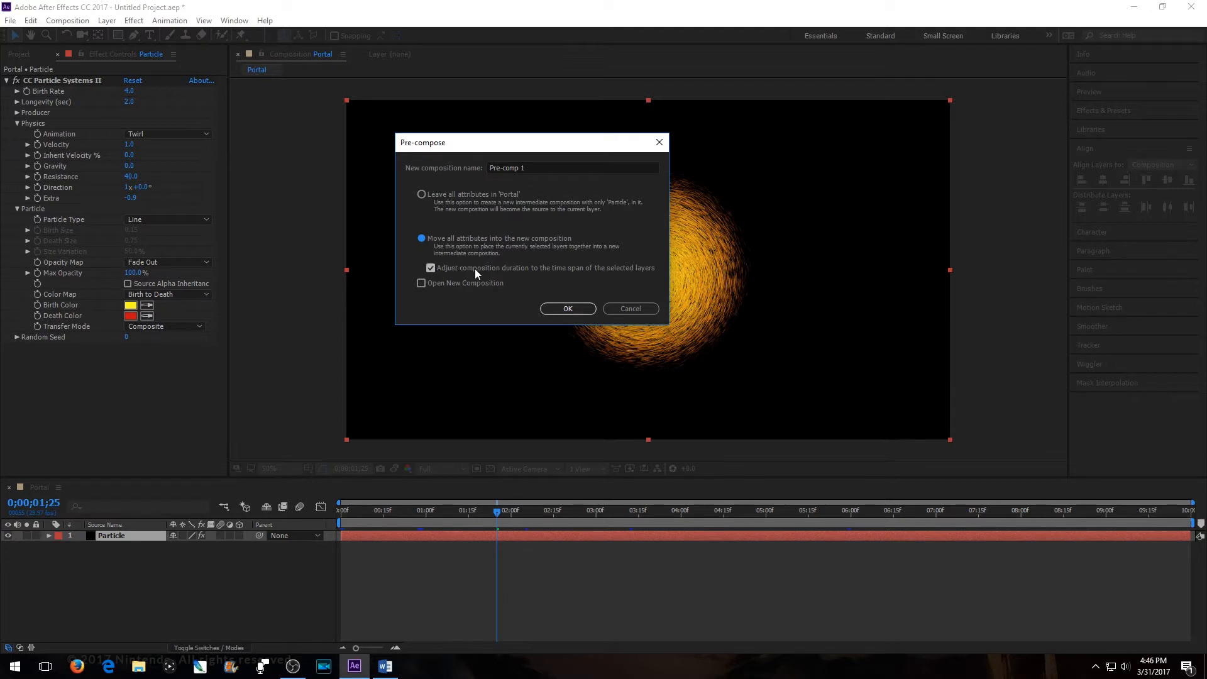
left_click(571, 308)
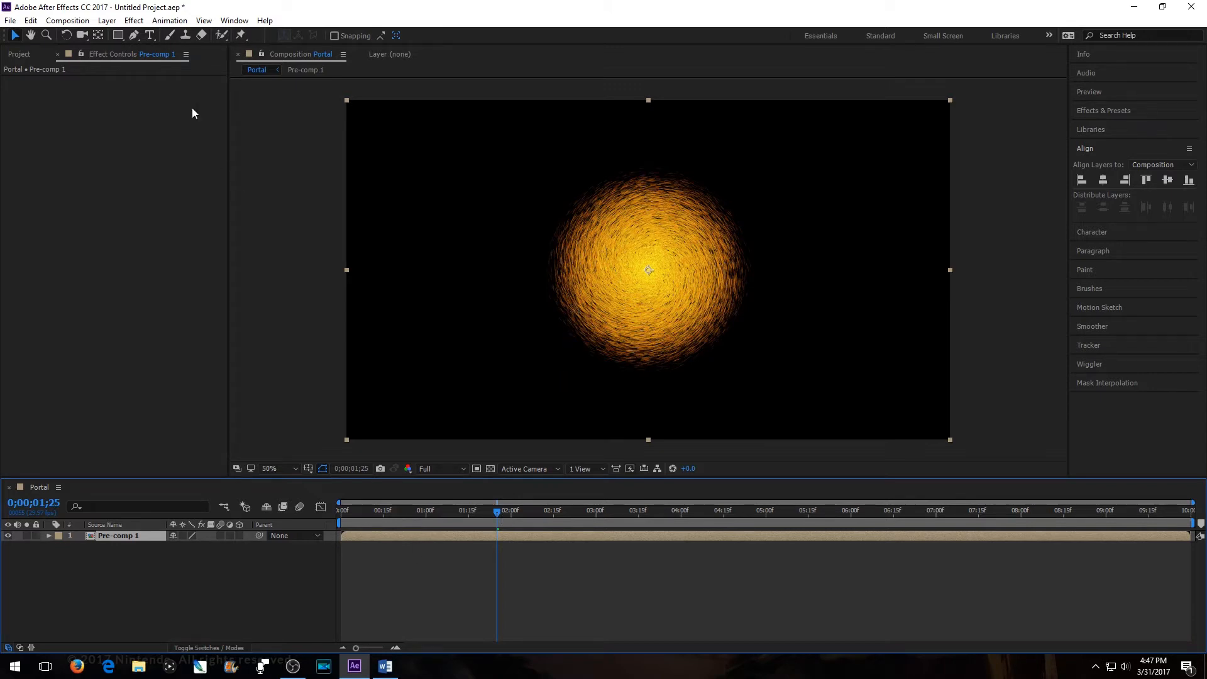
Step: Draw a circular mask on Pre-comp 1 with the Ellipse tool, starting from the centre of the particle disc
left_click(118, 36)
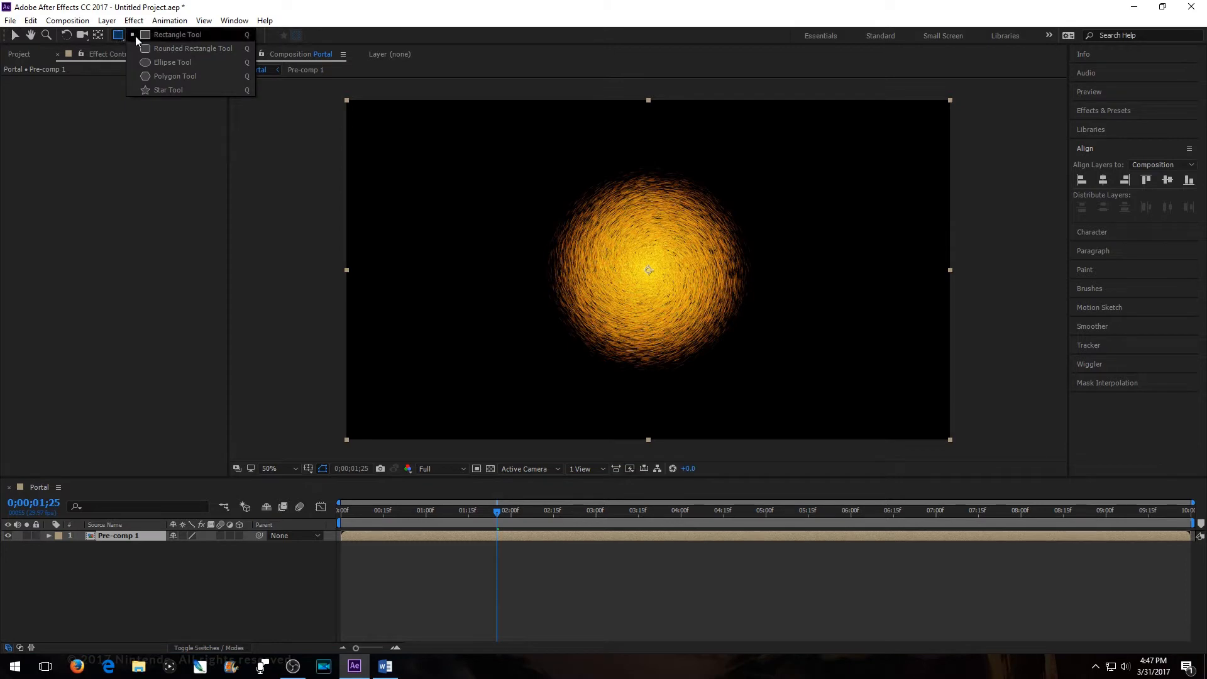
left_click(167, 59)
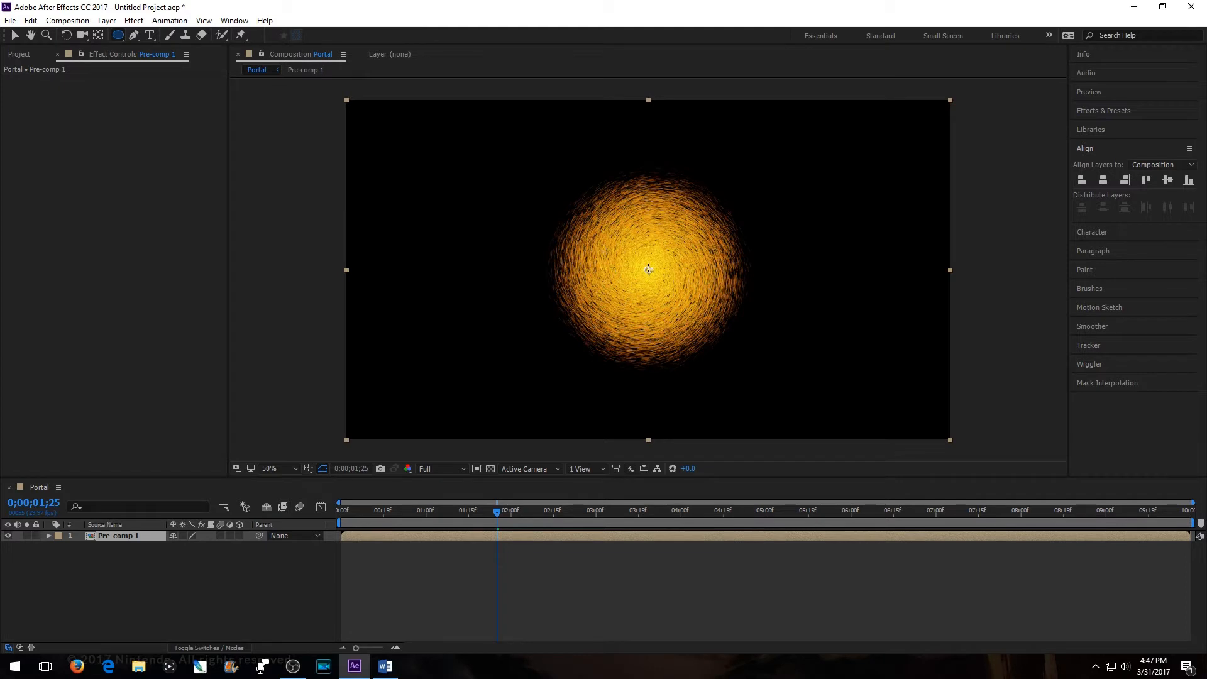
left_click_drag(648, 269, 647, 267)
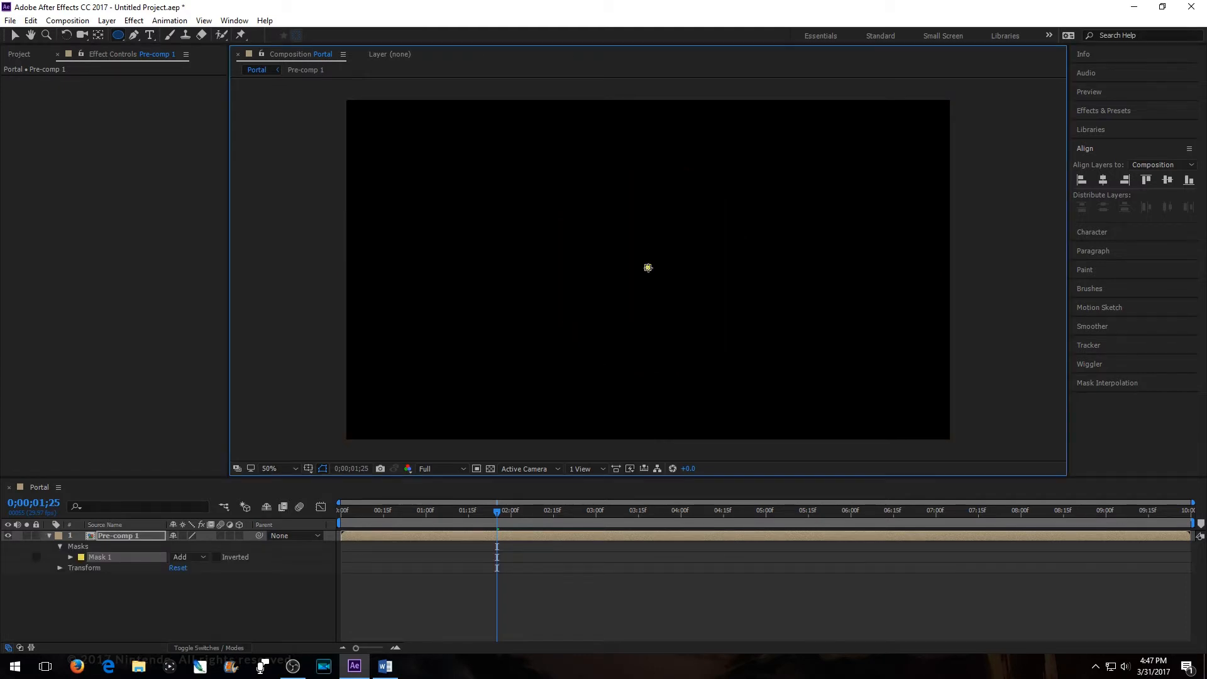
mouse_move(648, 267)
left_mouse_down()
mouse_move(697, 326)
mouse_move(843, 396)
mouse_move(709, 328)
left_mouse_up()
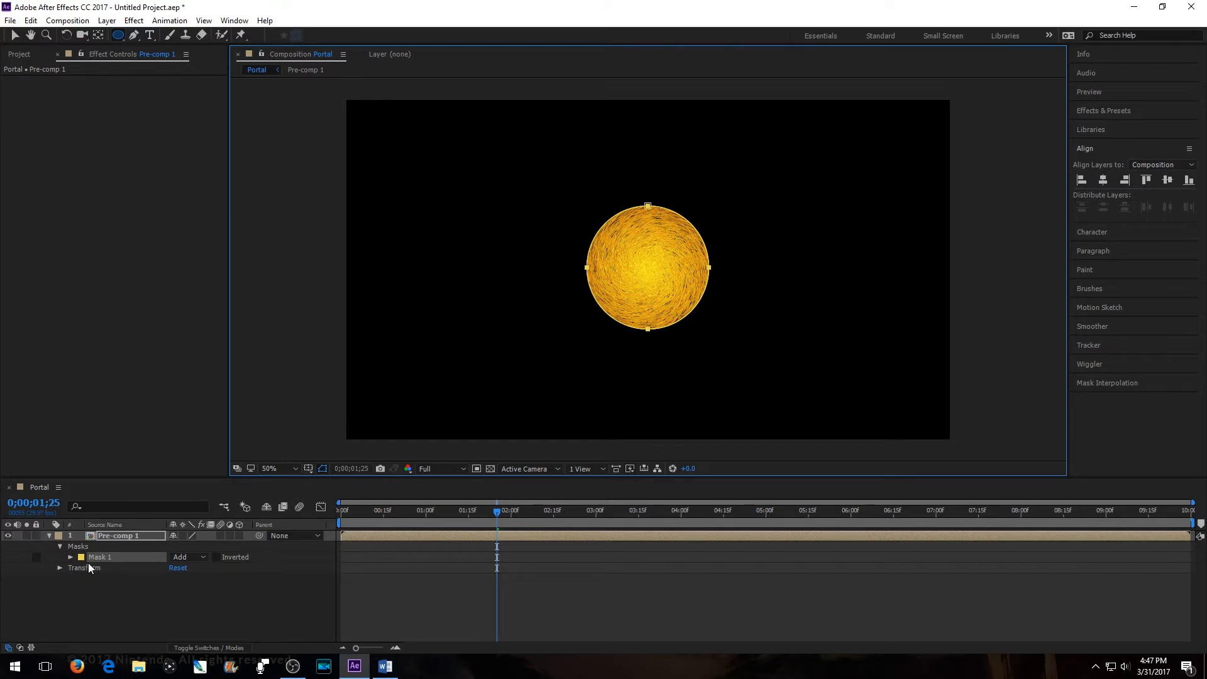
Step: Set the mode of Mask 1 on Pre-comp 1 to Subtract, cutting out the middle of the particle disc
left_click(48, 535)
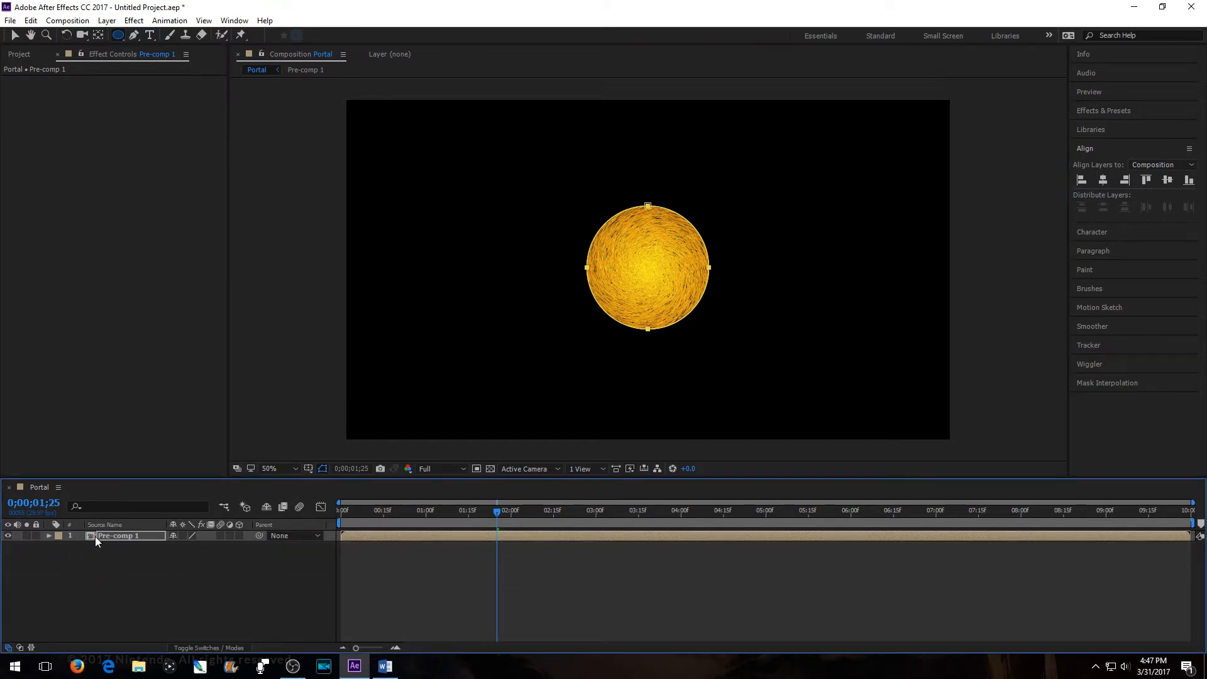
left_click(119, 536)
key("m")
left_click(175, 544)
left_click(201, 586)
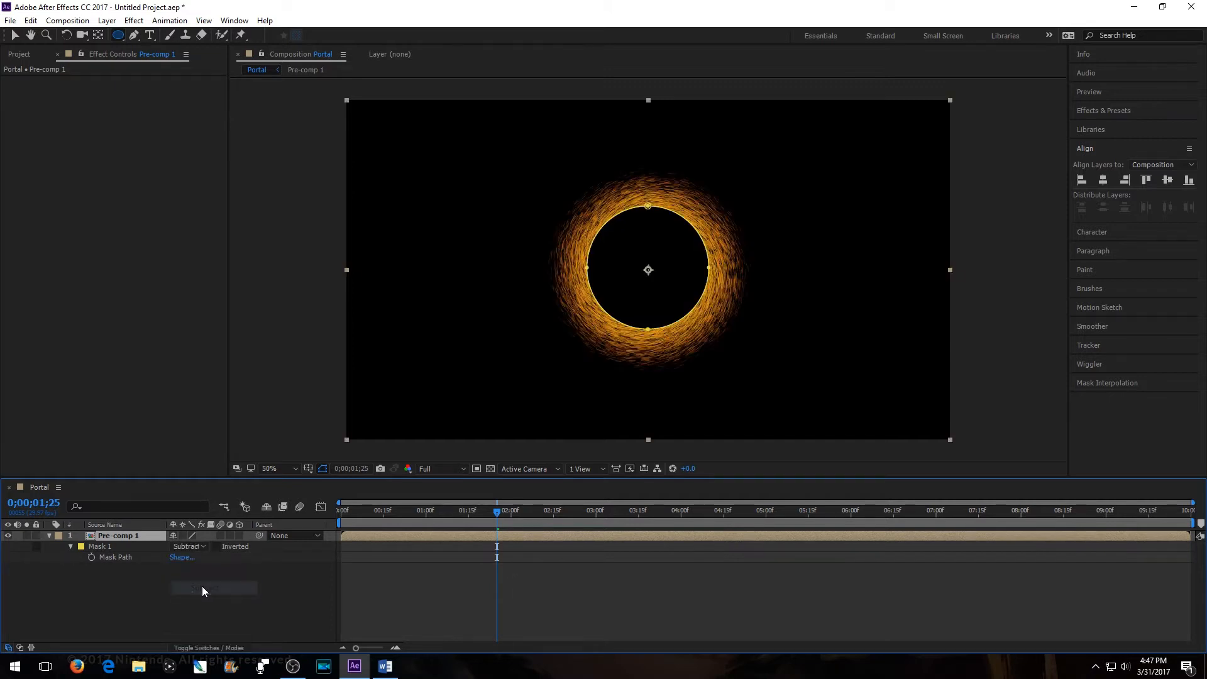
Step: Scale the circular mask up slightly about its centre to thin the particle ring
key("slash")
key("comma")
left_click(16, 37)
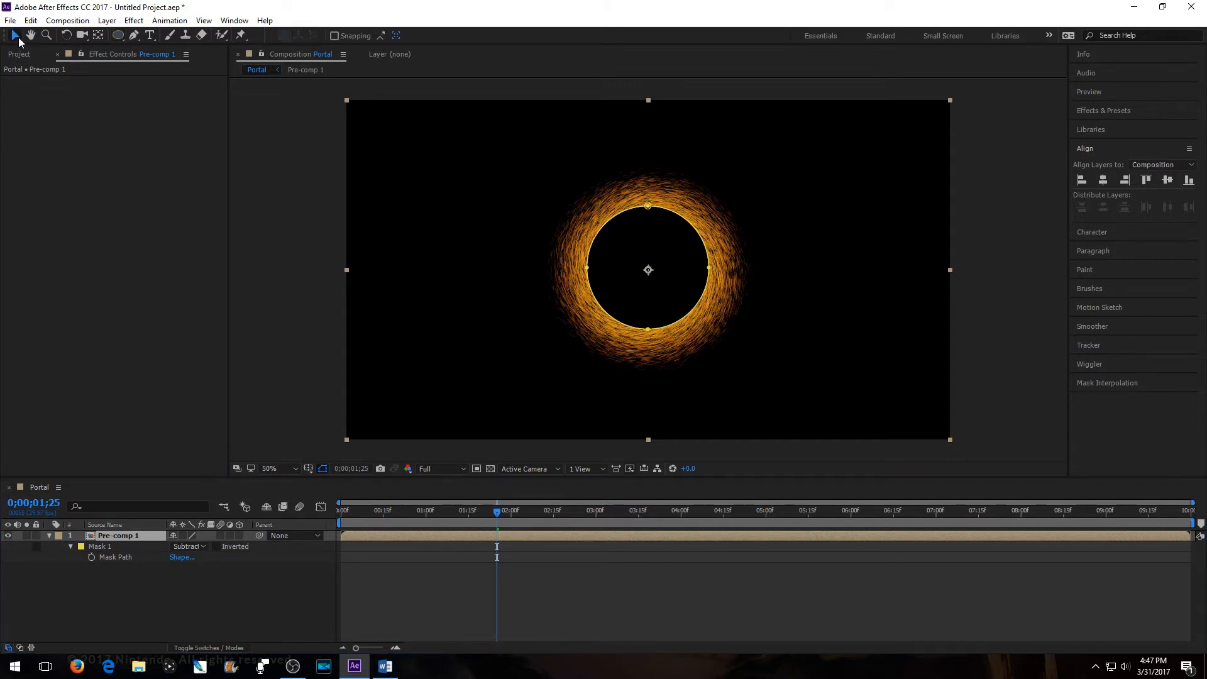
double_click(650, 331)
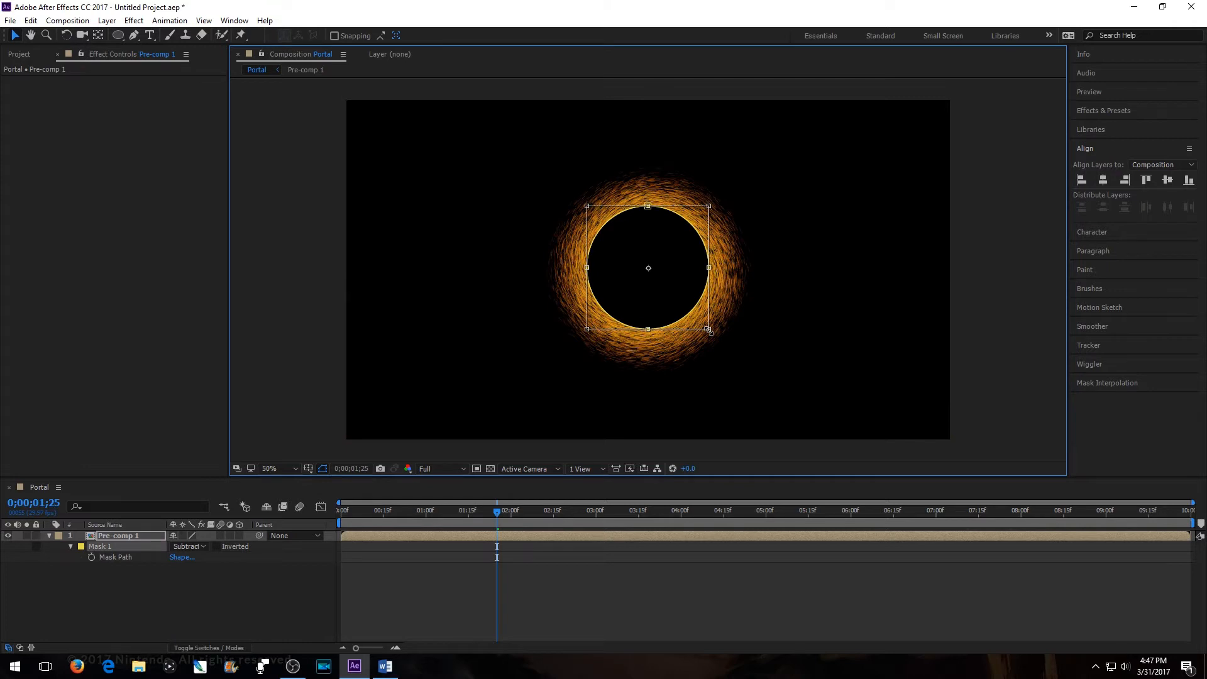
left_click_drag(709, 330, 717, 337)
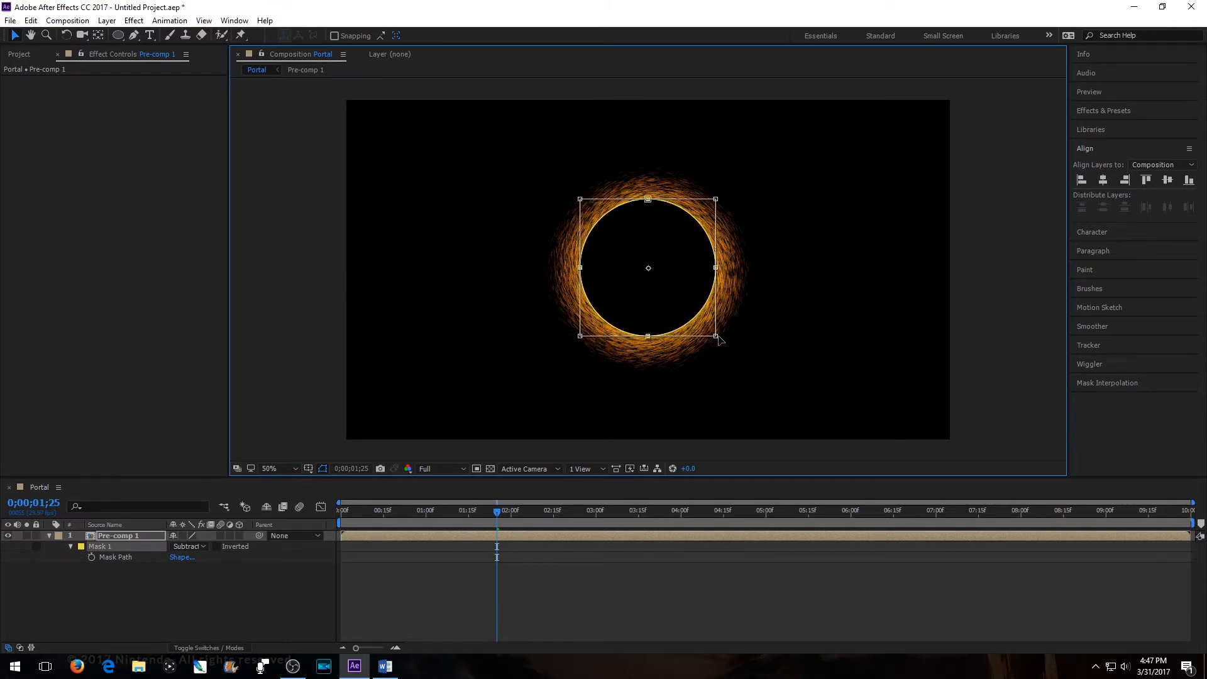
Step: Set the Mask Feather of Mask 1 on Pre-comp 1 to 43 pixels to soften the ring's inner edge
left_click(184, 587)
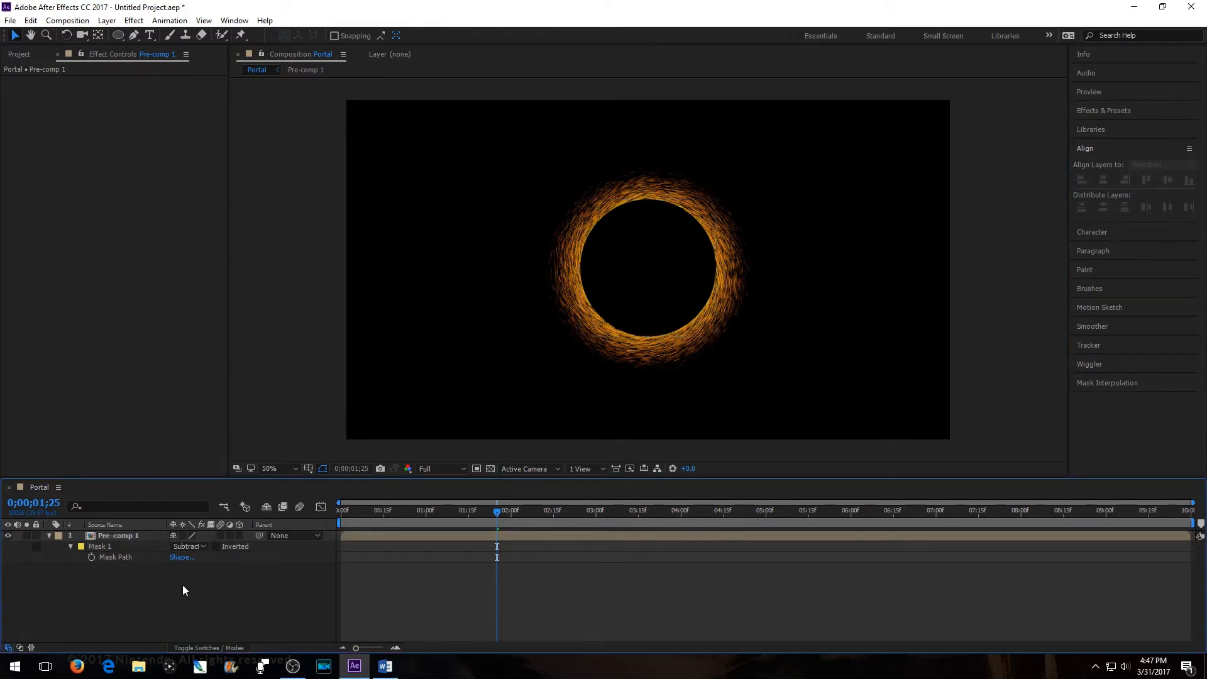
left_click(134, 536)
key("f")
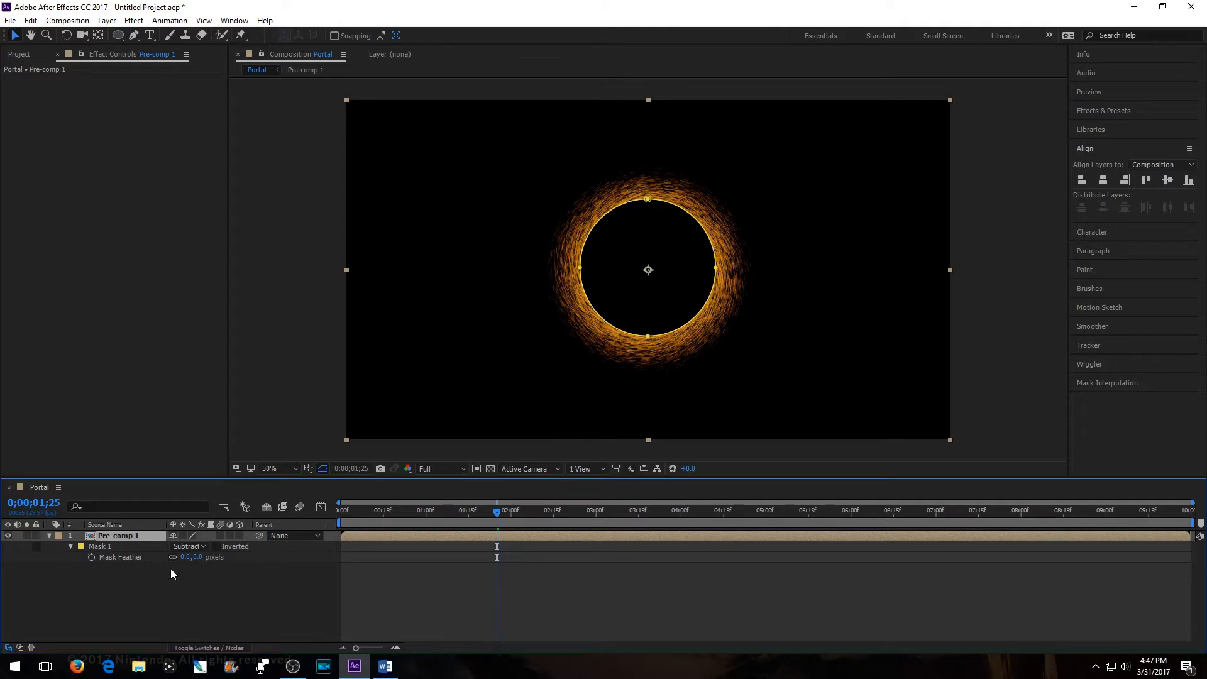
left_click_drag(190, 565, 203, 564)
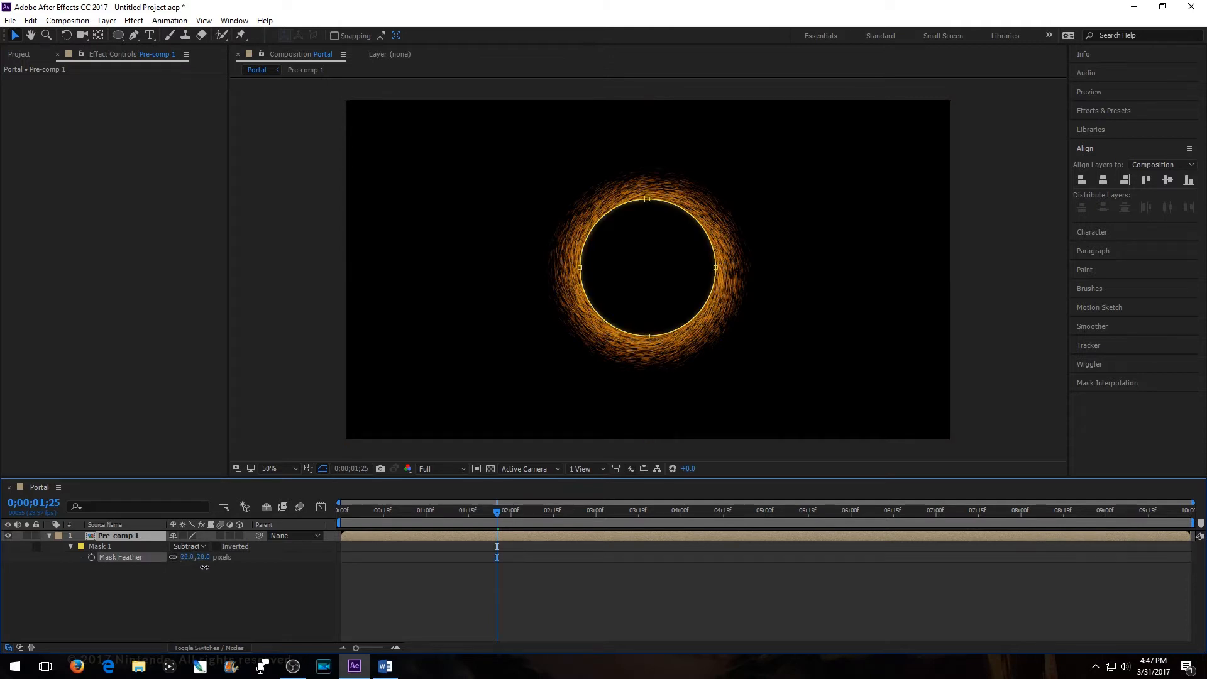
left_click(324, 465)
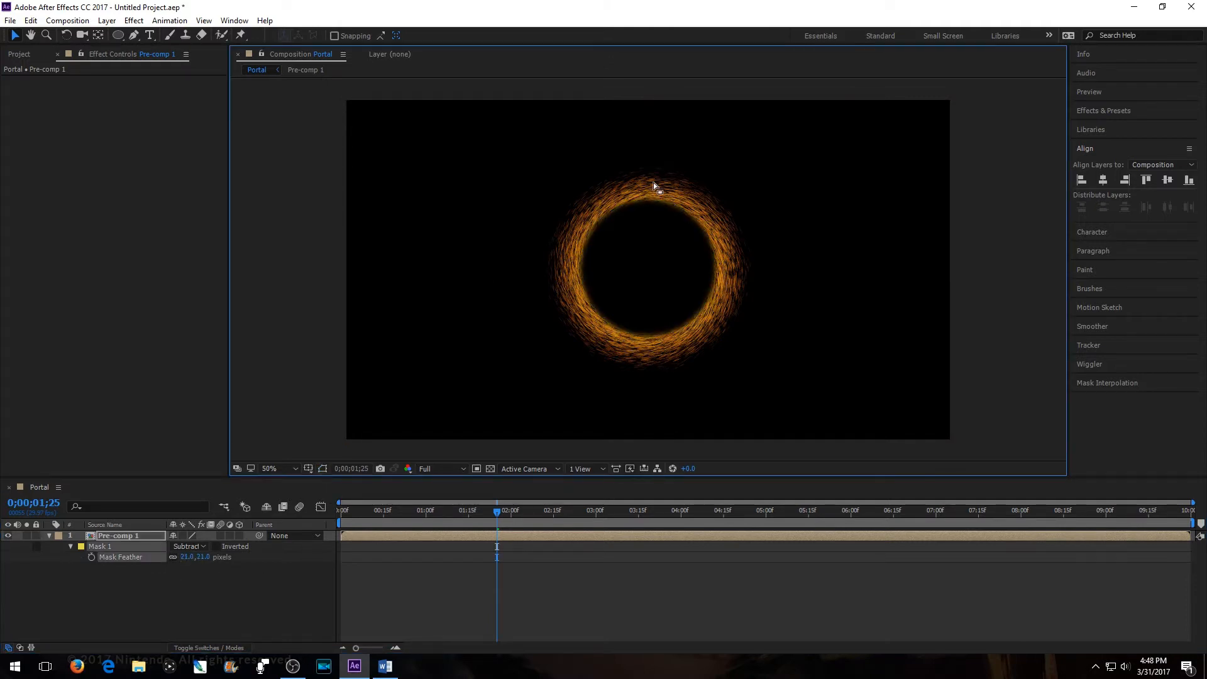
mouse_move(184, 563)
left_mouse_down()
mouse_move(170, 563)
mouse_move(195, 559)
mouse_move(187, 553)
left_mouse_up()
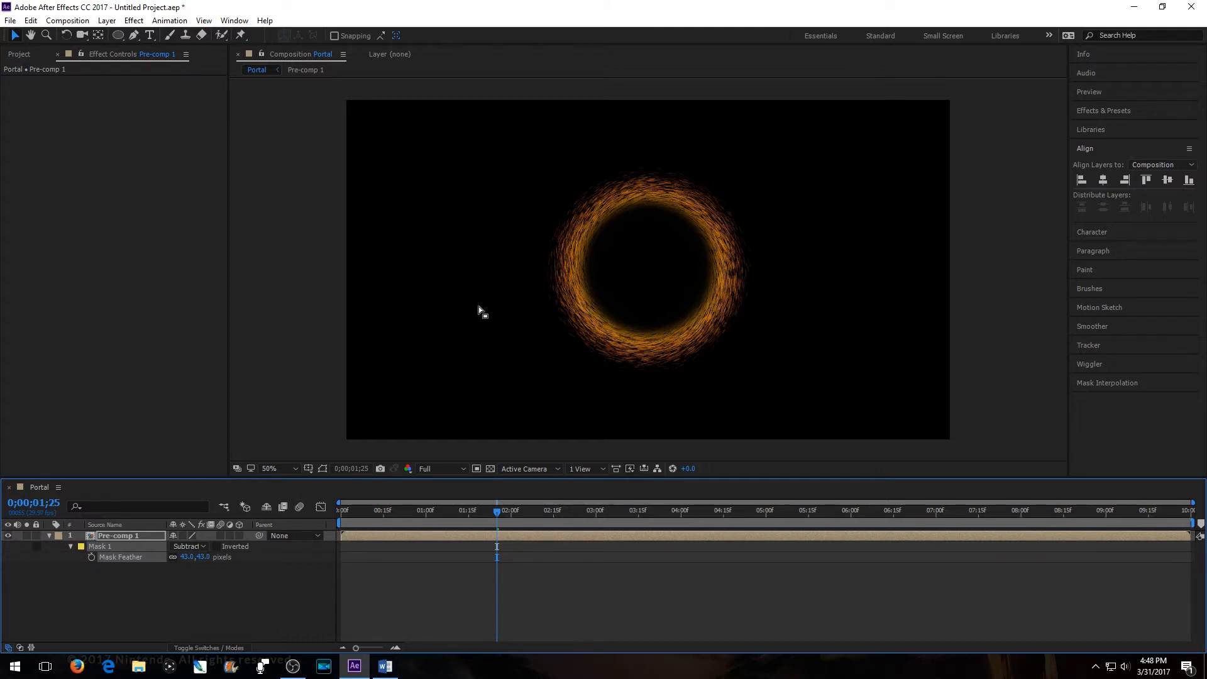
Step: Create a black 1920 x 1080 solid layer named Saber in the Portal composition
right_click(175, 600)
mouse_move(239, 489)
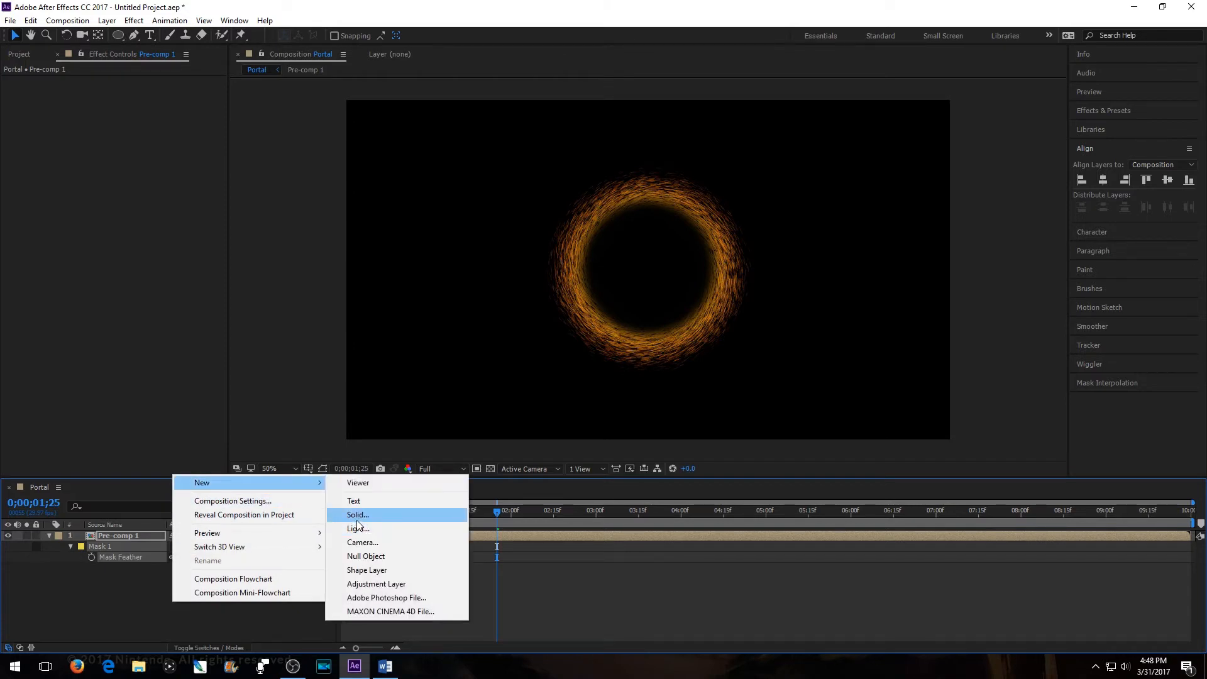
left_click(361, 517)
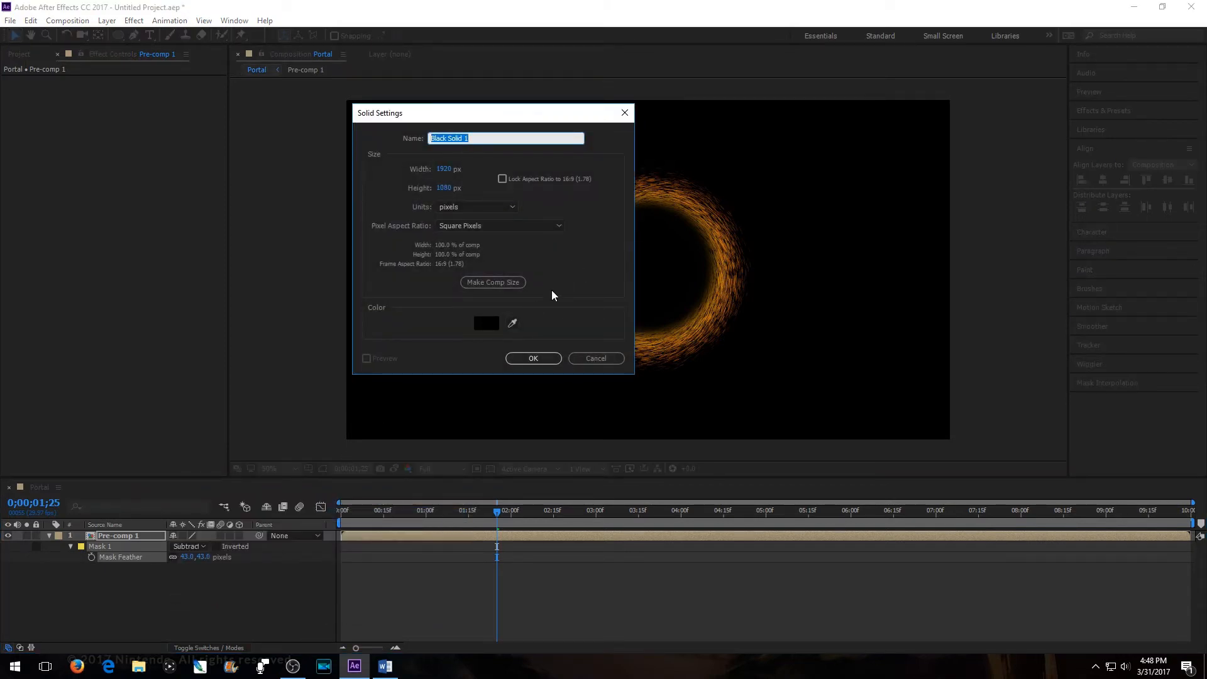
type("Saber")
key("Return")
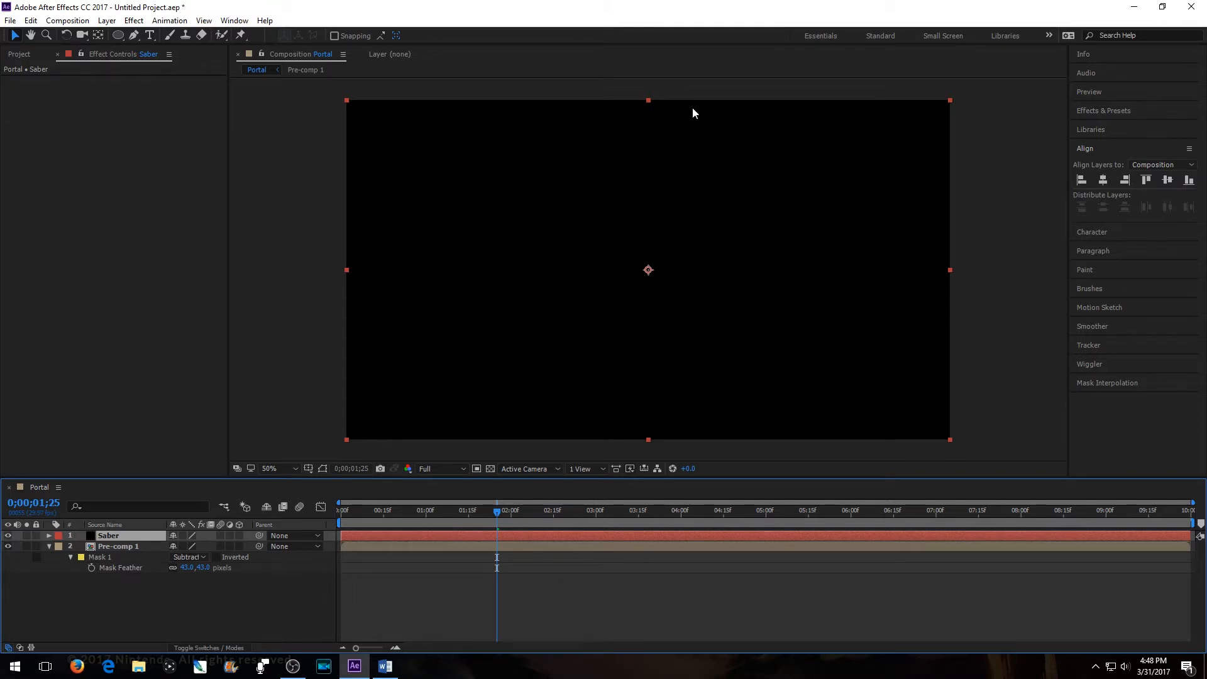
Step: Find the Video Copilot Saber effect and apply it to the Saber solid
left_click(1151, 110)
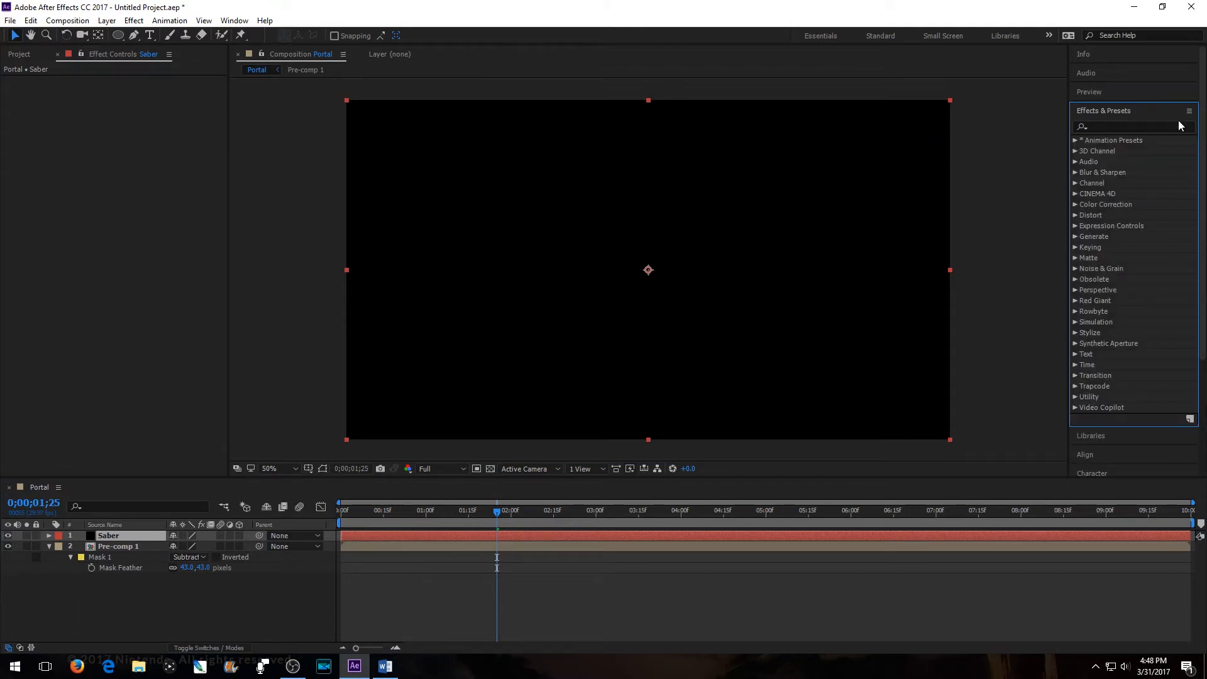
left_click(1113, 126)
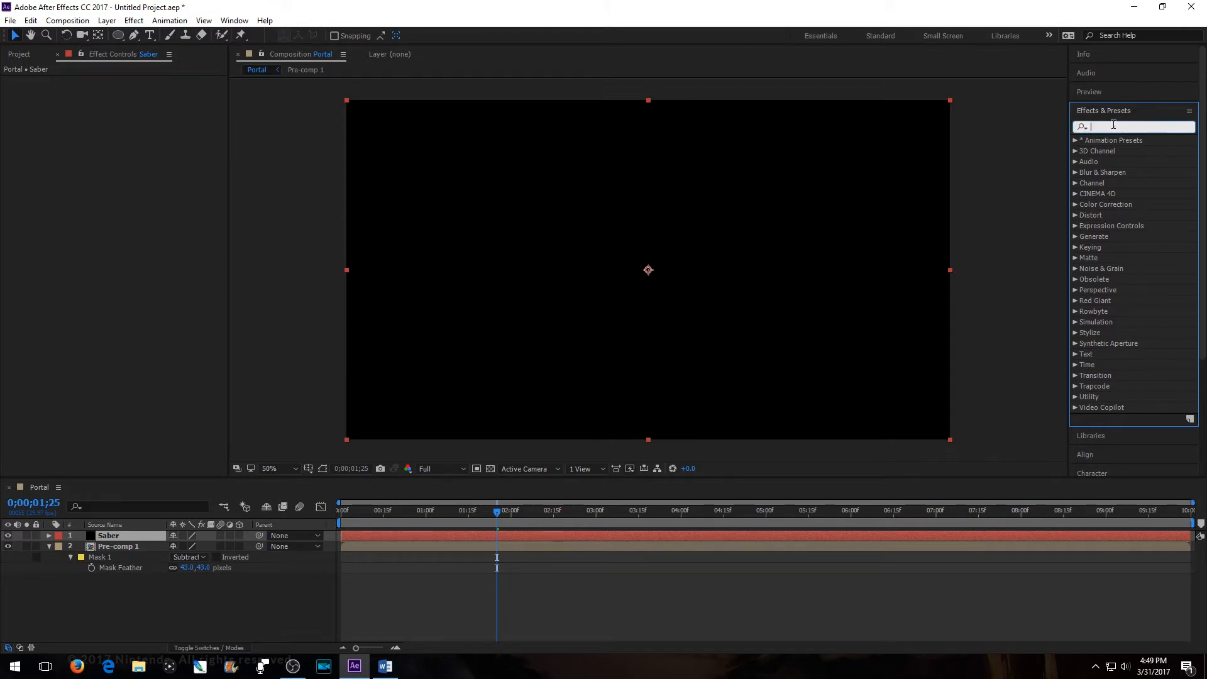
type("saber")
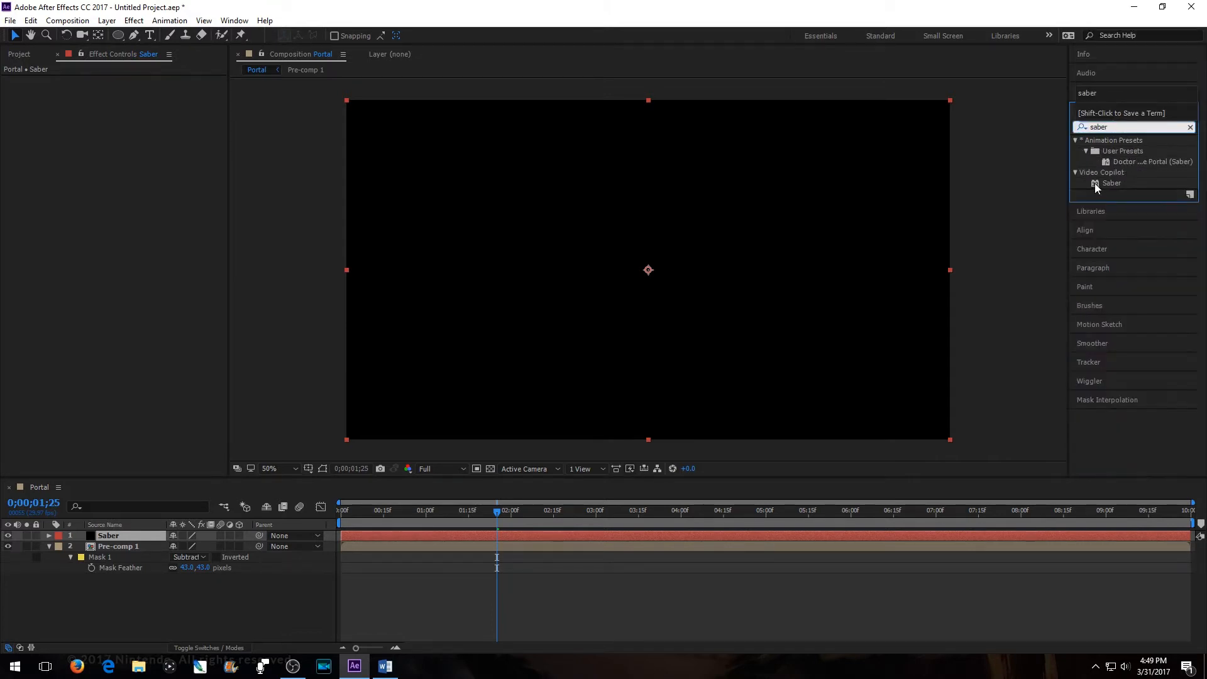
left_click_drag(1121, 182, 702, 269)
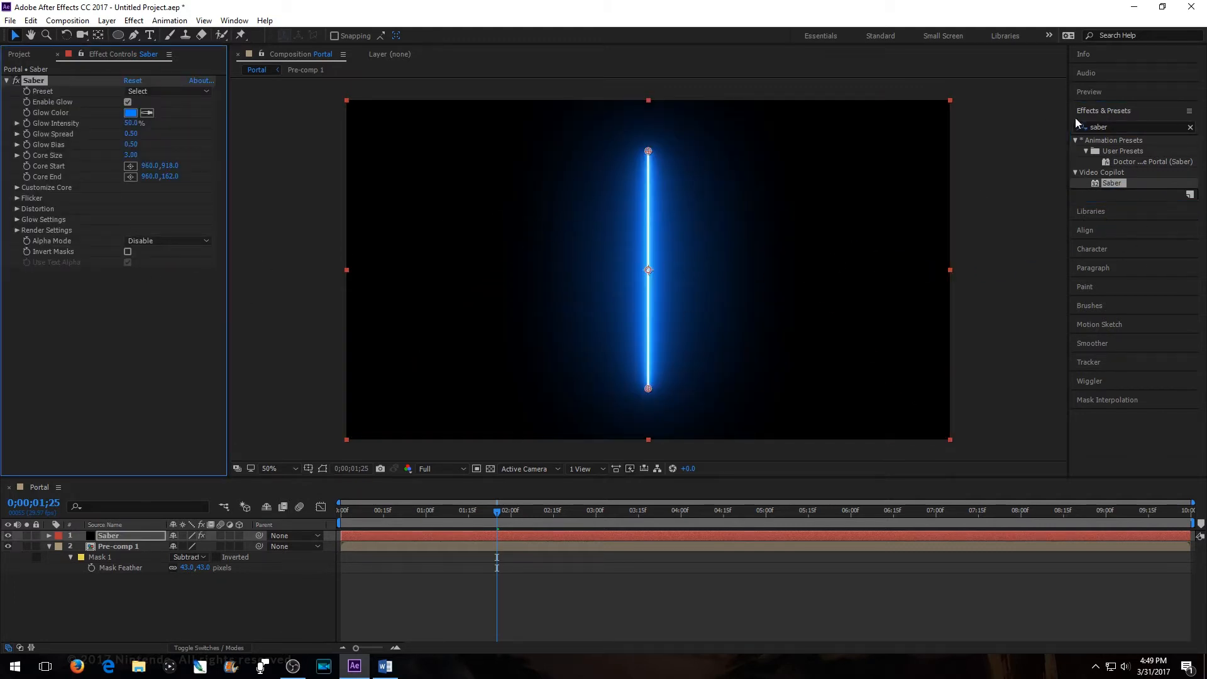
left_click(134, 20)
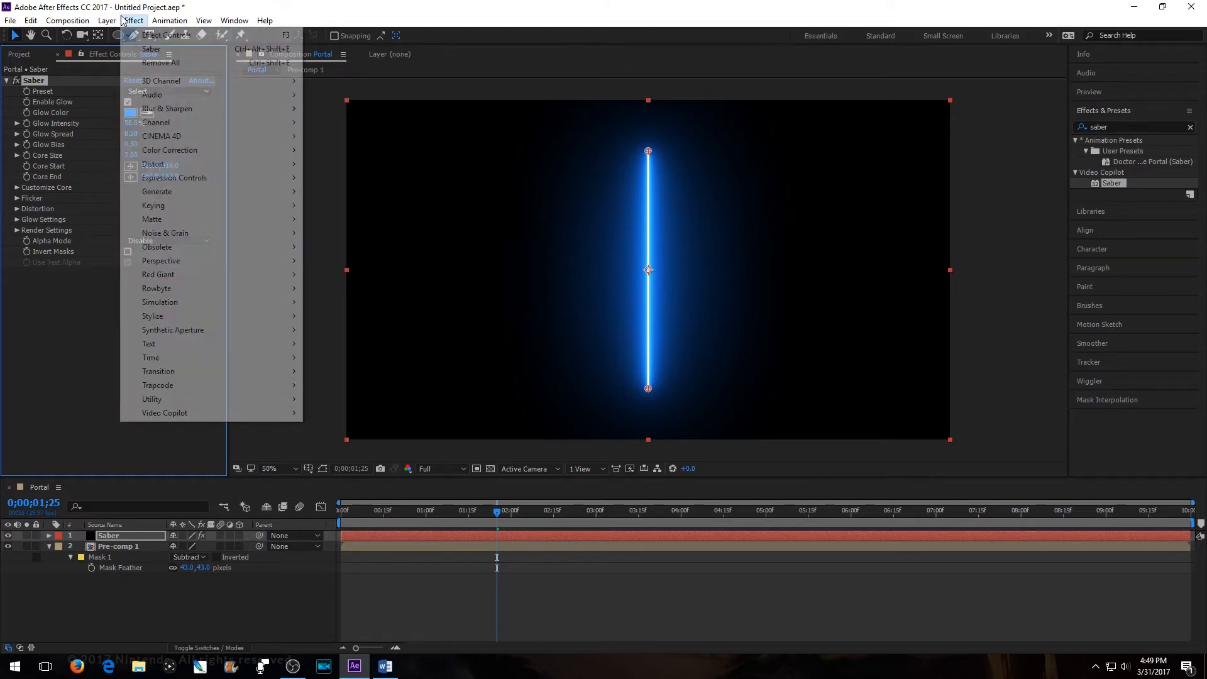
left_click(144, 432)
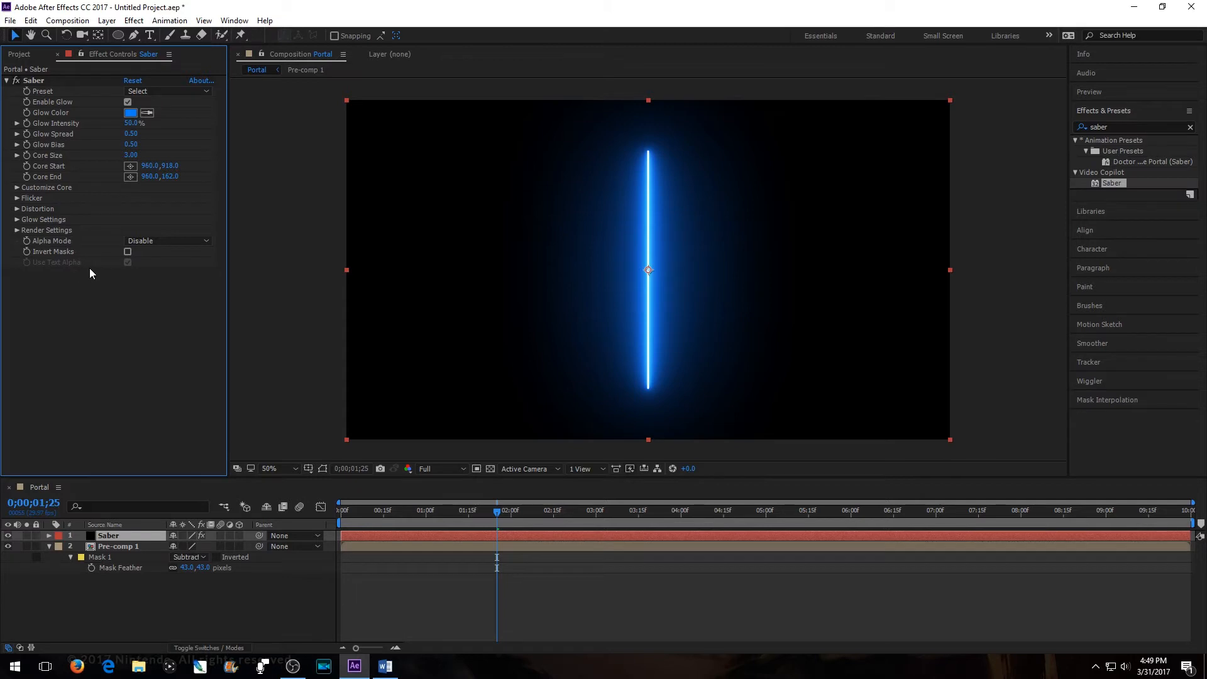
Step: Draw a circular mask on the Saber layer with the Ellipse tool, centred on the composition and matching the particle ring's inner edge
left_click(115, 36)
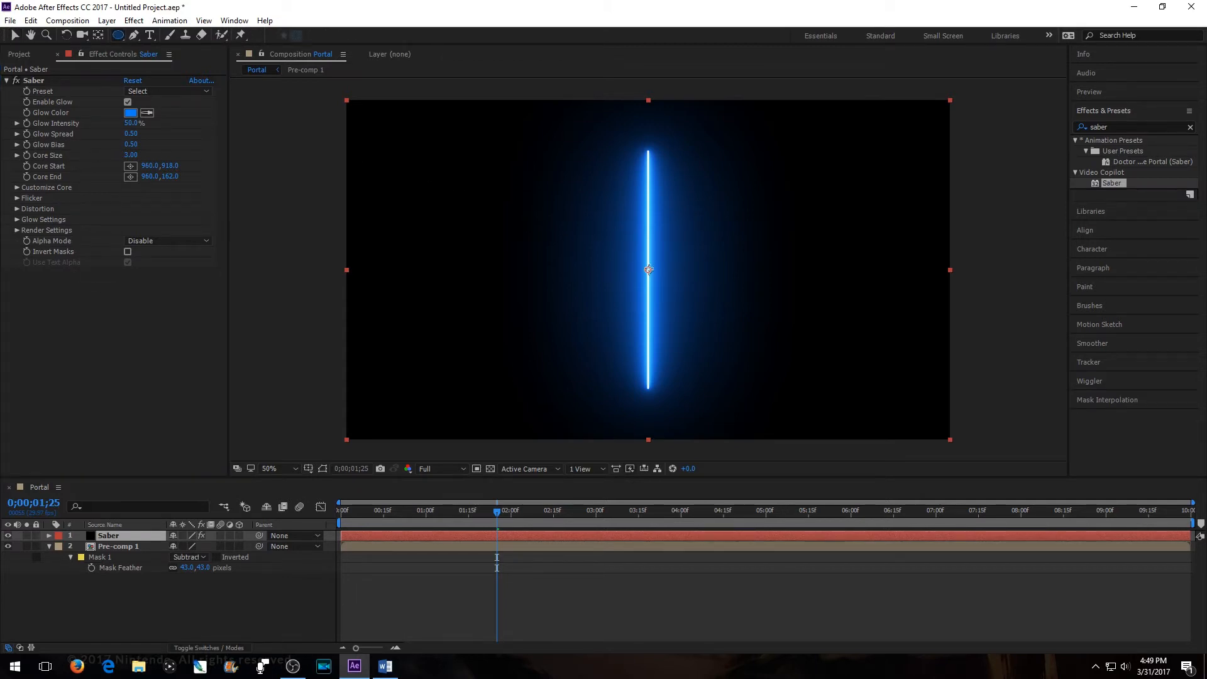
left_click_drag(648, 270, 720, 318)
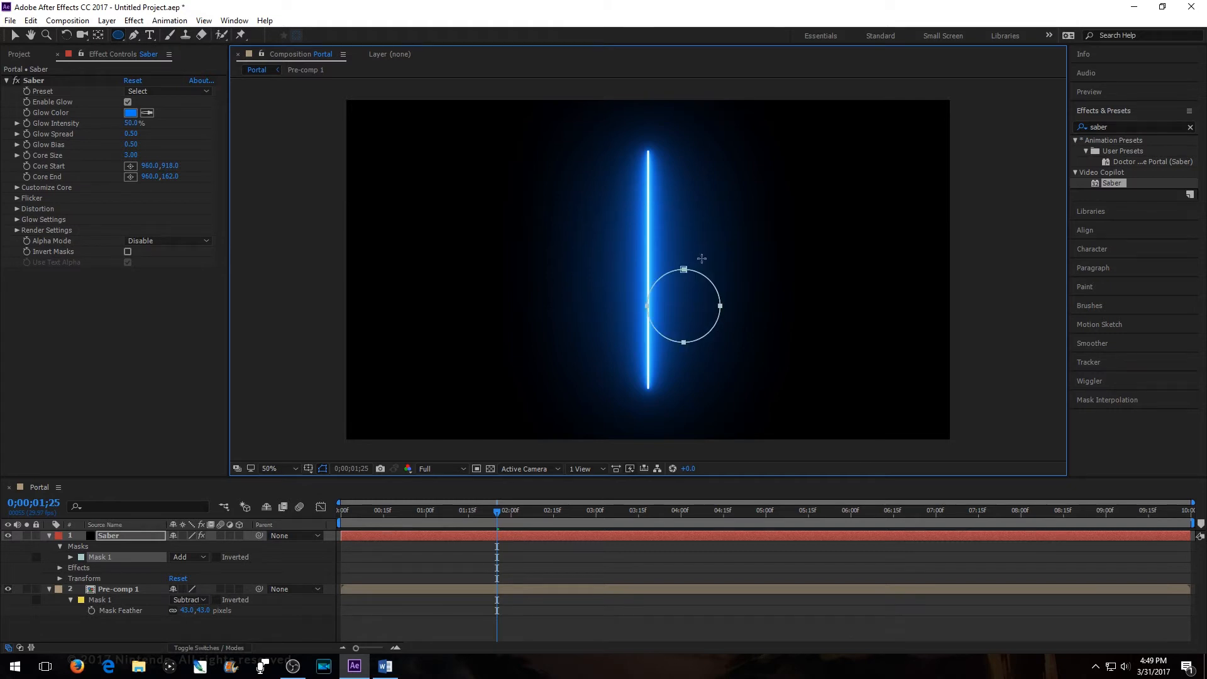
key("ctrl+z")
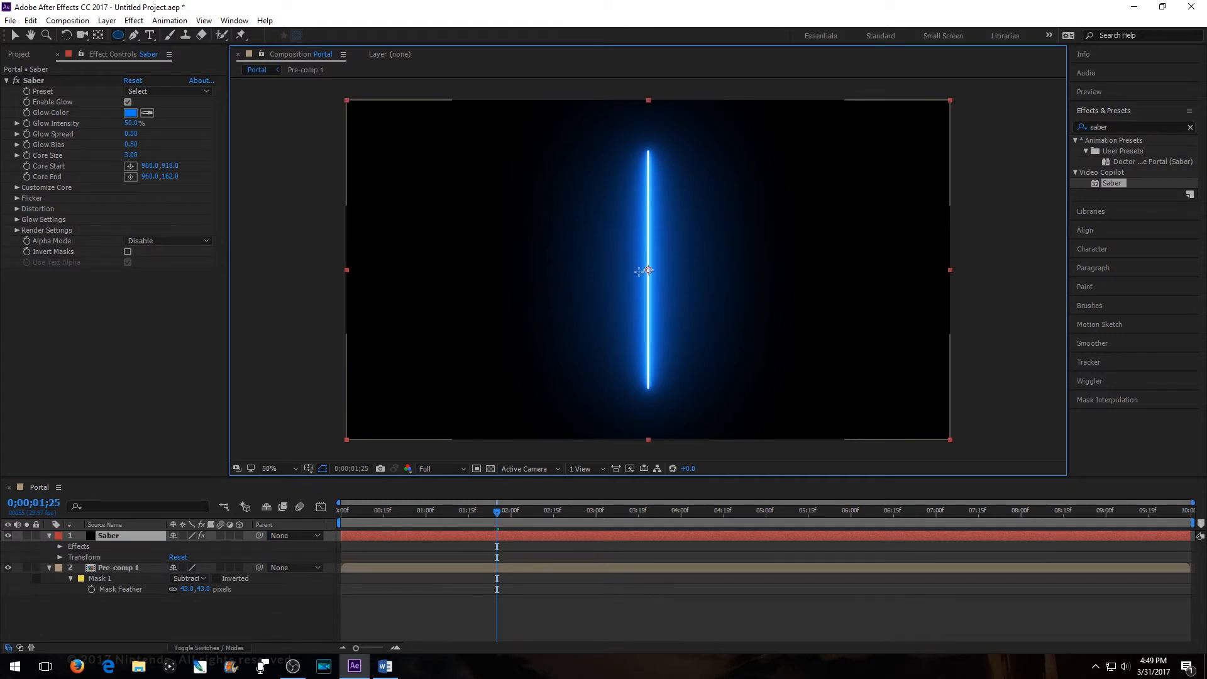
left_click_drag(648, 270, 719, 328)
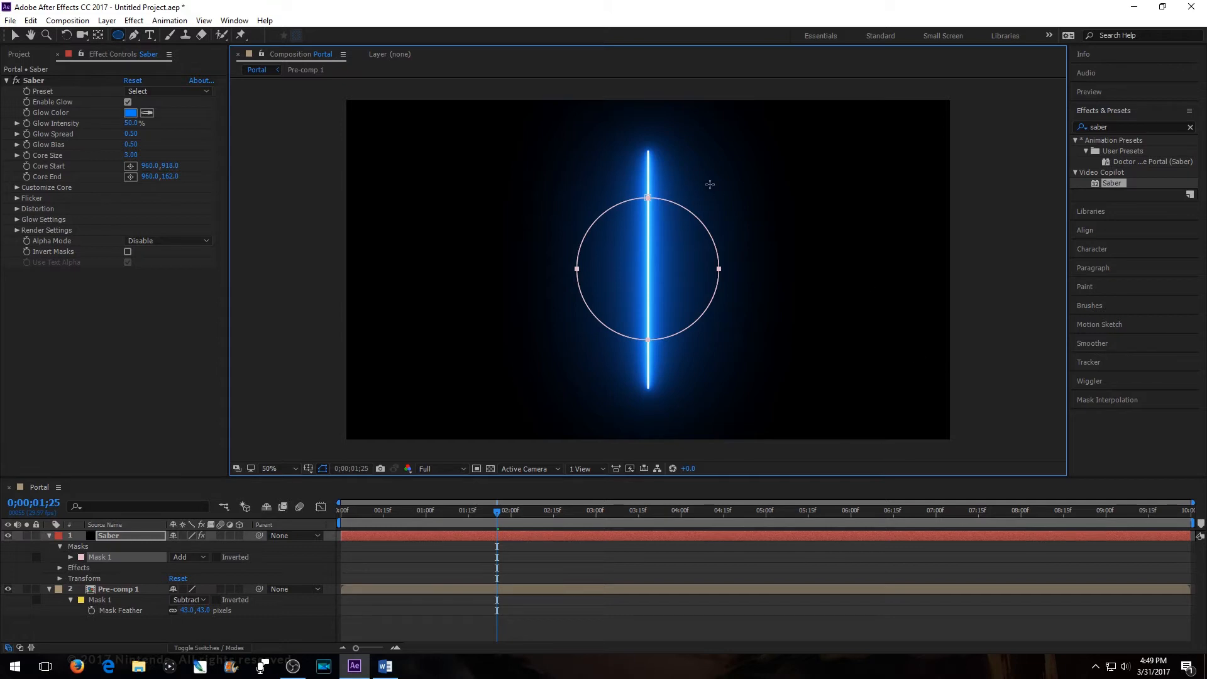
Step: Set the Saber effect's Core Type to Layer Masks and apply its Burning preset
left_click(16, 187)
left_click(144, 197)
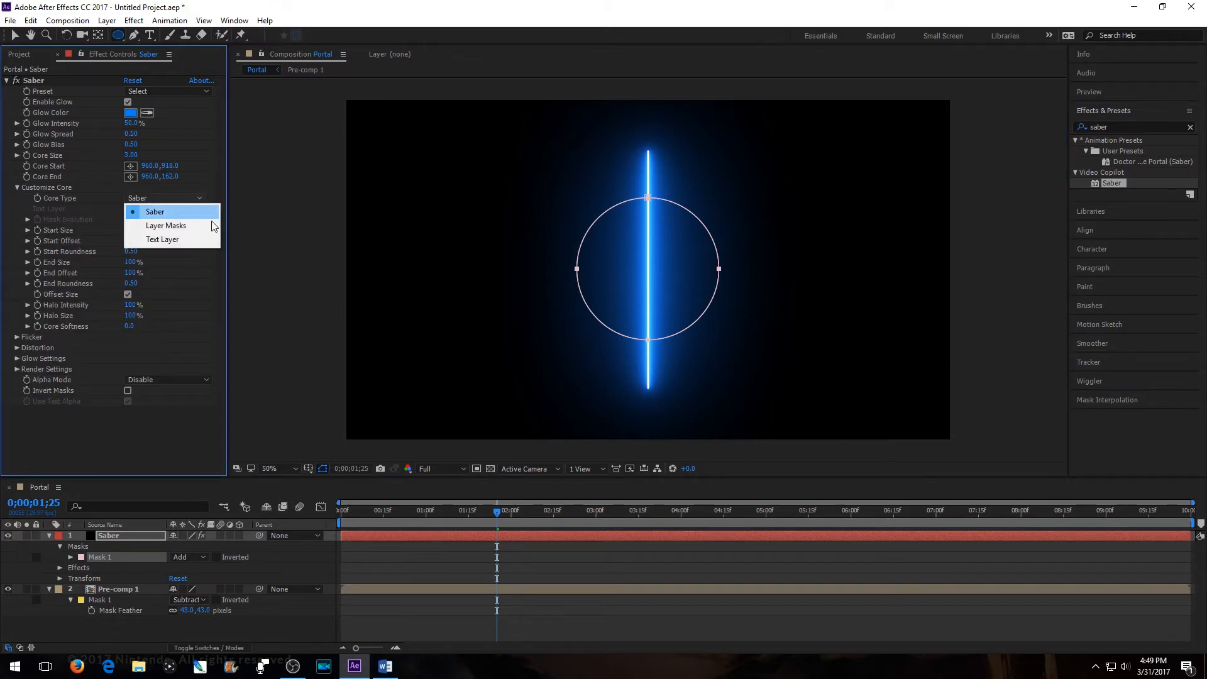
left_click(165, 227)
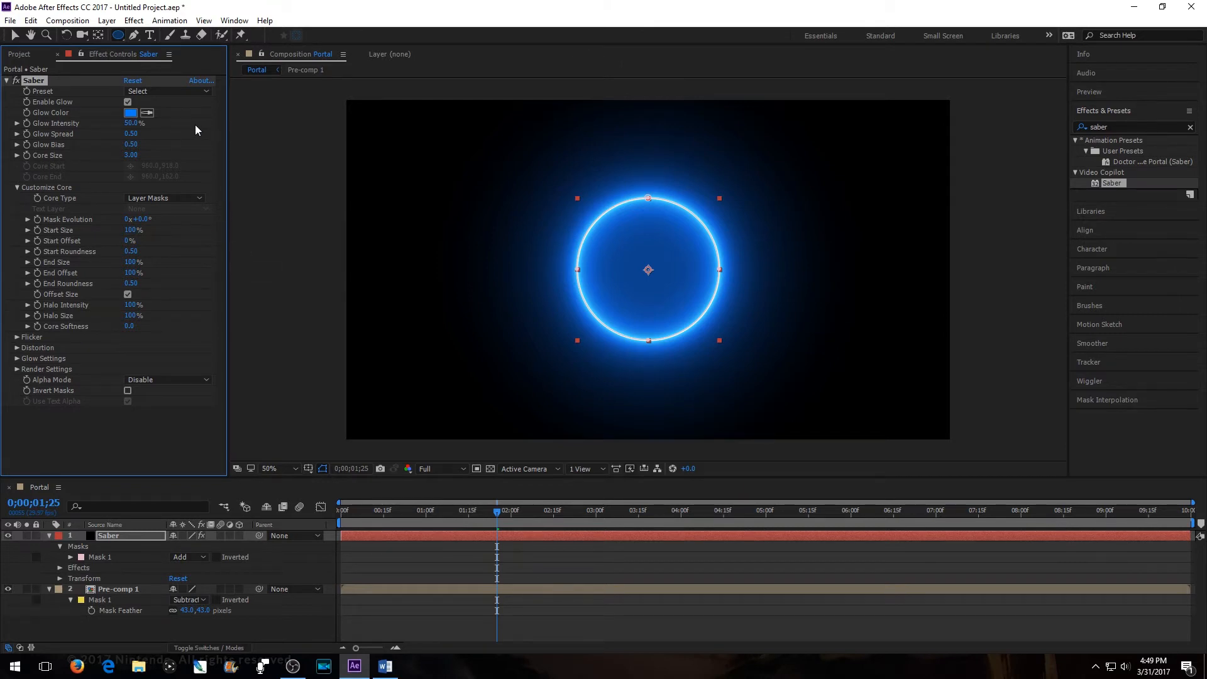
left_click(176, 92)
left_click(196, 66)
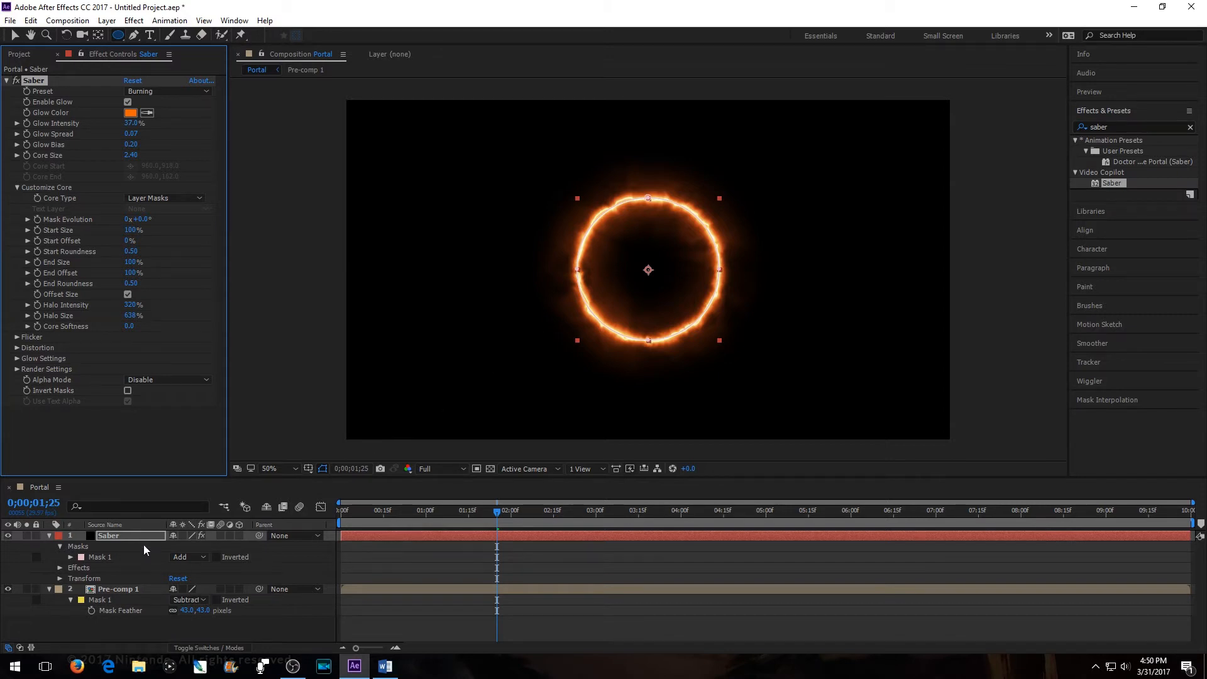
Step: Set the Saber layer's blending mode to Add so it combines with the particle ring beneath
left_click(130, 536)
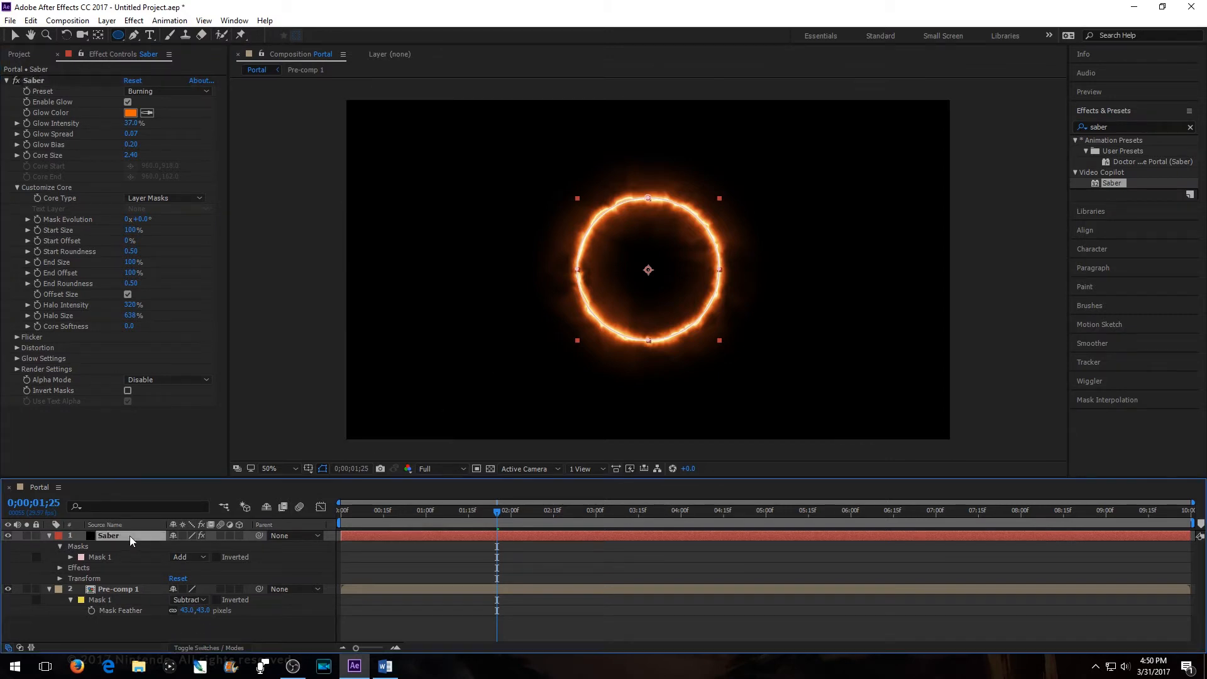
left_click(181, 648)
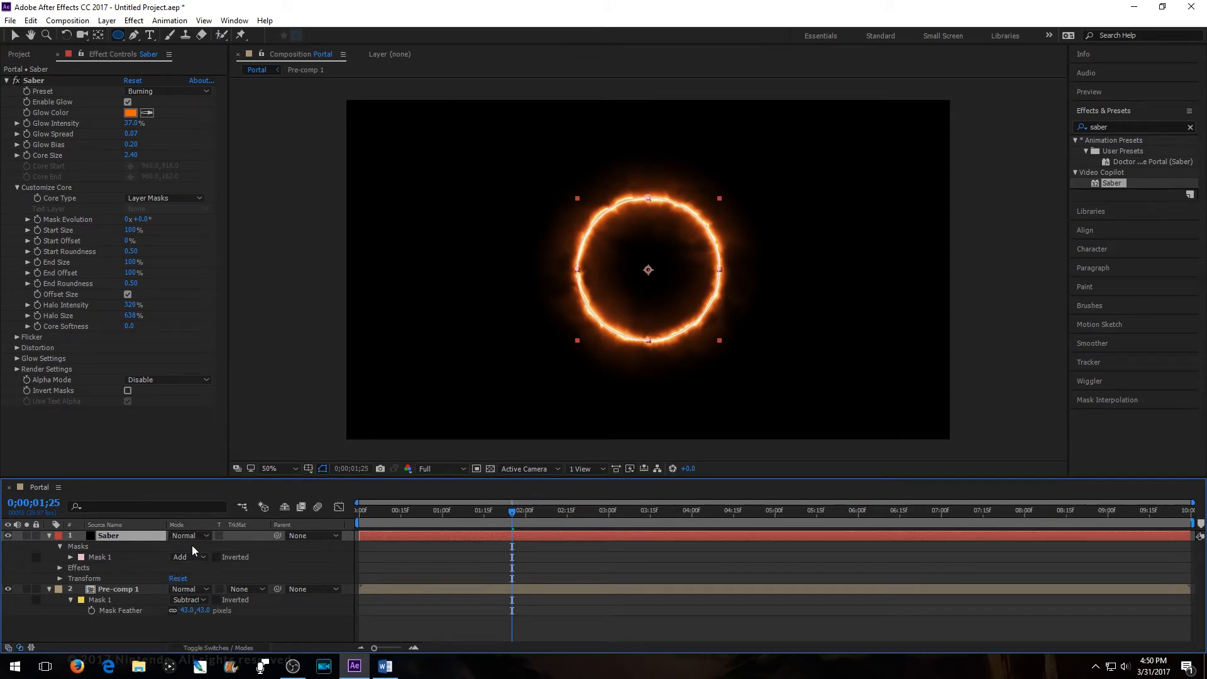
left_click(200, 644)
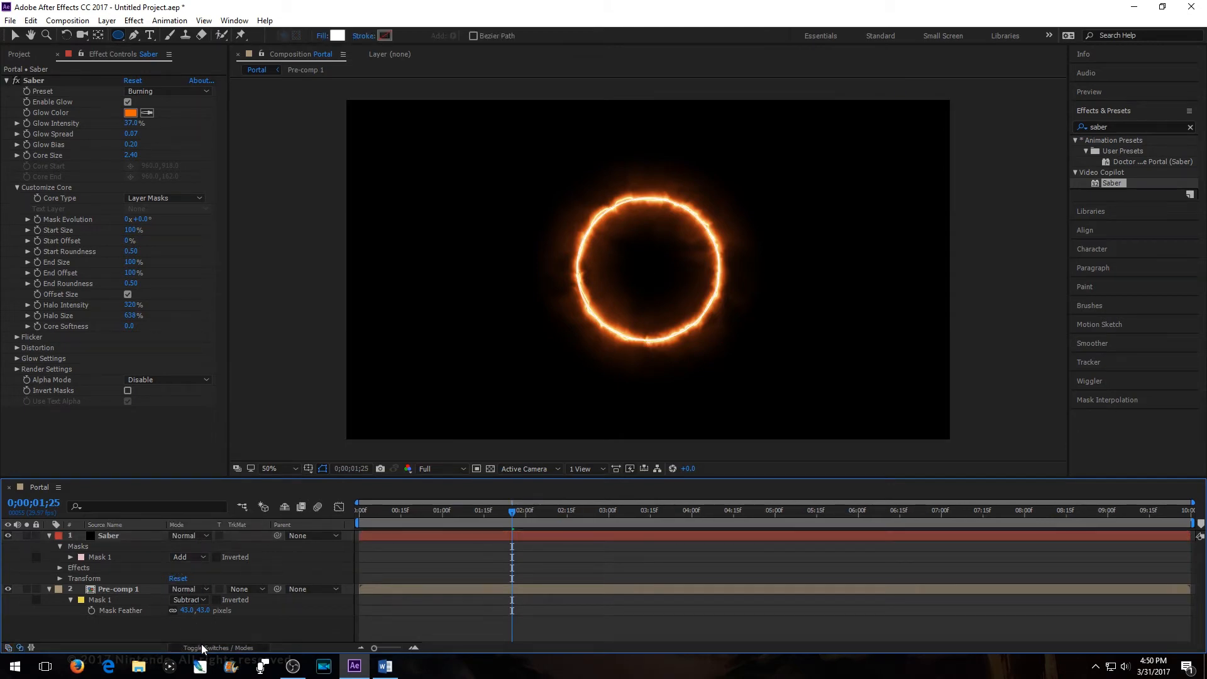
left_click(201, 643)
left_click(192, 535)
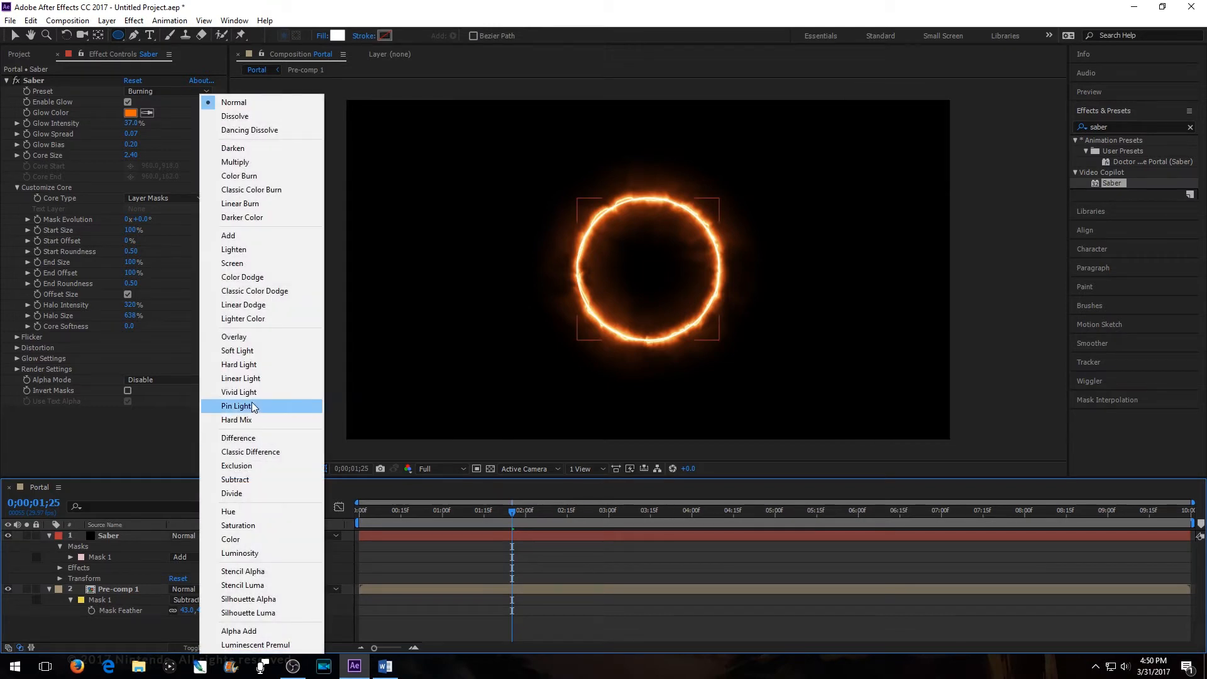
left_click(286, 235)
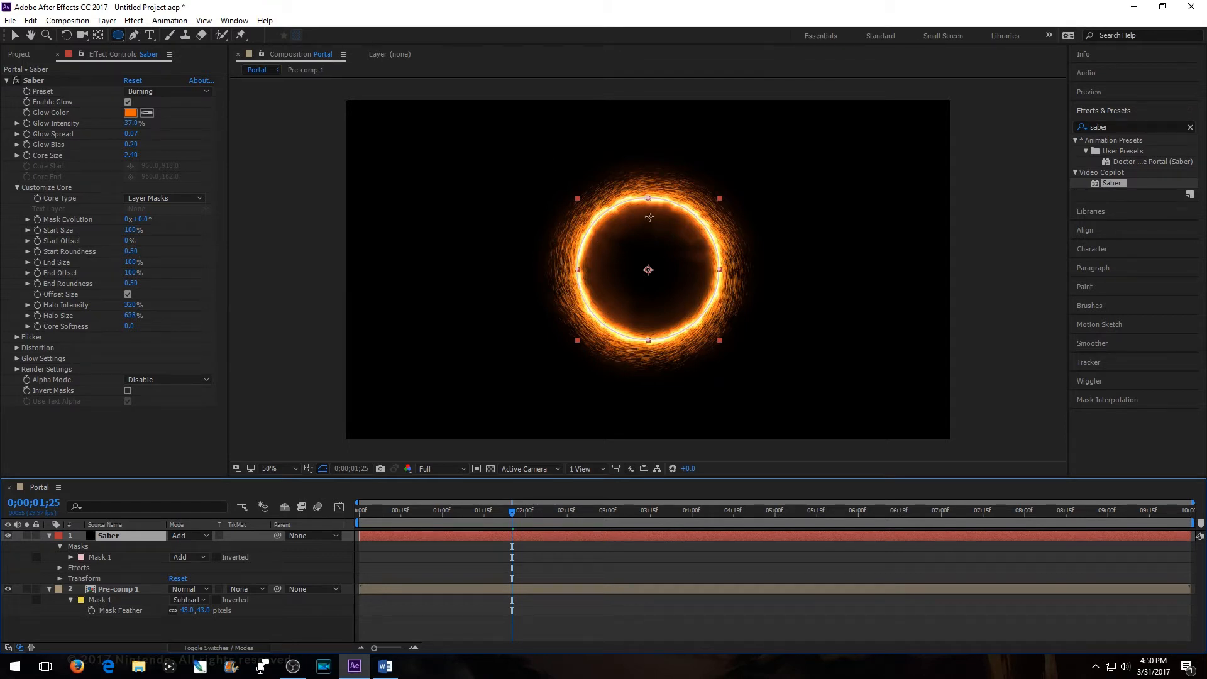
Step: Try lowering the Saber effect's Glow Intensity to 0% and its Glow Spread to 0, undoing each change
scroll(660, 262, "up", 1)
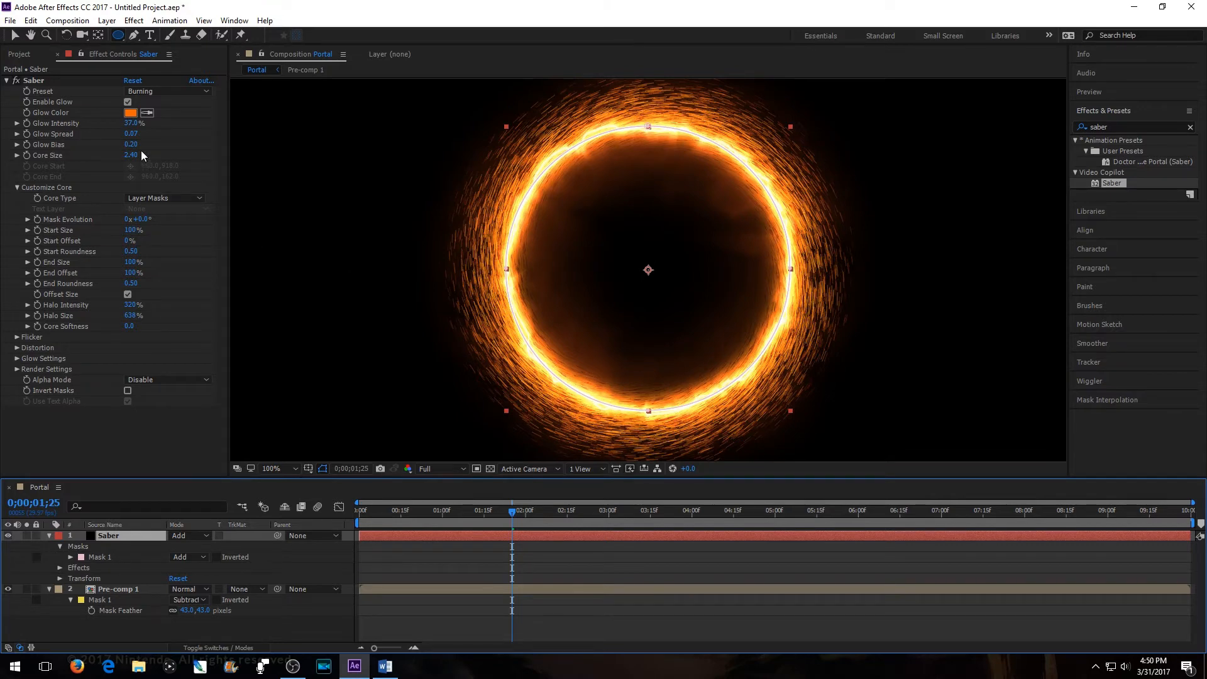
left_click_drag(132, 125, 92, 137)
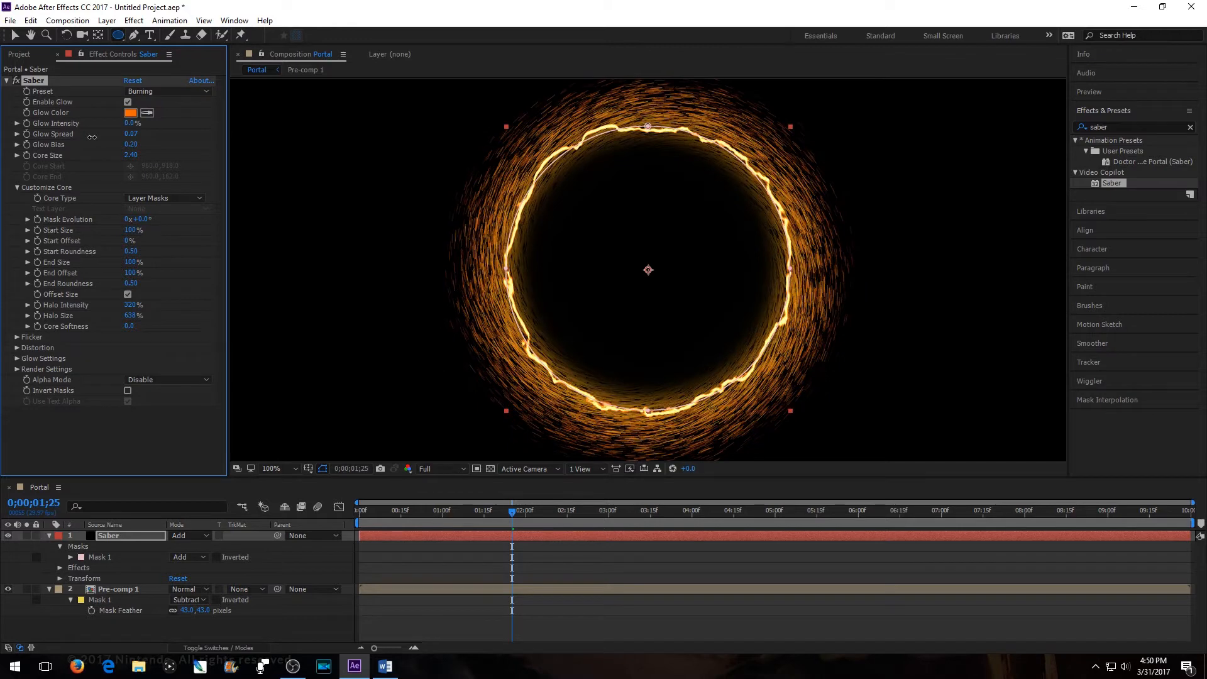
key("ctrl+z")
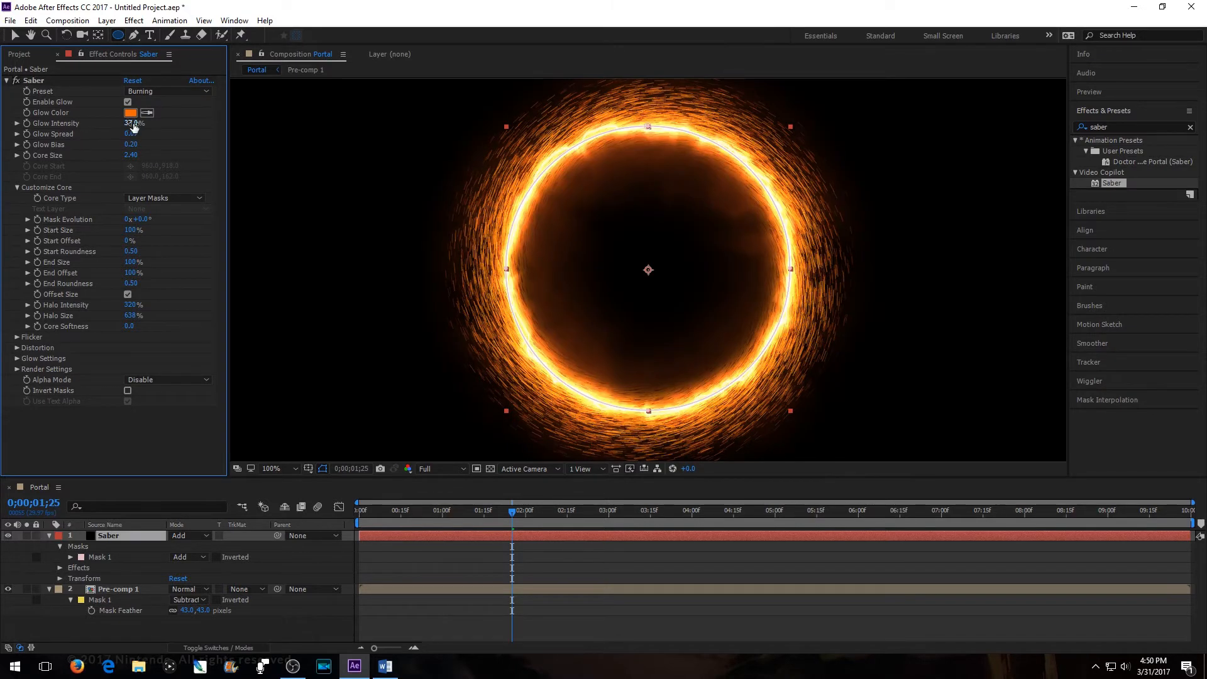
left_click_drag(131, 133, 114, 133)
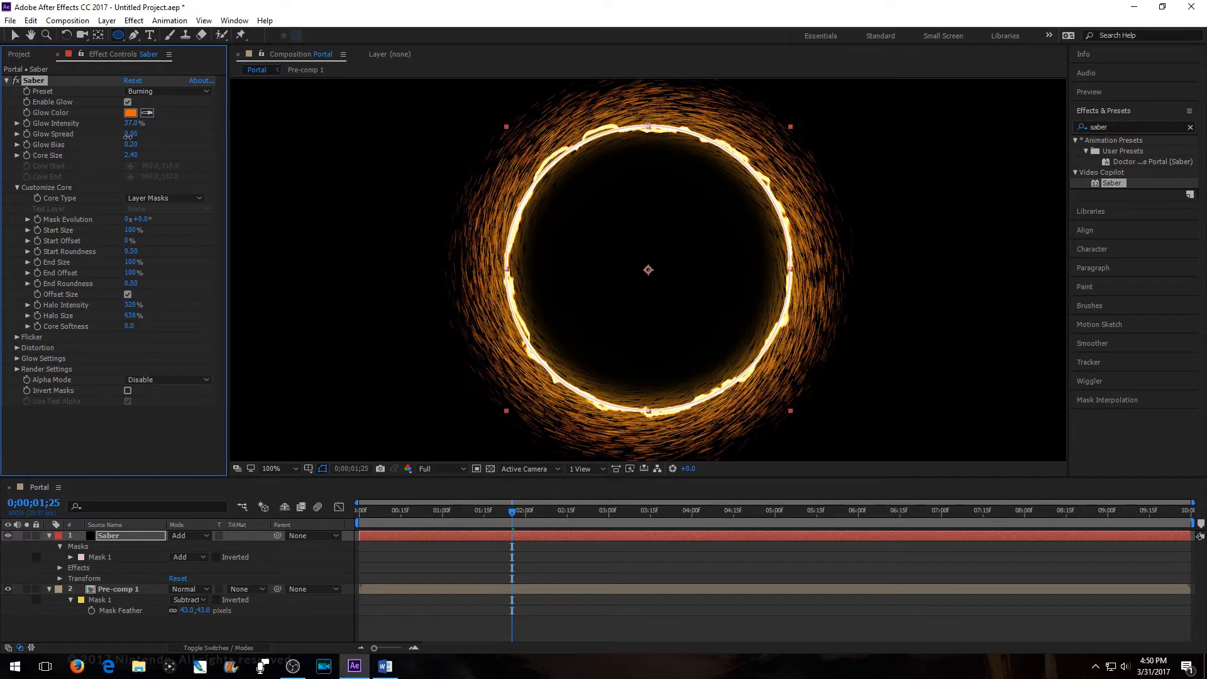
key("ctrl+z")
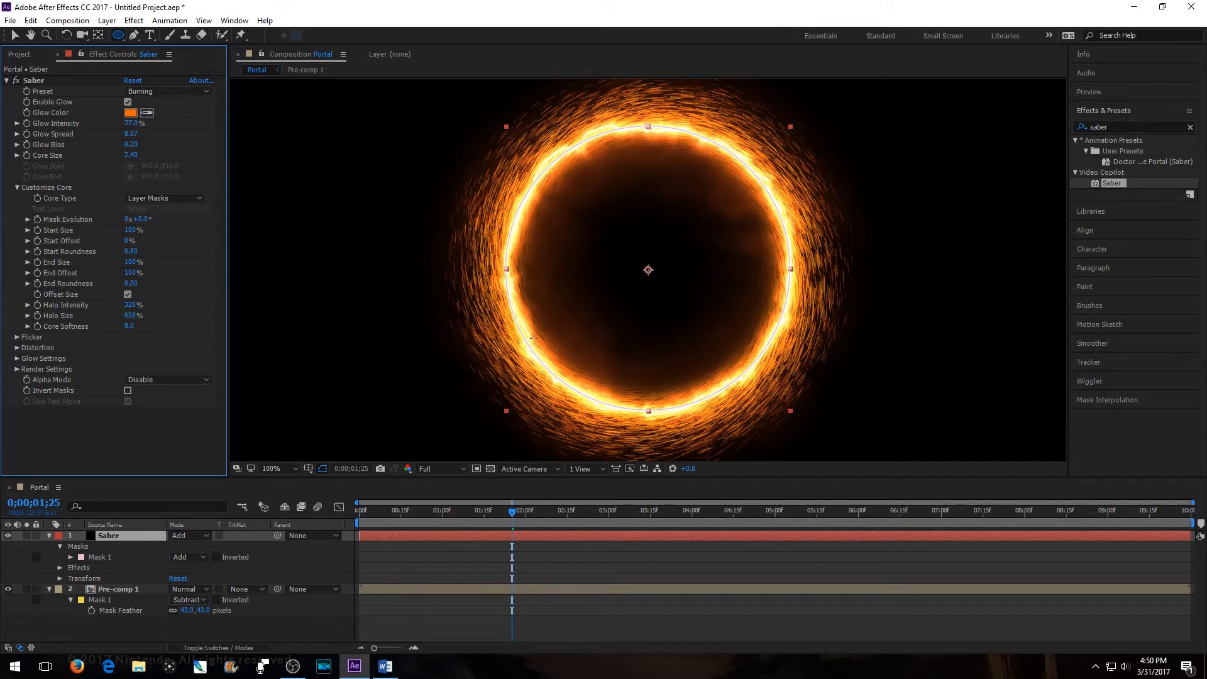
Step: Set the Saber effect's Glow Bias to 0.07 and switch the Ellipse tool to the Rectangle tool
left_click_drag(133, 149, 122, 149)
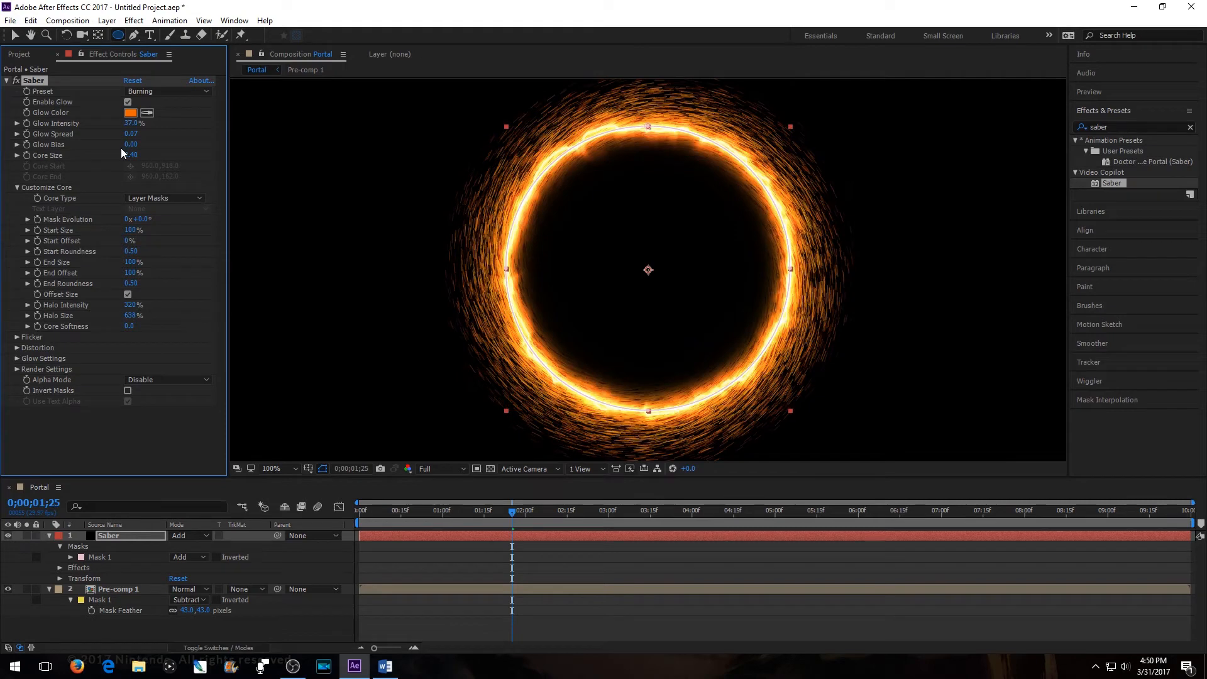
left_click_drag(120, 149, 125, 148)
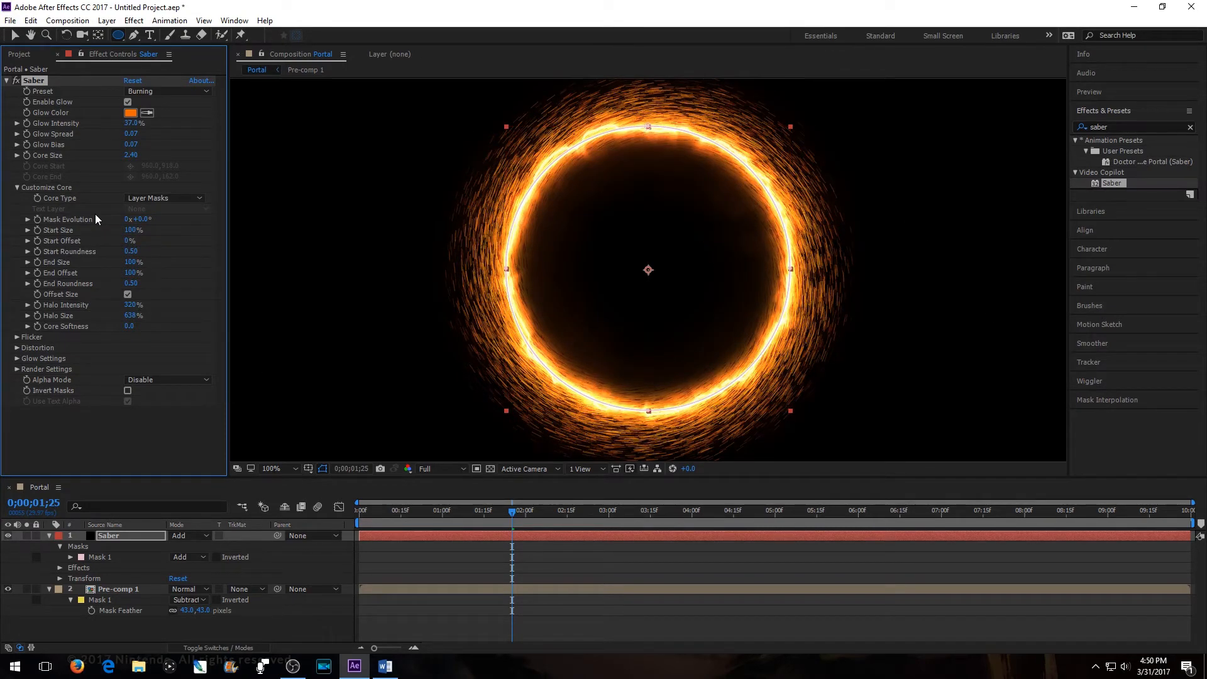
scroll(752, 259, "down", 1)
scroll(751, 258, "up", 1)
key("comma")
key("comma")
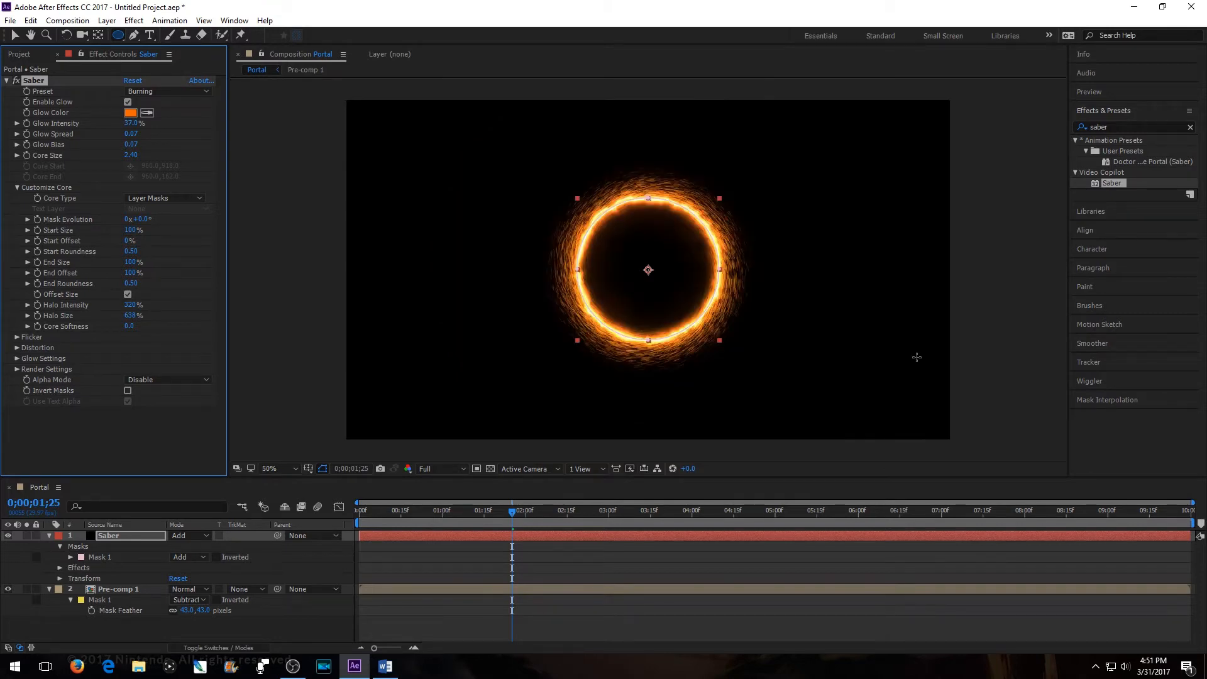
left_click_drag(118, 35, 148, 40)
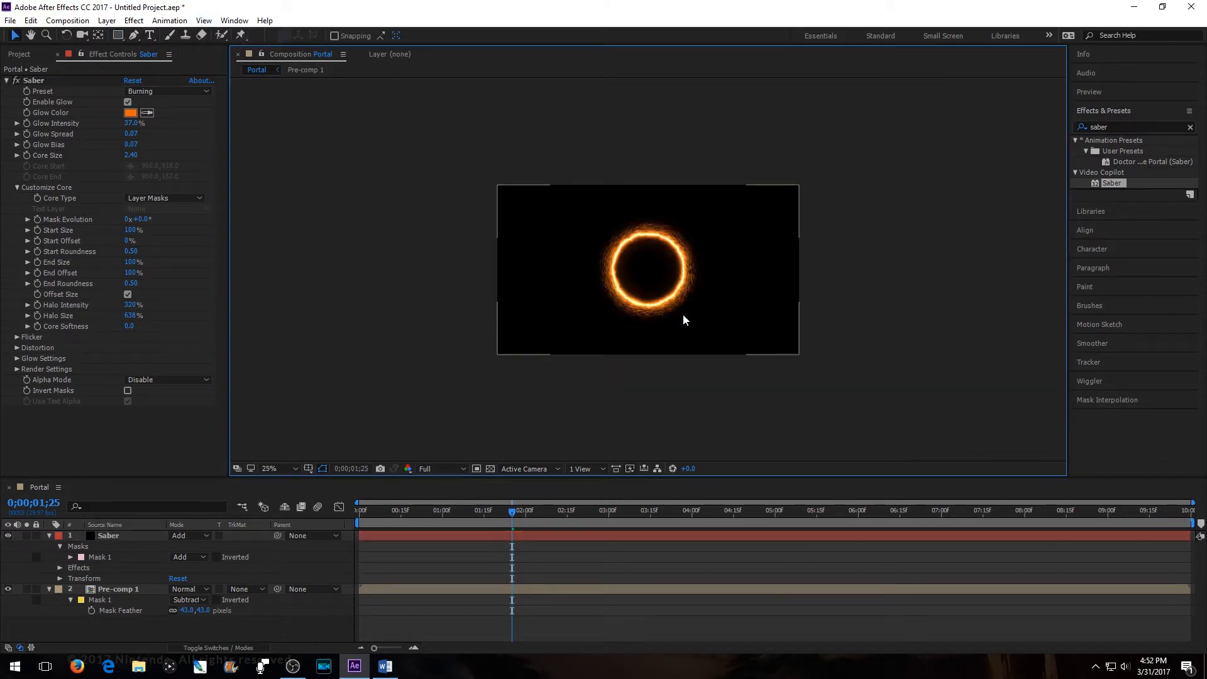
Step: Pre-compose the Saber and Pre-comp 1 layers together into a new composition named Portal Effect
left_click(111, 535)
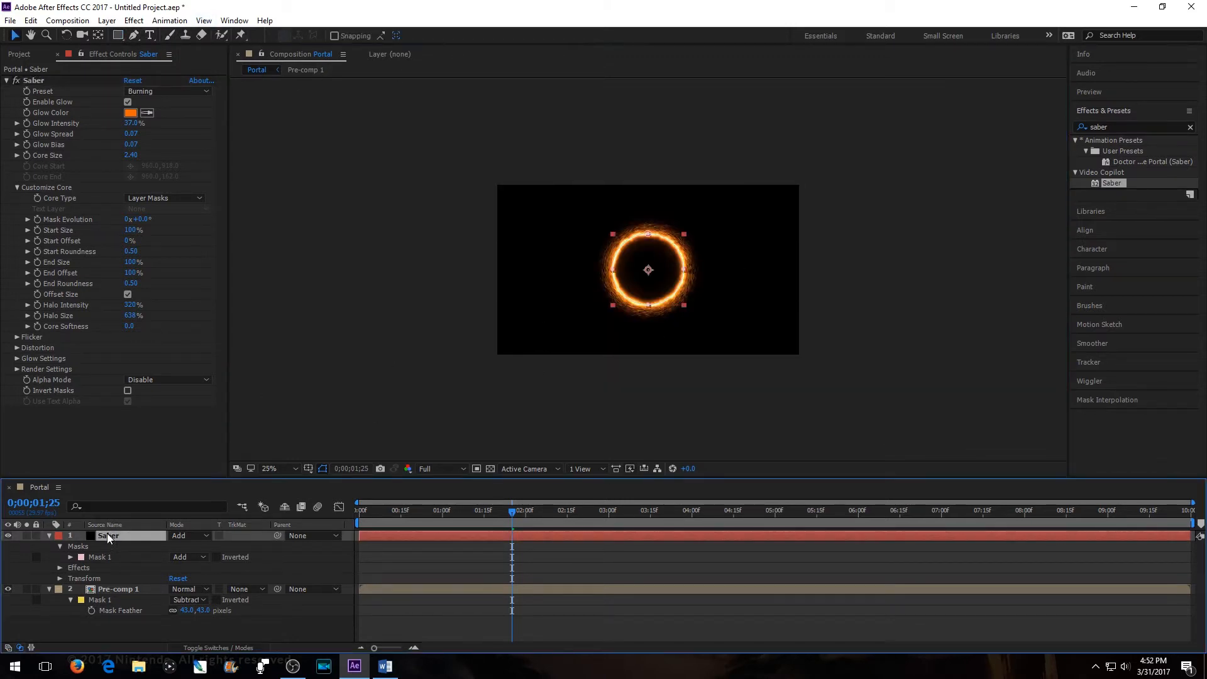
left_click(122, 591, "shift")
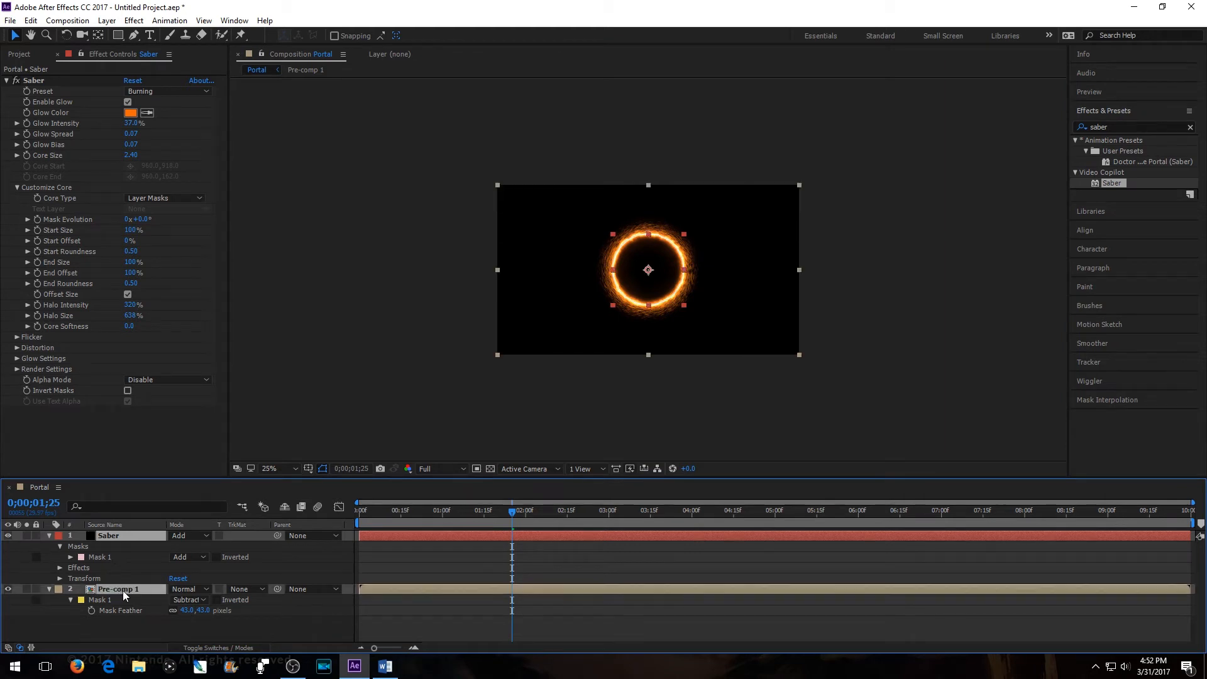
right_click(122, 590)
left_click(168, 475)
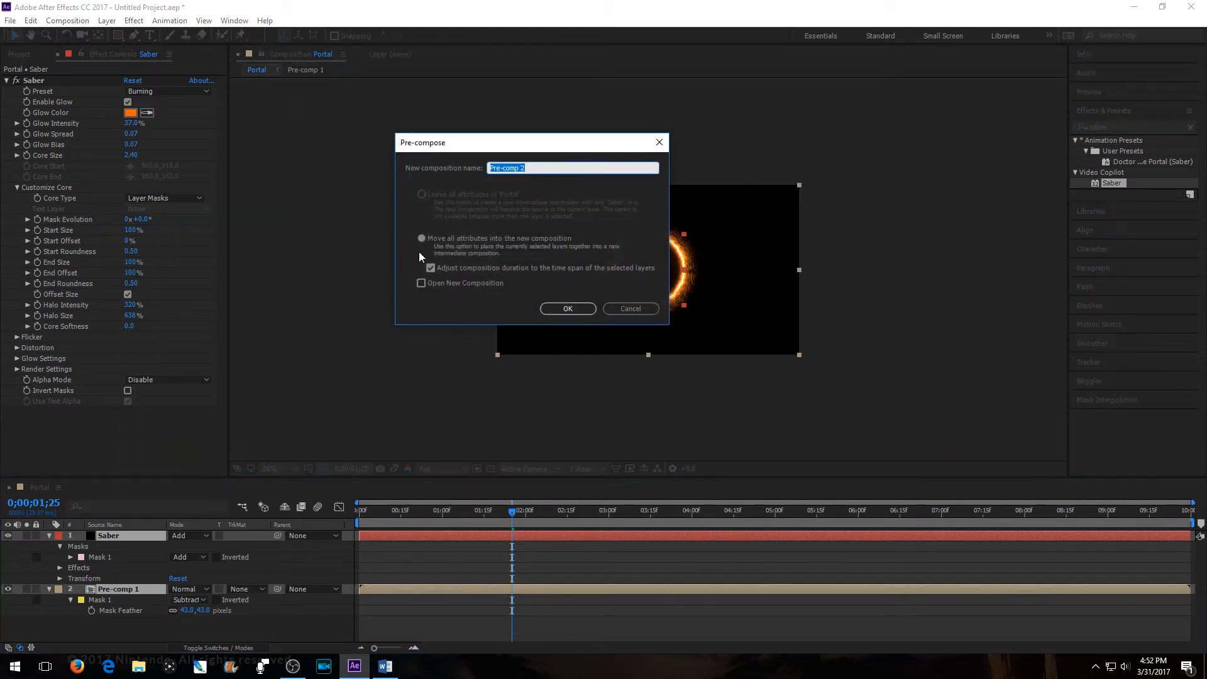
key("BackSpace")
type("Portal Effect")
key("Return")
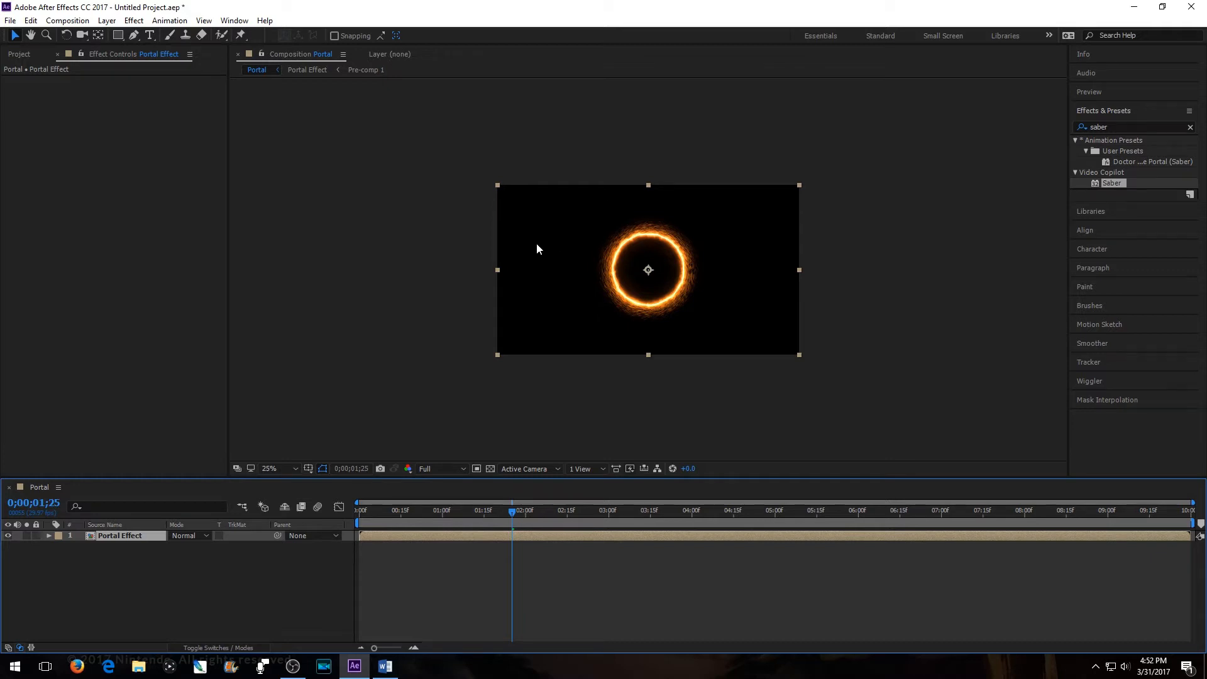
Step: Mask the Portal Effect layer with a rectangle ending at the ring's lower edge, and set its Mask Feather to 18 pixels
left_click(118, 35)
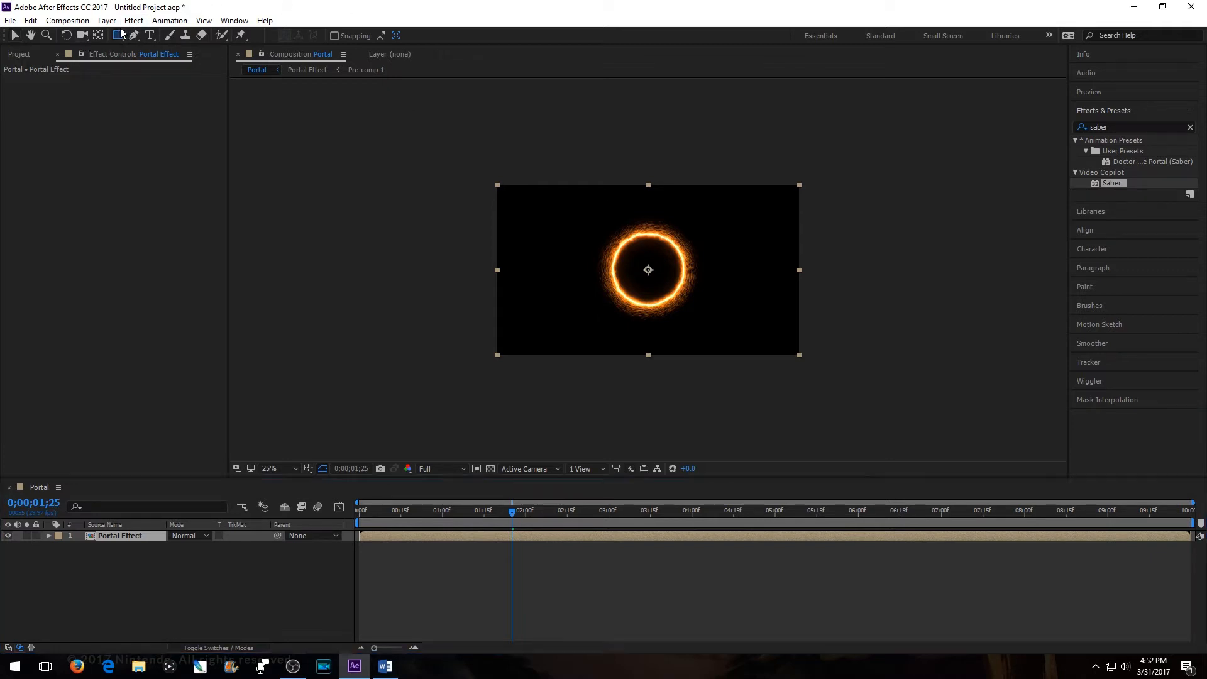
left_click_drag(483, 154, 873, 308)
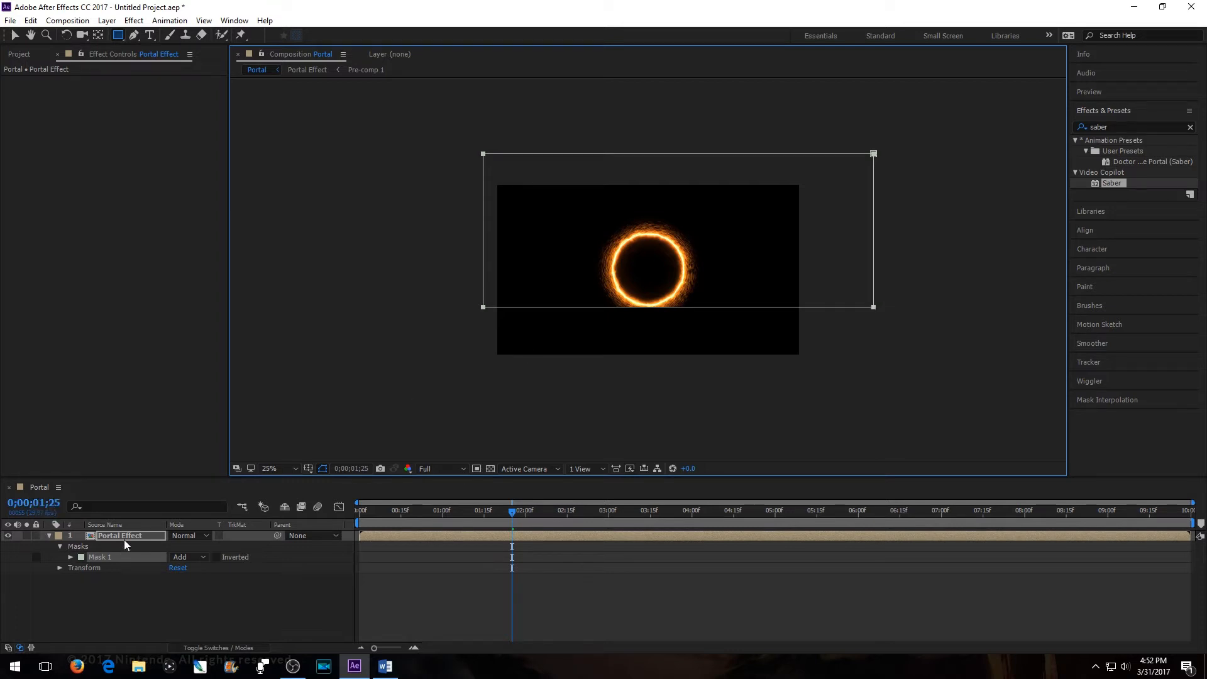
left_click(130, 535)
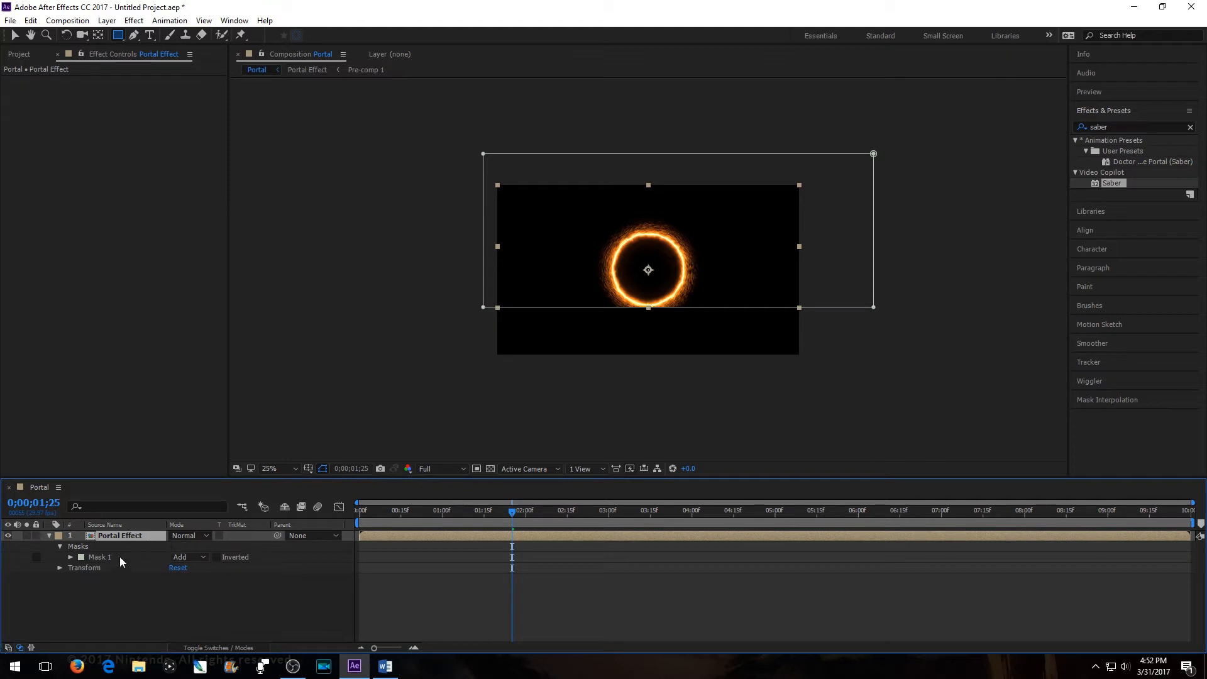
key("f")
left_click_drag(189, 558, 201, 558)
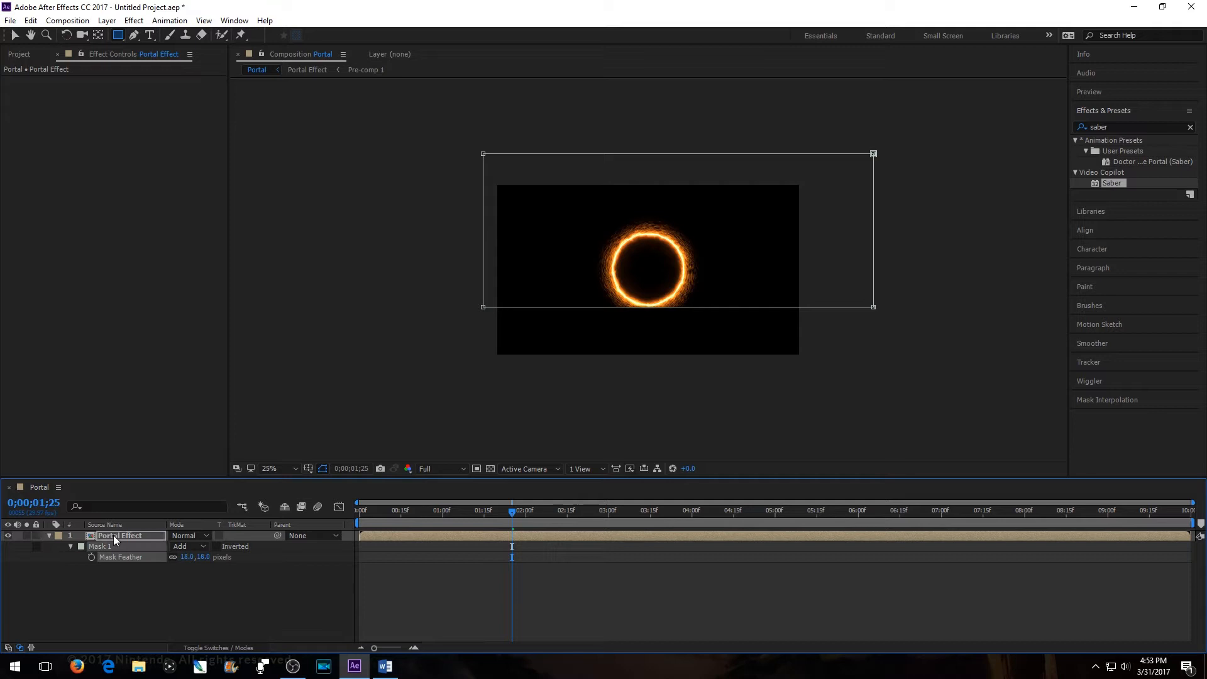
Step: Duplicate the masked Portal Effect layer and flip the copy vertically
left_click(114, 534)
key("ctrl+d")
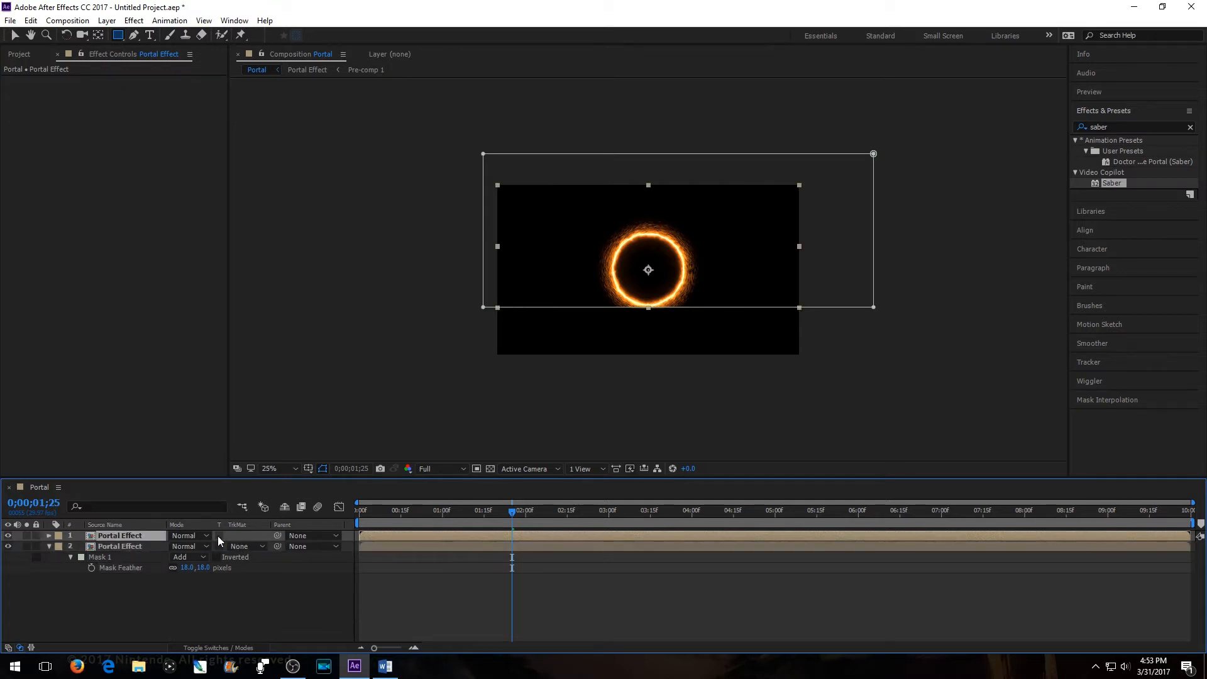
right_click(118, 536)
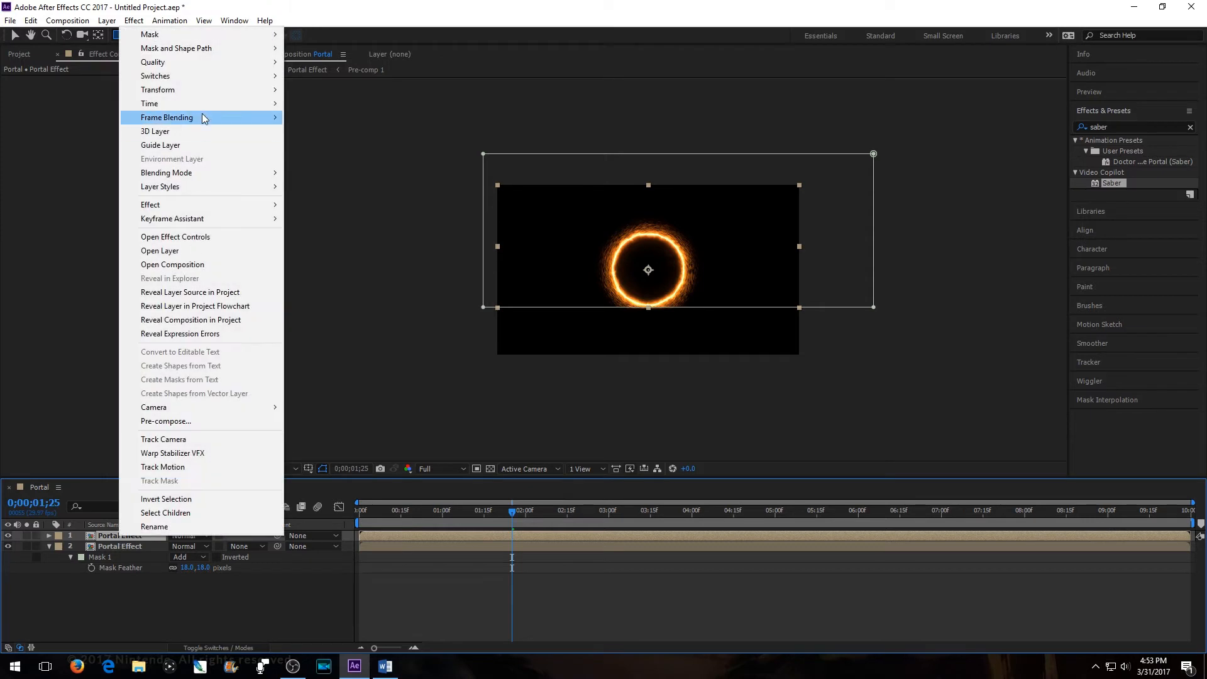
mouse_move(205, 96)
left_click(322, 208)
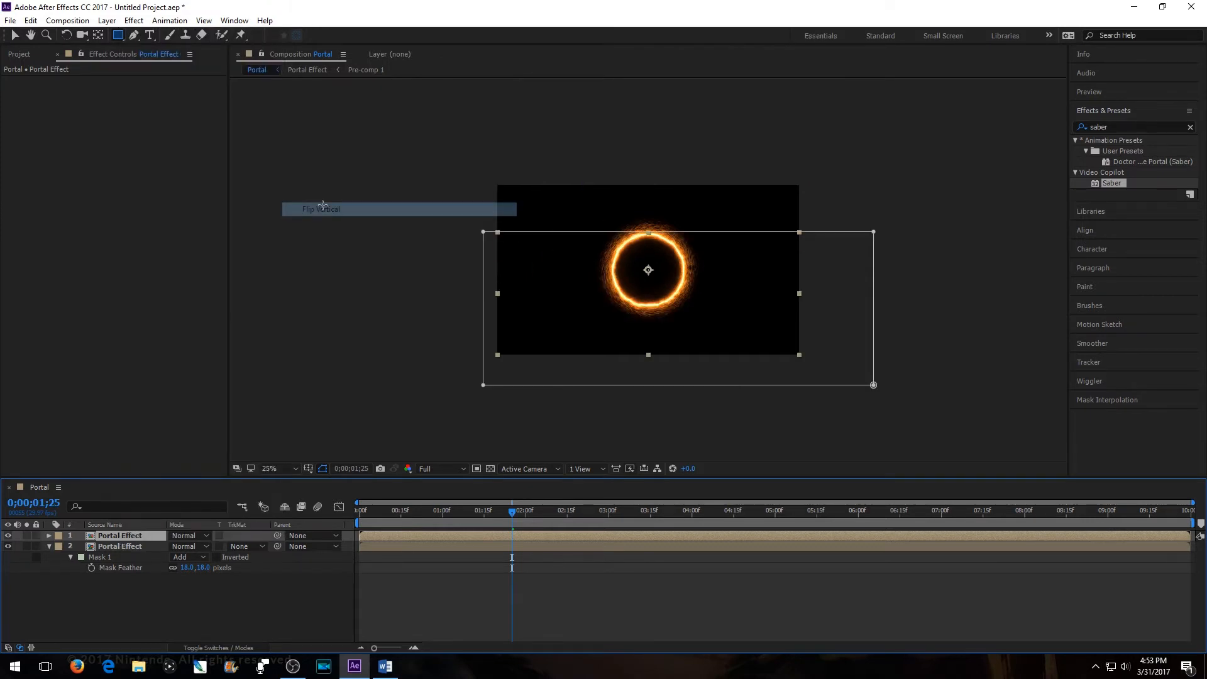
Step: Move the flipped Portal Effect copy below the ring and squash it vertically into a flattened reflection
left_click(16, 35)
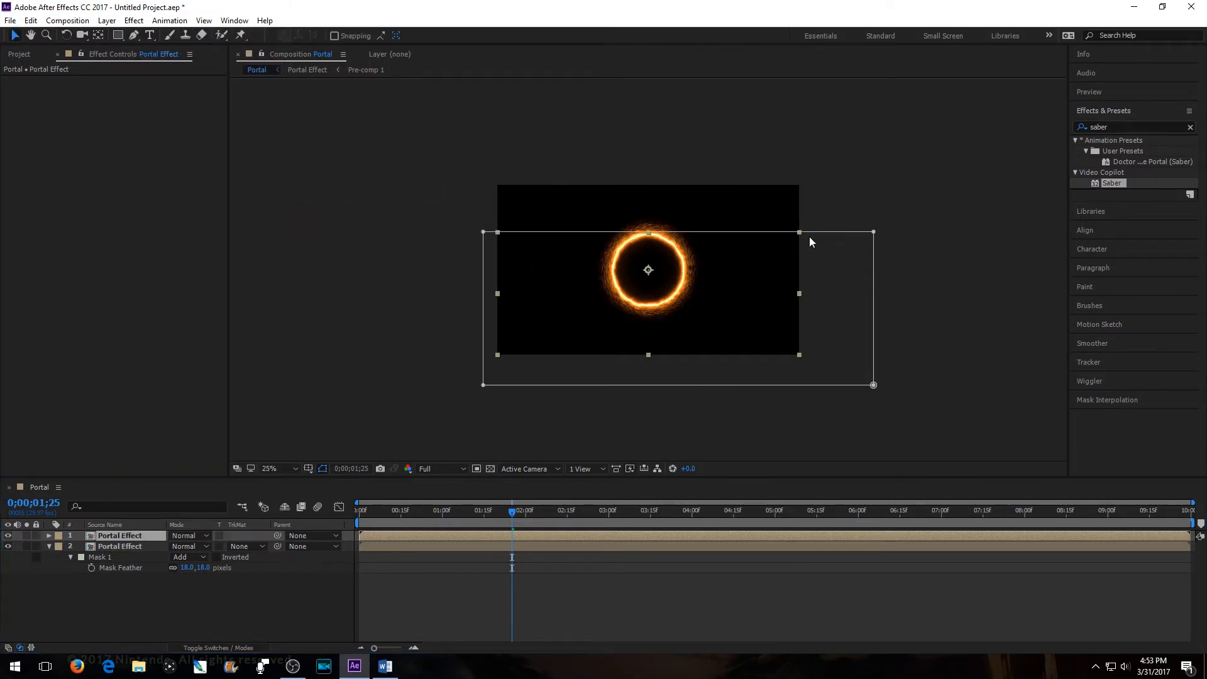
left_click_drag(749, 258, 748, 331)
left_click_drag(651, 428, 659, 321)
scroll(660, 321, "up", 2)
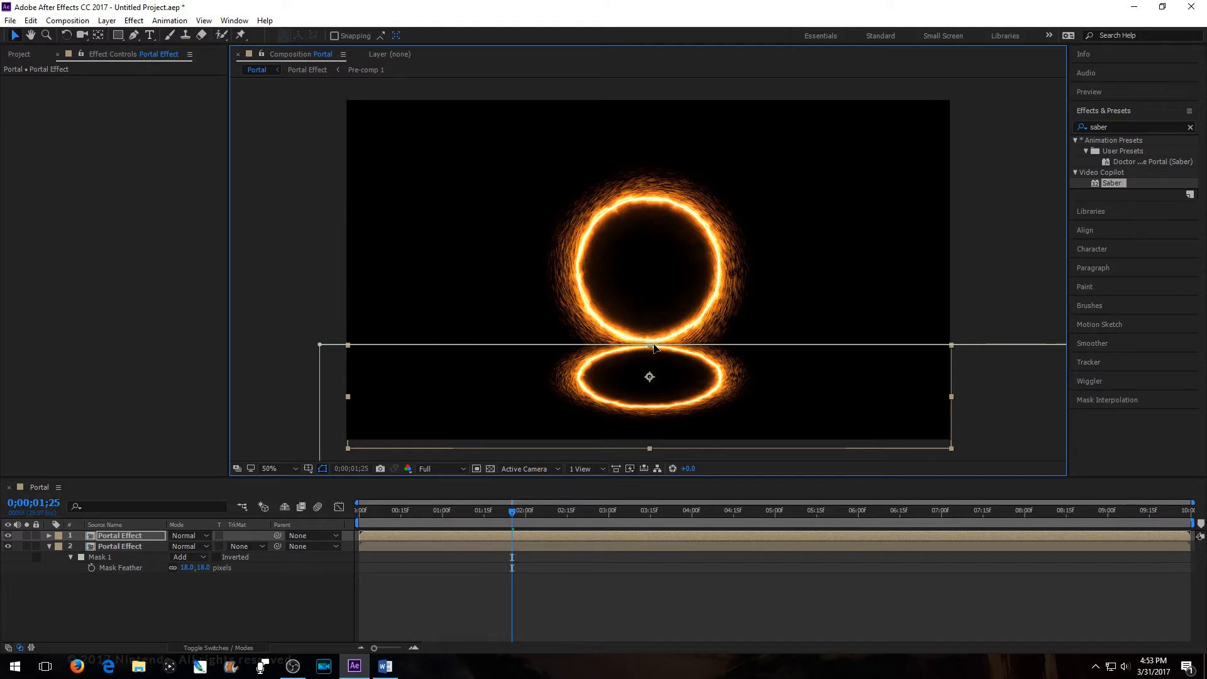
left_click(291, 340)
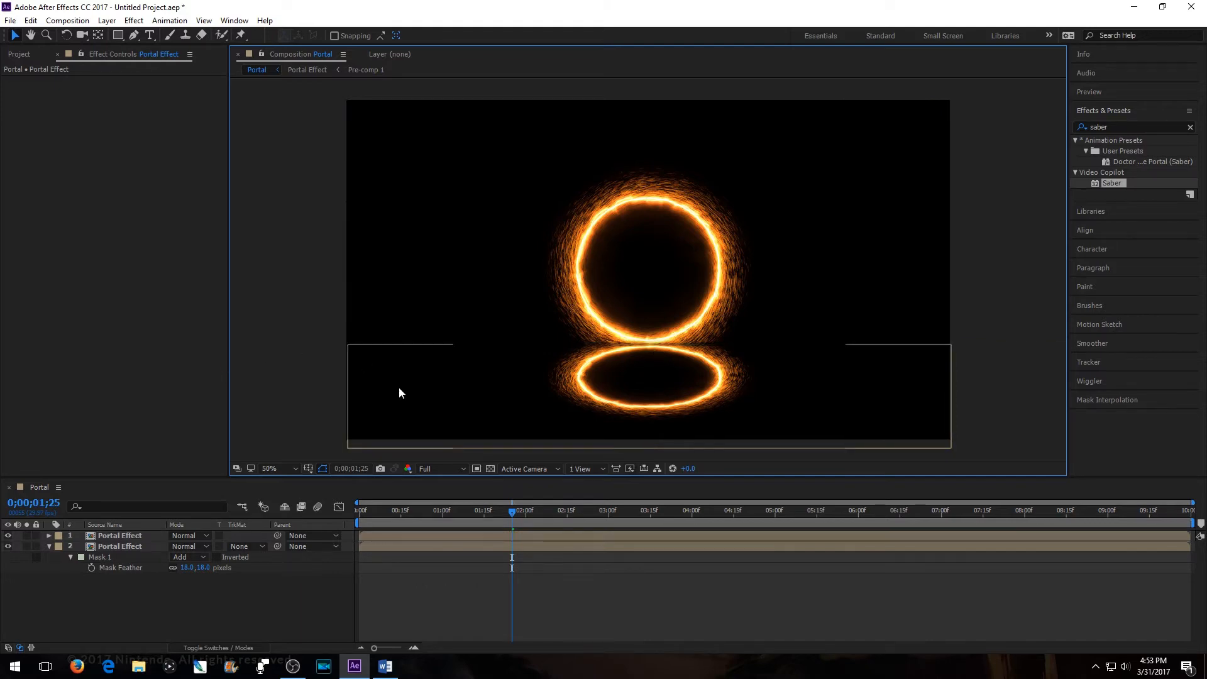
Step: Fine-tune the reflection's height and nudge it up and slightly left until its top edge meets the ring's base
left_click(119, 543)
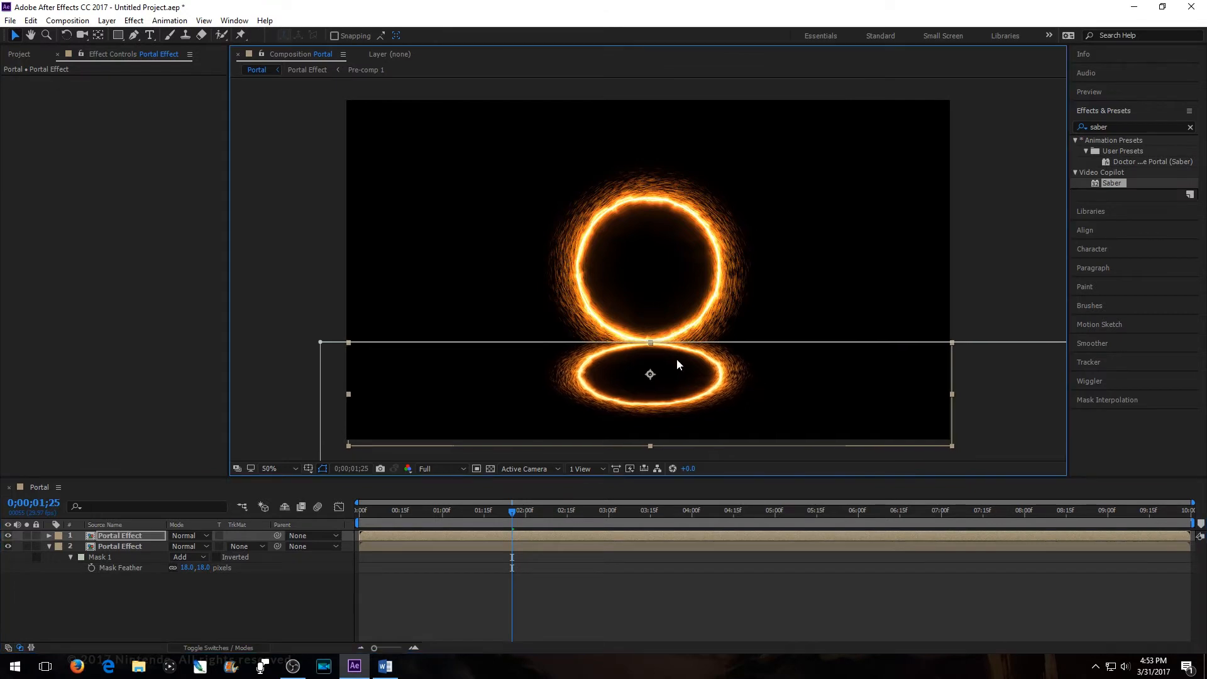
left_click_drag(651, 343, 651, 350)
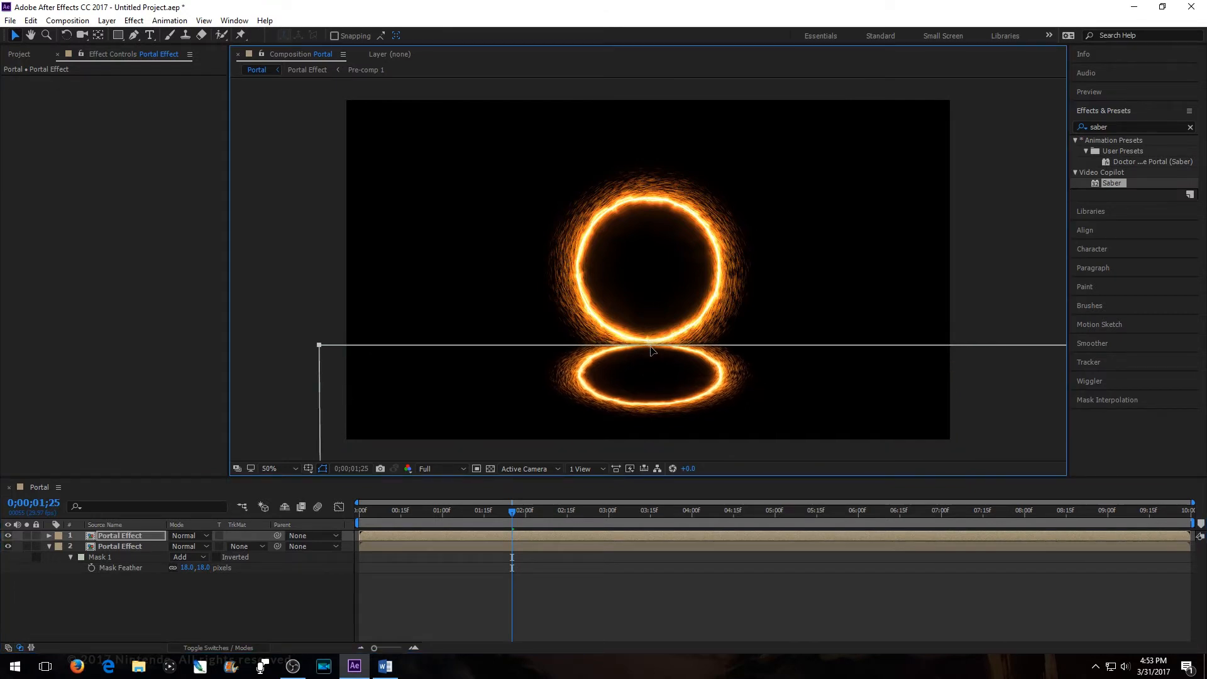
left_click(684, 376)
key("Up")
key("Up")
key("Up")
key("Up")
key("Up")
key("Up")
key("Up")
key("Up")
key("Up")
key("Up")
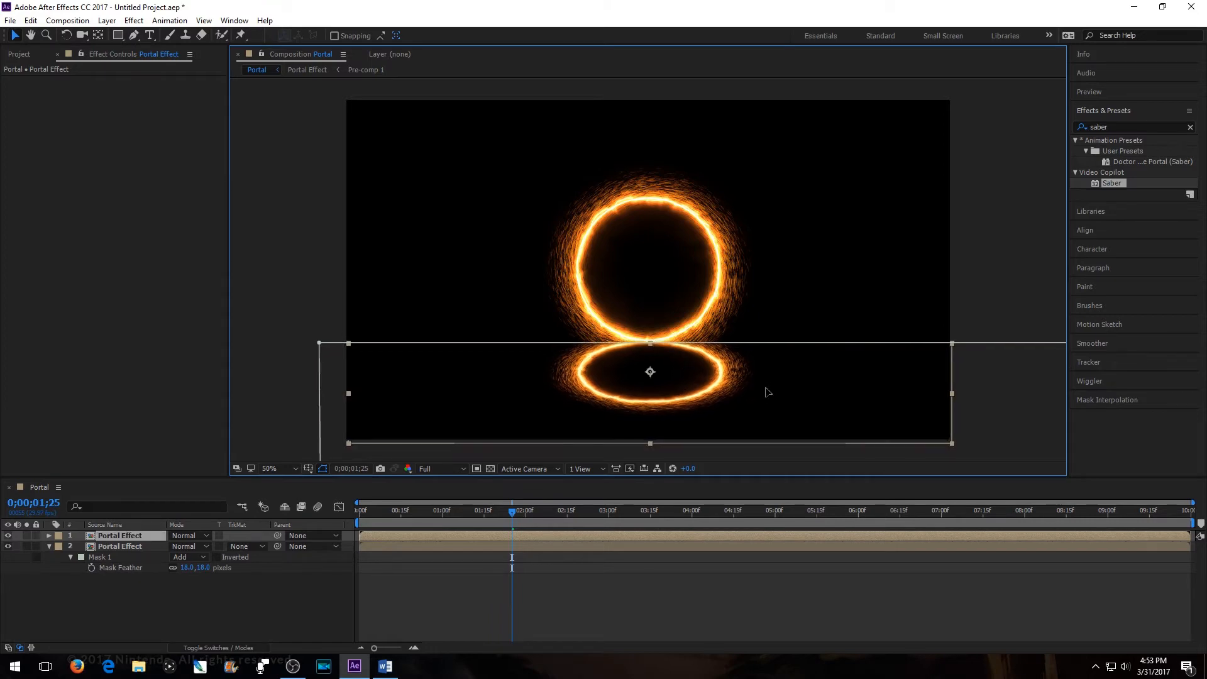
key("Left")
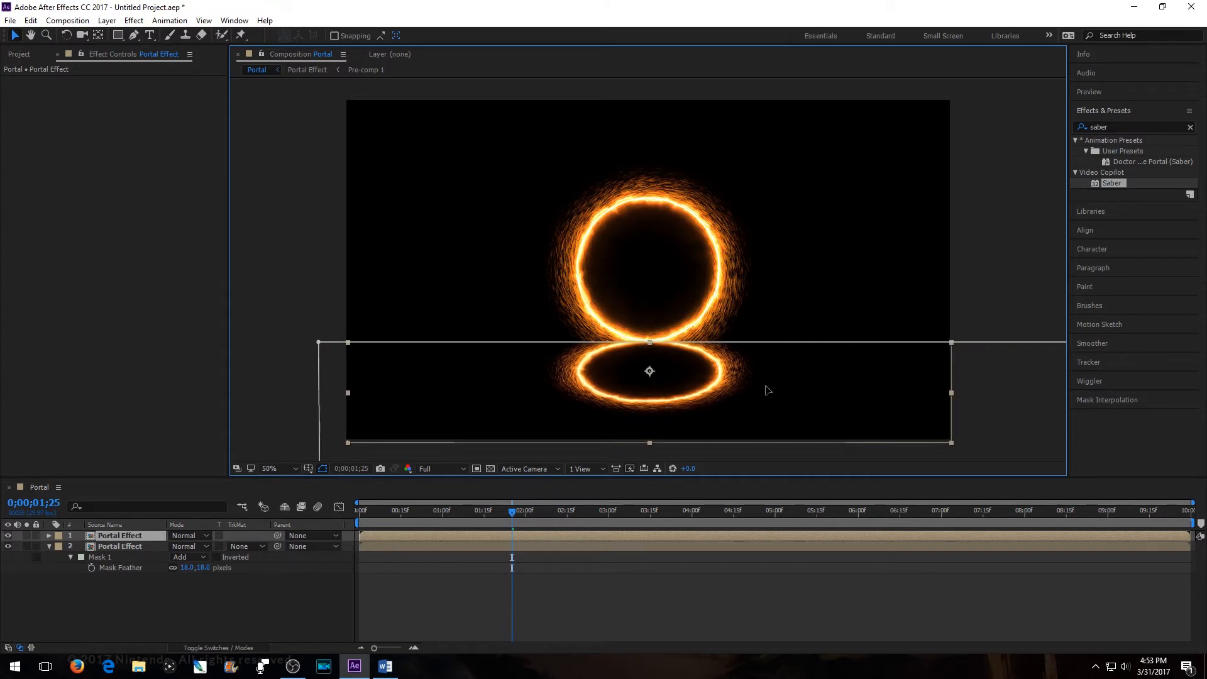
left_click(95, 587)
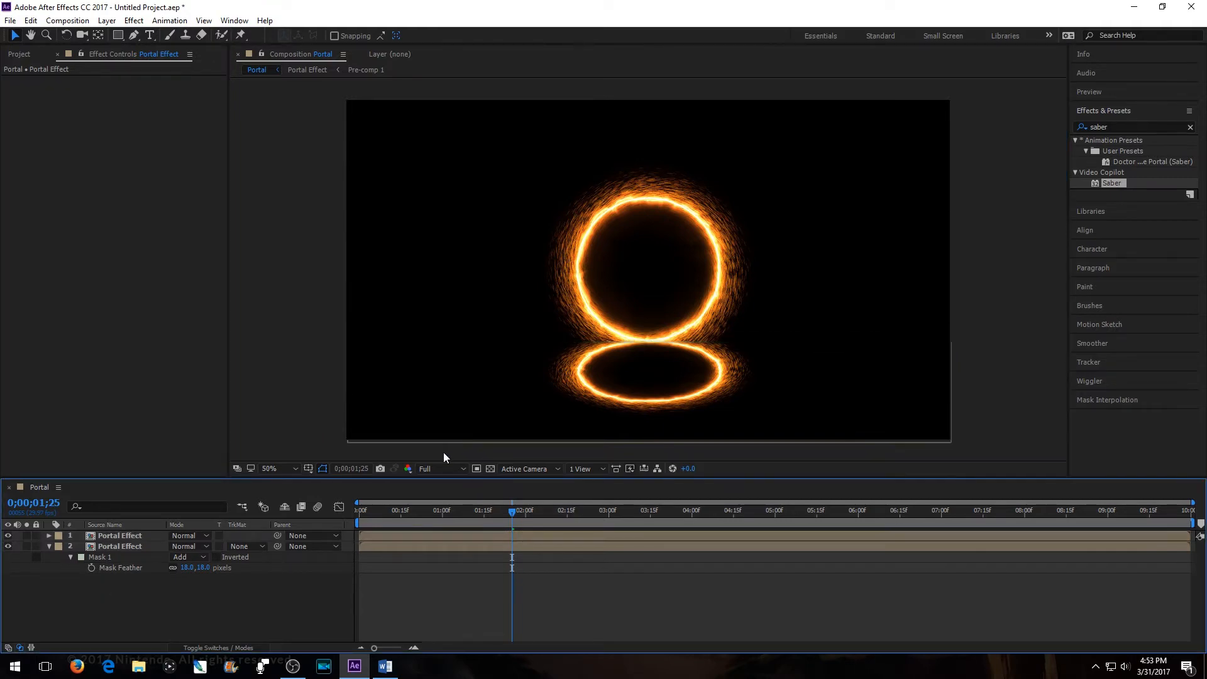
Step: Set the opacity of the flipped Portal Effect reflection layer to 50%
left_click(135, 535)
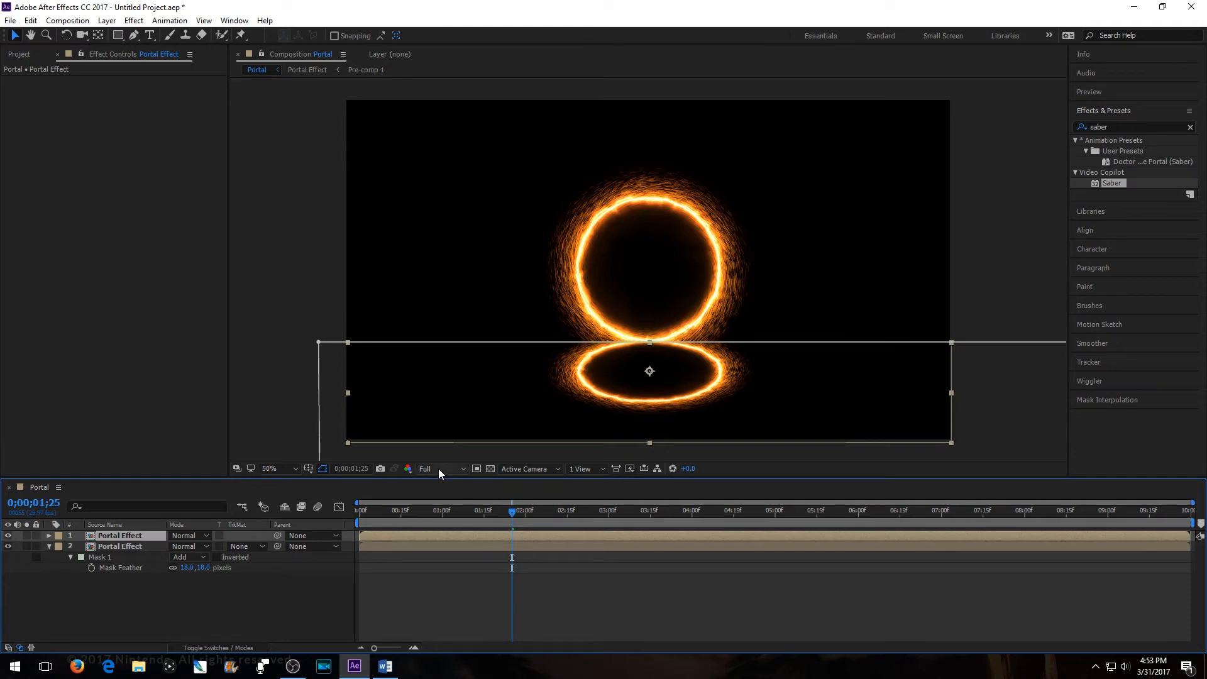
key("t")
left_click_drag(176, 546, 151, 551)
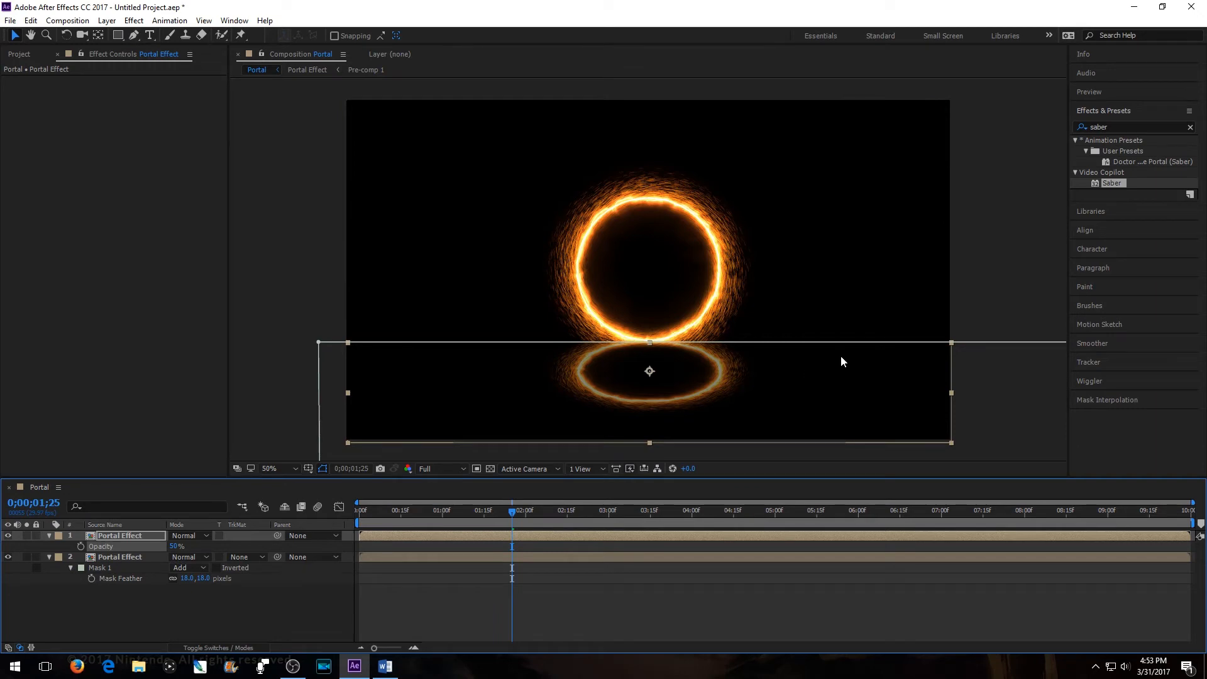
Step: Create a black 1920 x 1080 px solid layer named Sparks
right_click(203, 615)
mouse_move(288, 499)
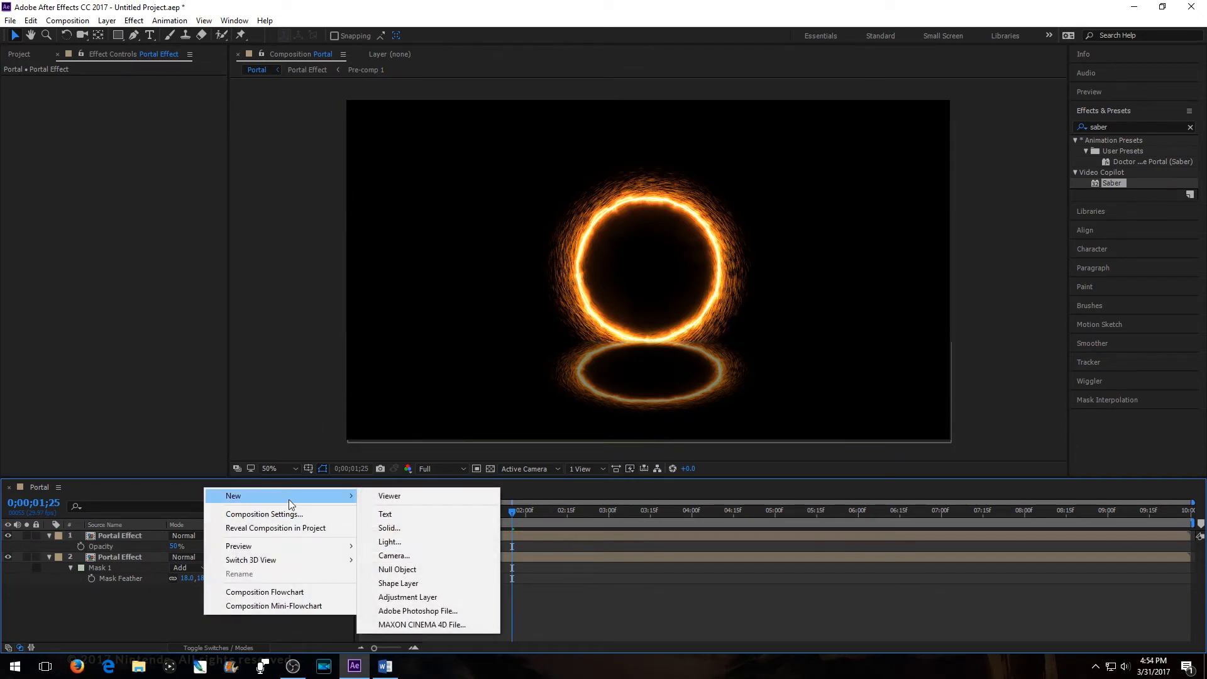
left_click(417, 531)
type("Spar")
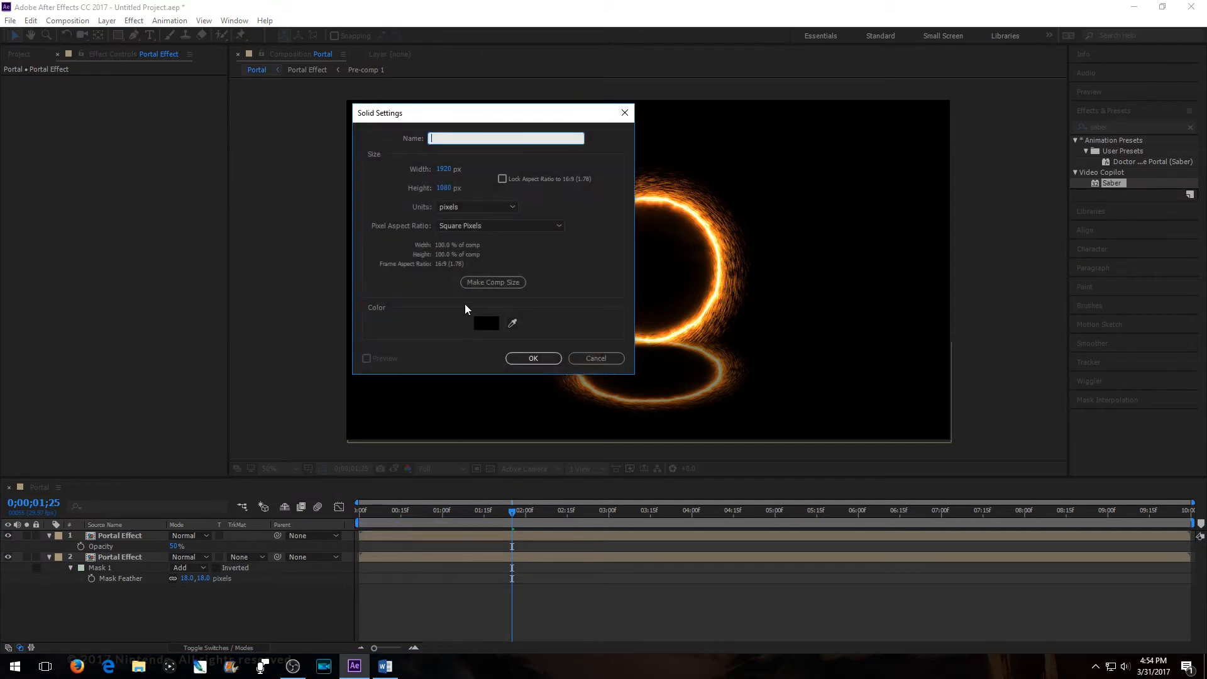
type("ks")
key("Return")
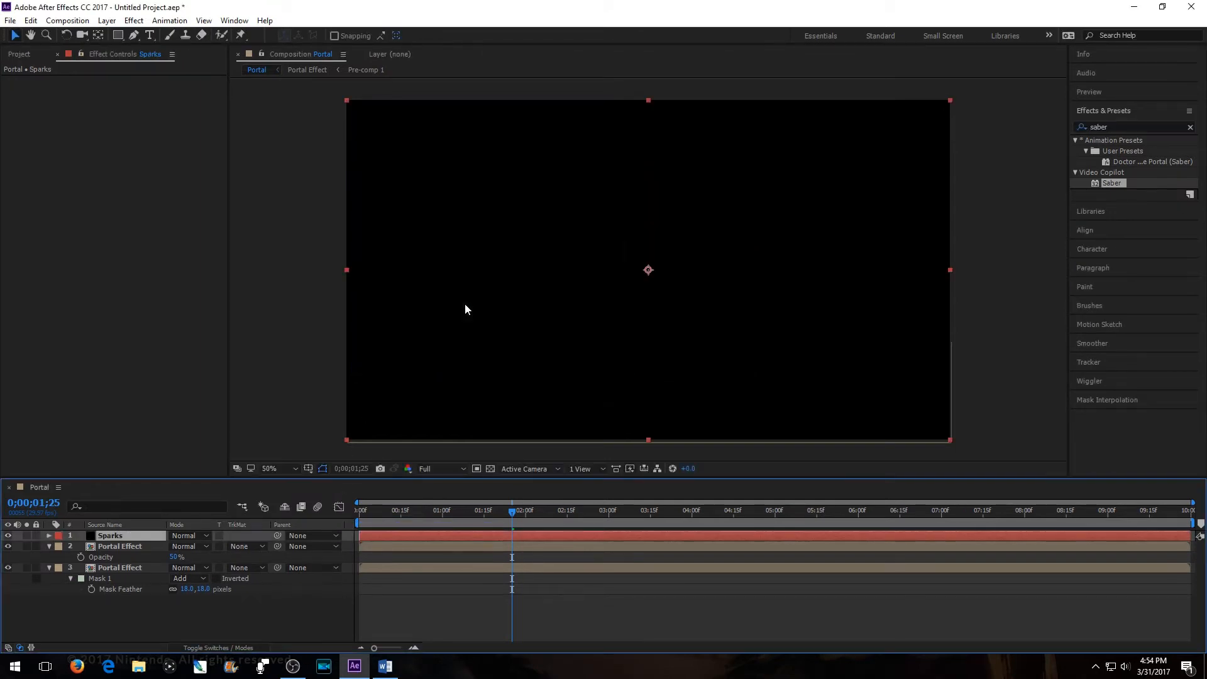
Step: Apply CC Particle Systems II to the Sparks layer and set its Physics Animation to Fractal Explosive
left_click(134, 21)
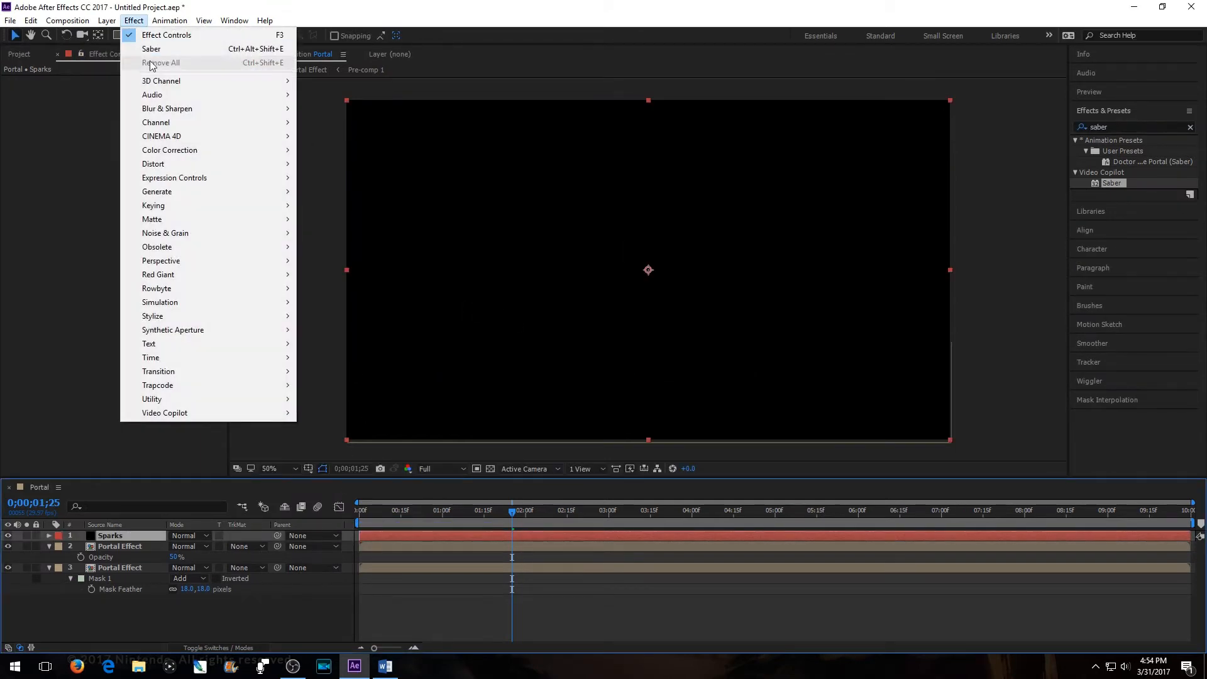
mouse_move(292, 301)
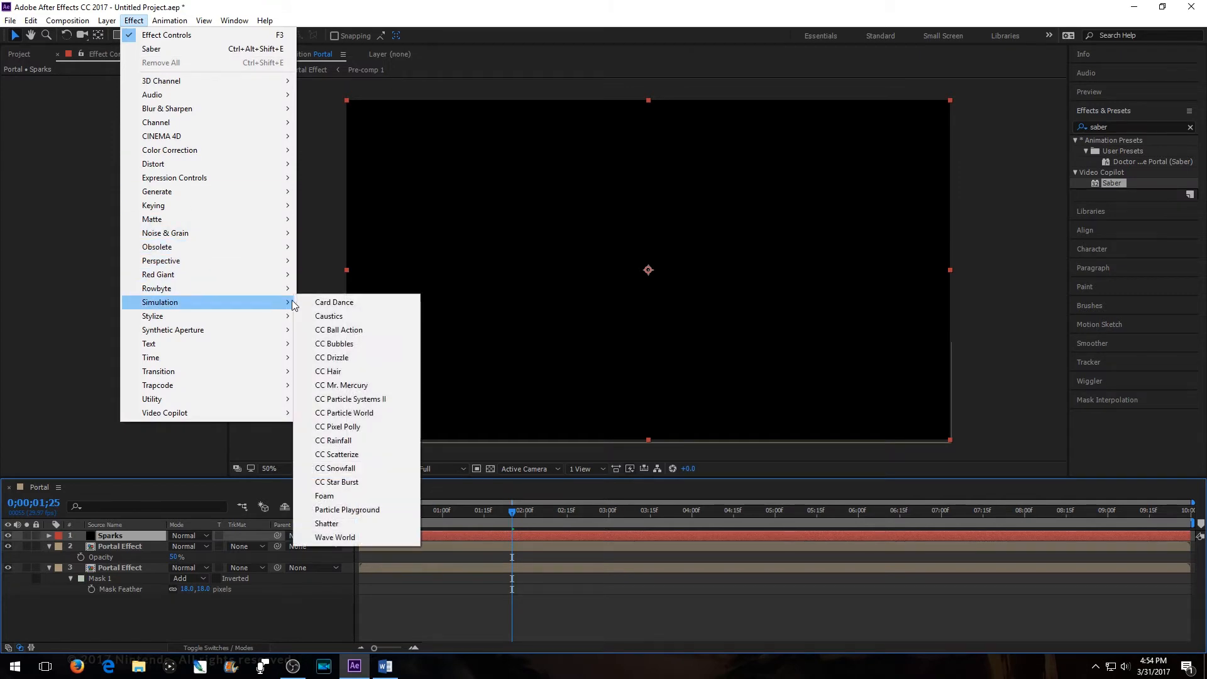
left_click(324, 398)
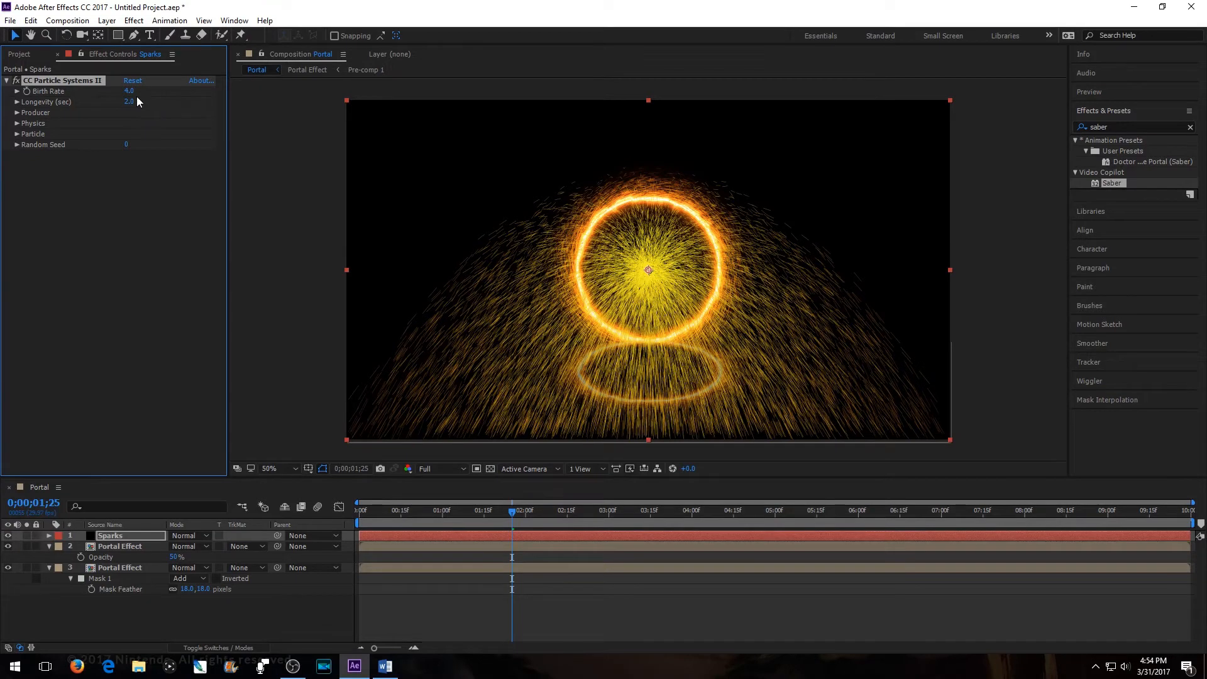
left_click(17, 123)
left_click(182, 134)
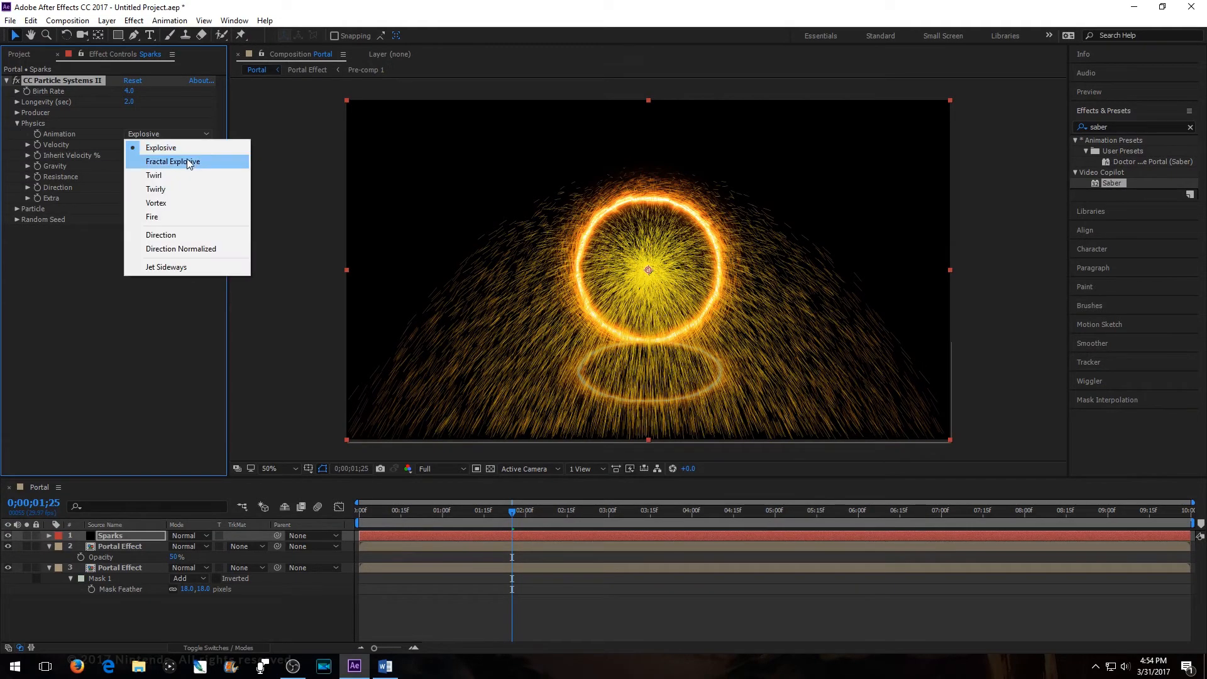
left_click(185, 158)
Step: Set the Sparks particles' Birth Rate to 0.1 and Velocity to 1.5
left_click(135, 92)
key("BackSpace")
type("0.1")
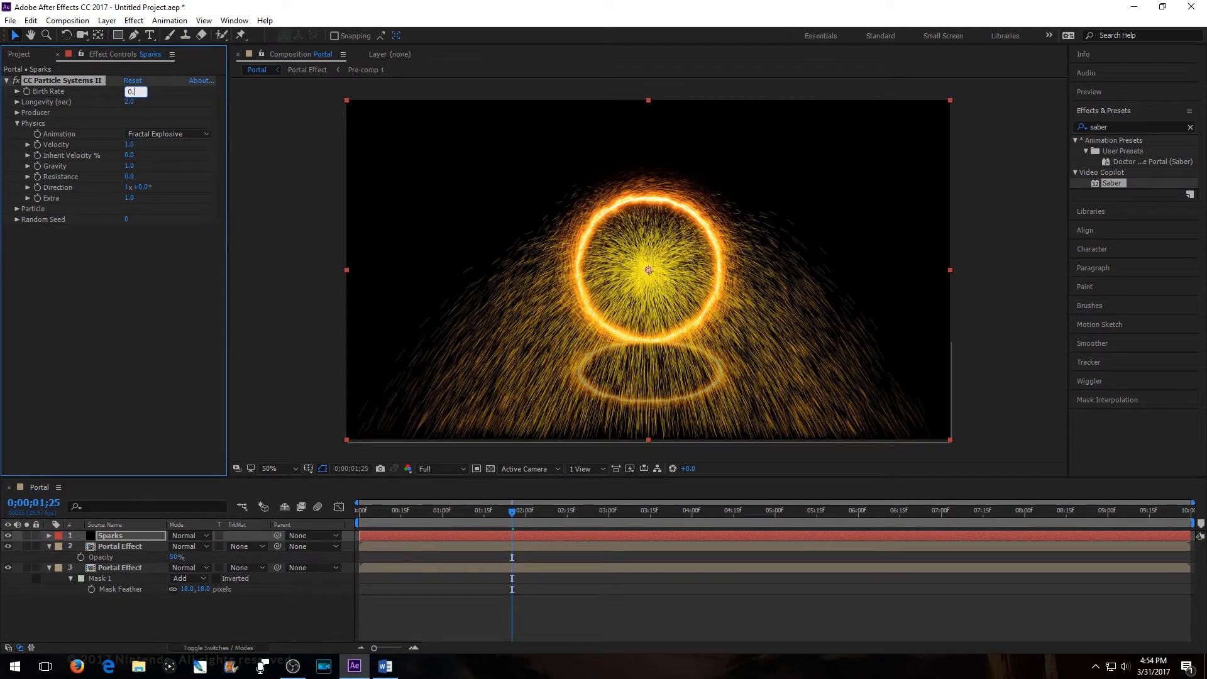
key("Return")
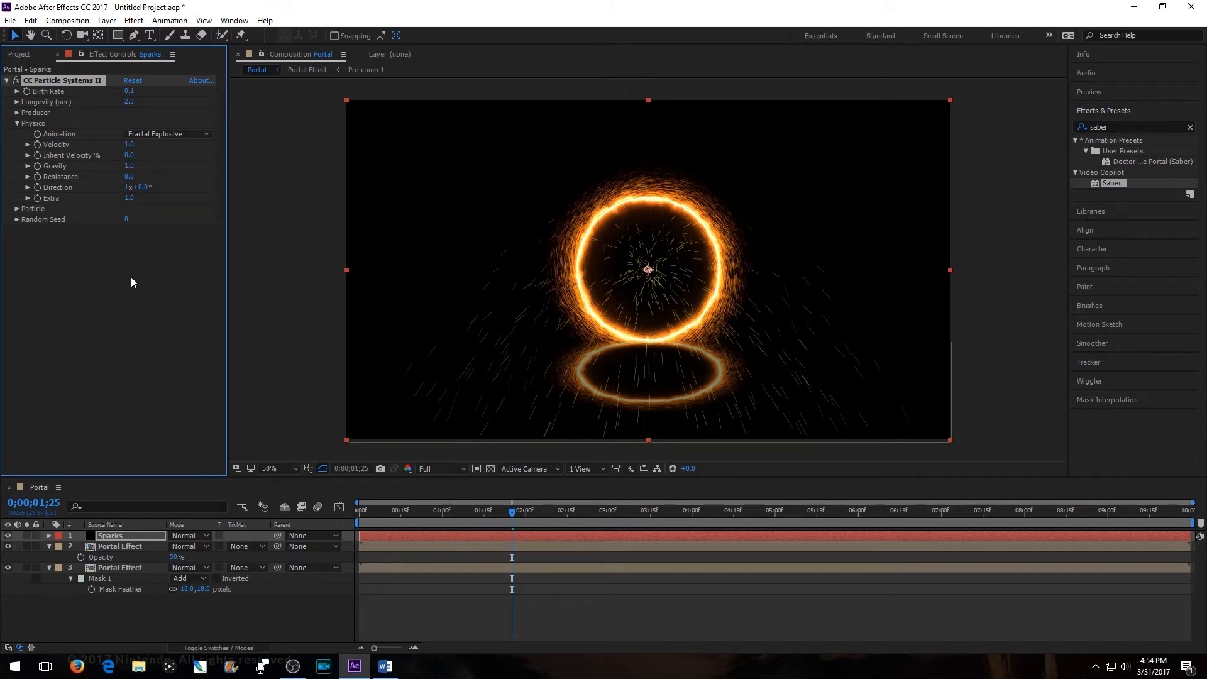
left_click(130, 144)
type("1.5")
key("Return")
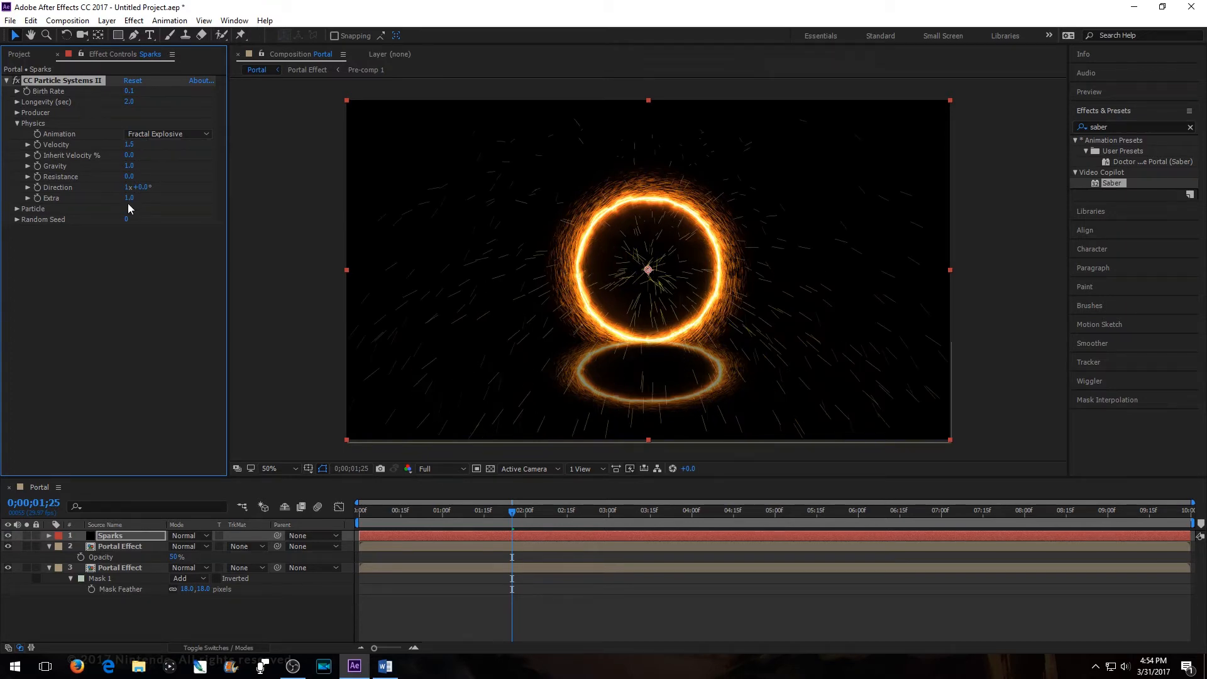
Step: Set the Sparks particles' Gravity to 0.9, Resistance to 8 and Extra to 1.1
left_click(129, 166)
type("0.9")
key("Return")
left_click(130, 176)
type("0")
key("Return")
left_click(129, 198)
type("1.1")
key("Return")
Step: Set the Sparks particles' Longevity to 0.8 seconds and move the layer down so they emit near the ring's base
left_click(129, 101)
type("0.")
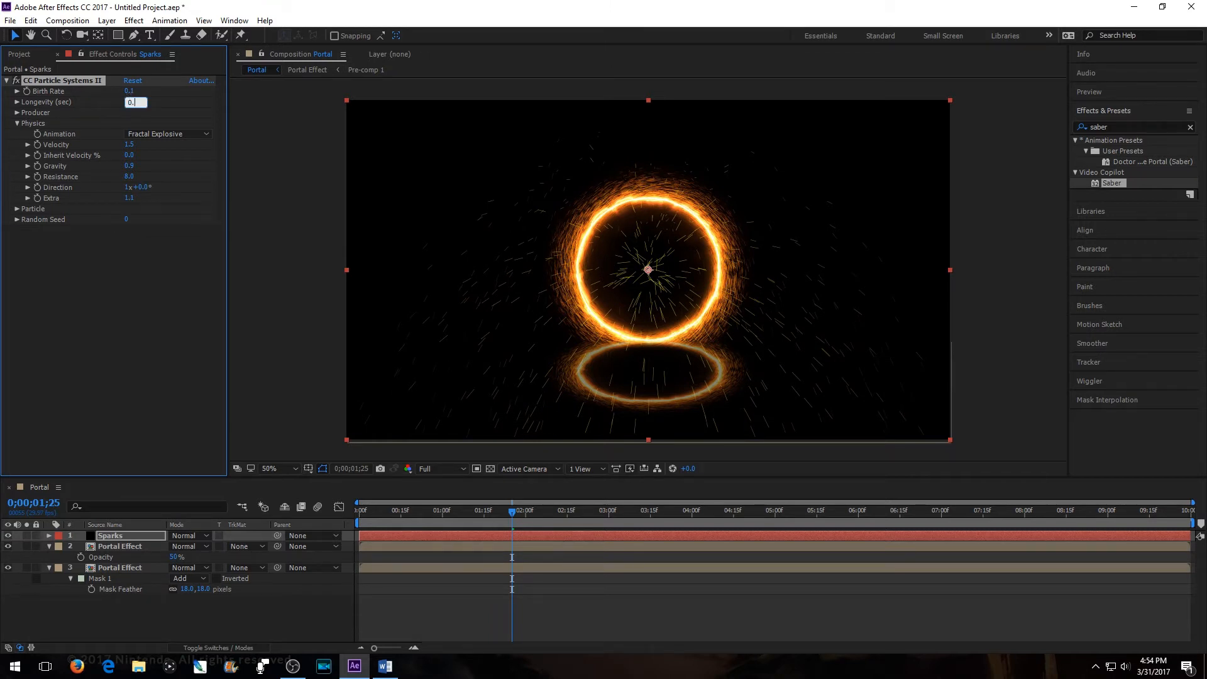
key("Return")
left_click_drag(718, 281, 721, 345)
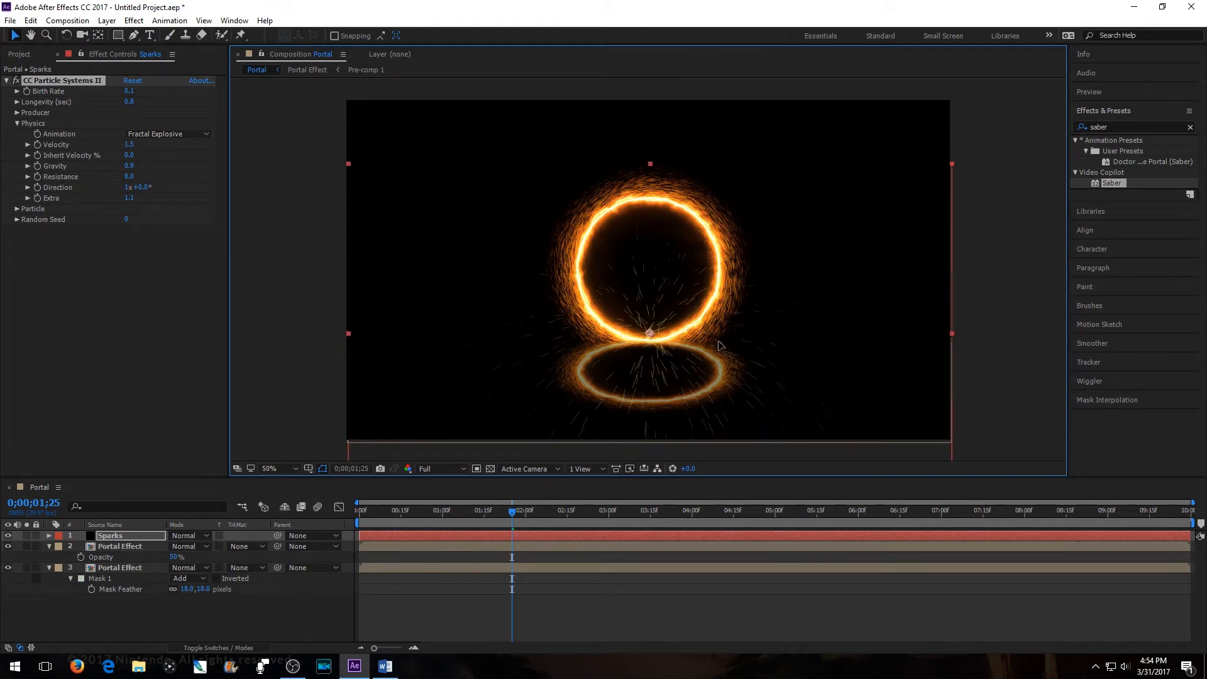
mouse_move(720, 345)
left_mouse_down()
mouse_move(742, 314)
mouse_move(719, 343)
left_mouse_up()
Step: Set the Sparks particles' Resistance to 78 and lower the layer so its center sits just below the ring's bottom edge
left_click(130, 176)
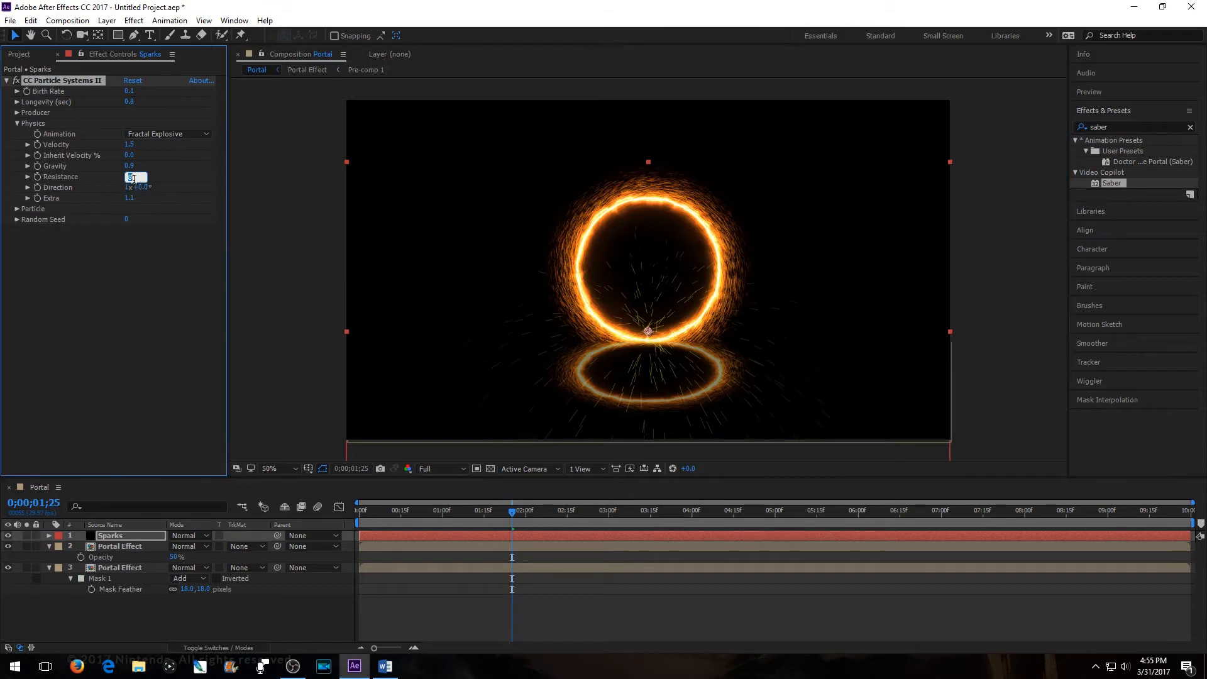
type("78")
key("Return")
left_click_drag(673, 340, 665, 358)
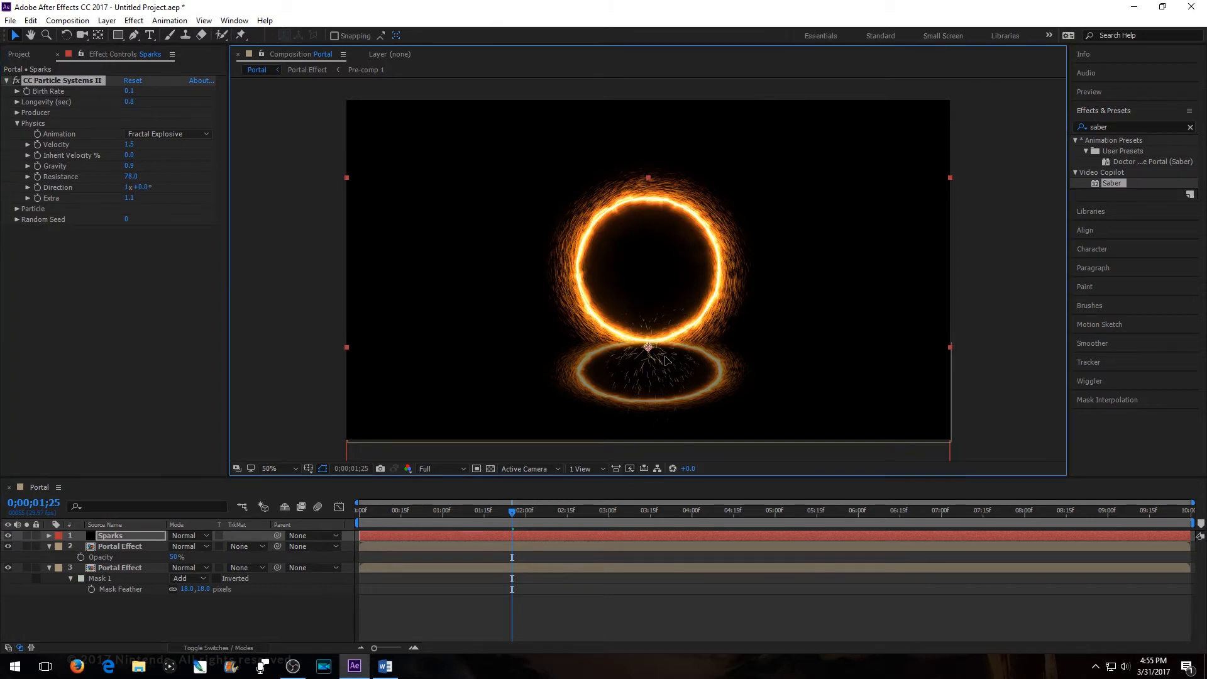
Step: Widen the Sparks emitter by setting the Producer's Radius X to 16
left_click(17, 113)
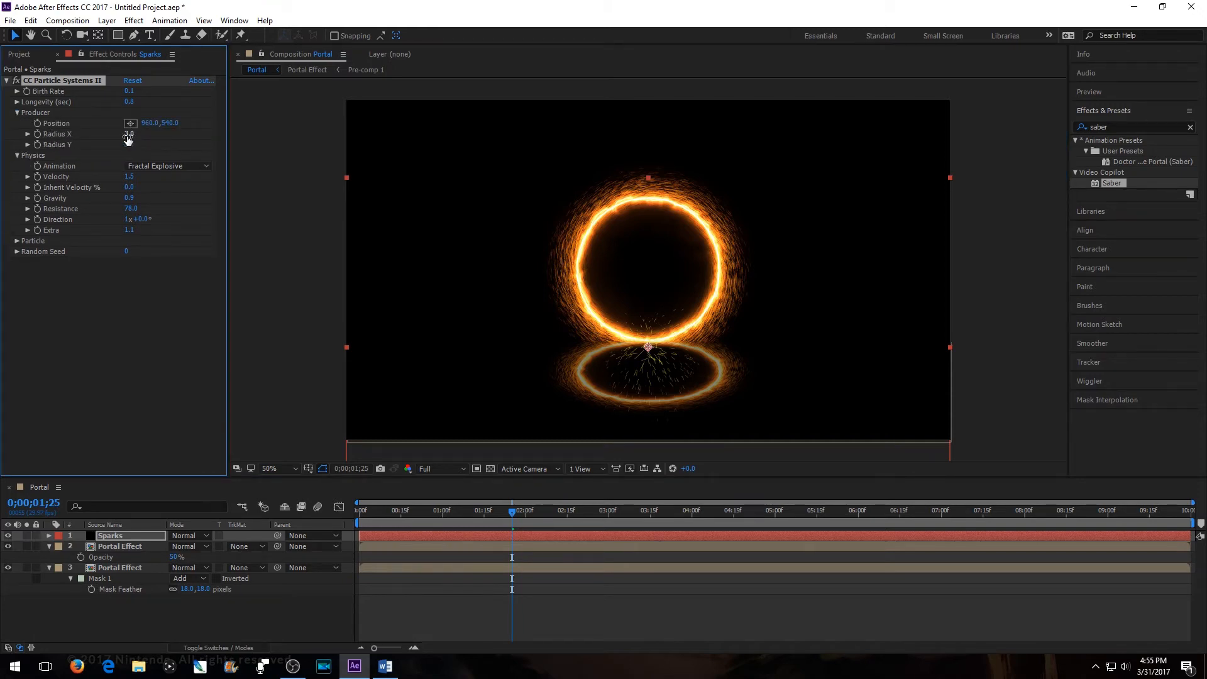
mouse_move(129, 137)
left_mouse_down()
mouse_move(225, 136)
mouse_move(119, 148)
left_mouse_up()
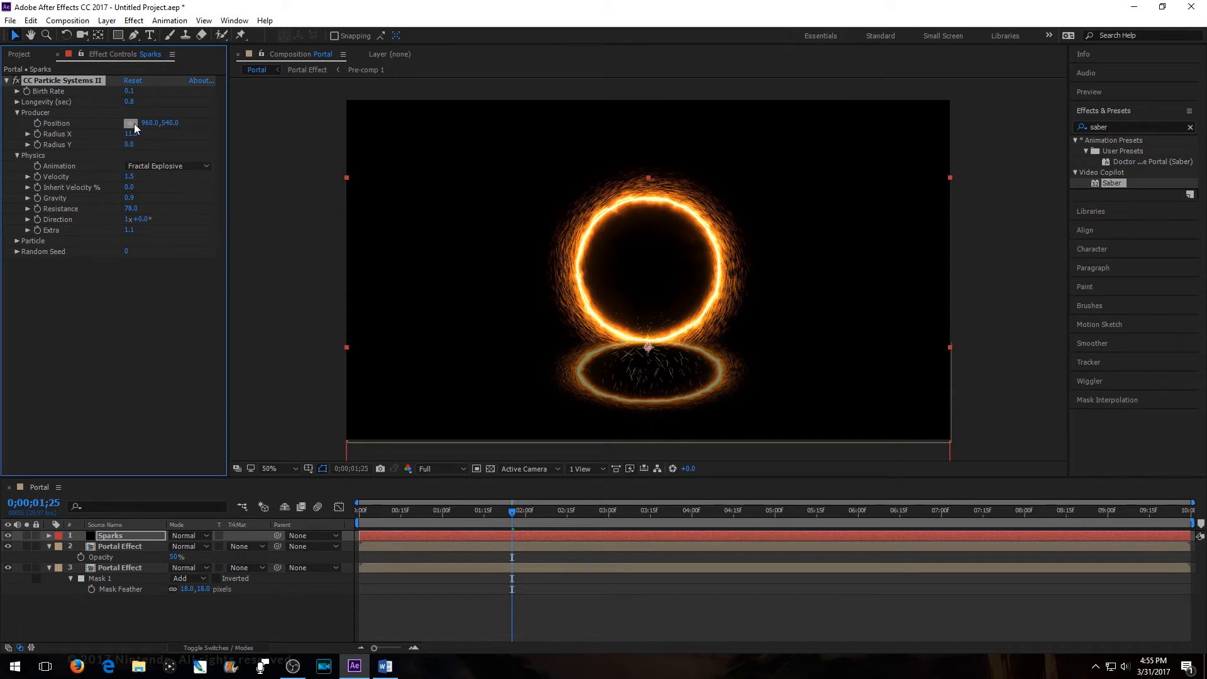
left_click_drag(137, 133, 144, 138)
left_click(100, 607)
Step: Pre-compose the Sparks layer and both Portal Effect layers together as Pre-comp 2, moving all attributes into it
left_click(127, 526)
left_click(130, 534)
left_click(135, 546, "shift")
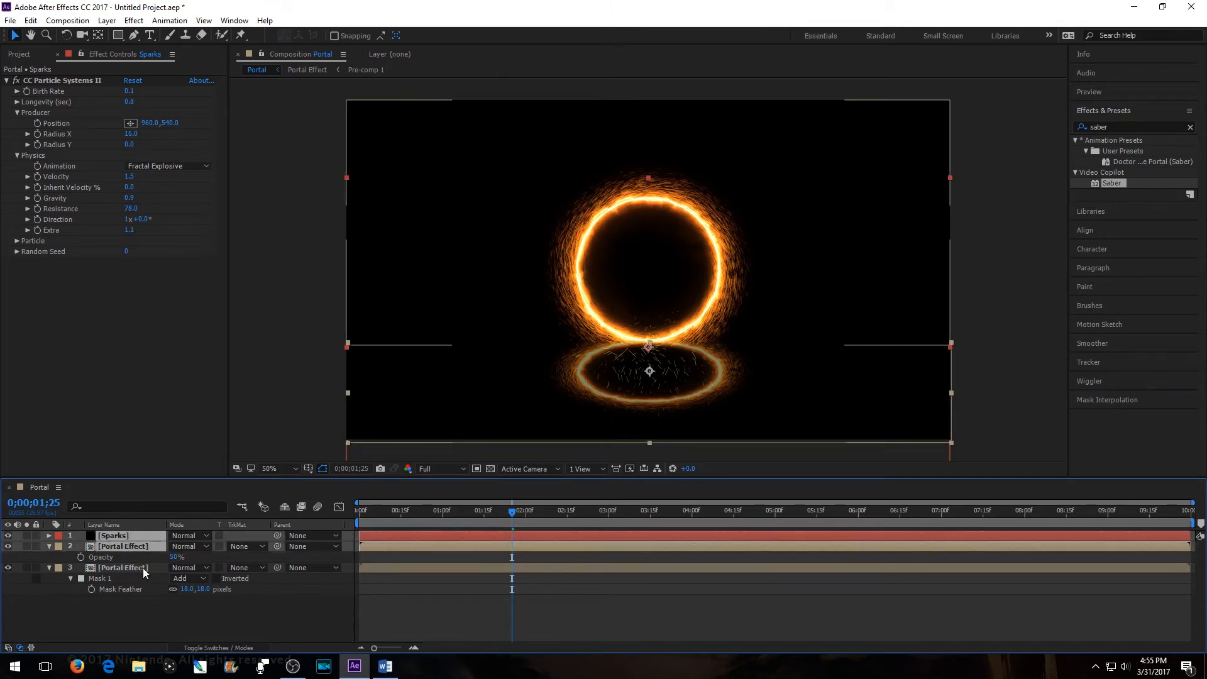
left_click(142, 568, "shift")
right_click(142, 567)
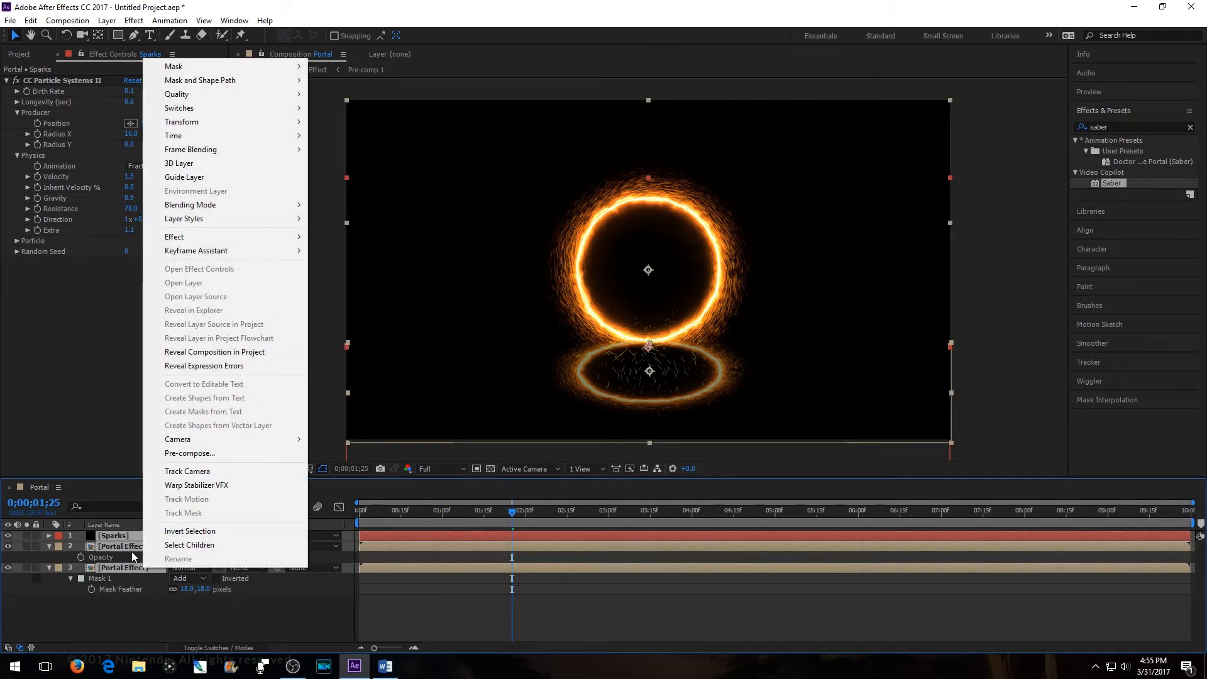
left_click(237, 453)
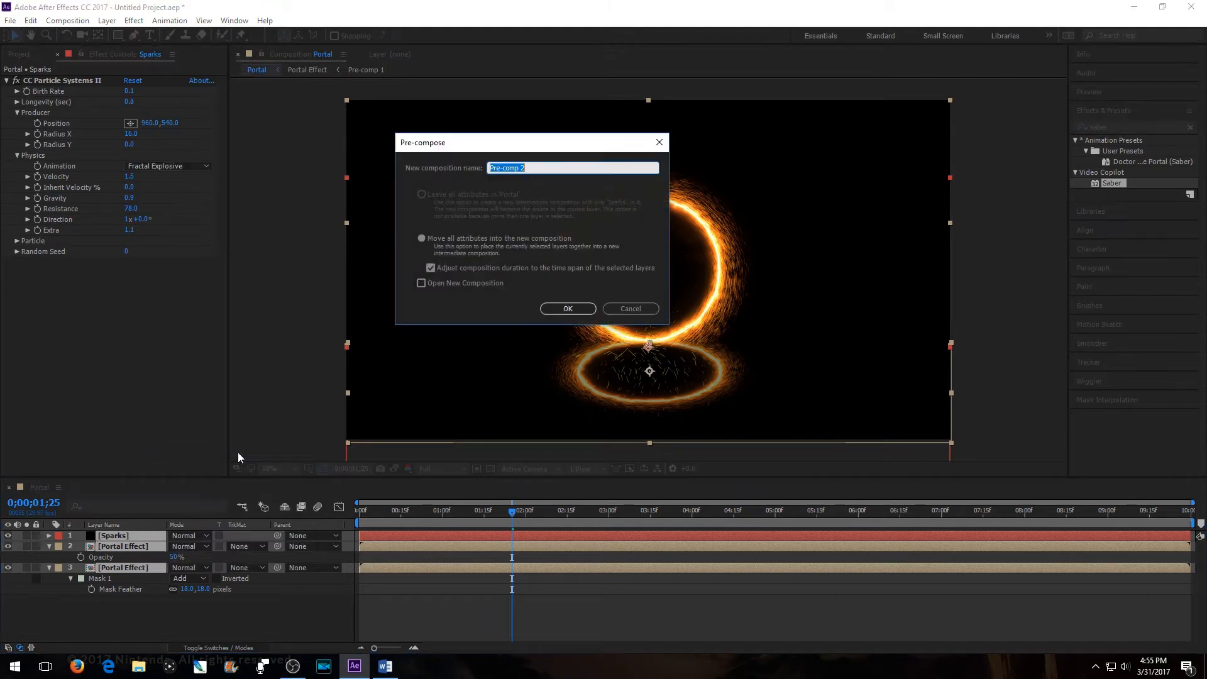
left_click(562, 309)
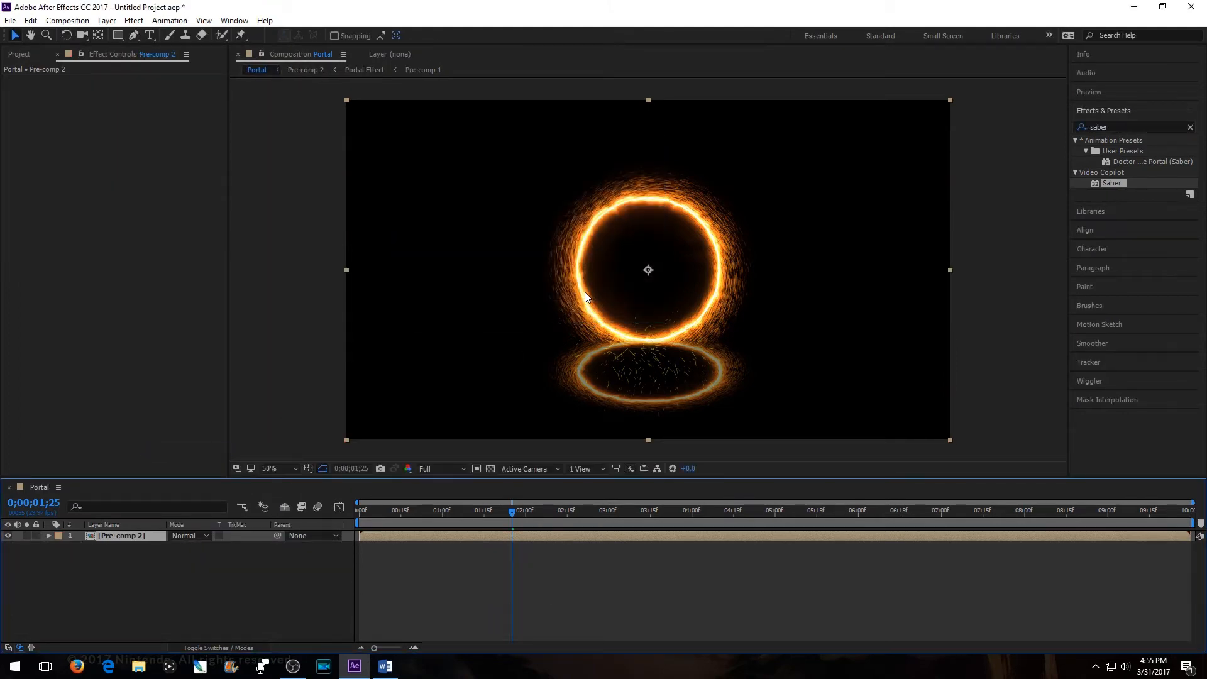
Step: Create a new composition from the imported Footage clip
left_click(25, 55)
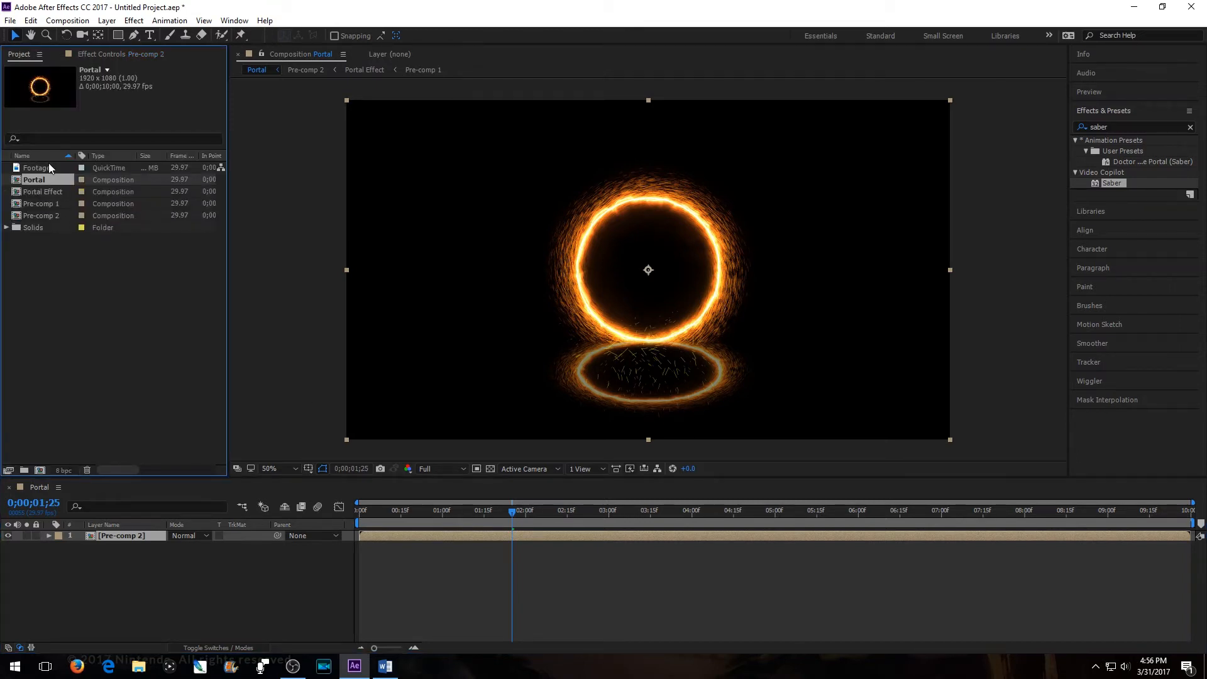
left_click(50, 168)
left_click_drag(50, 168, 56, 439)
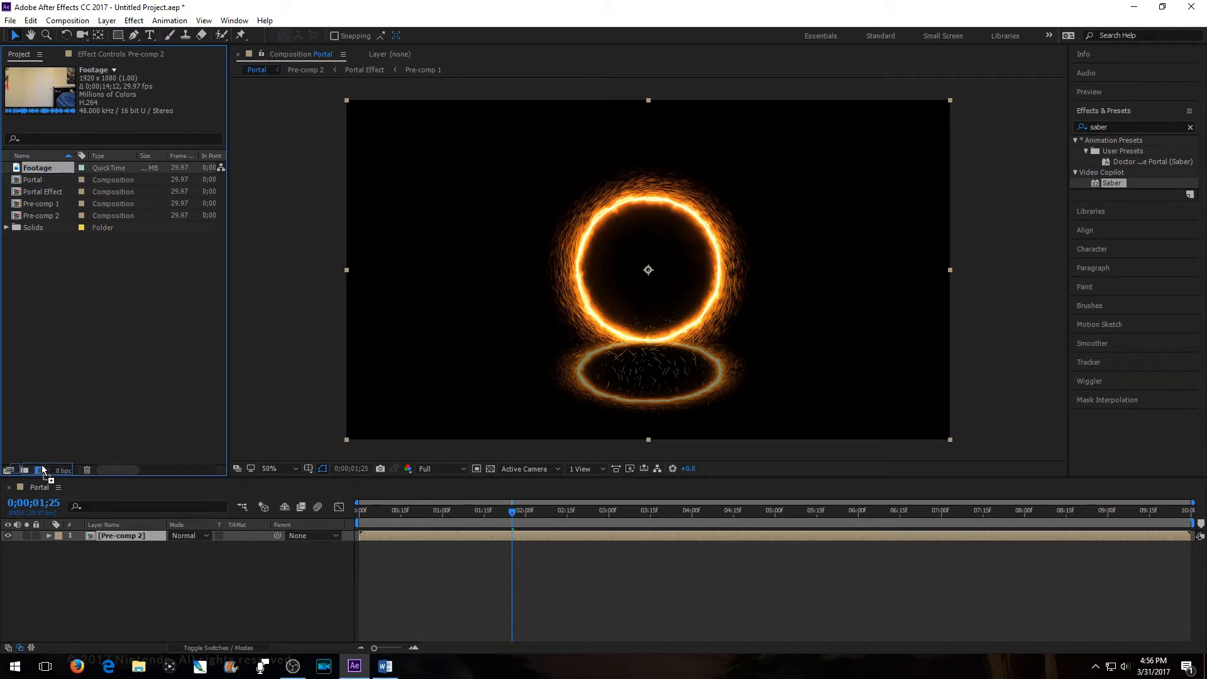
left_click_drag(42, 472, 40, 470)
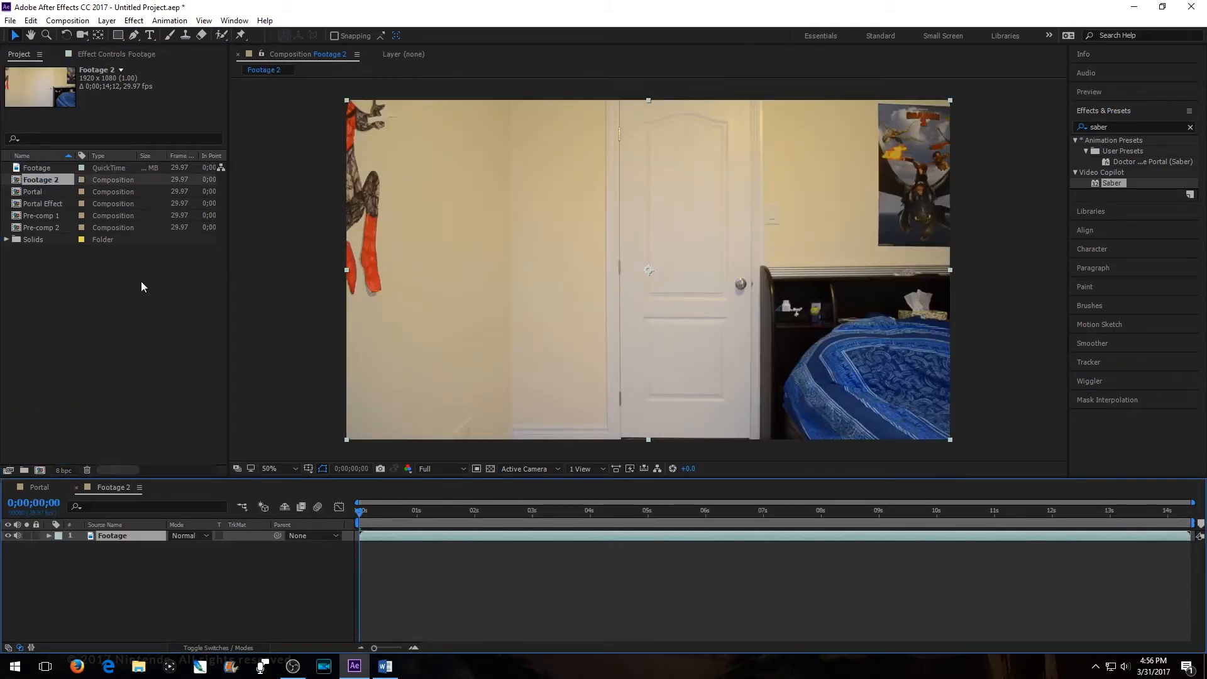
Step: Rename the footage composition as Main Comp and add the Portal composition as a layer above Footage
right_click(50, 179)
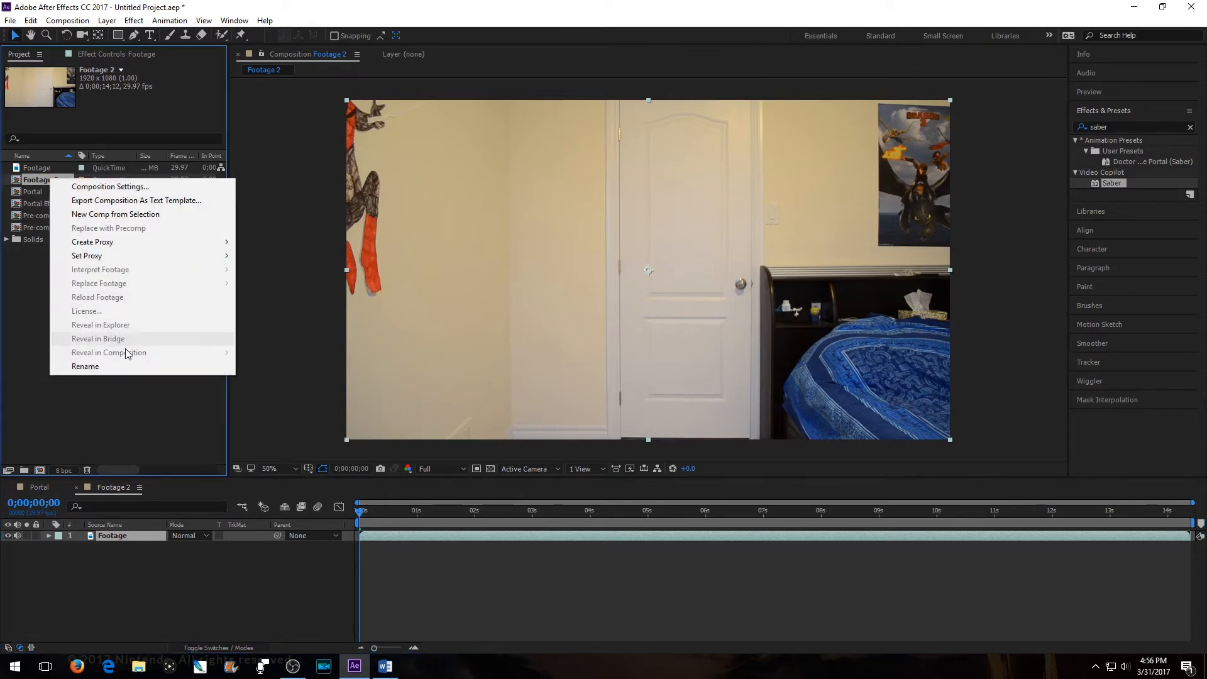
left_click(124, 366)
key("BackSpace")
type("Main Comp")
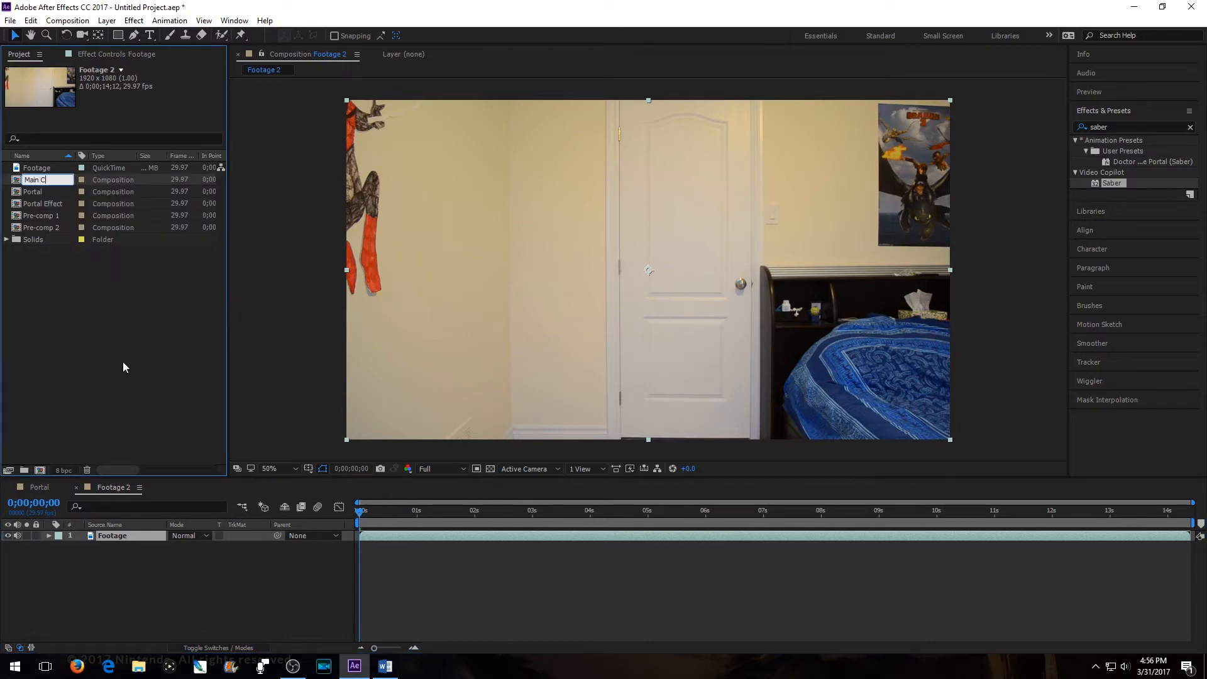
key("Return")
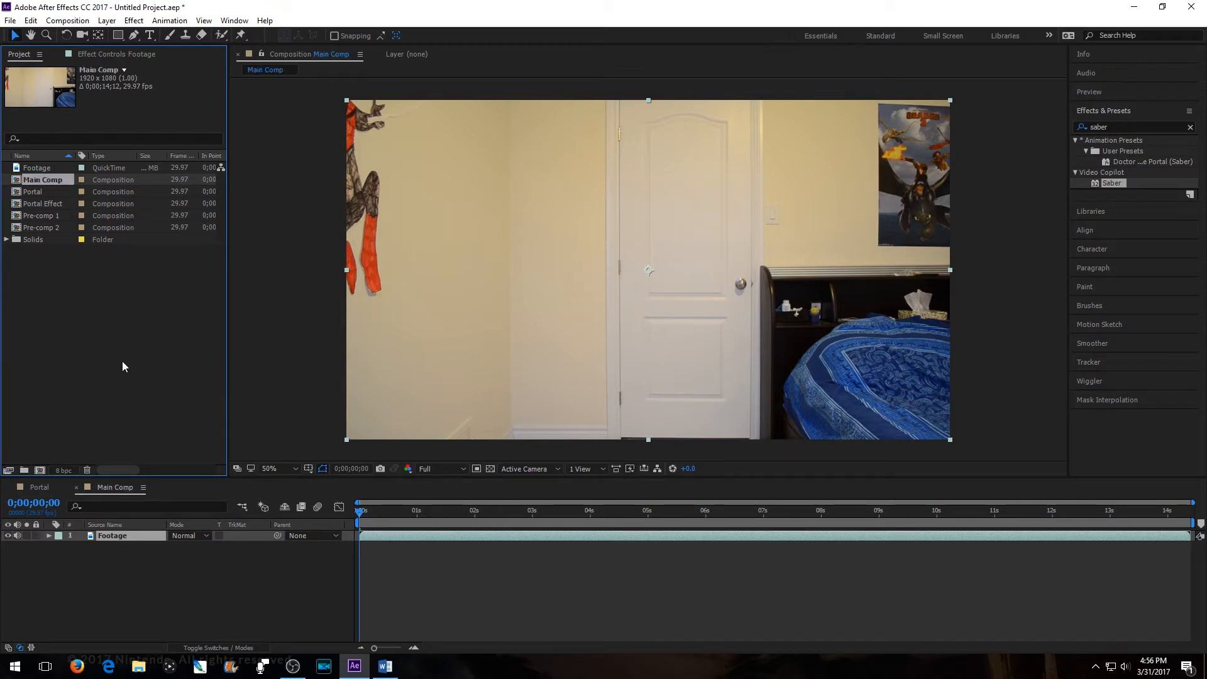
left_click_drag(44, 193, 137, 531)
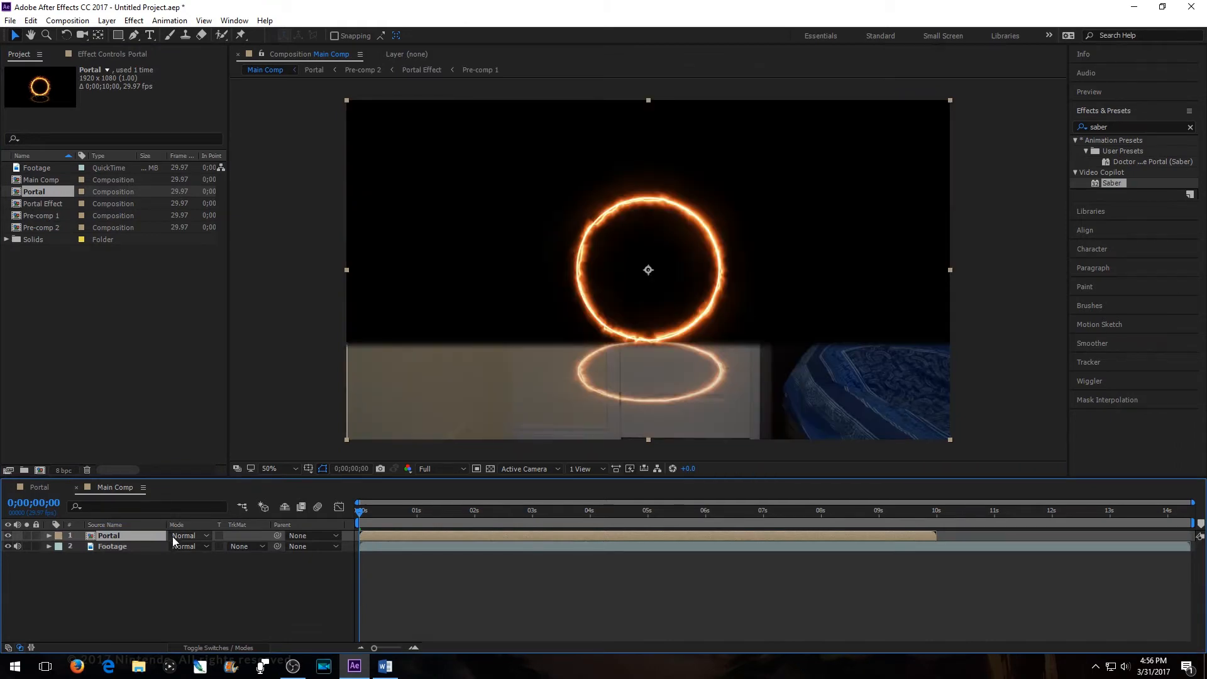
left_click(35, 487)
left_click(126, 488)
left_click(40, 486)
double_click(124, 535)
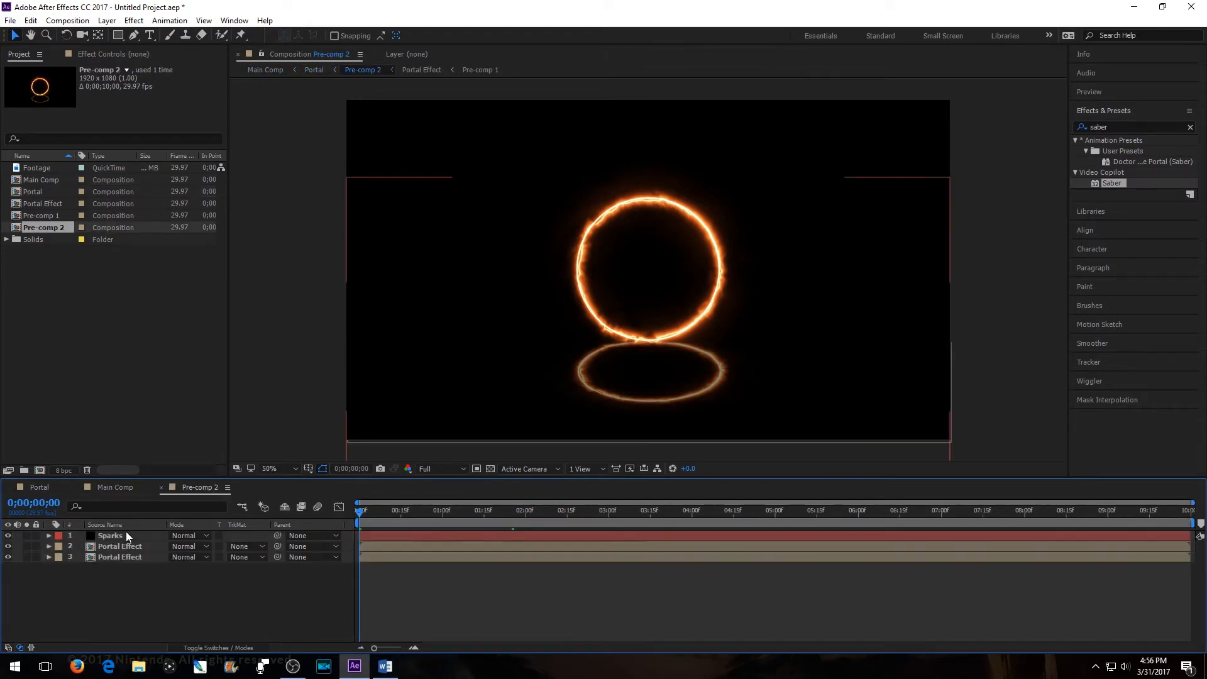
left_click(119, 537)
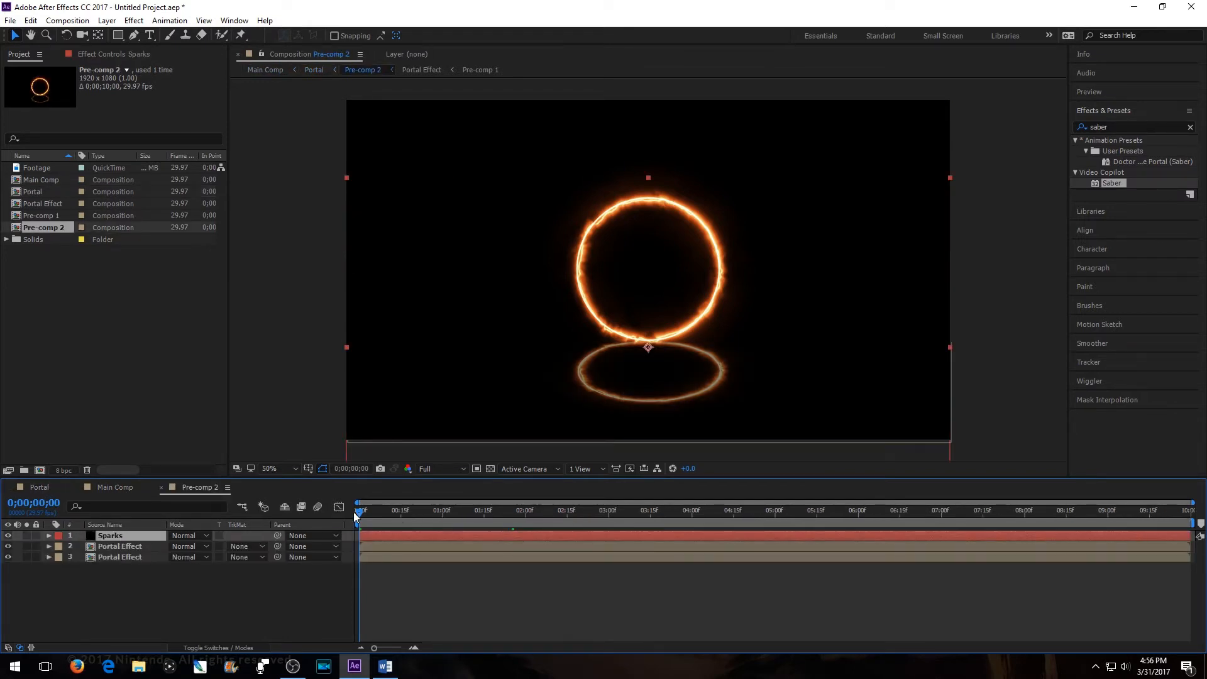
left_click(51, 486)
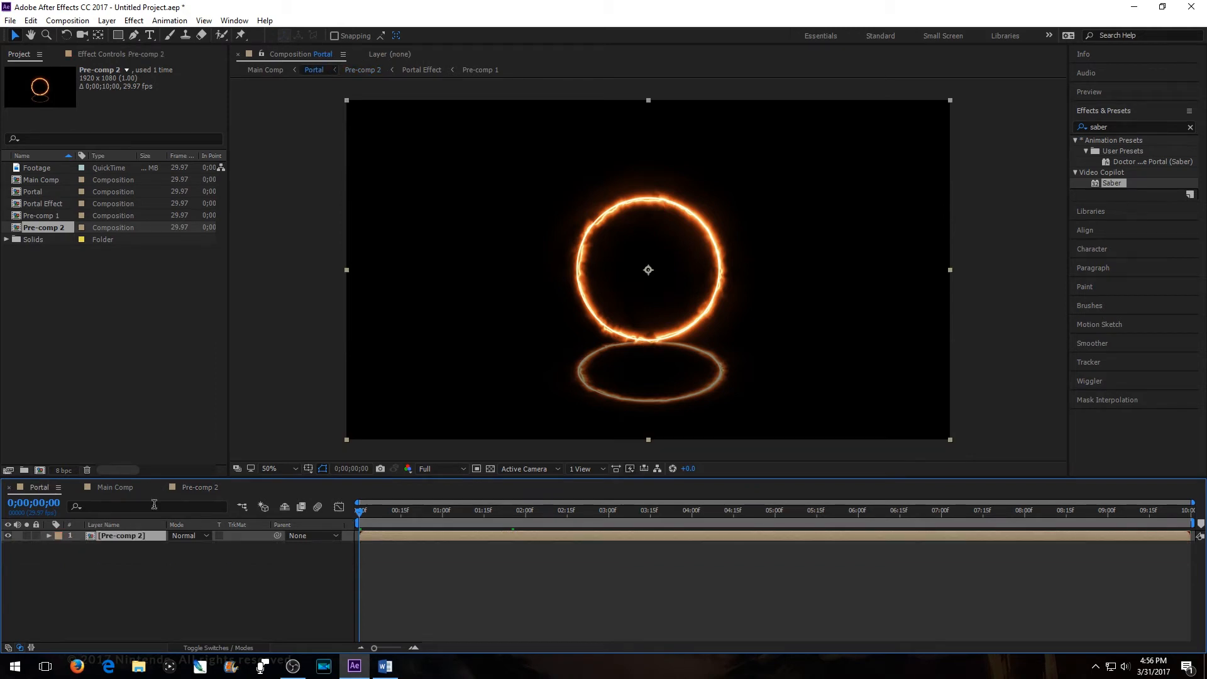
left_click(102, 489)
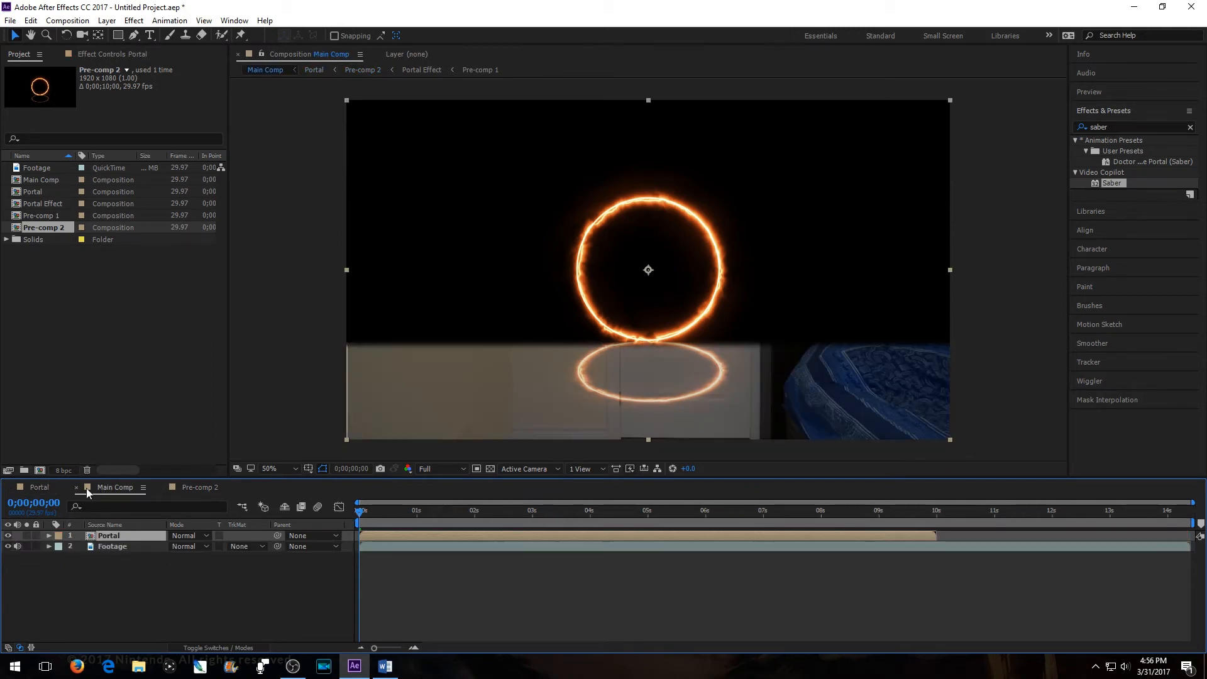
Step: Go to 0;00;01;15 in Main Comp and set the Portal layer's blending mode to Screen
left_click(372, 511)
left_click_drag(373, 511, 542, 517)
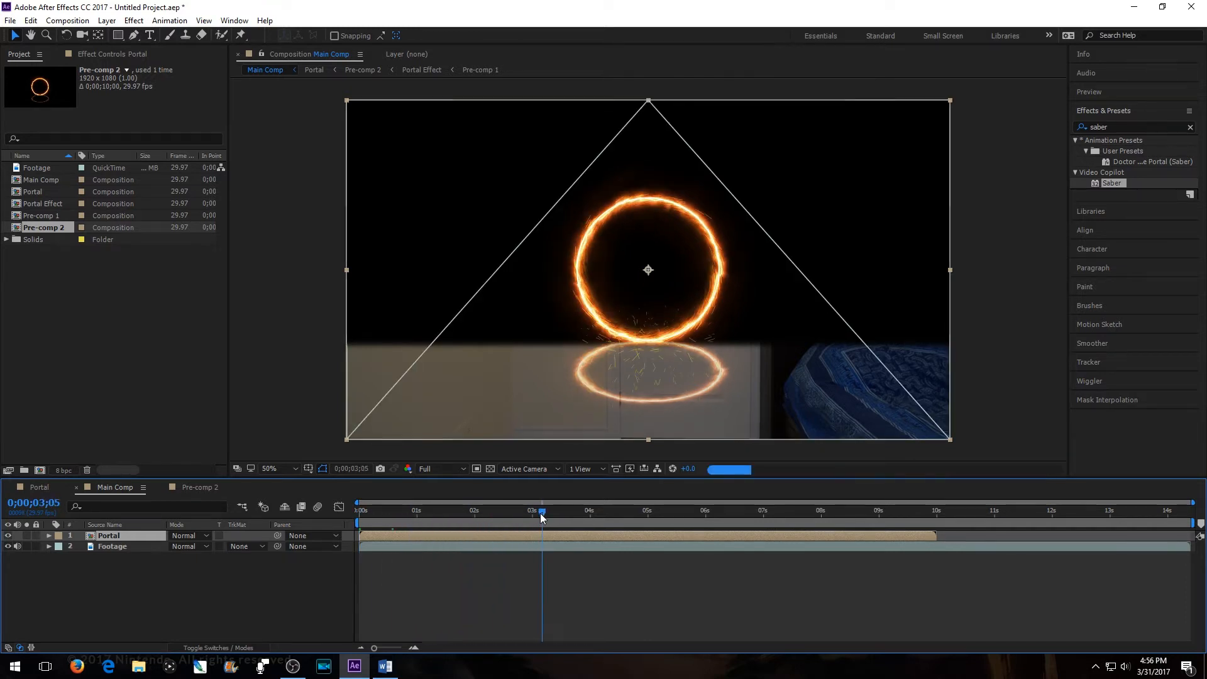
left_click_drag(542, 517, 359, 518)
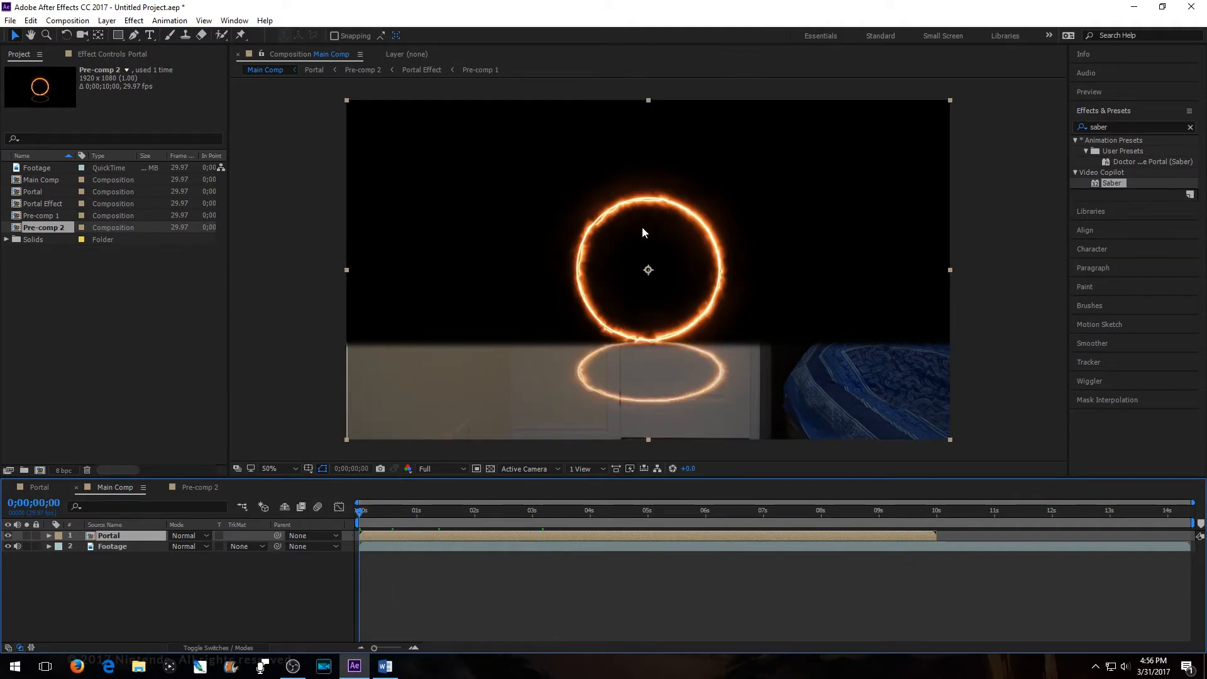
left_click_drag(362, 517, 426, 521)
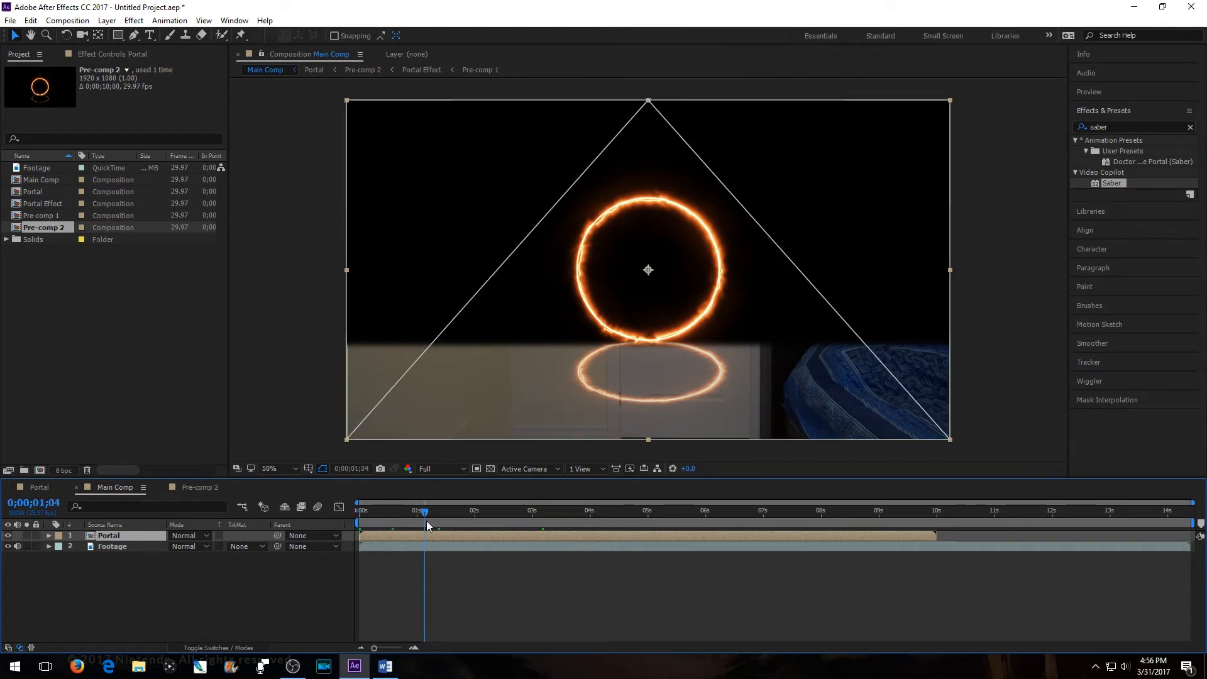
left_click_drag(425, 515, 447, 516)
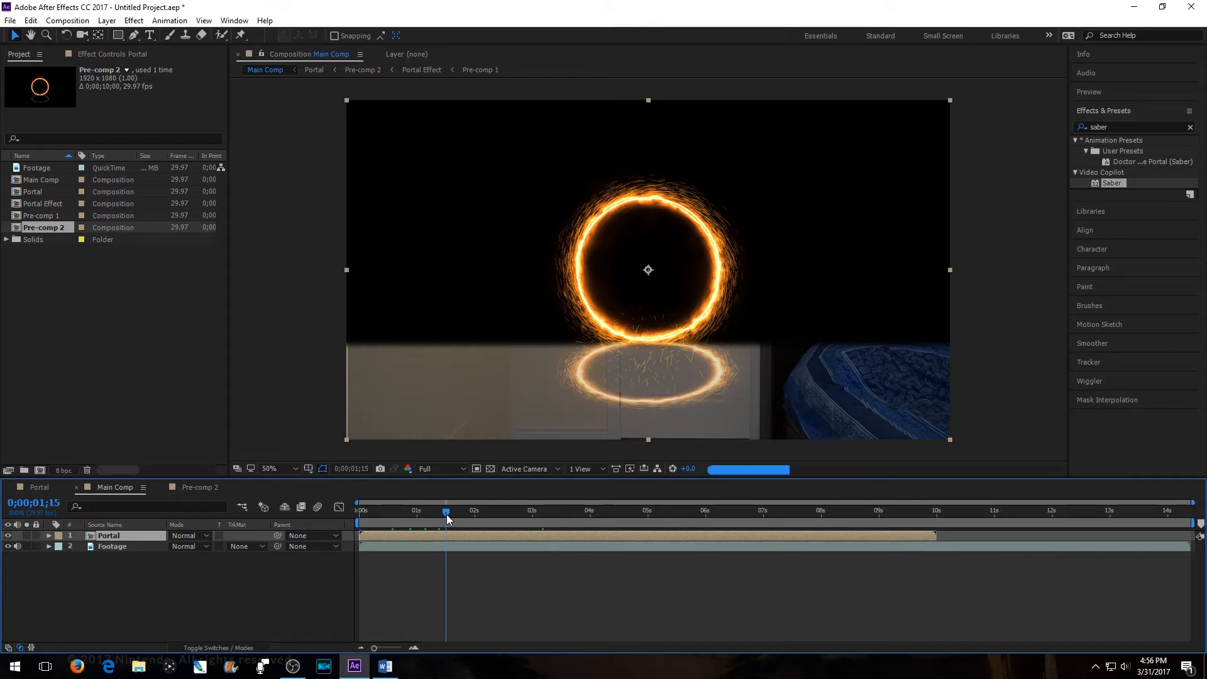
mouse_move(360, 535)
left_mouse_down()
mouse_move(456, 537)
mouse_move(361, 546)
left_mouse_up()
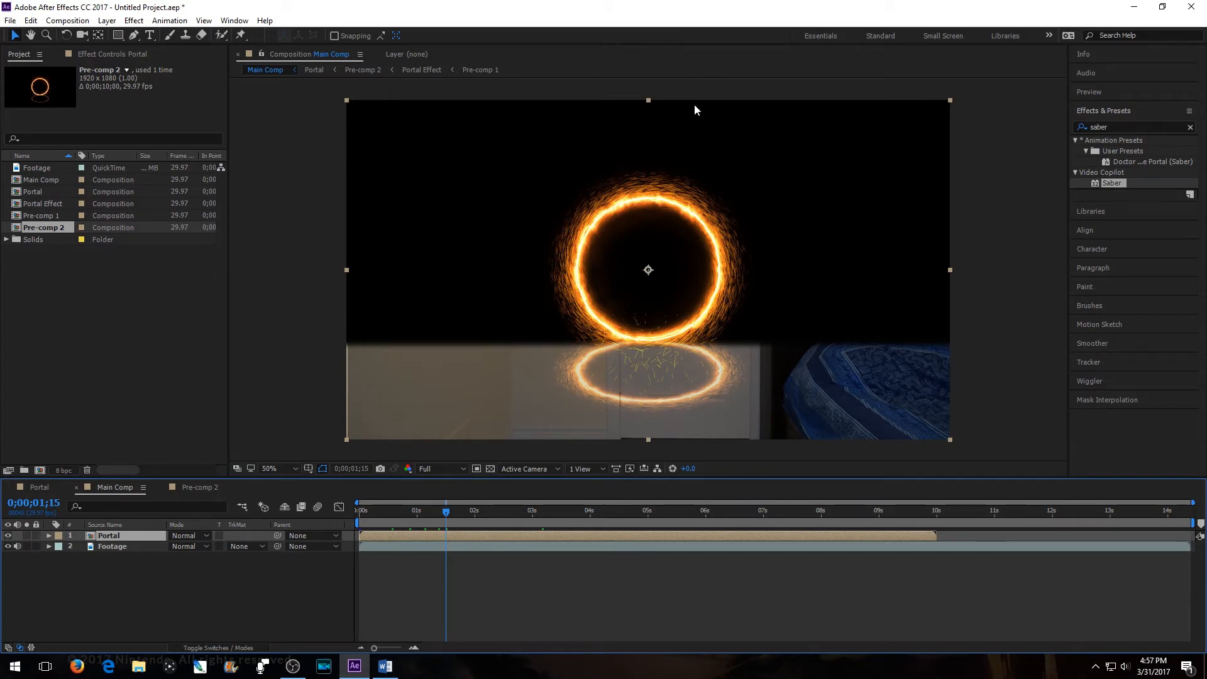
left_click(189, 535)
left_click(253, 263)
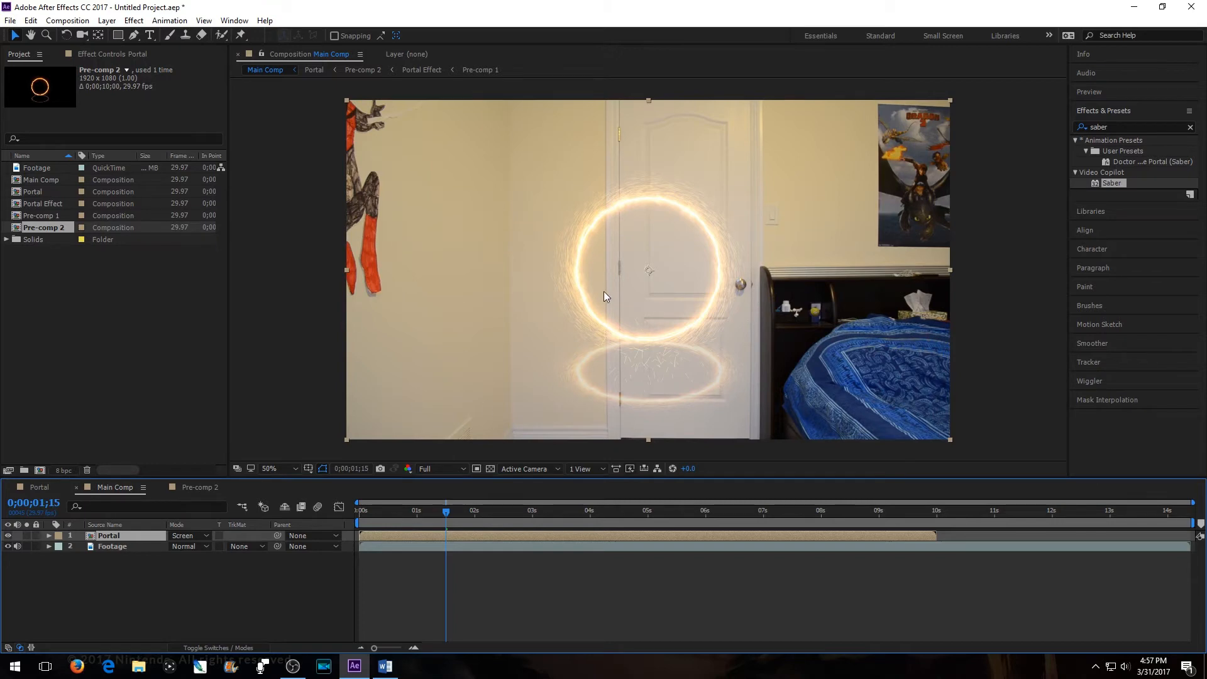
Step: Scale the Portal layer to 214% and position it over the door with the ring's base at the floor
key("s")
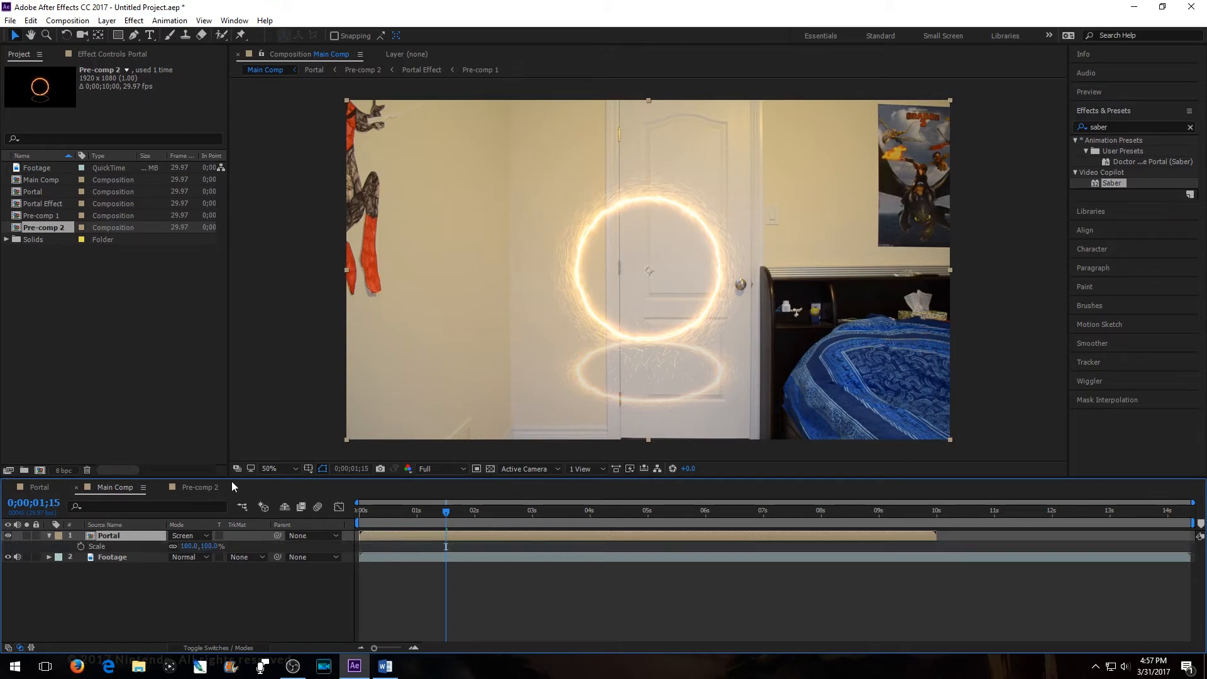
left_click_drag(189, 545, 228, 464)
mouse_move(801, 208)
left_mouse_down()
mouse_move(801, 247)
mouse_move(819, 220)
left_mouse_up()
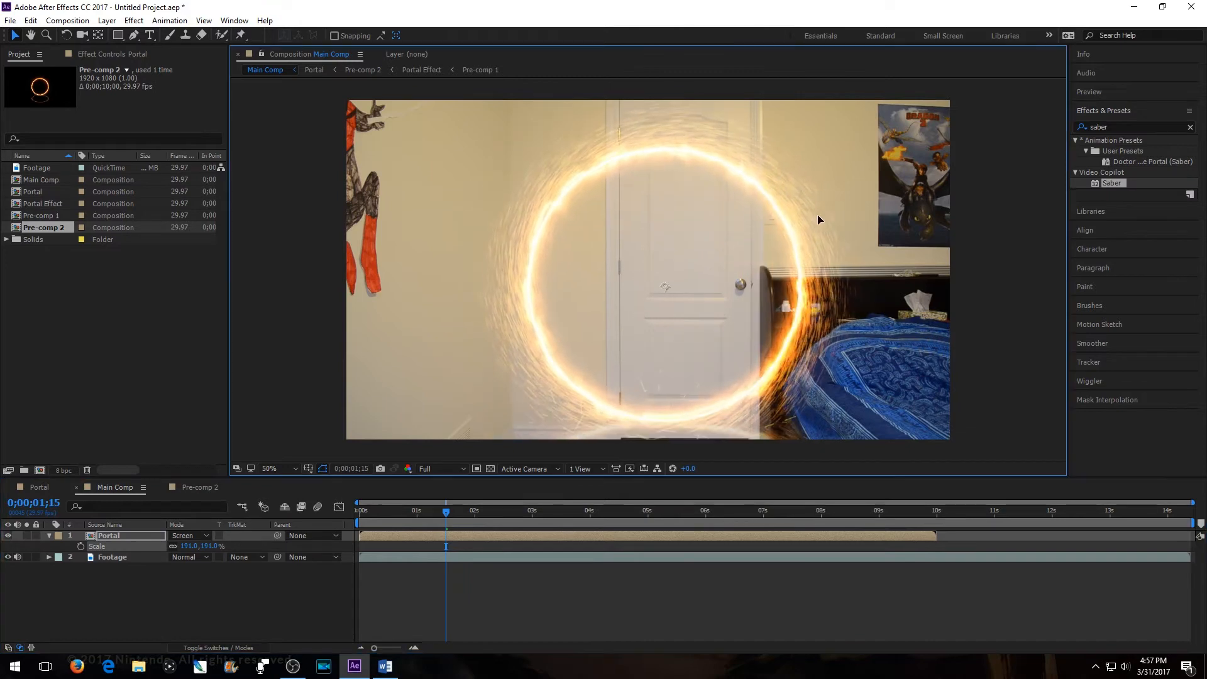
left_click_drag(193, 547, 209, 545)
left_click_drag(656, 386, 643, 387)
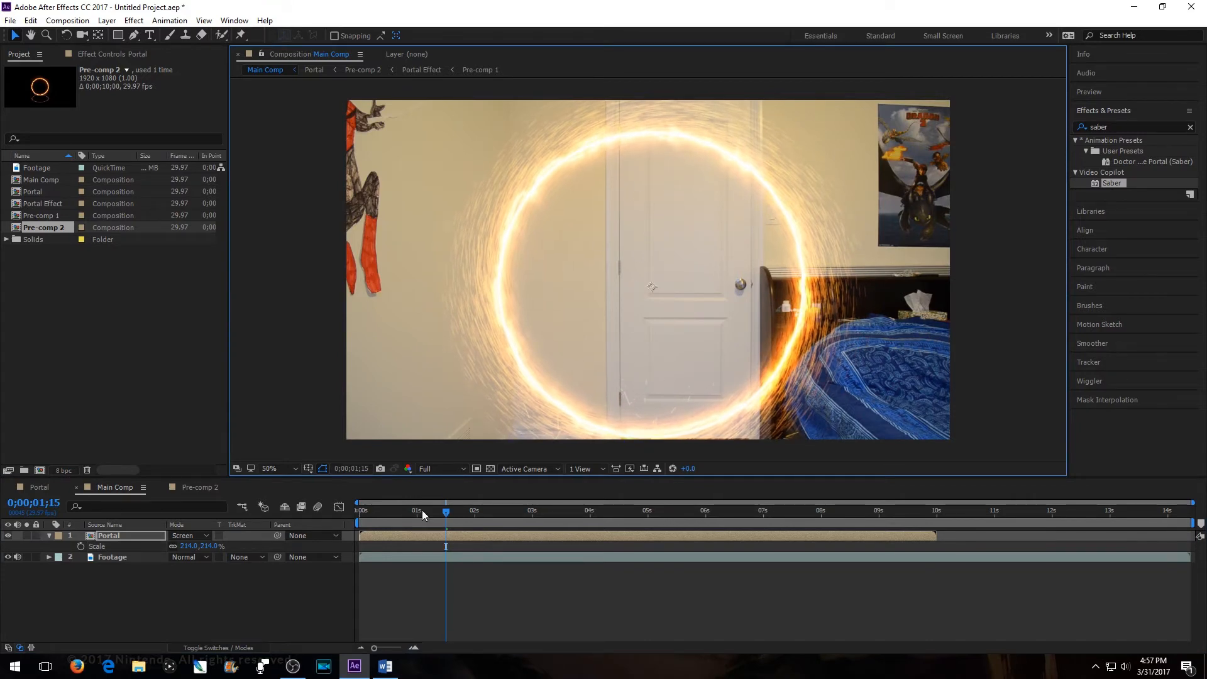
Step: Return to the first frame, open the Portal Effect composition inside Pre-comp 2 and show the Saber layer's effect settings
left_click_drag(449, 508, 285, 561)
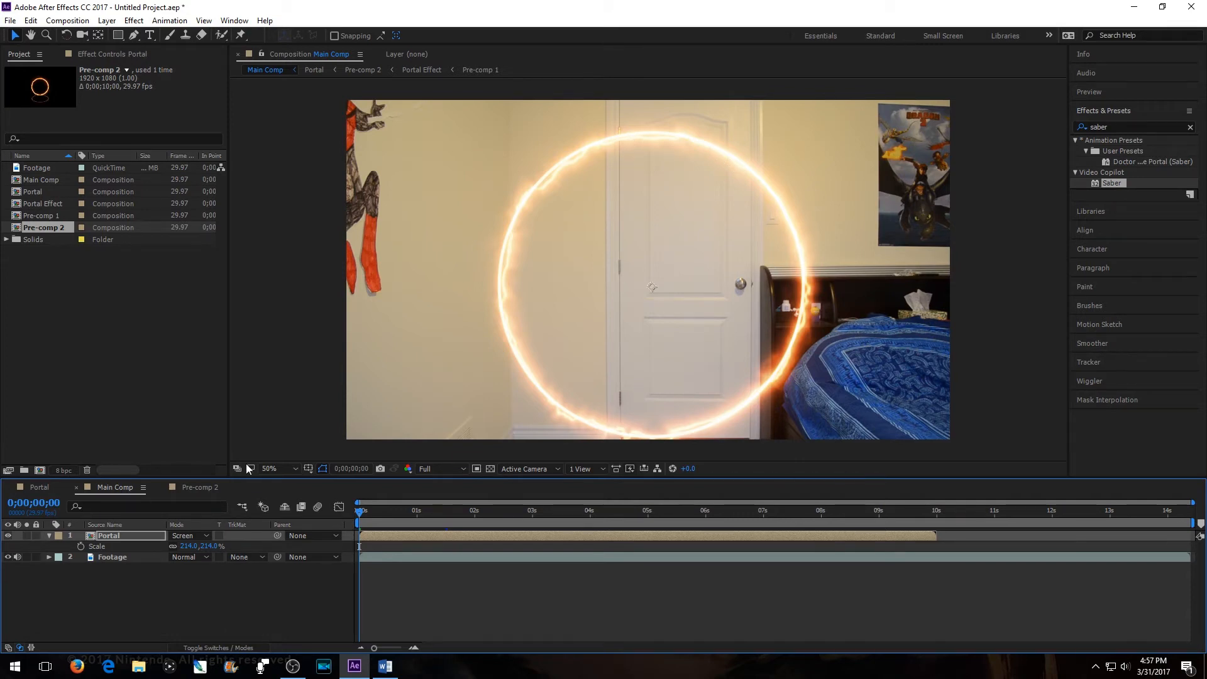
left_click(191, 490)
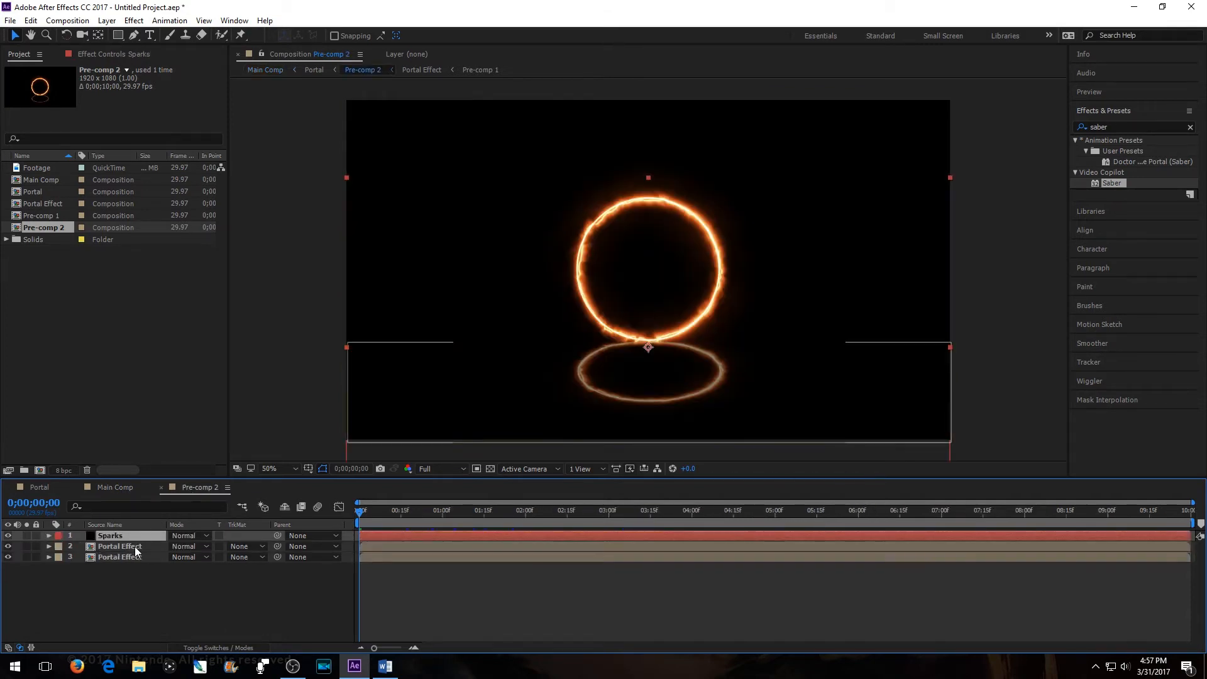
left_click(134, 545)
double_click(135, 545)
left_click(114, 536)
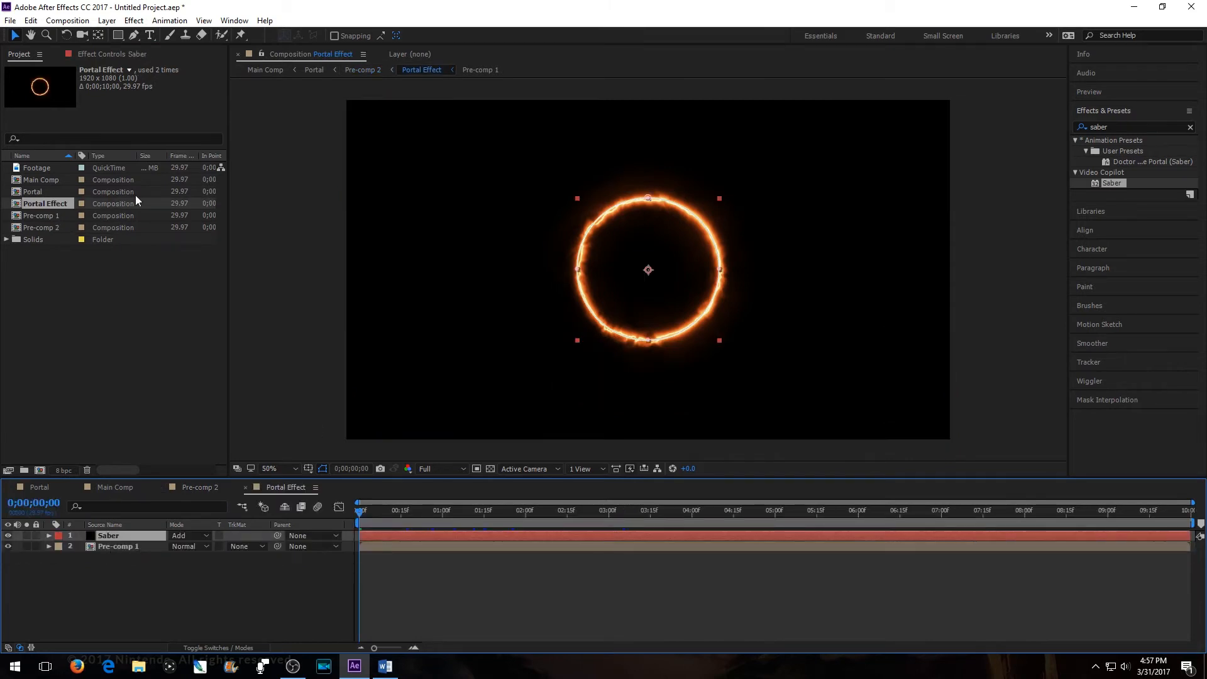
left_click(93, 55)
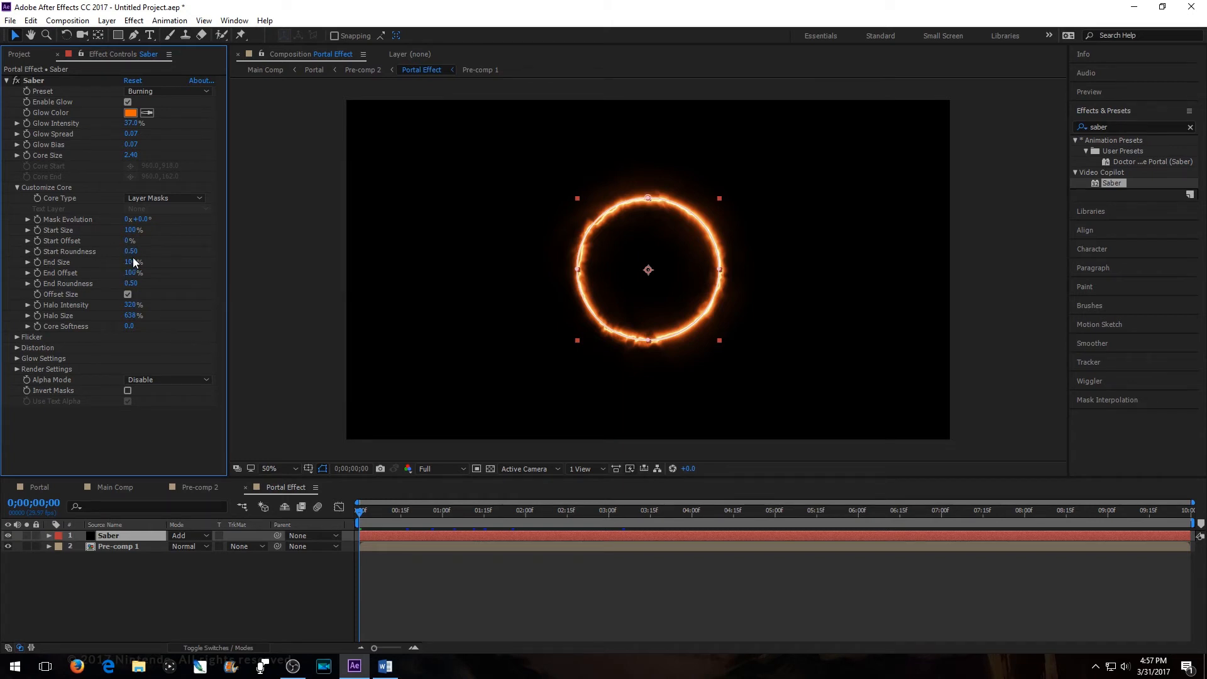
Step: Keyframe the Saber's Start Offset from 100% at 0;00;00;00 to 0% at 0;00;02;00
left_click_drag(131, 240, 278, 242)
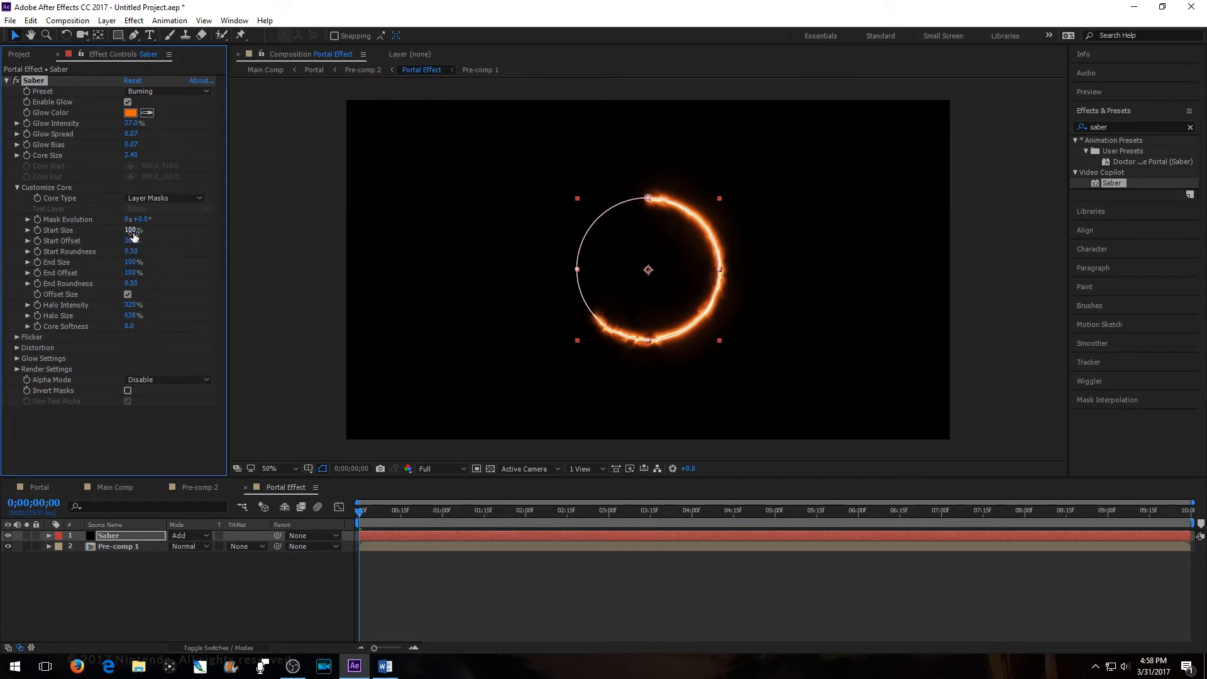
left_click_drag(223, 256, 275, 265)
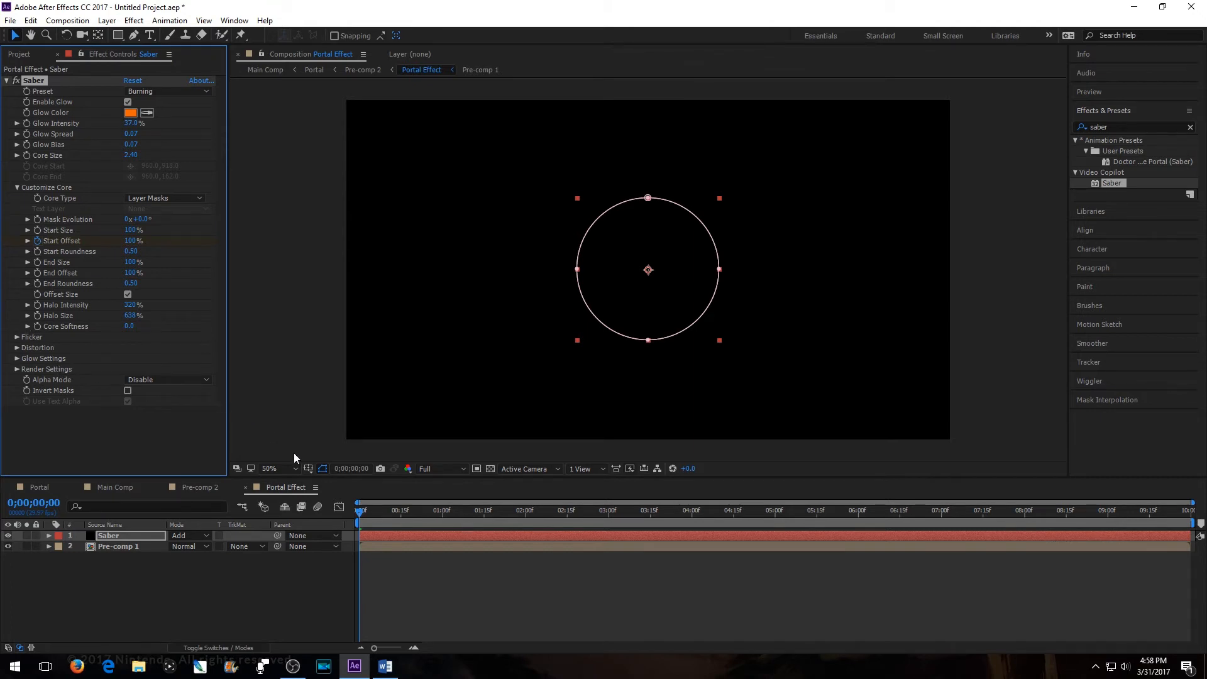
left_click_drag(362, 513, 444, 531)
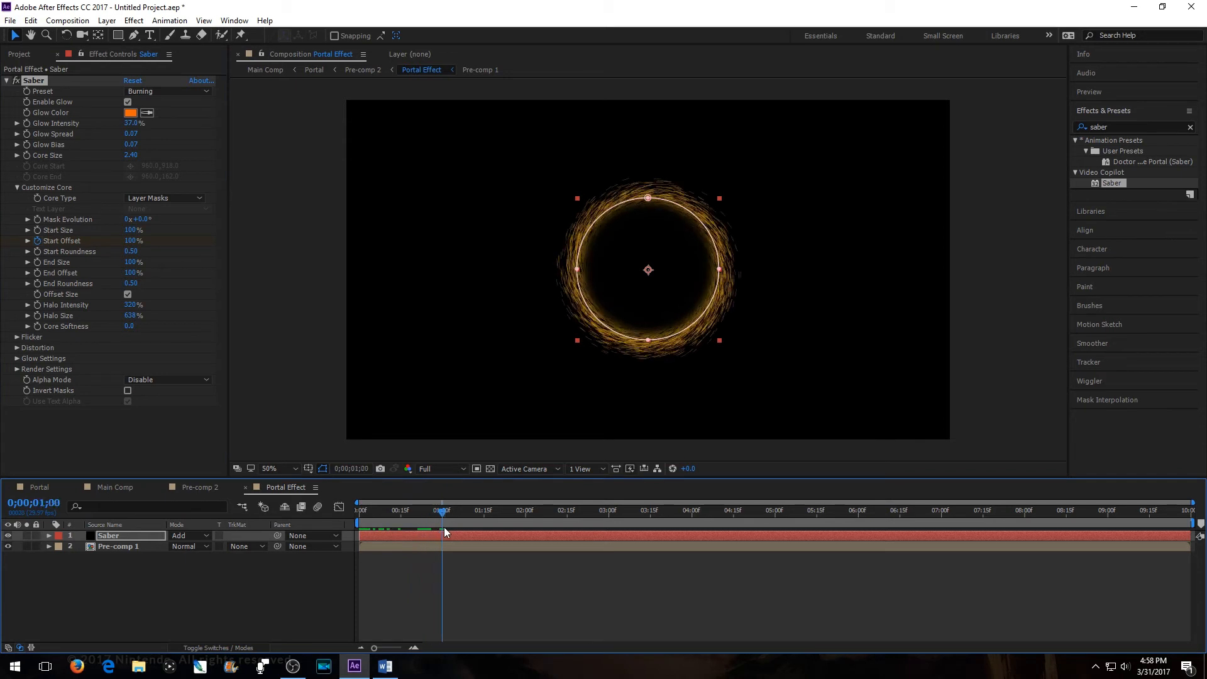
left_click_drag(445, 529, 527, 546)
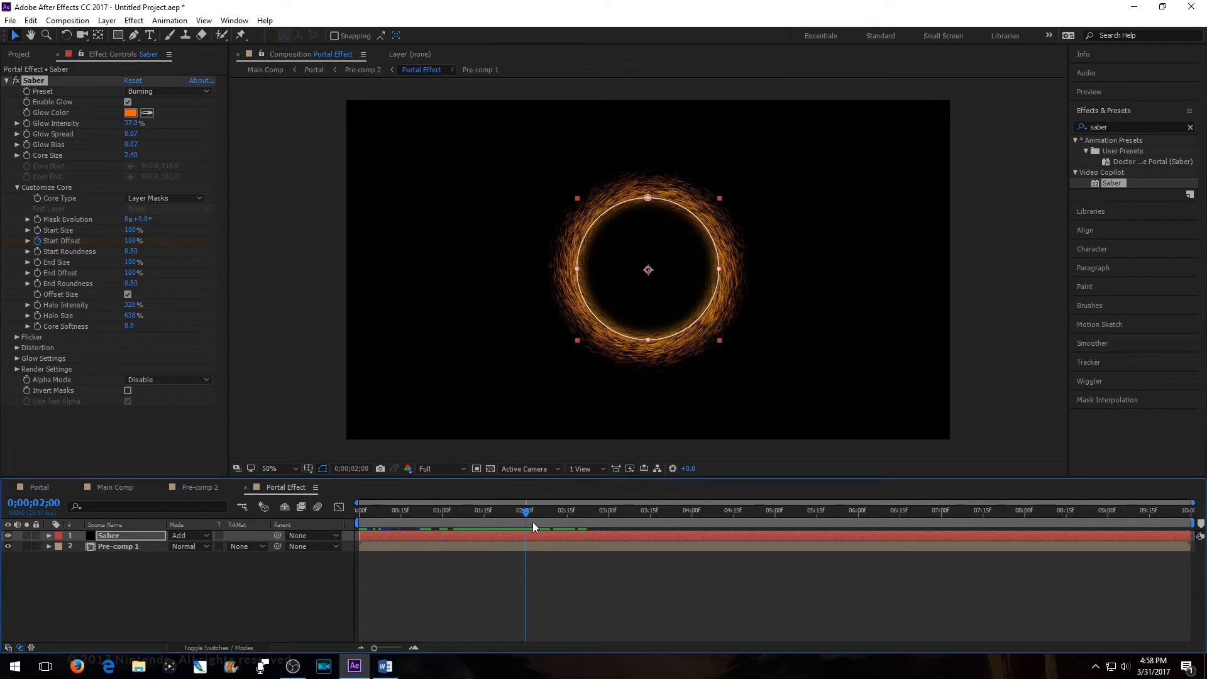
left_click_drag(133, 241, 1, 270)
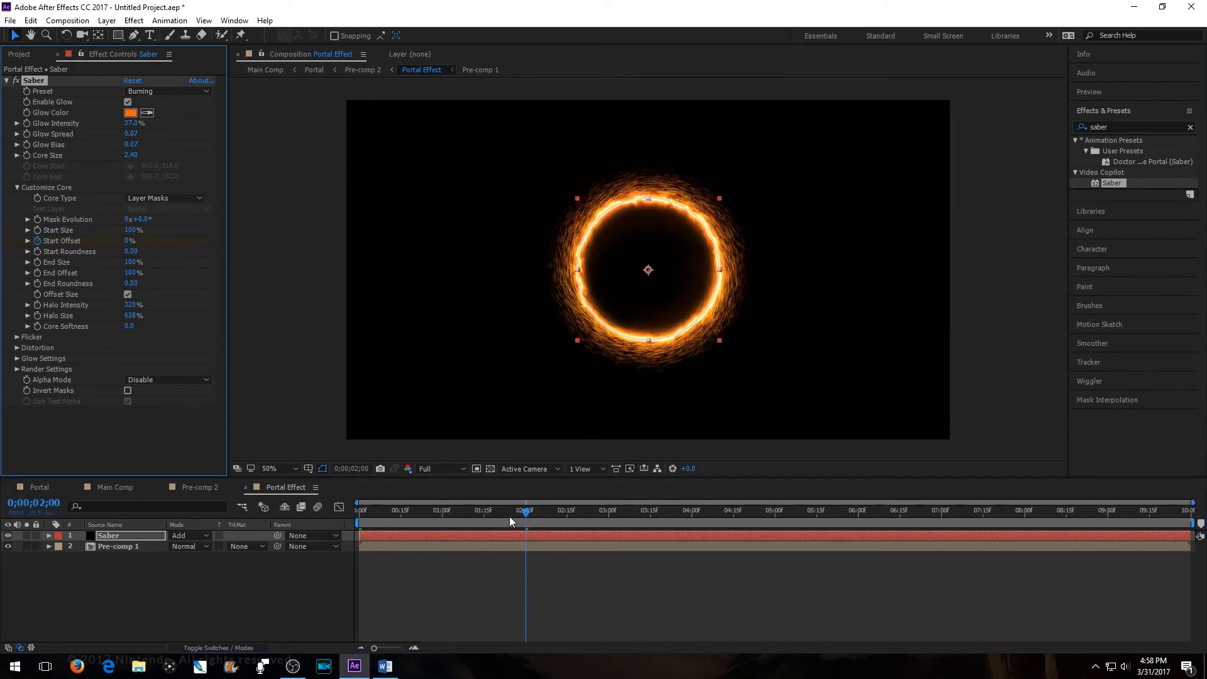
Step: Preview the ring's draw-on animation in Portal Effect from the first frame to past the two-second mark
left_click_drag(526, 515, 343, 549)
left_click(1133, 91)
left_click(1133, 108)
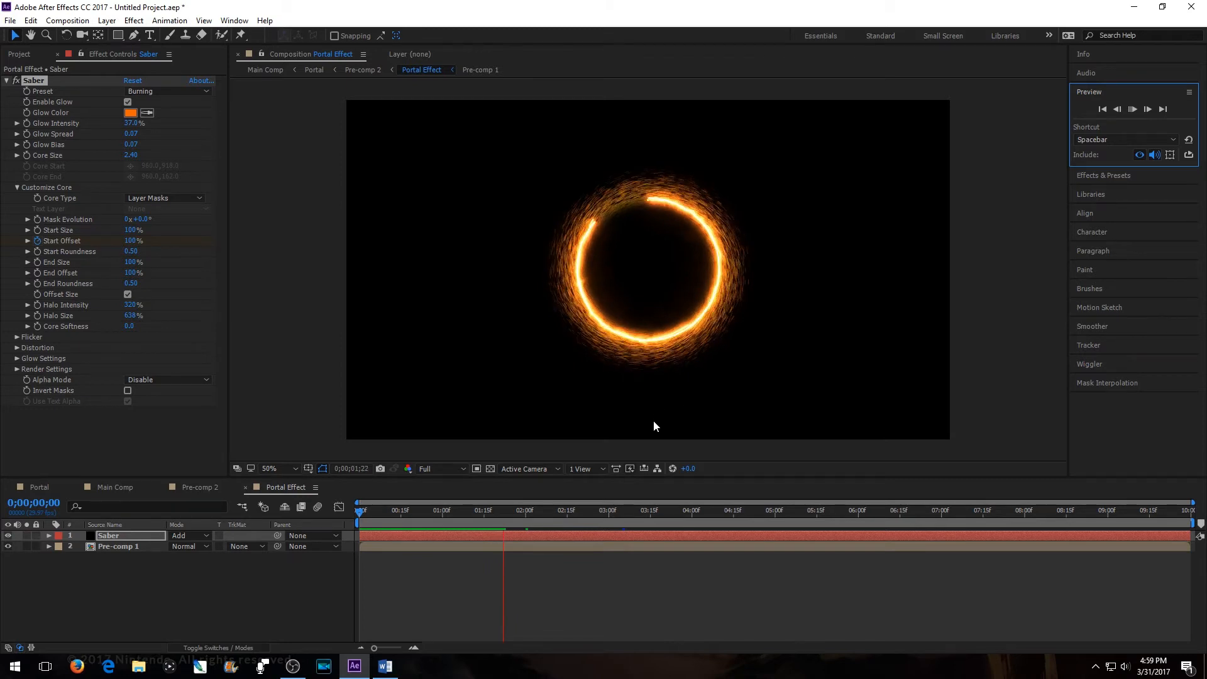
left_click(1132, 109)
left_click(533, 512)
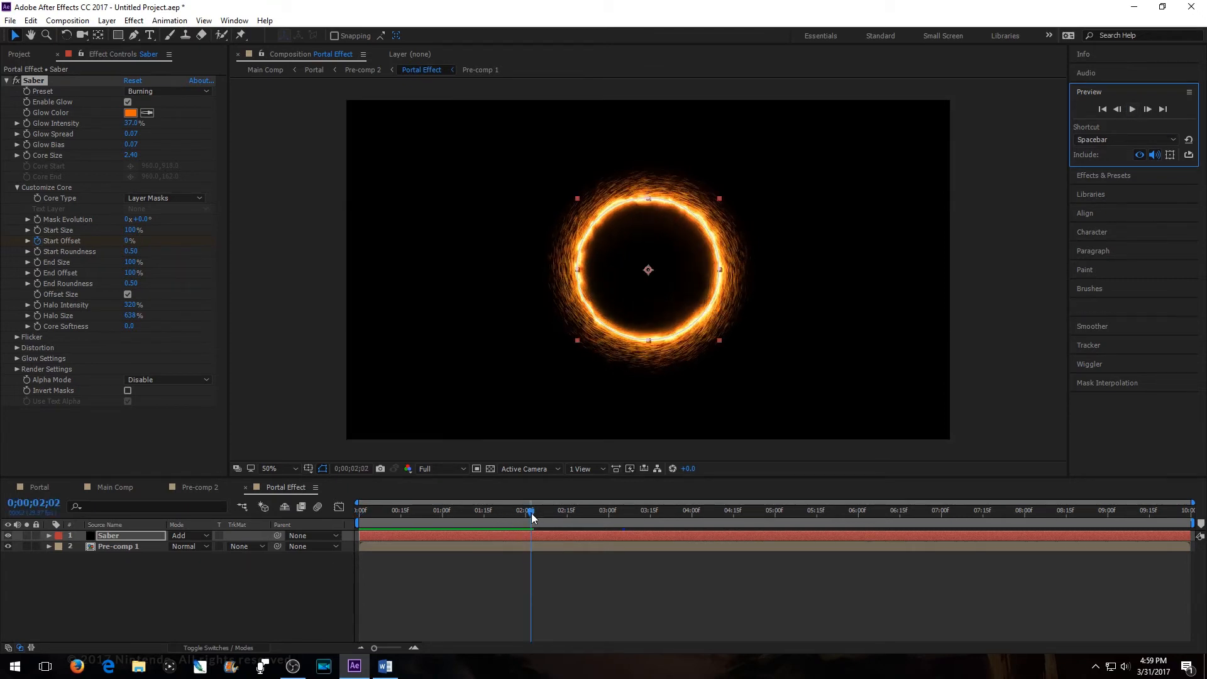
key("Home")
left_click(1133, 110)
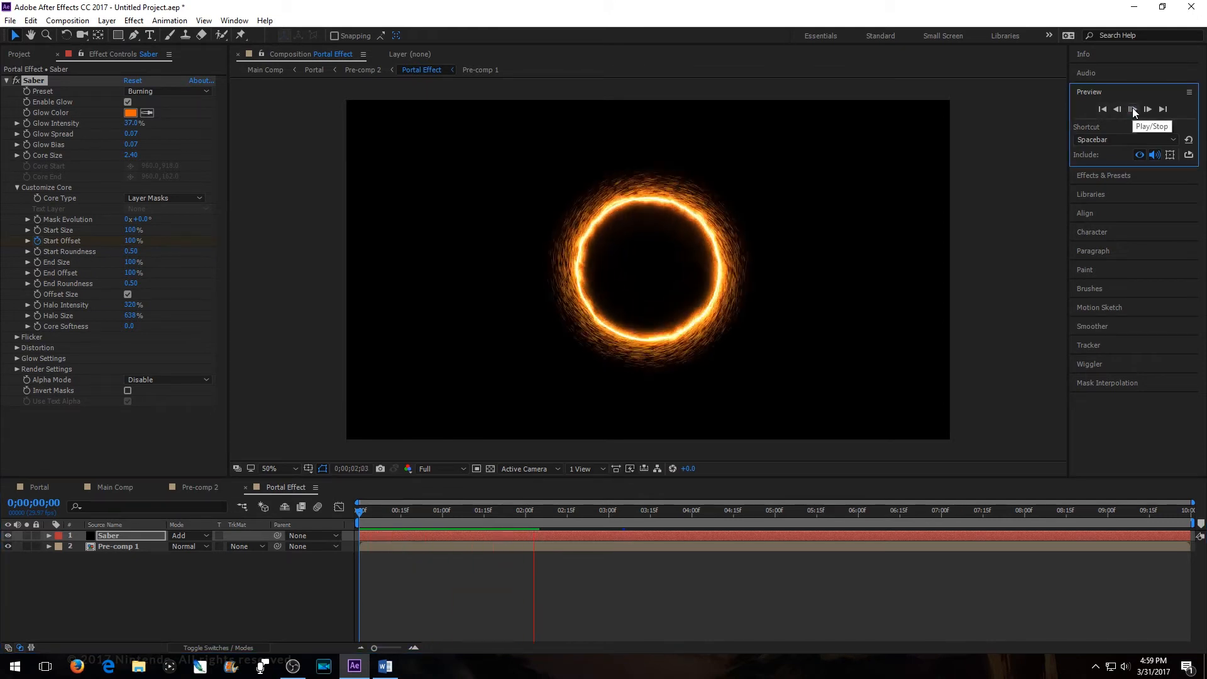
left_click(1133, 110)
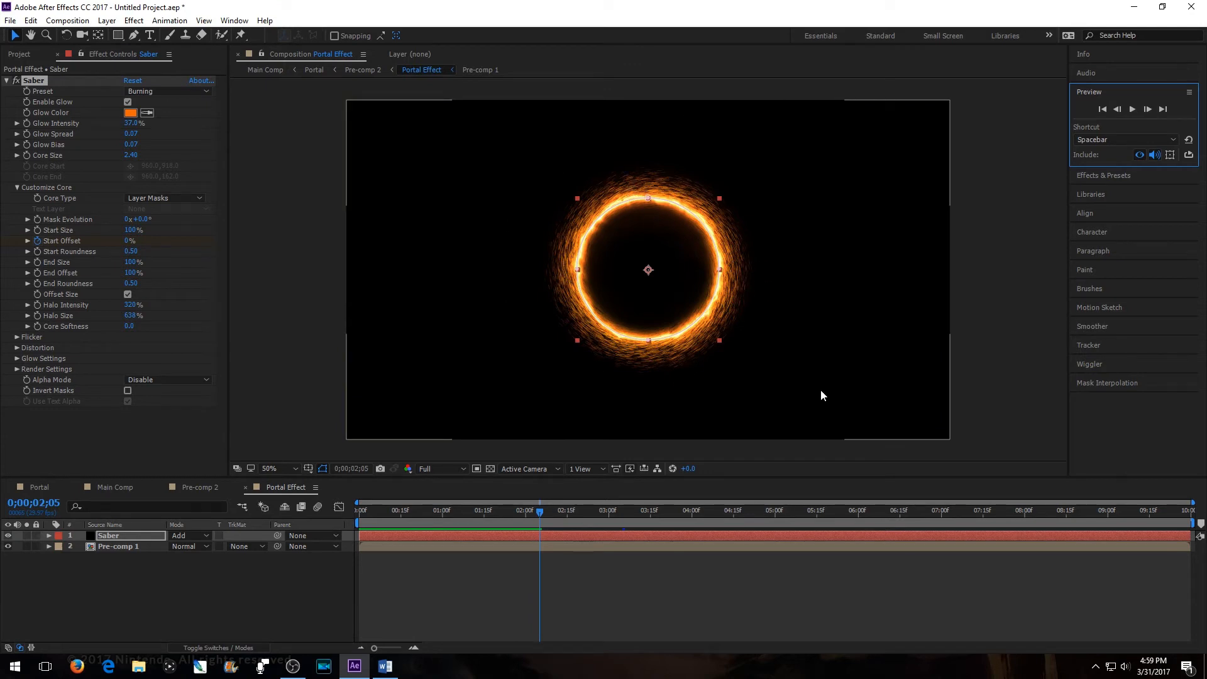
left_click_drag(539, 516, 503, 514)
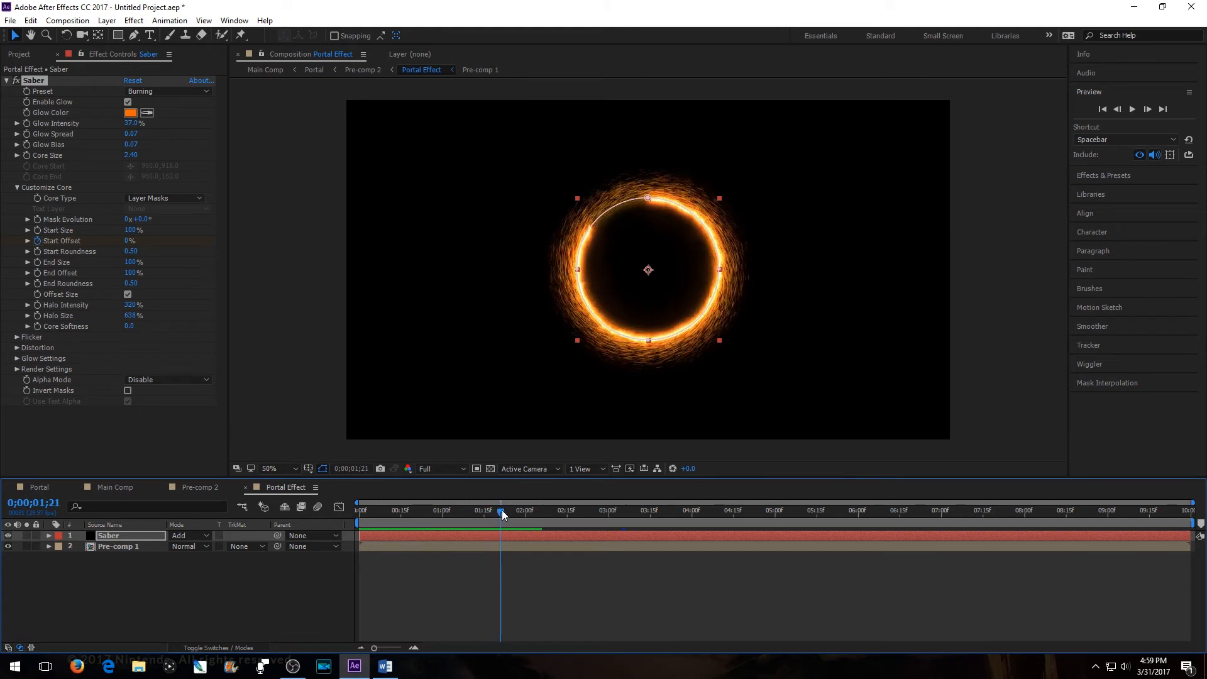
Step: Keyframe the Pre-comp 1 layer's Opacity in Portal Effect from 0% at 0;00;00;00 to 100% at 0;00;01;23
left_click_drag(500, 510, 351, 529)
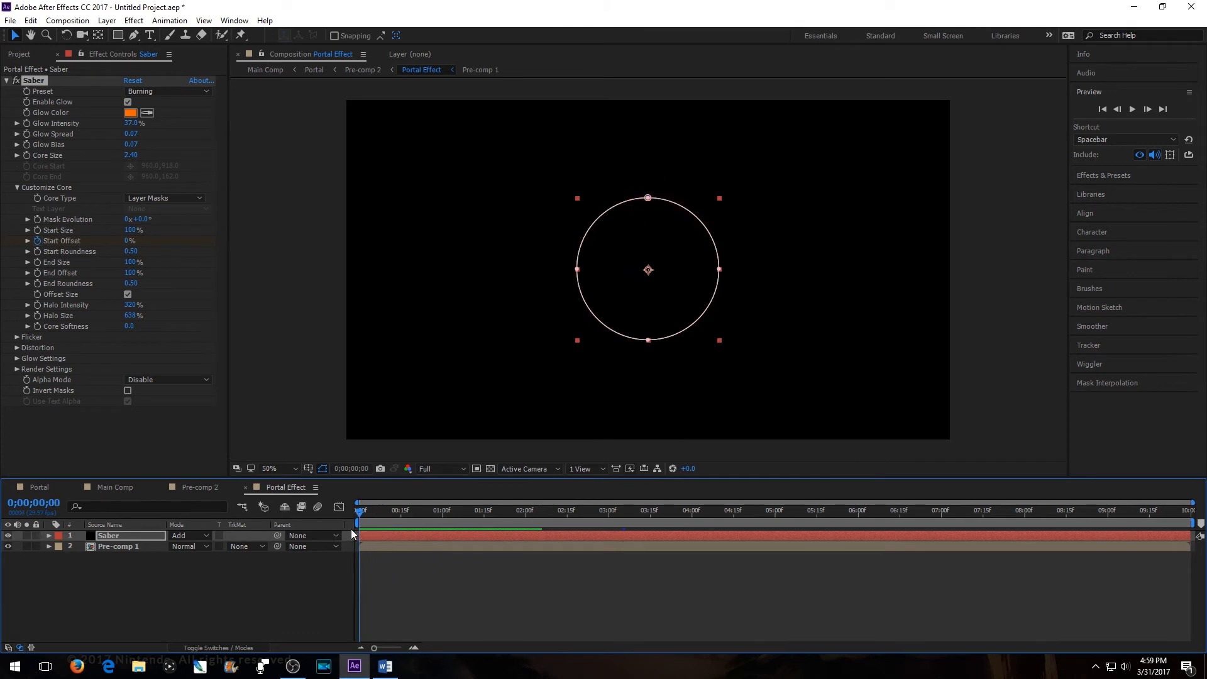
double_click(119, 547)
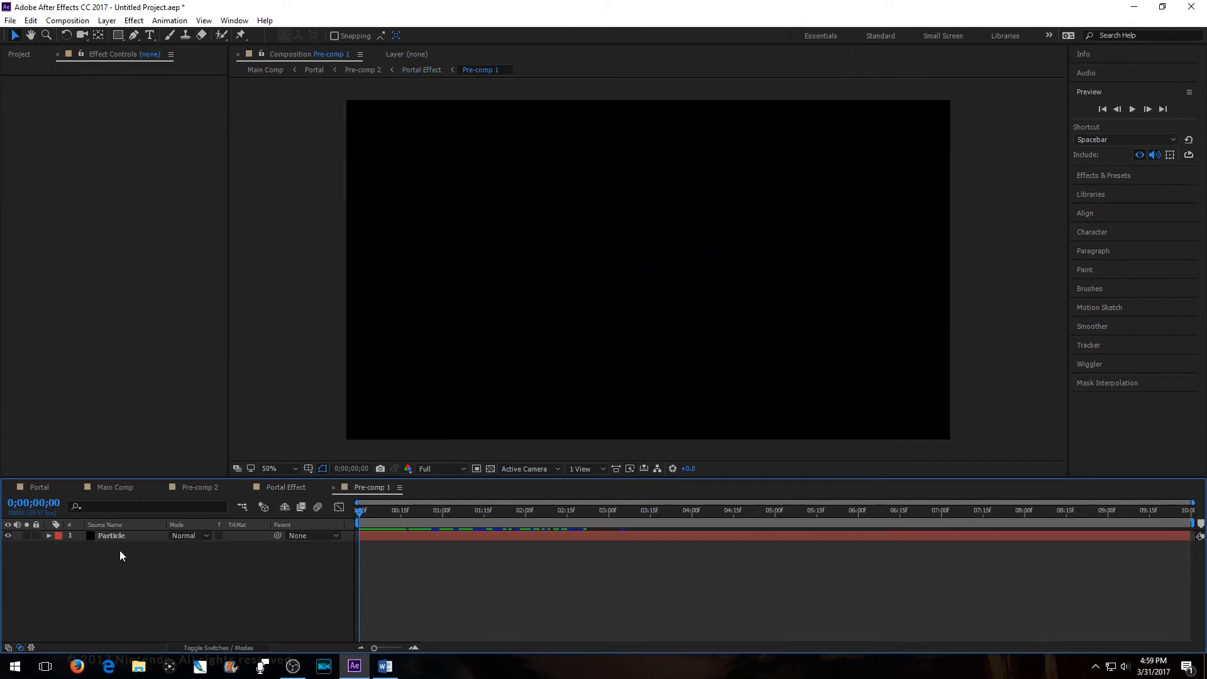
left_click(279, 487)
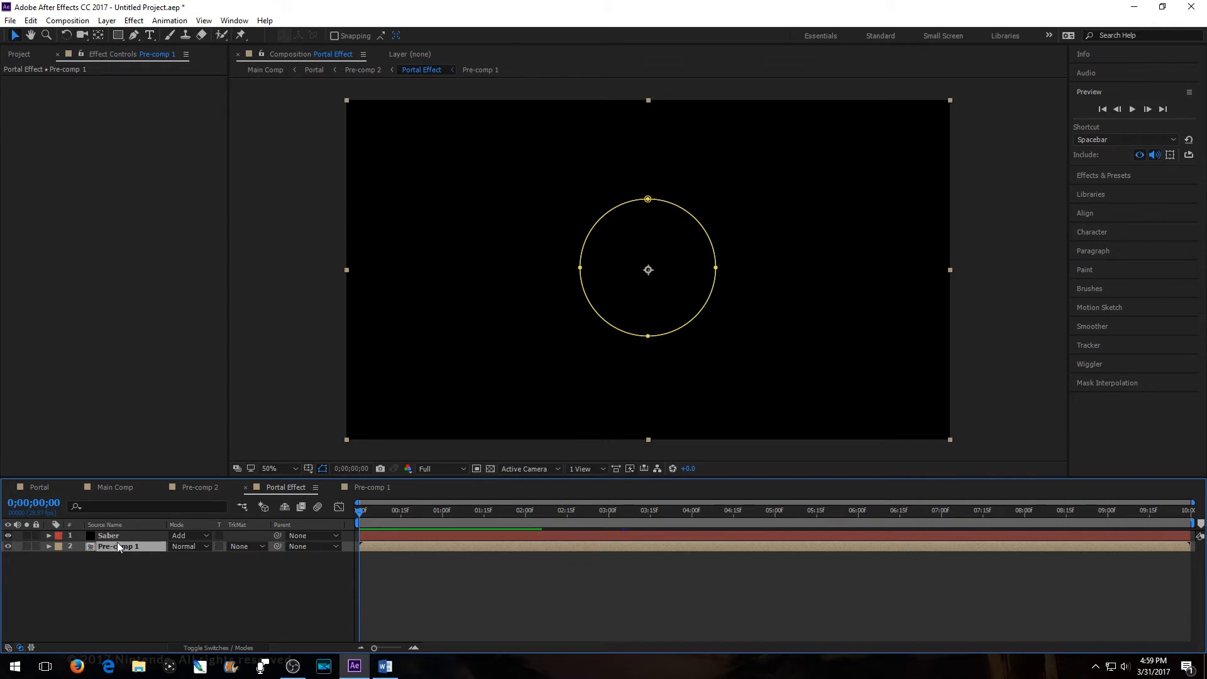
key("t")
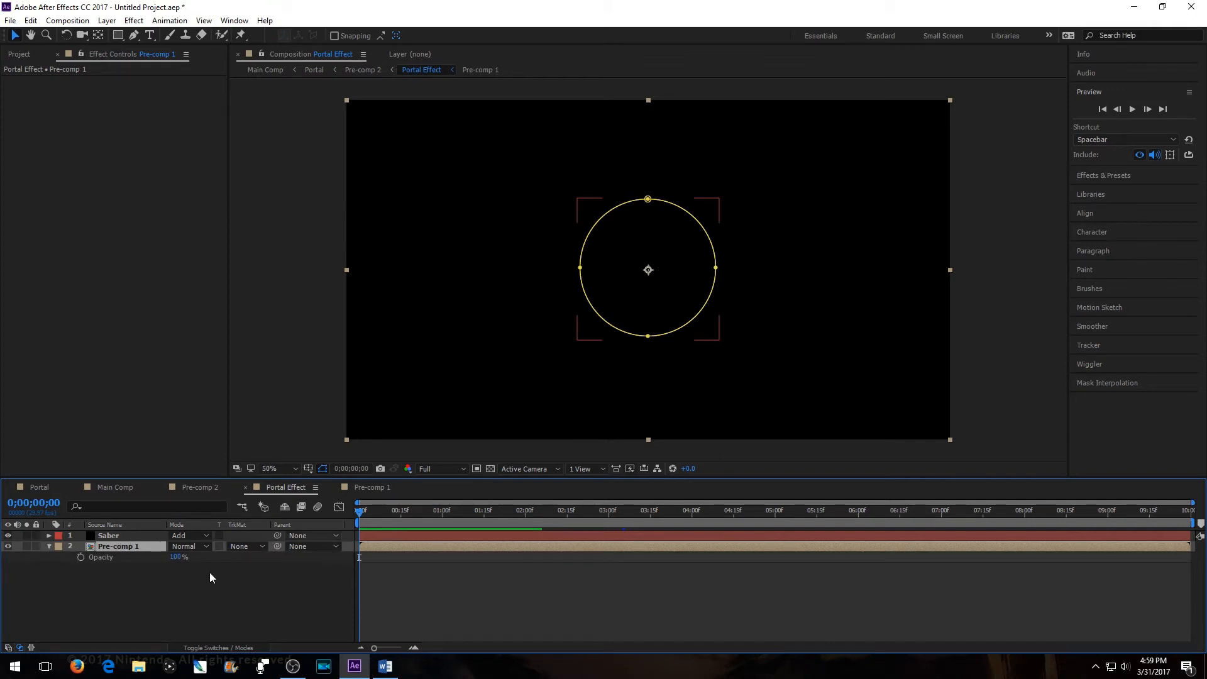
left_click(79, 557)
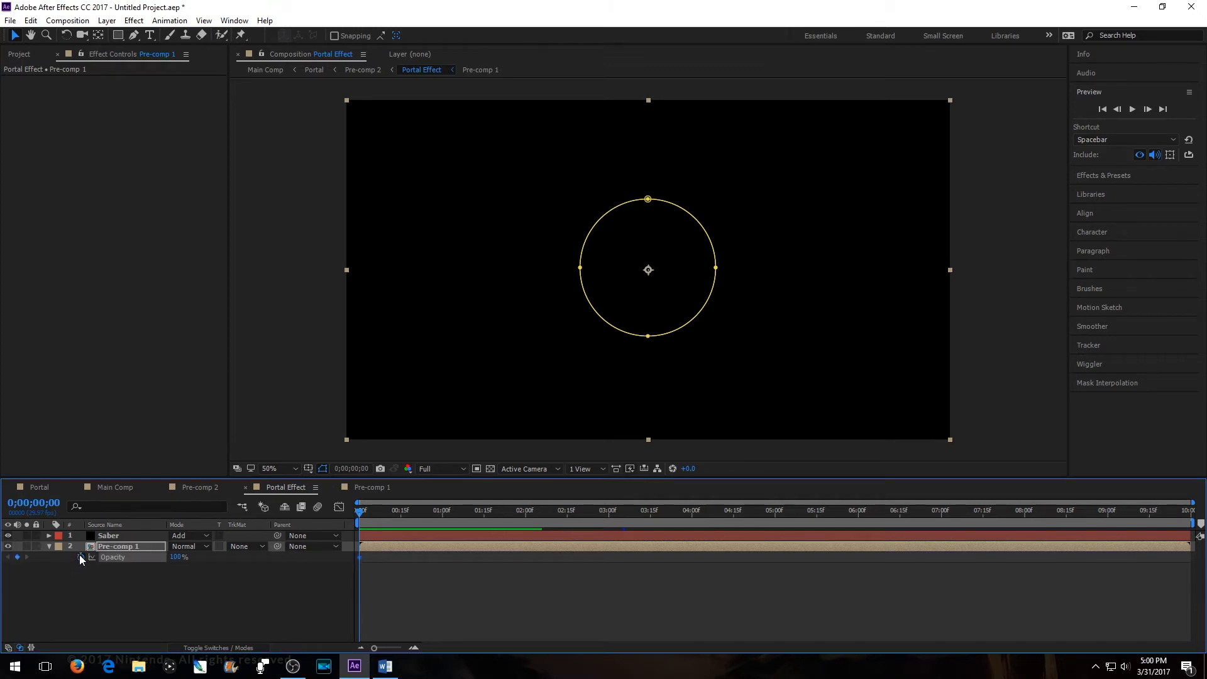
left_click_drag(181, 559, 100, 578)
left_click_drag(359, 513, 504, 503)
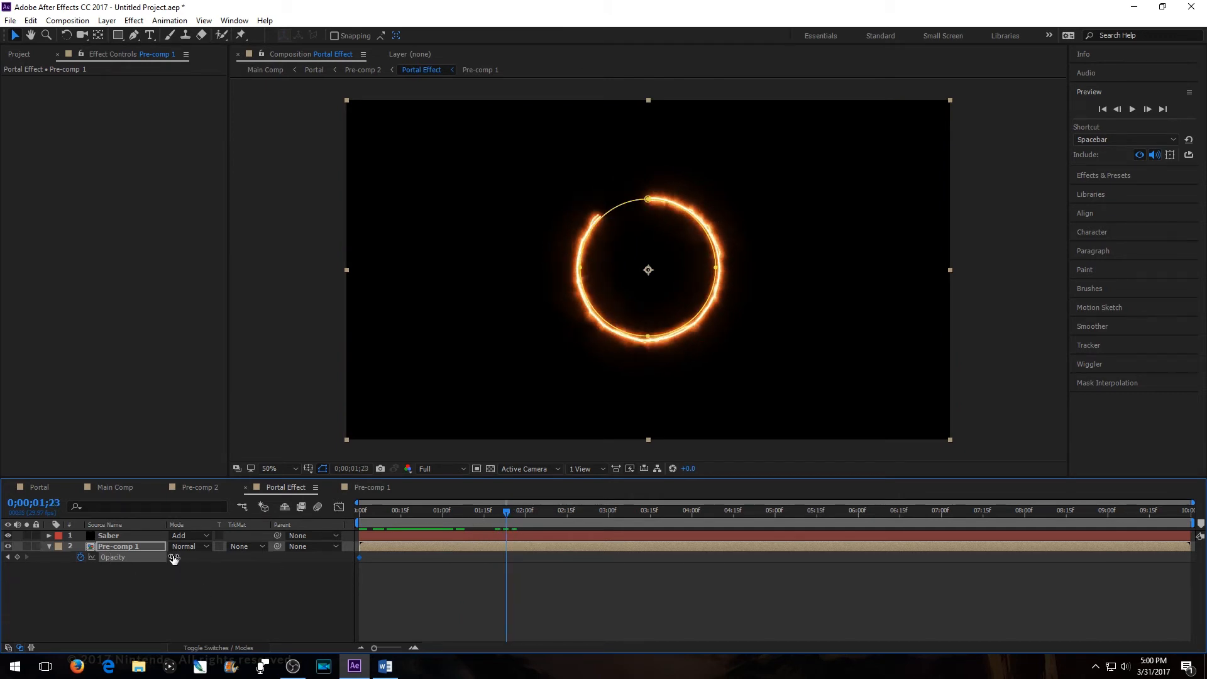
left_click_drag(174, 558, 375, 558)
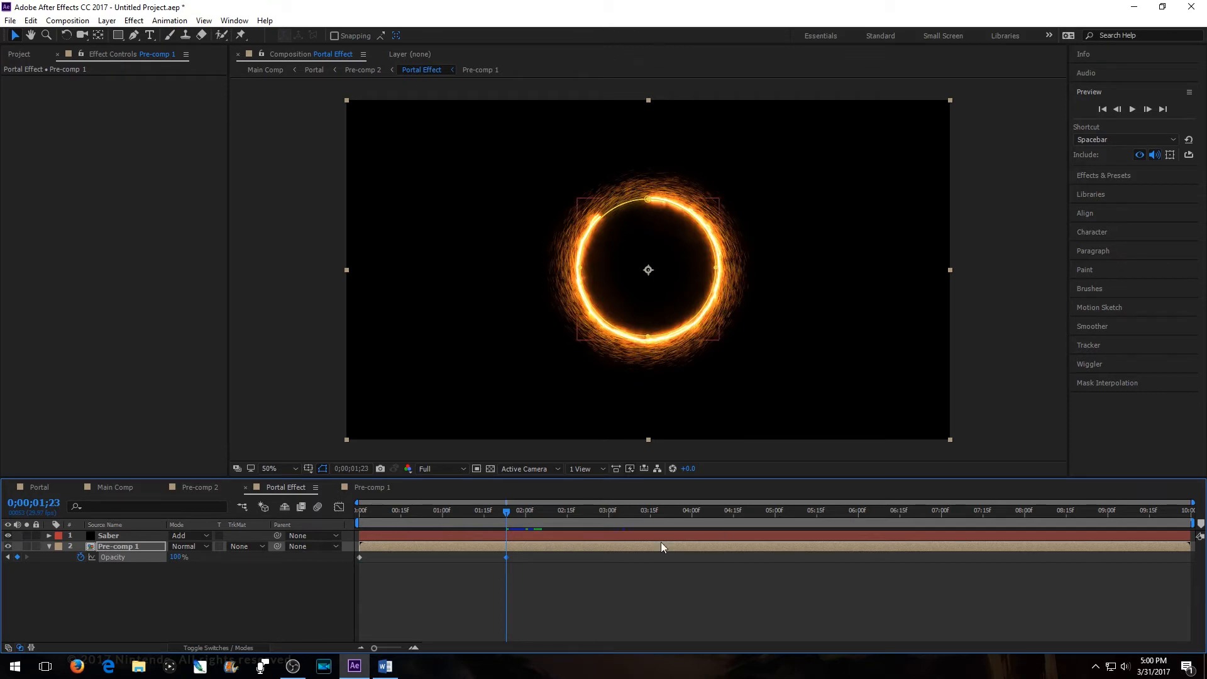
Step: Preview the particle fade-in together with the ring's draw-on repeatedly from the first frame
left_click_drag(506, 509, 325, 613)
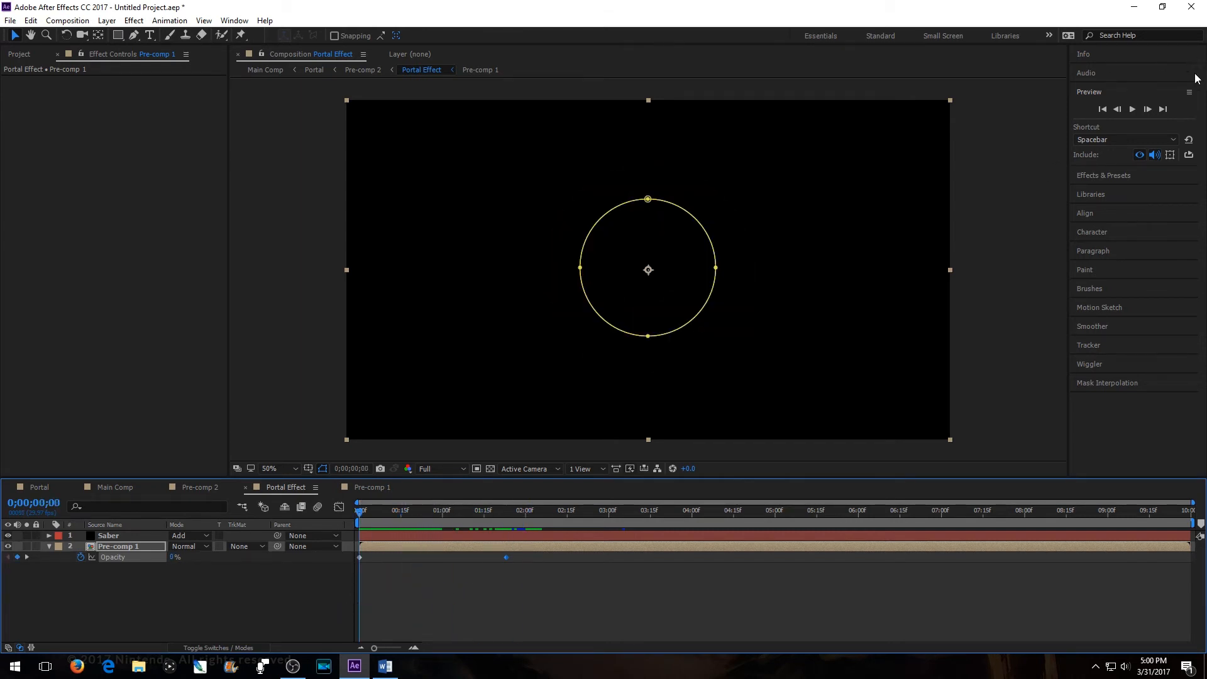
left_click(1134, 109)
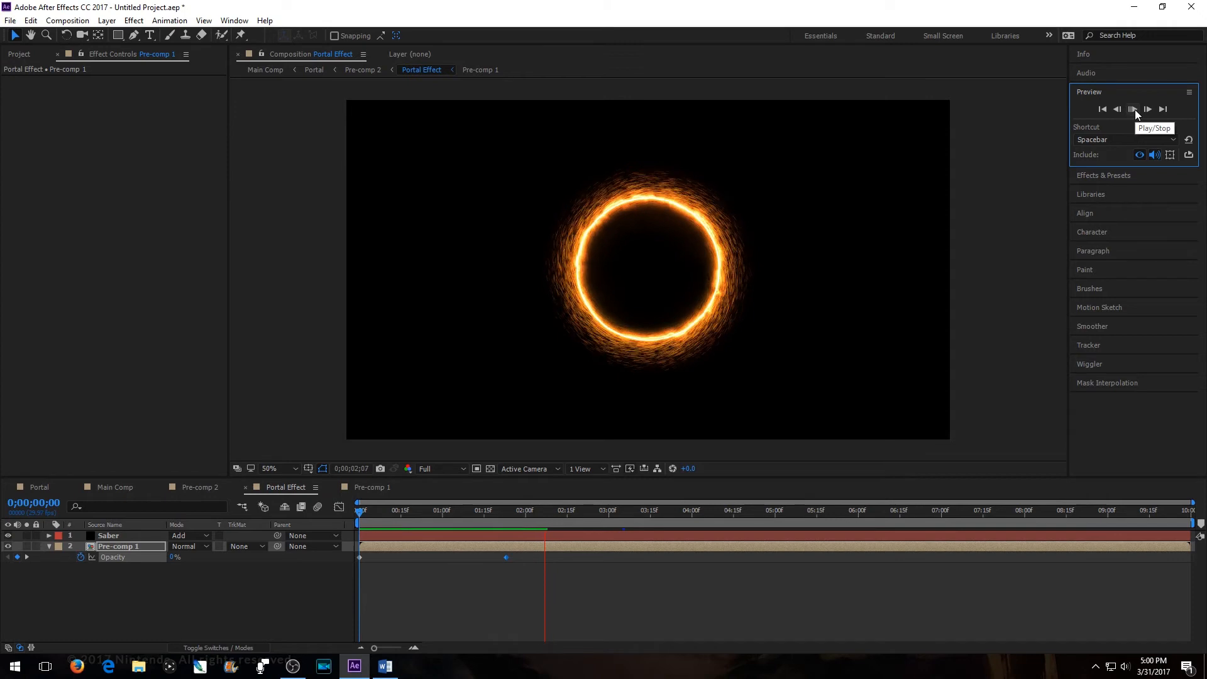
left_click(1134, 109)
left_click(1102, 109)
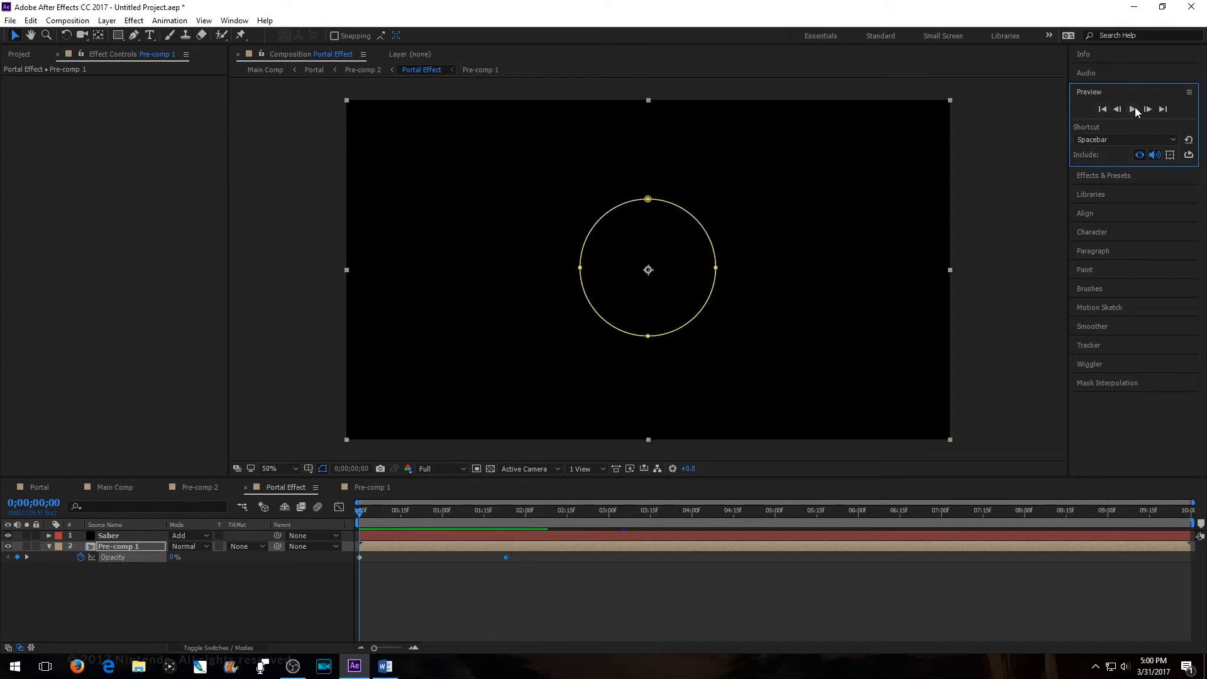
left_click(1134, 109)
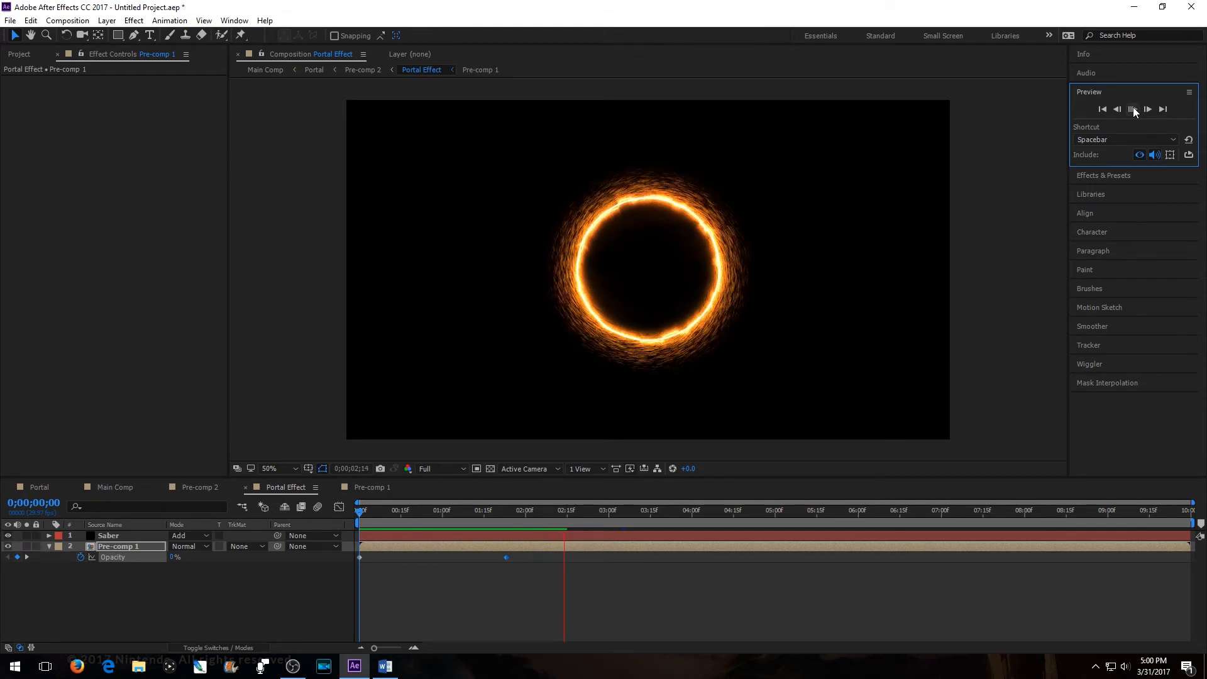
left_click(1133, 111)
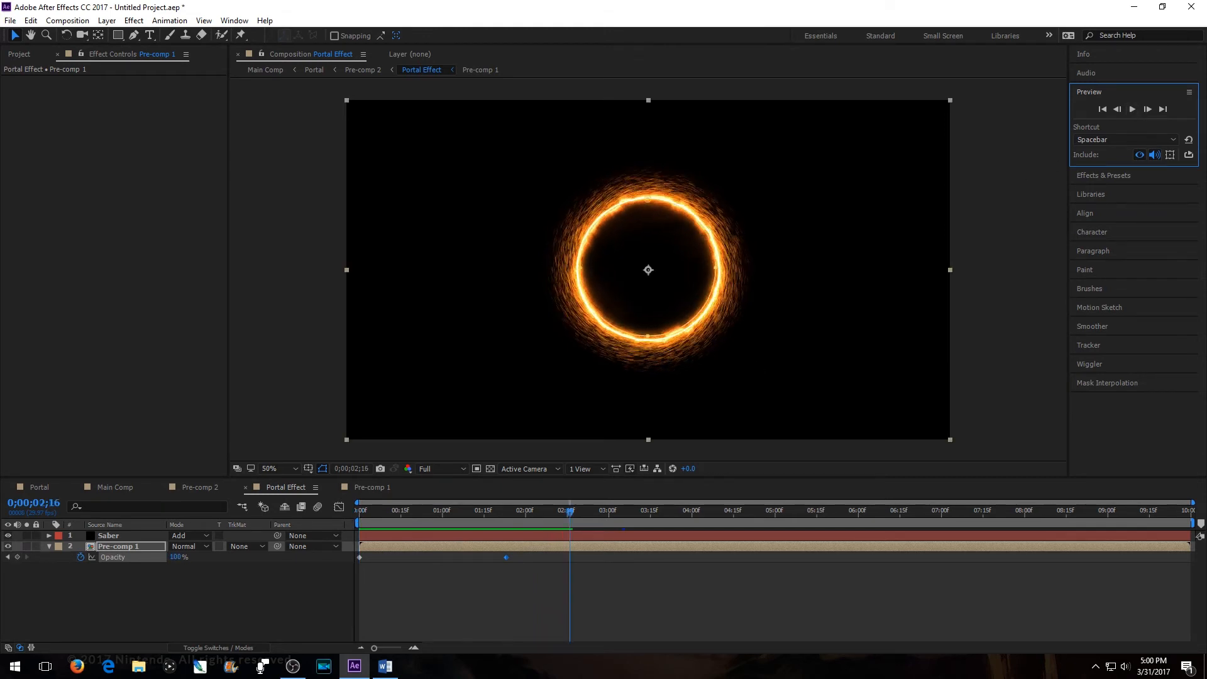
left_click_drag(569, 512, 129, 581)
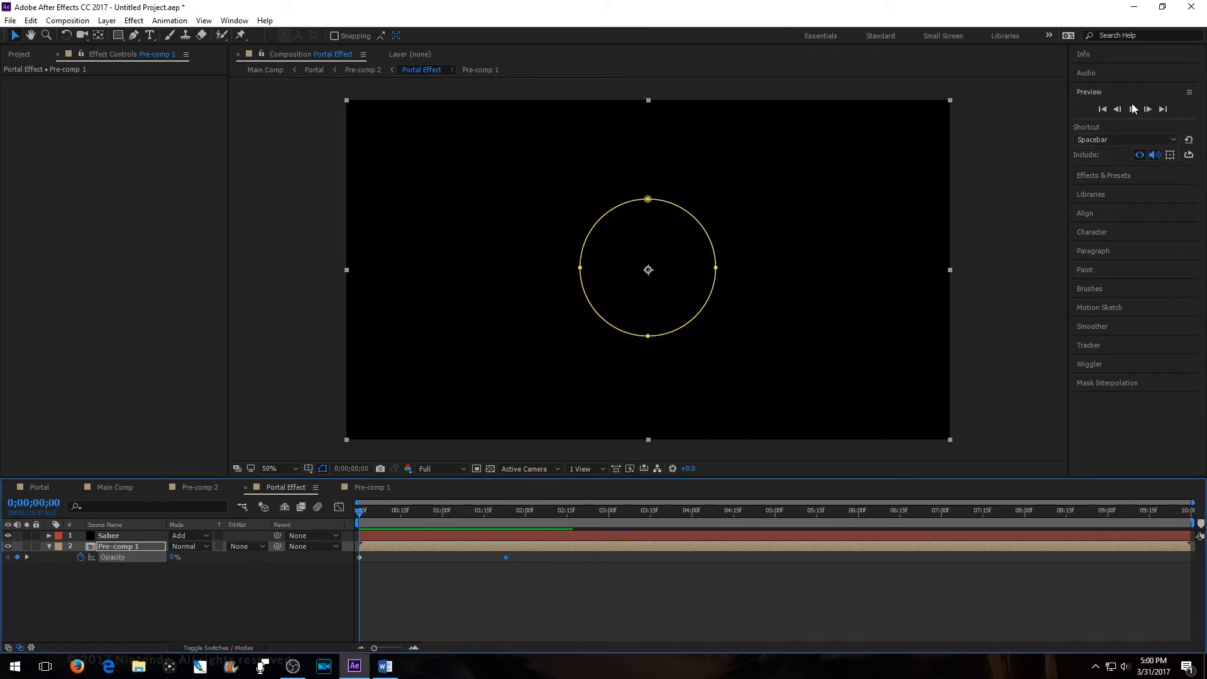
left_click(1132, 110)
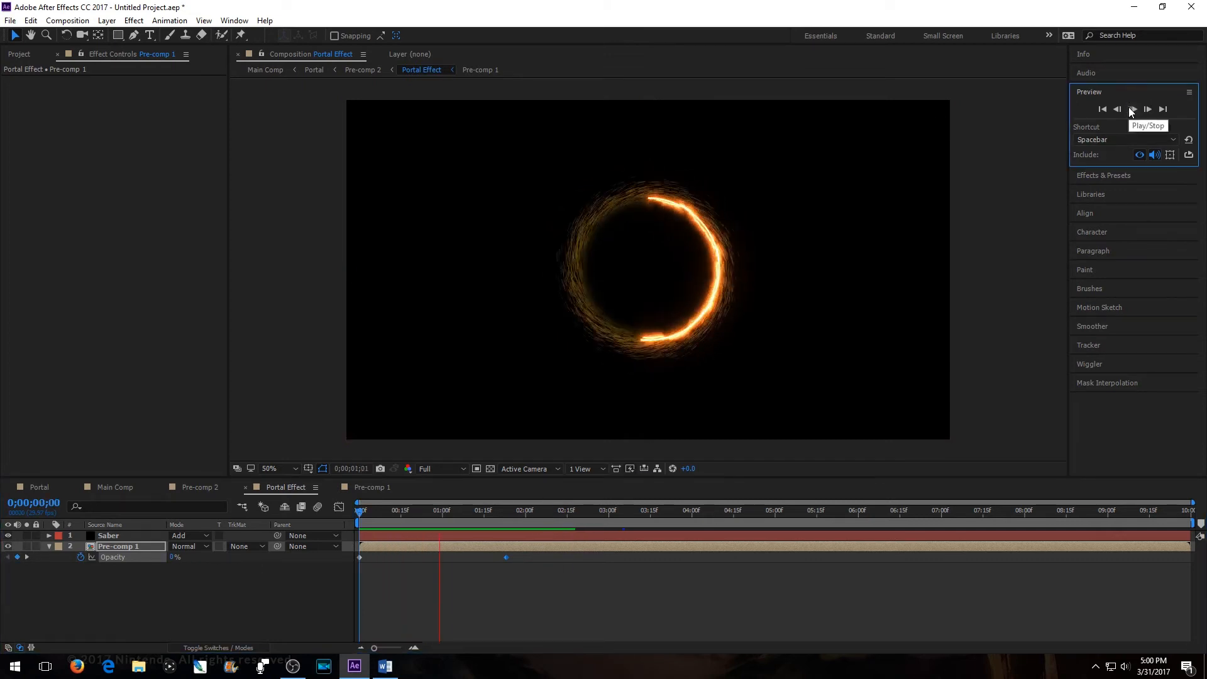
key("space")
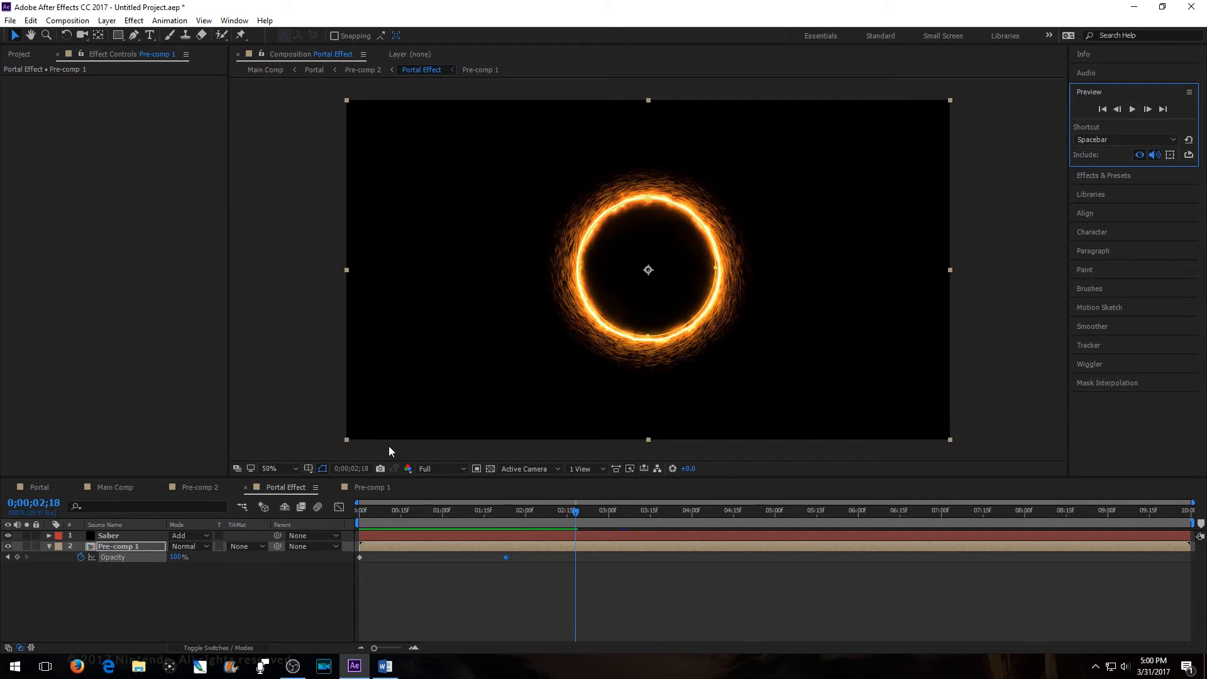
Step: Examine the Physics and Particle settings of CC Particle Systems II on Pre-comp 1's Particle layer, then return to Portal Effect
left_click(372, 487)
double_click(117, 536)
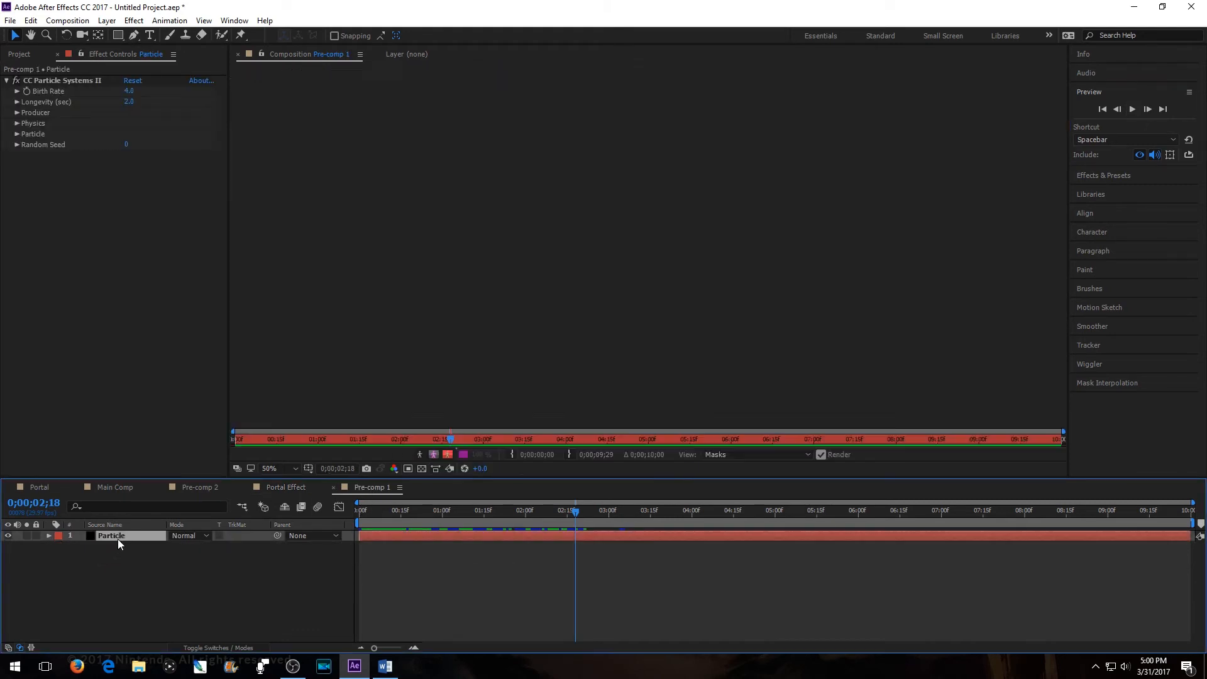
left_click(332, 56)
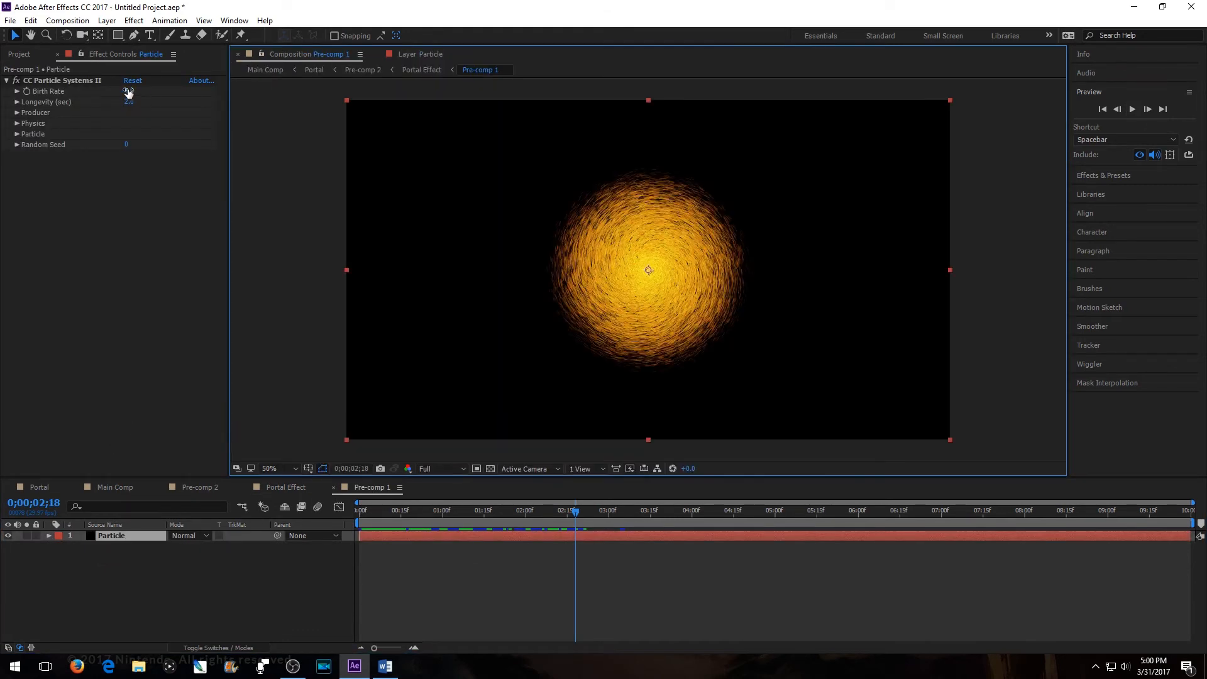
left_click(17, 123)
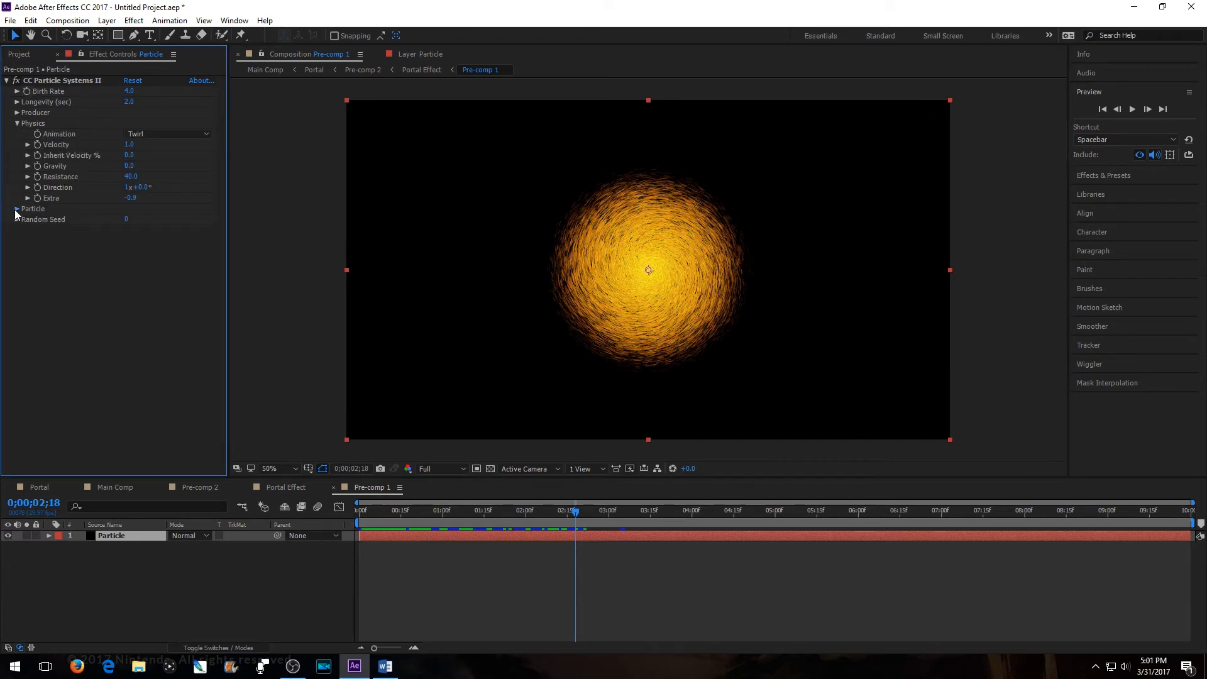
left_click(17, 209)
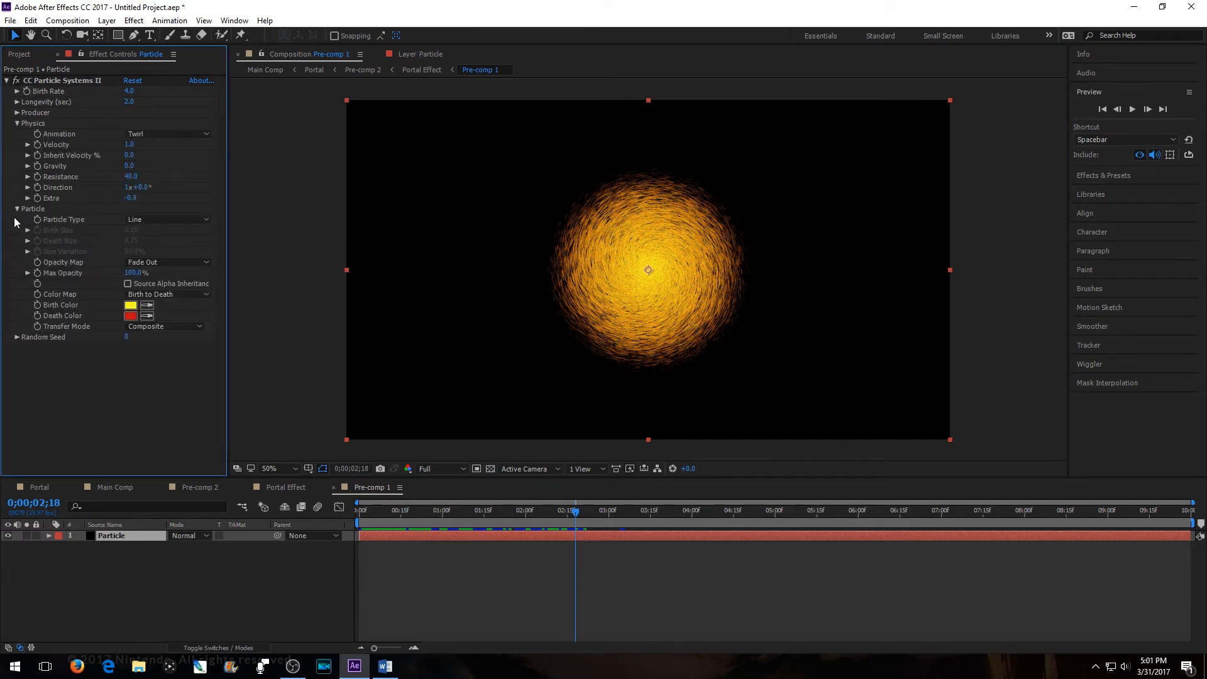
left_click(289, 485)
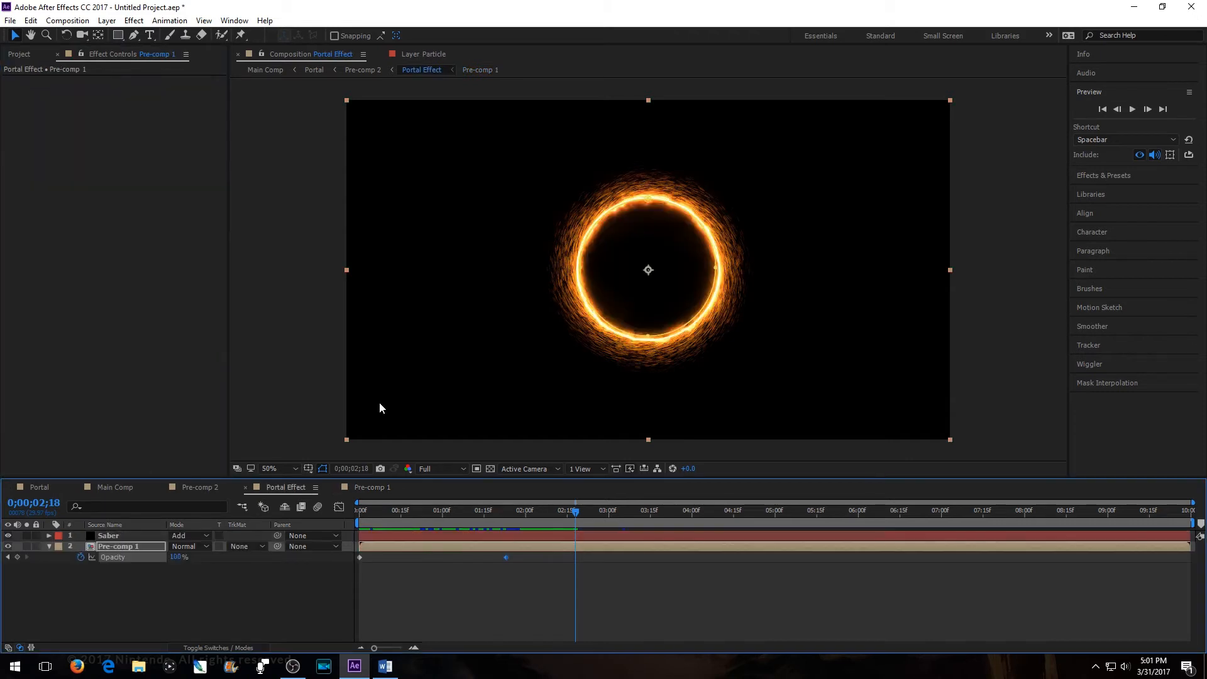
Step: Move the Pre-comp 1 layer's 100% Opacity keyframe to about 0;00;02;07, slightly after the ring closes
left_click_drag(572, 514, 482, 541)
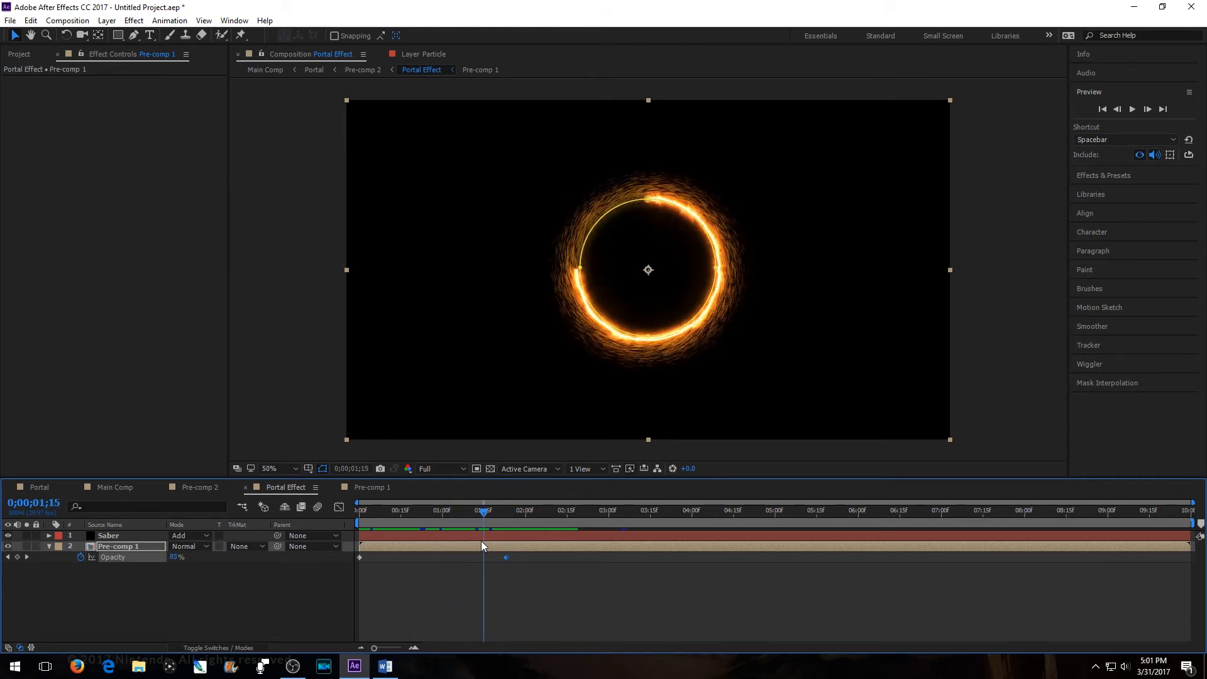
left_click_drag(505, 557, 567, 562)
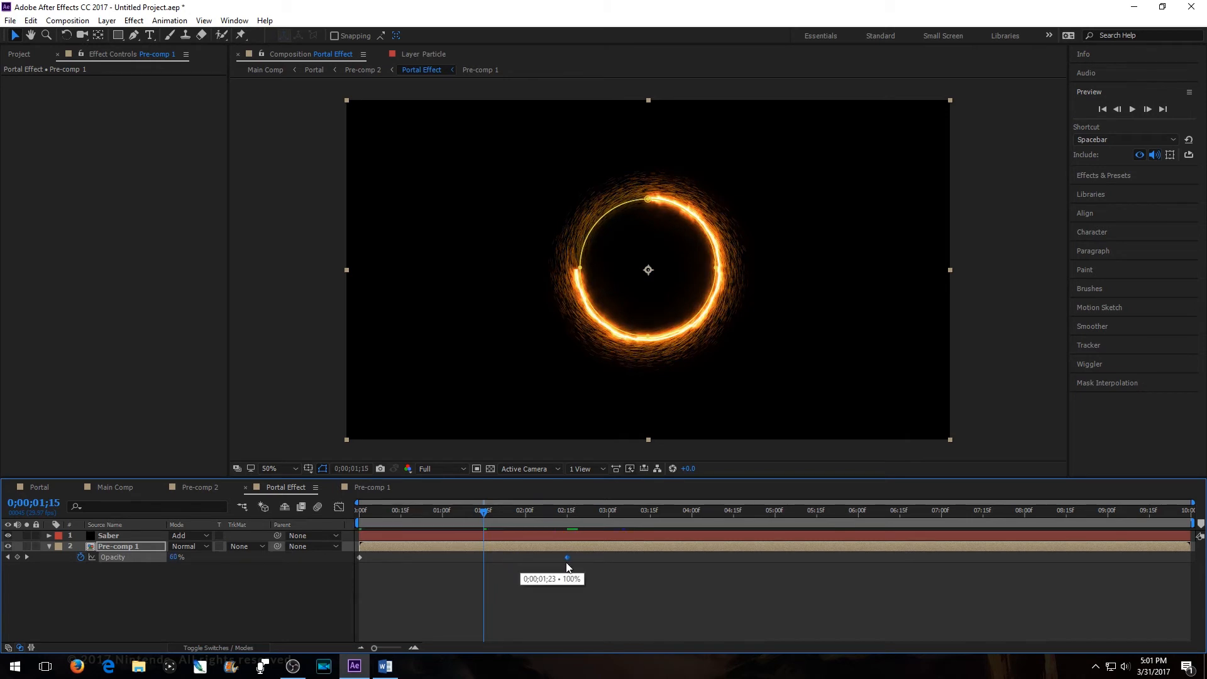
left_click_drag(480, 518, 556, 537)
left_click_drag(558, 538, 530, 548)
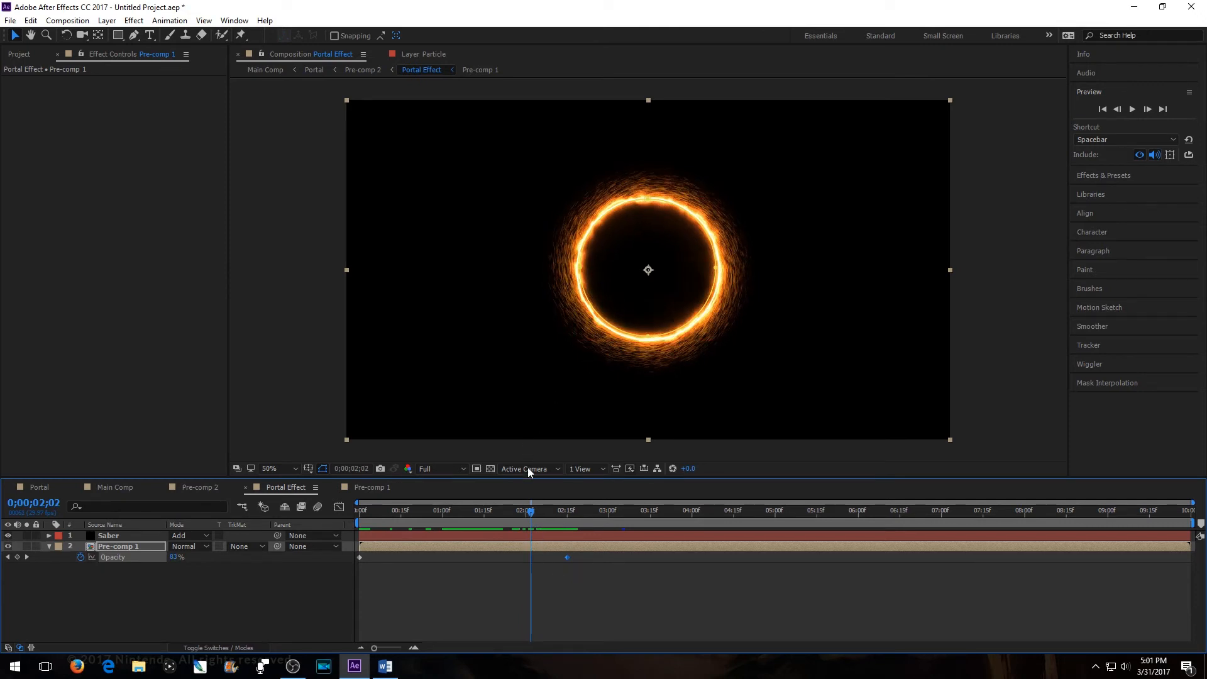
mouse_move(568, 557)
left_mouse_down()
mouse_move(532, 565)
mouse_move(545, 560)
left_mouse_up()
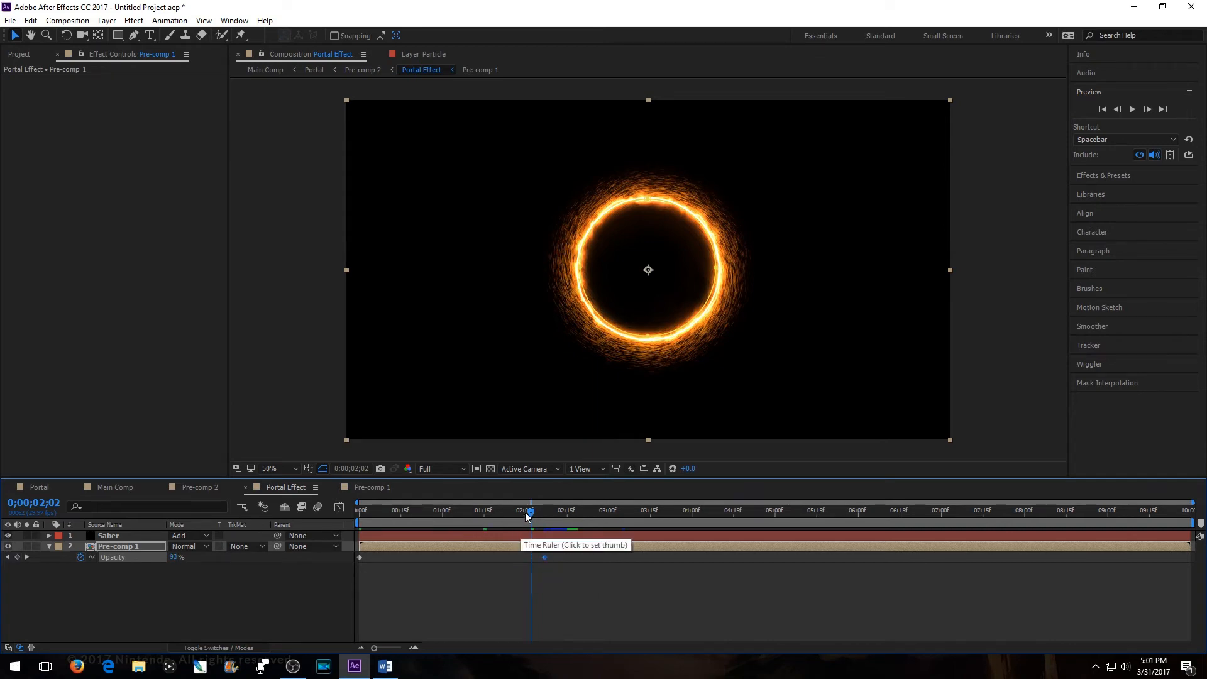
Step: Preview the retimed particle fade-in from the first frame and return to Main Comp
key("Home")
left_click(1128, 111)
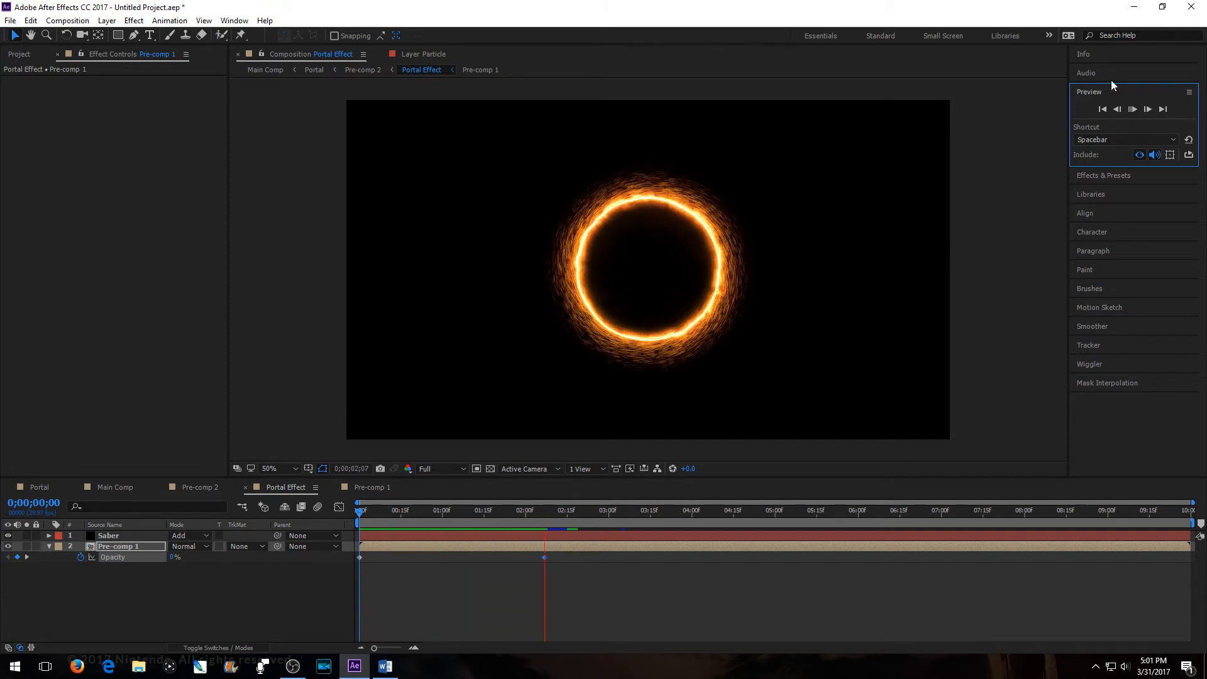
left_click(1130, 108)
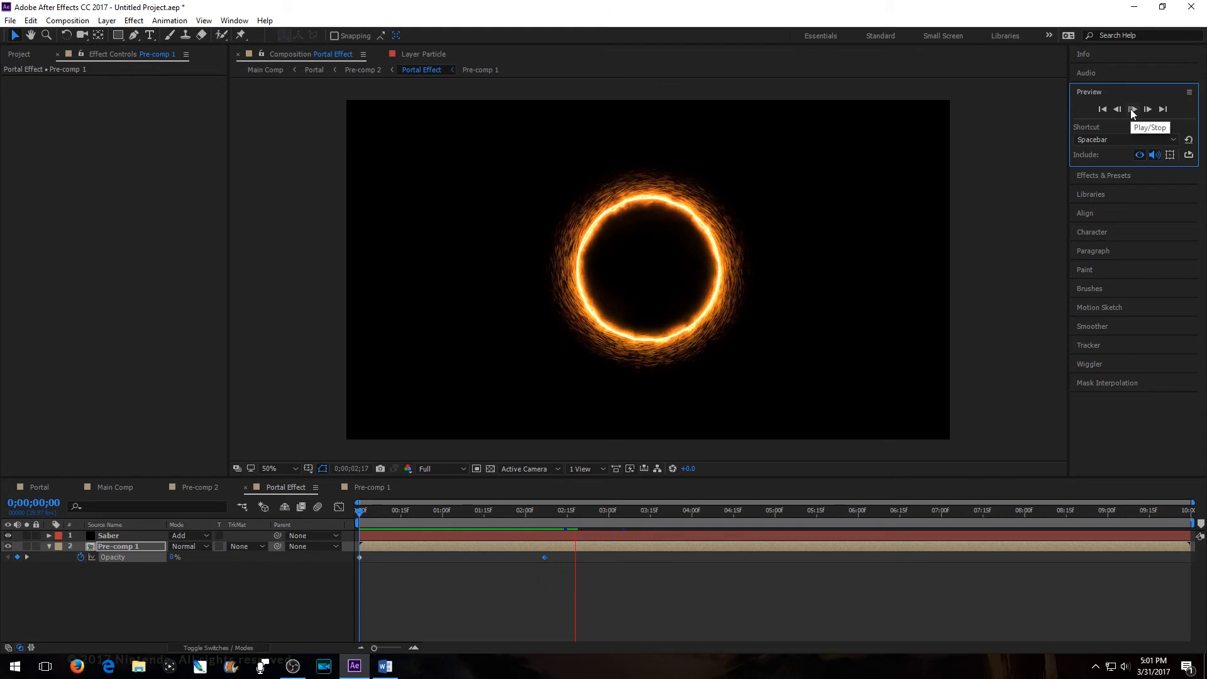
left_click_drag(579, 515, 258, 556)
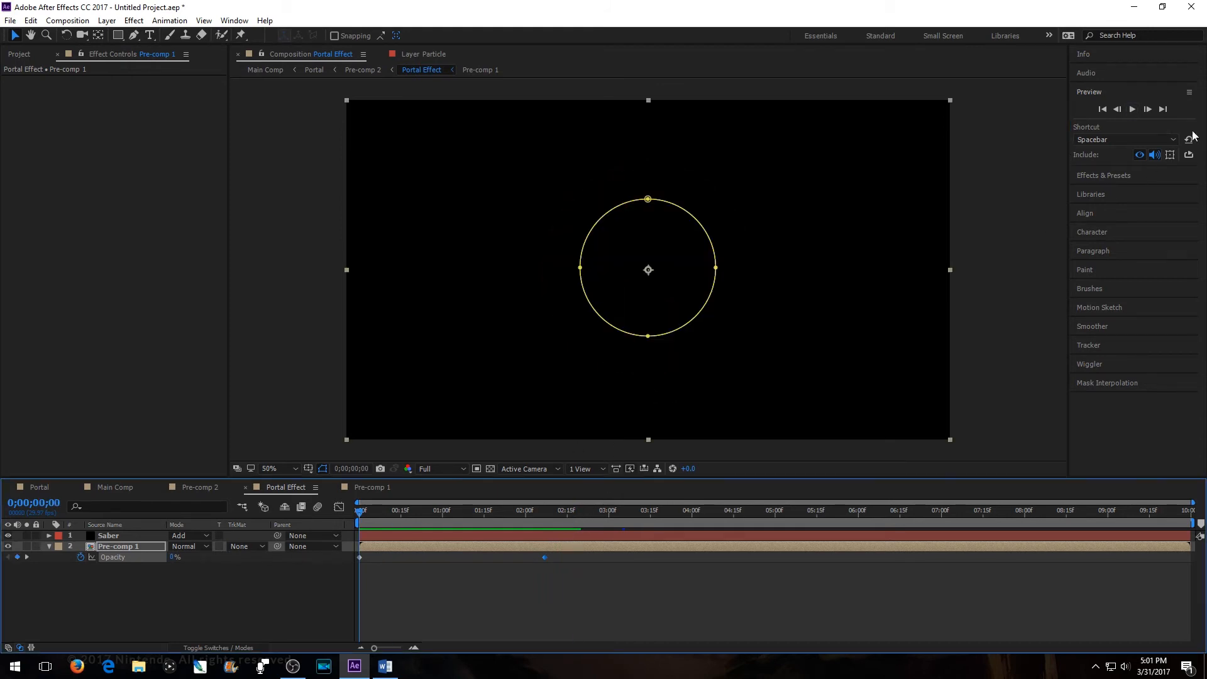
left_click(1133, 110)
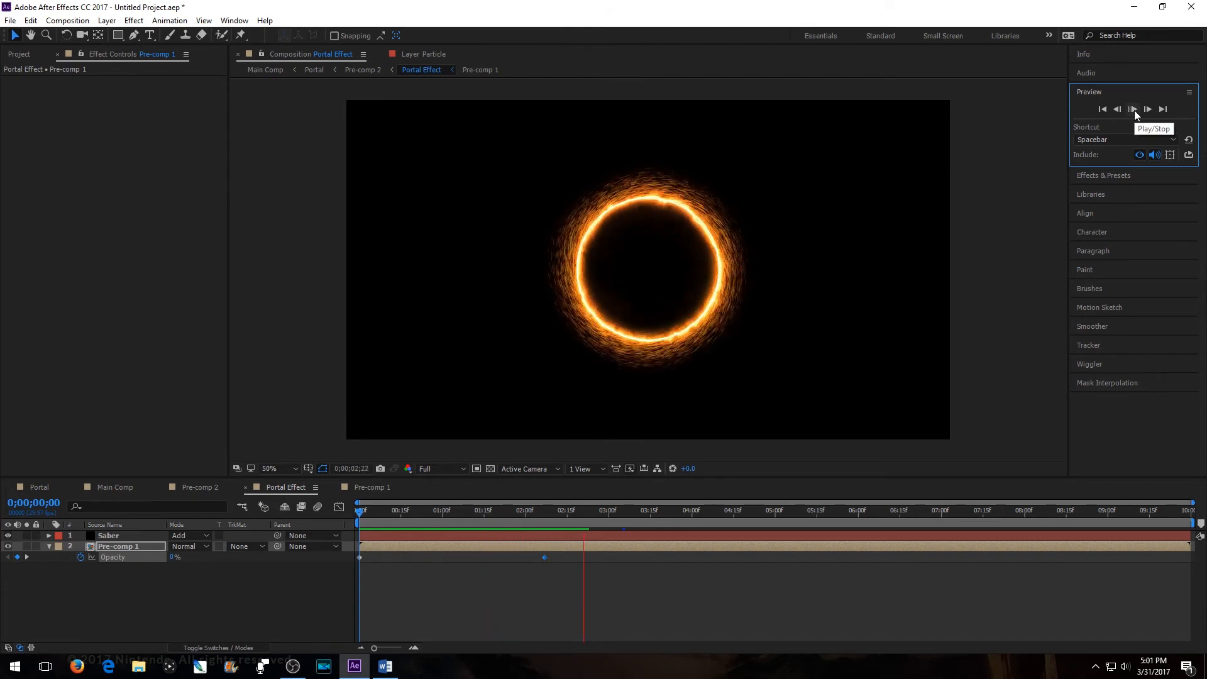
left_click(1133, 111)
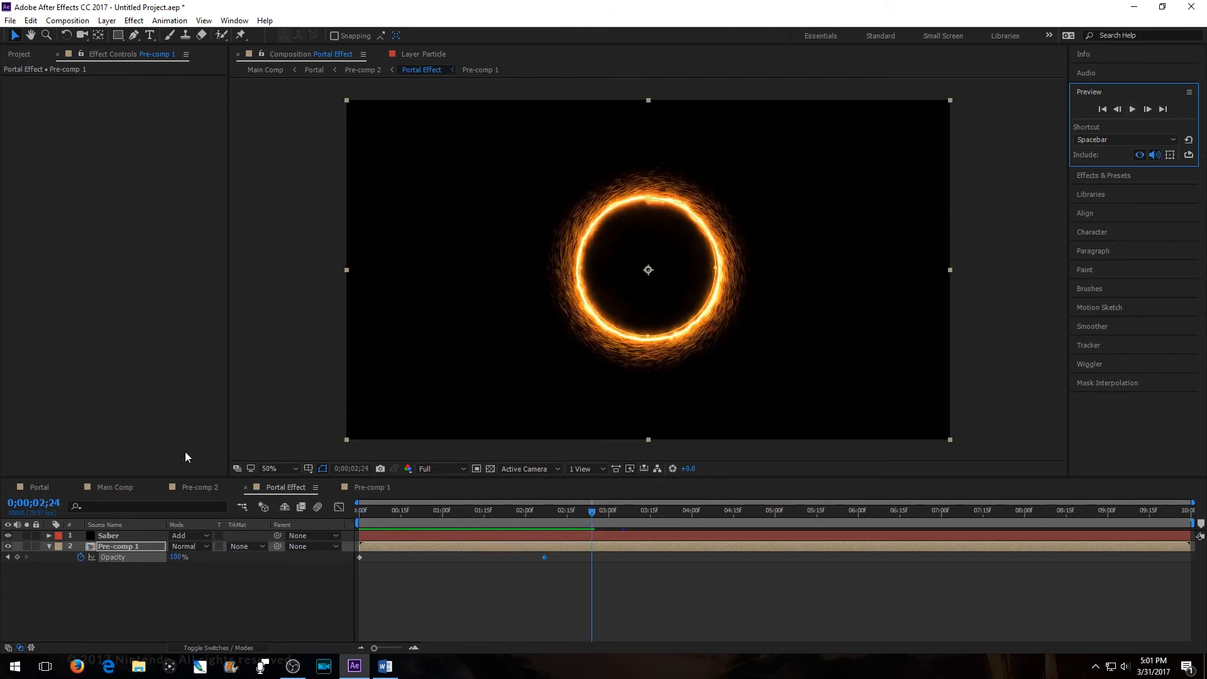
left_click(36, 486)
left_click(119, 487)
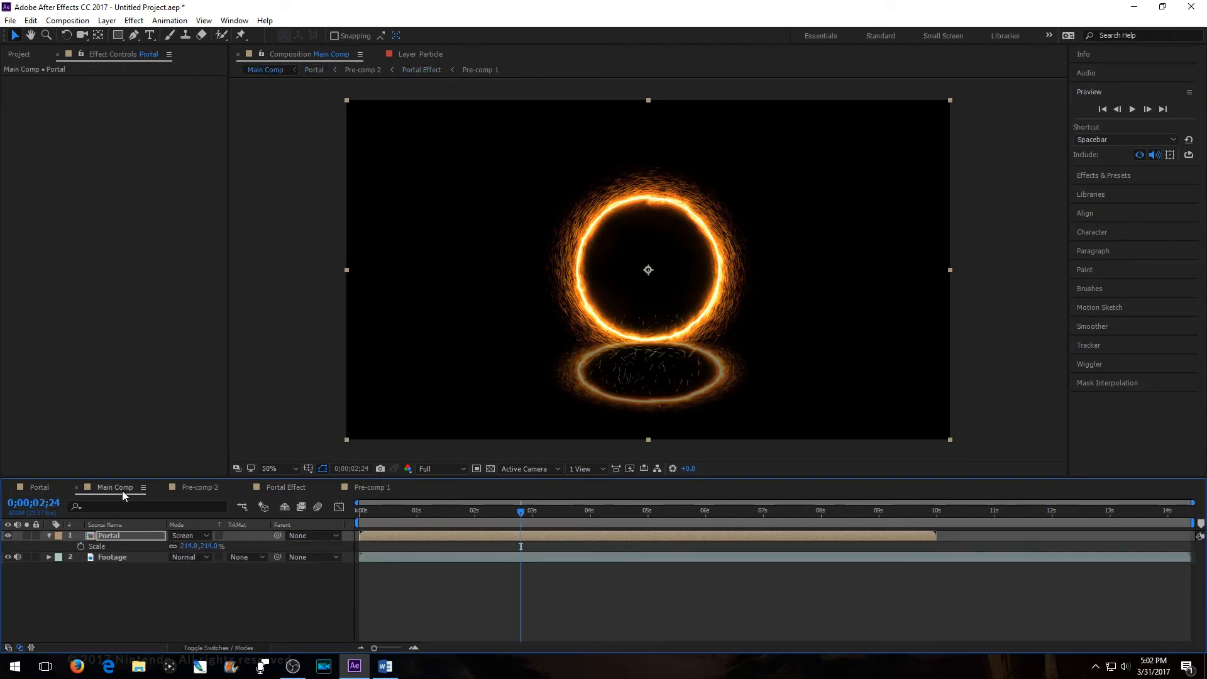
Step: Preview the portal over the footage in Main Comp from the first frame
left_click_drag(522, 511, 360, 511)
left_click(1133, 115)
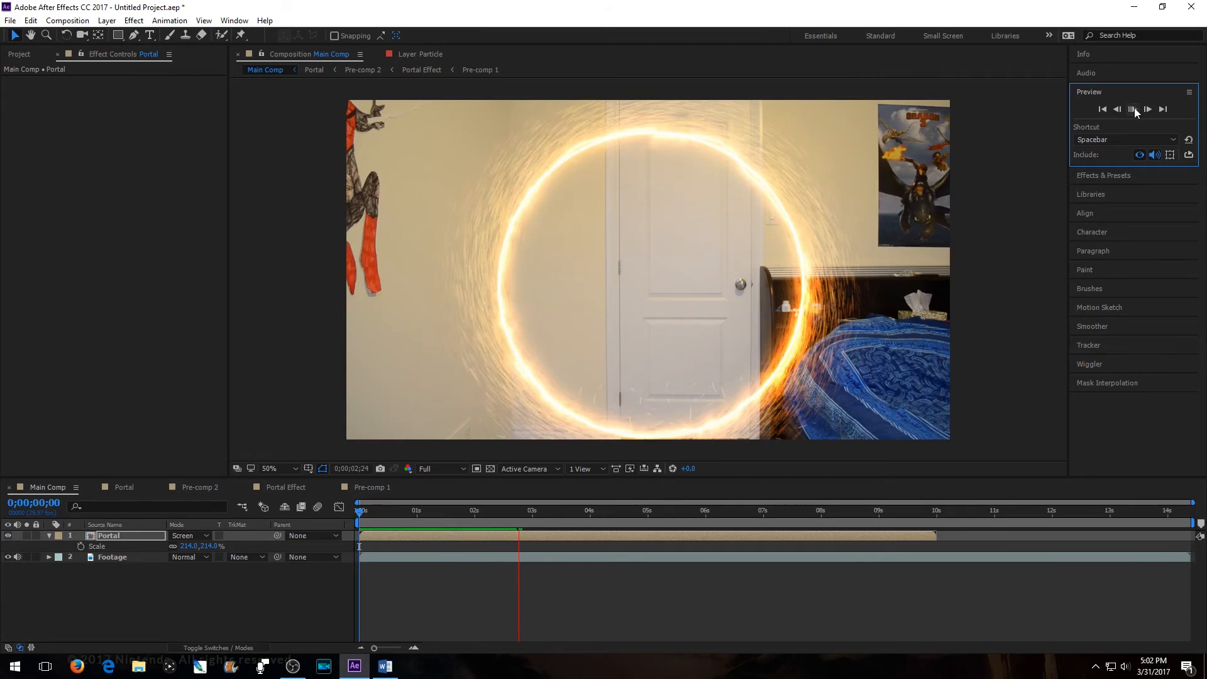
left_click(1132, 109)
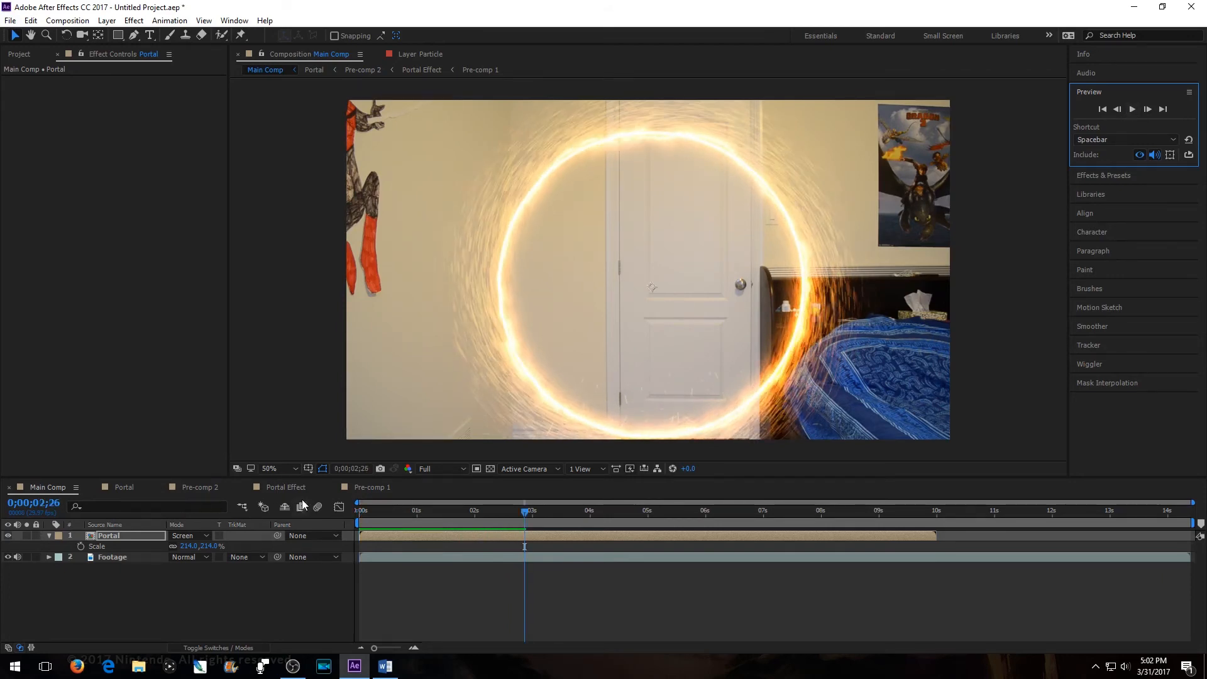
Step: In Portal Effect, move the current time to Pre-comp 1's 100% Opacity keyframe at 0;00;02;07
left_click(285, 487)
left_click(191, 486)
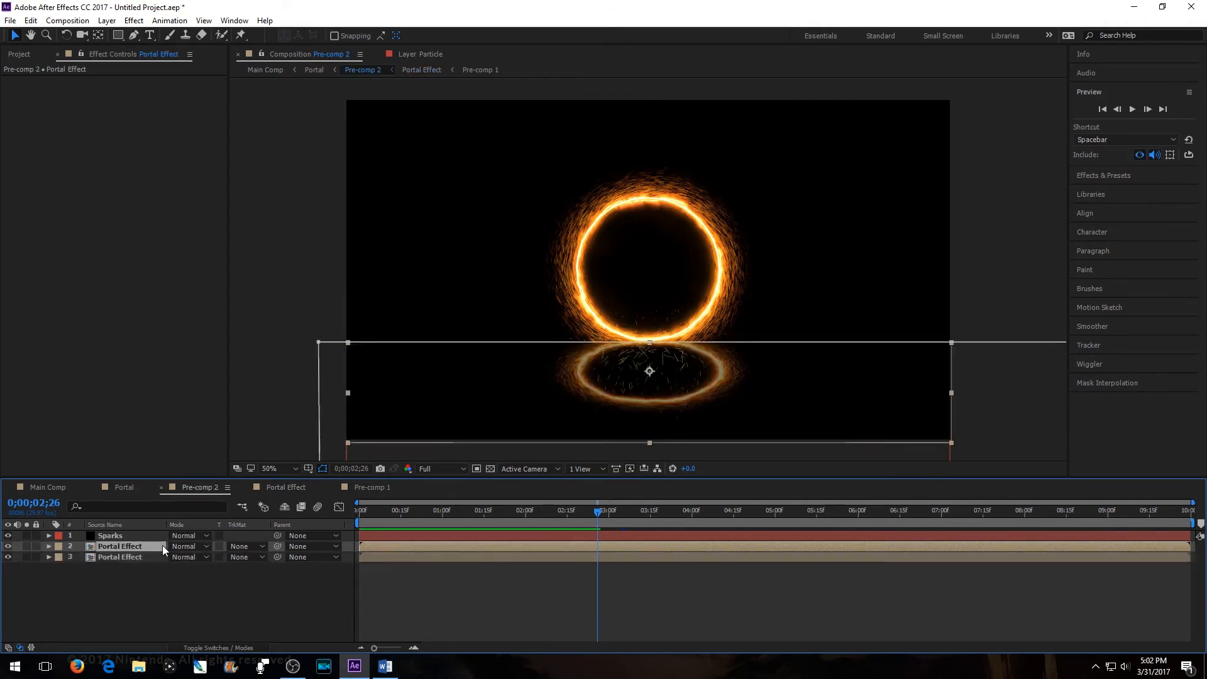
left_click(116, 558)
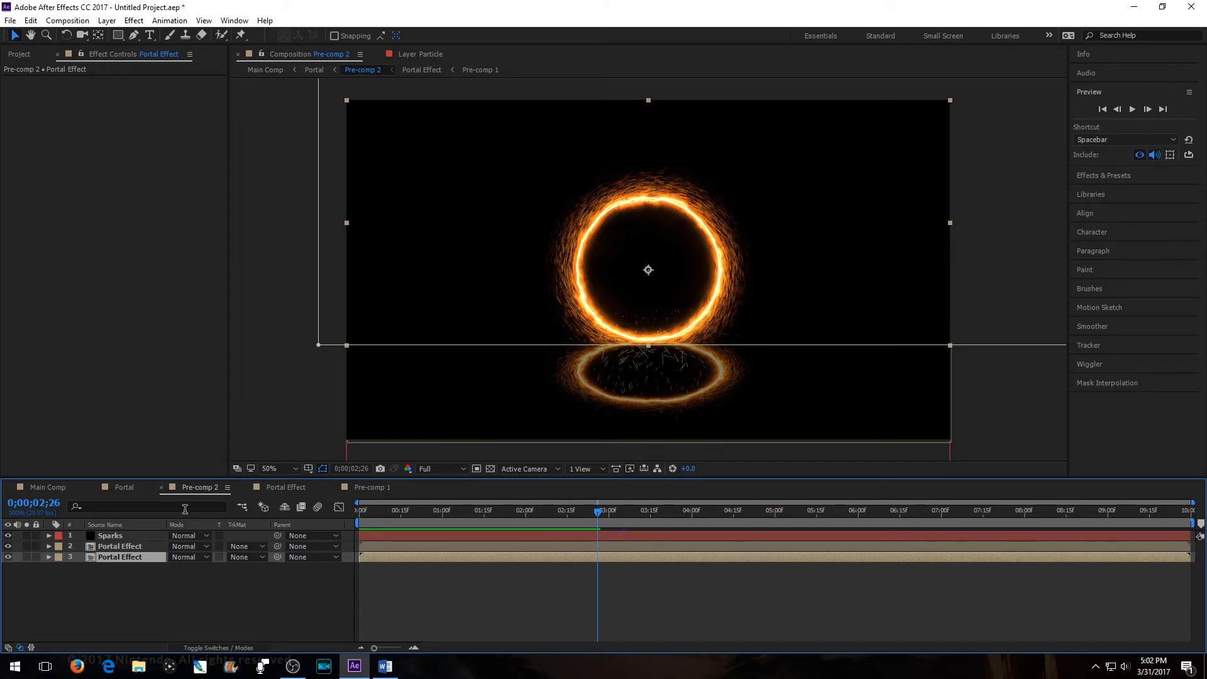
left_click(304, 487)
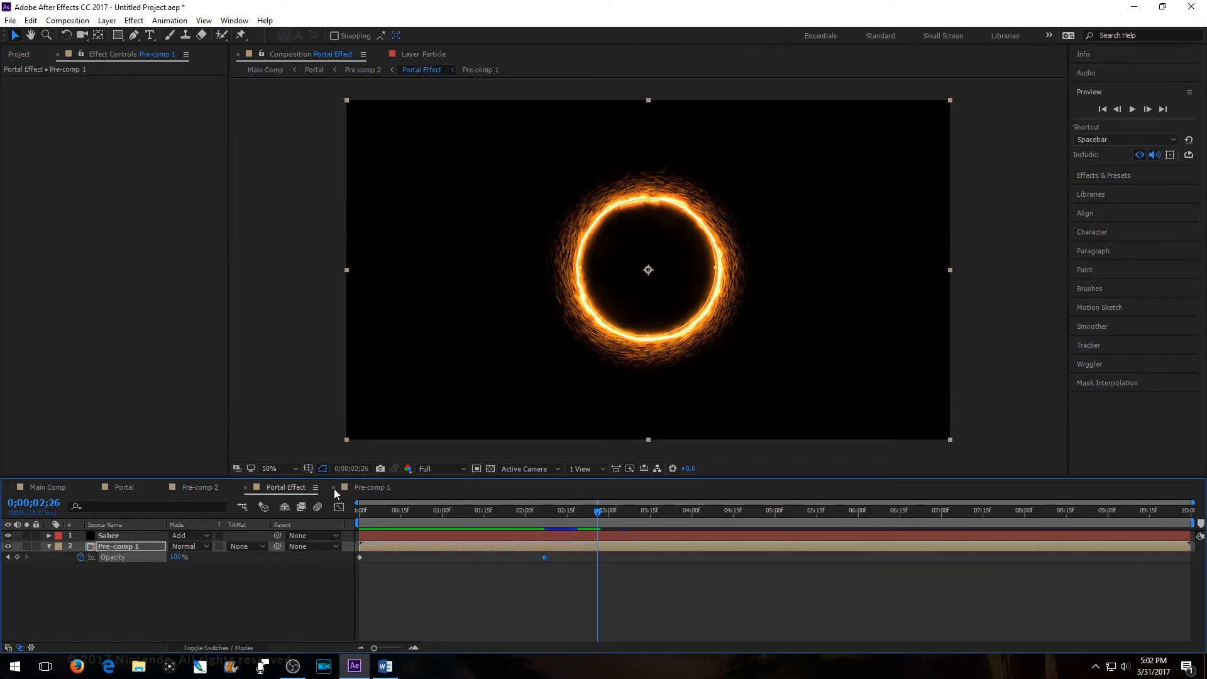
left_click_drag(593, 513, 524, 592)
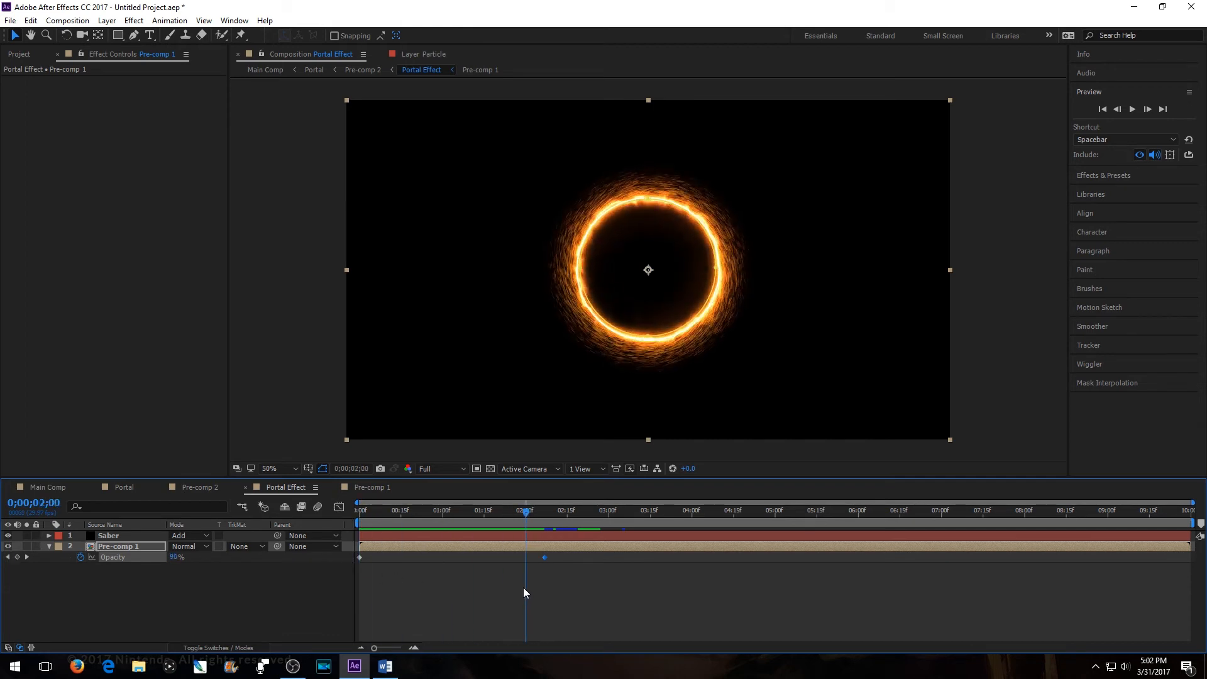
key("Page_Down")
key("Page_Down")
key("Page_Down")
key("Page_Down")
key("Page_Down")
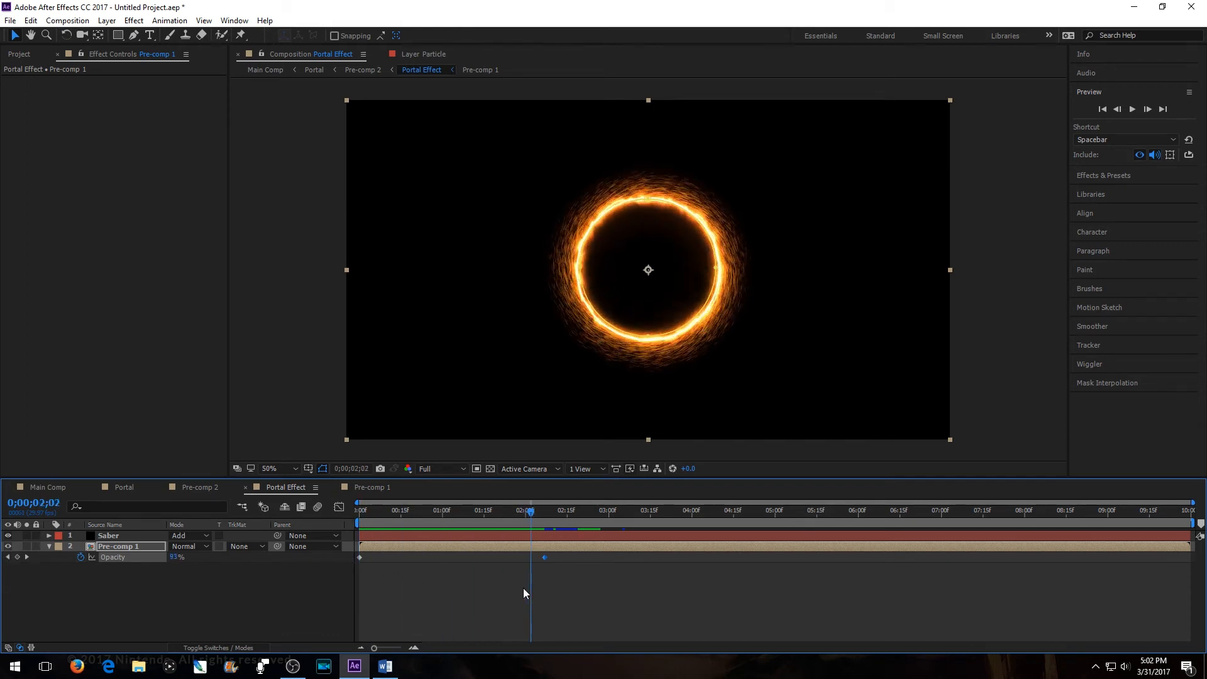
key("Page_Down")
key("Page_Down")
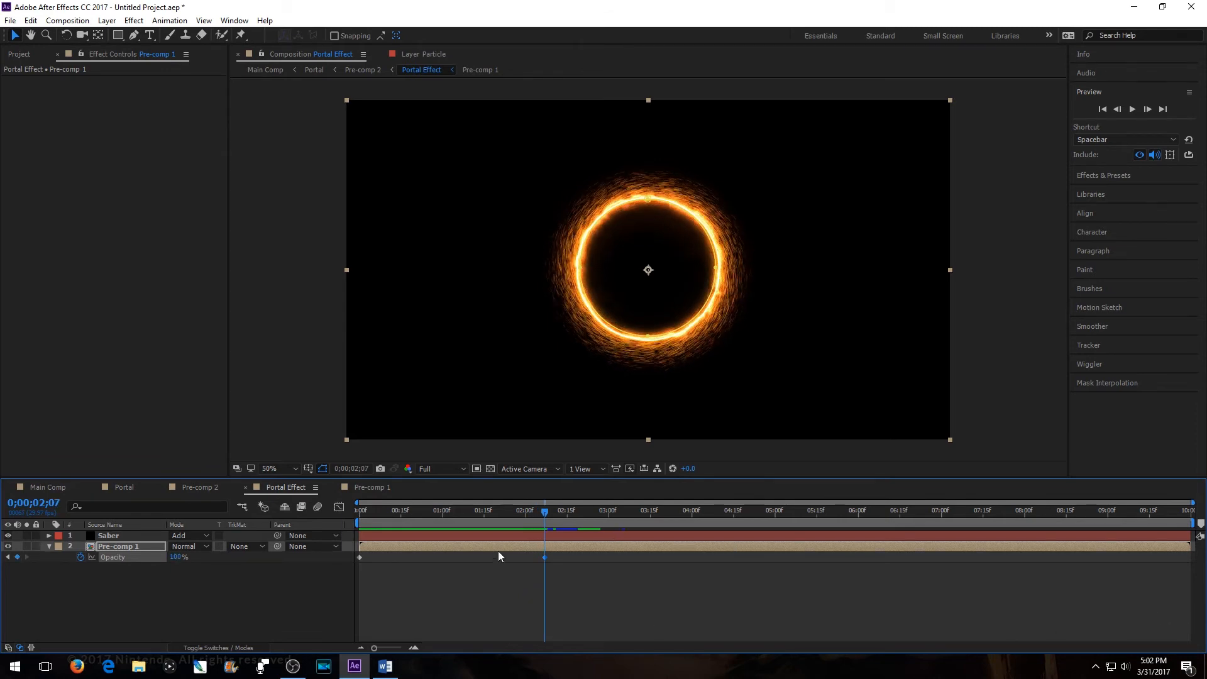
Step: In Pre-comp 2, reveal the Opacity property of the Sparks layer and the reflected Portal Effect layer
left_click(184, 489)
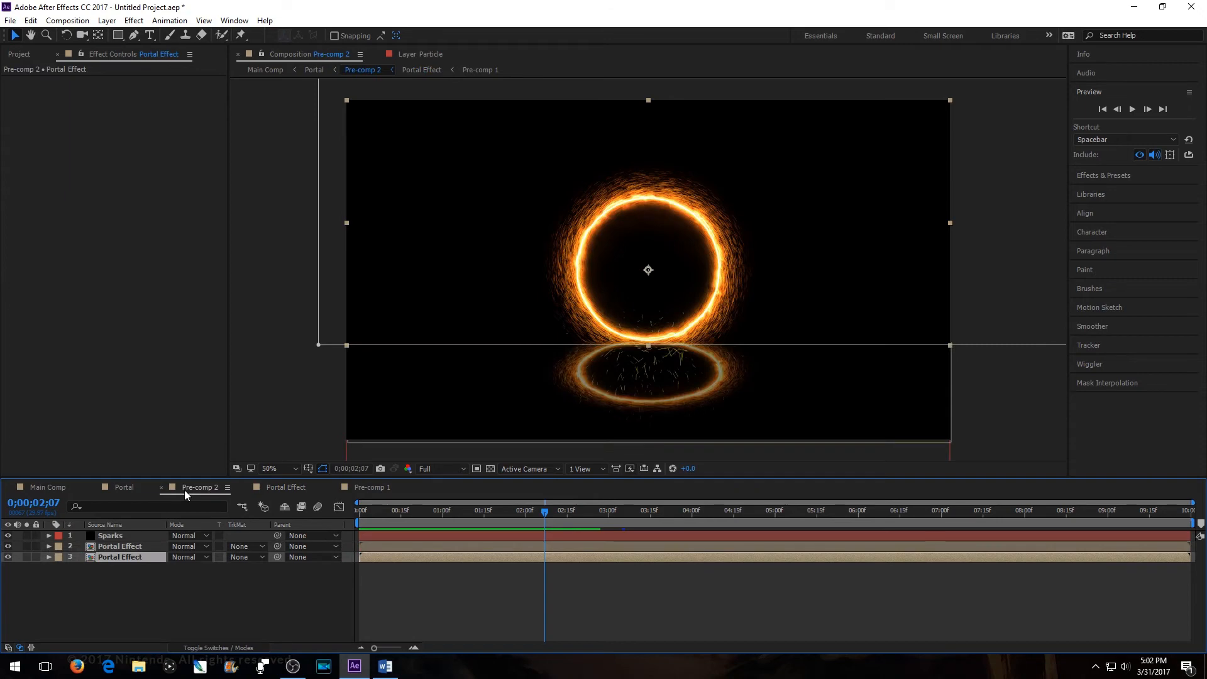
left_click(125, 536)
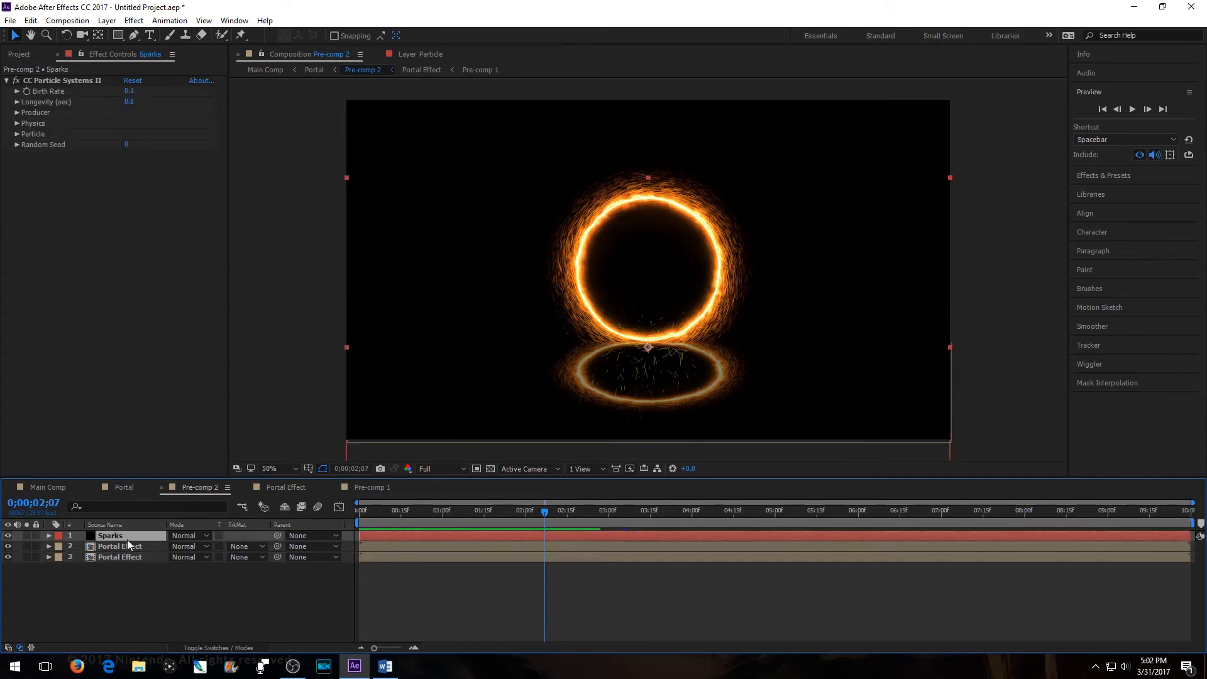
left_click(127, 545, "shift")
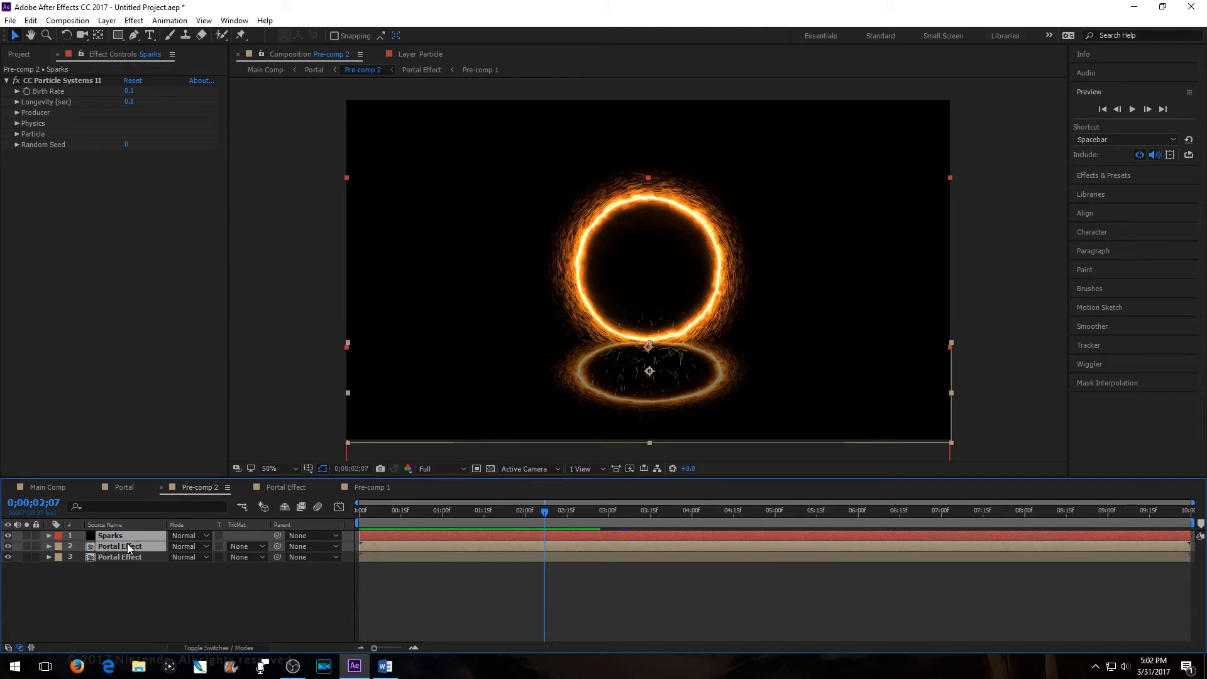
key("t")
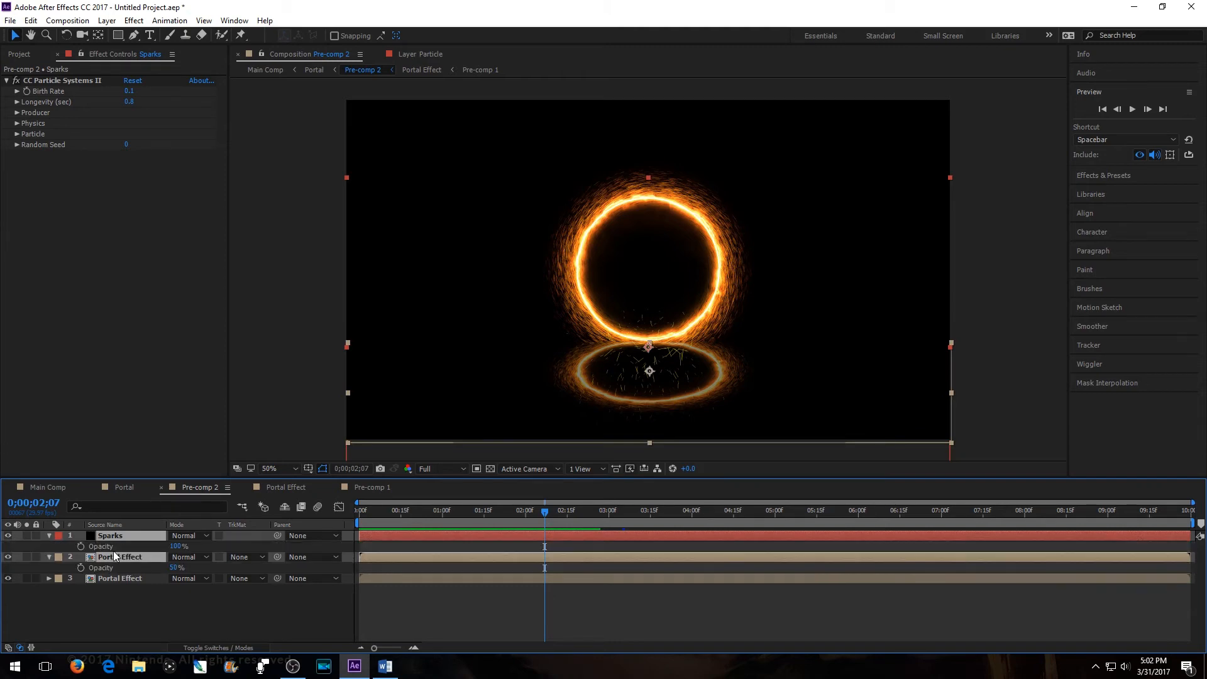
left_click(80, 546)
left_click(80, 568)
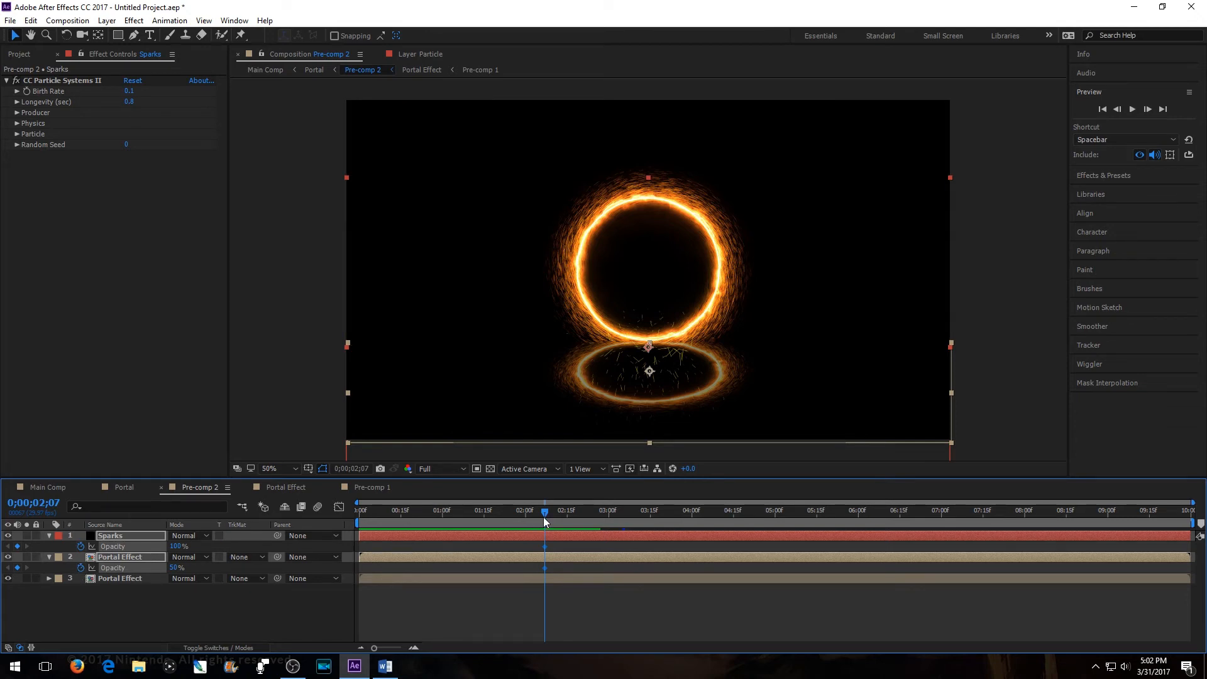
left_click(59, 614)
Step: Add 0% Opacity keyframes at the first frame to the Sparks layer and the reflected Portal Effect layer
key("Home")
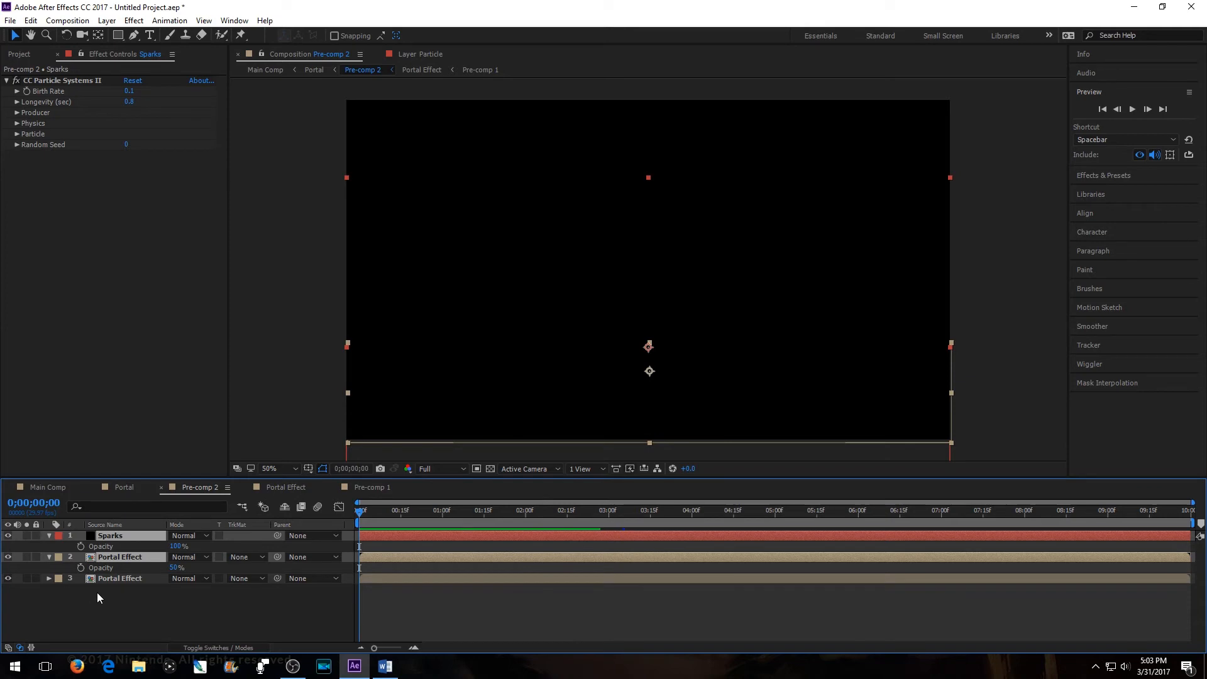
left_click(81, 547)
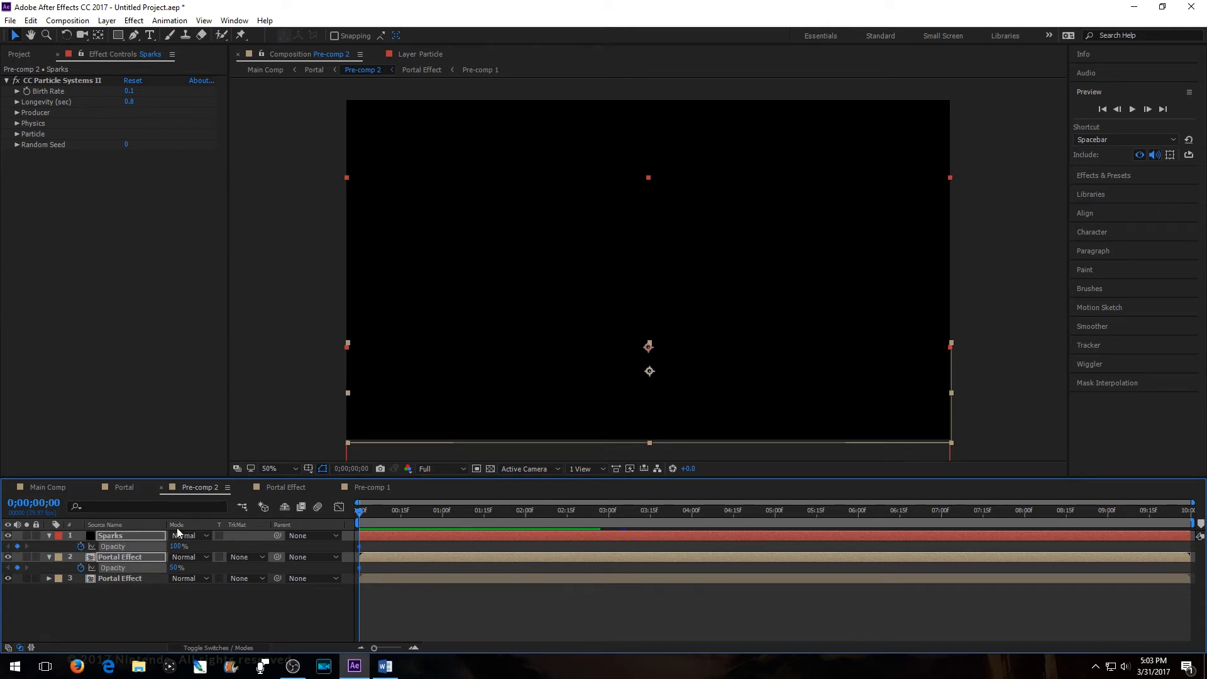
left_click(179, 547)
type("0")
key("Return")
left_click(109, 611)
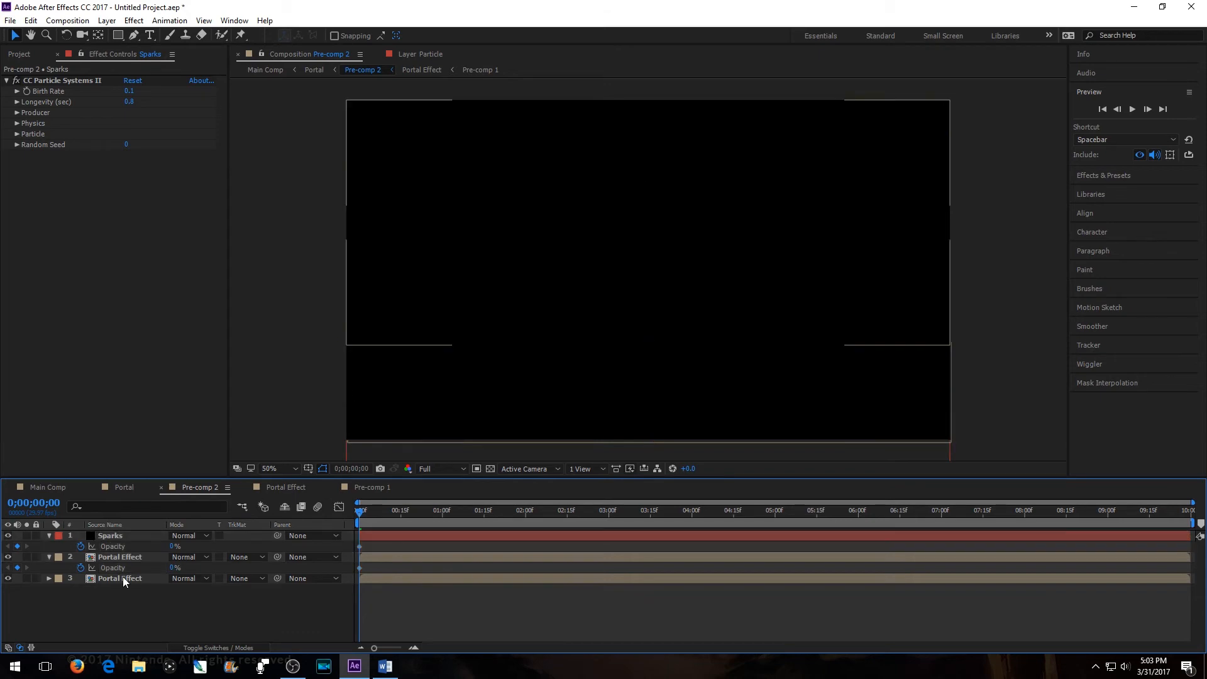
Step: At 0;00;02;07, set Opacity to 50% on the reflected Portal Effect layer and 100% on Sparks
left_click_drag(360, 517, 526, 539)
key("space")
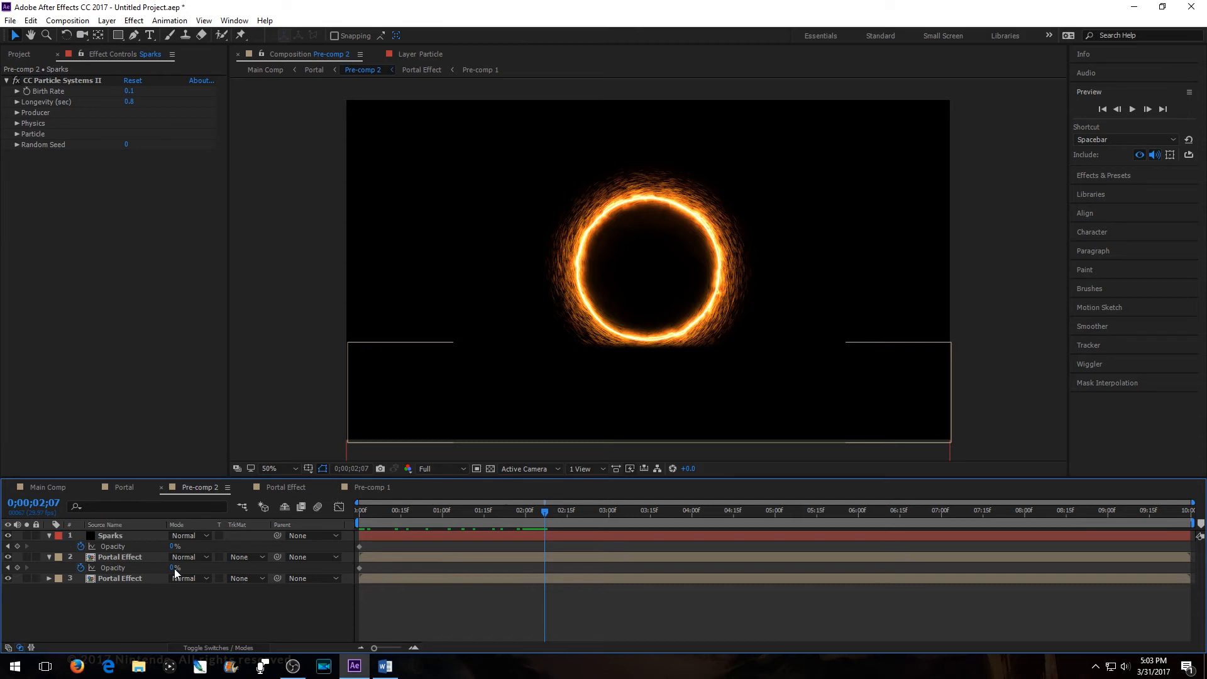
left_click_drag(174, 567, 1095, 590)
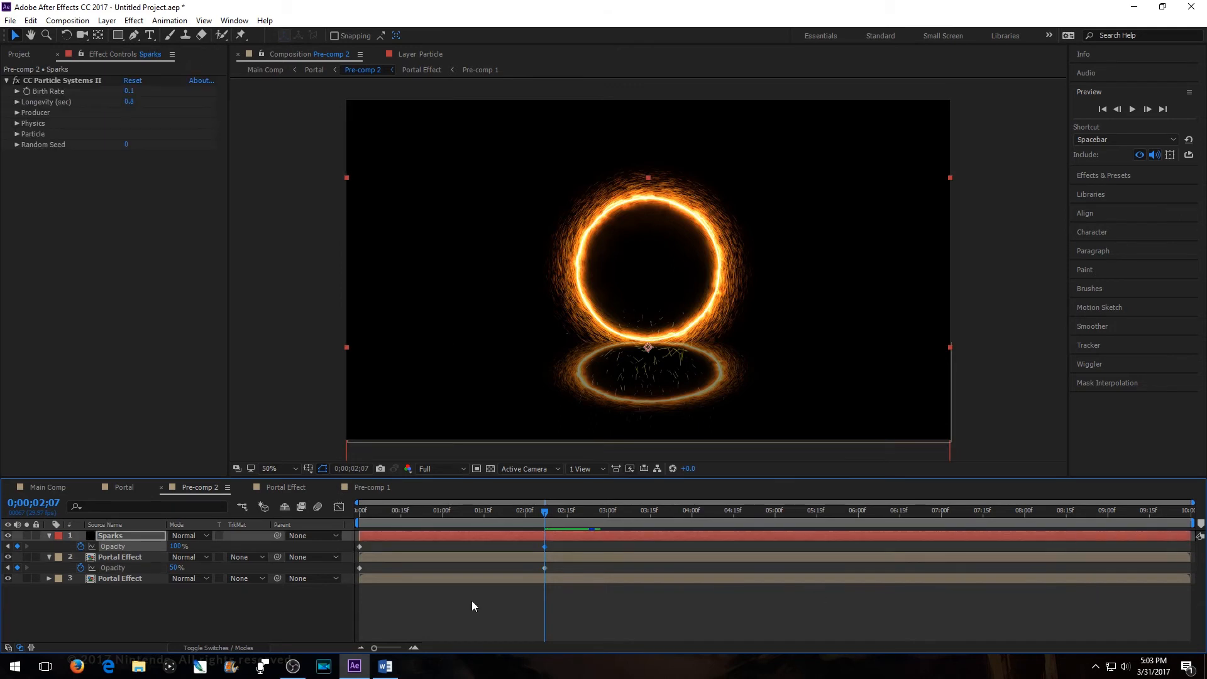
Step: Move the Sparks layer's 0% Opacity keyframe to about 0;00;02;00 and play back the retimed fade-in
left_click_drag(546, 517, 540, 568)
left_click_drag(359, 547, 368, 544)
left_click_drag(544, 520, 525, 548)
left_click(527, 548)
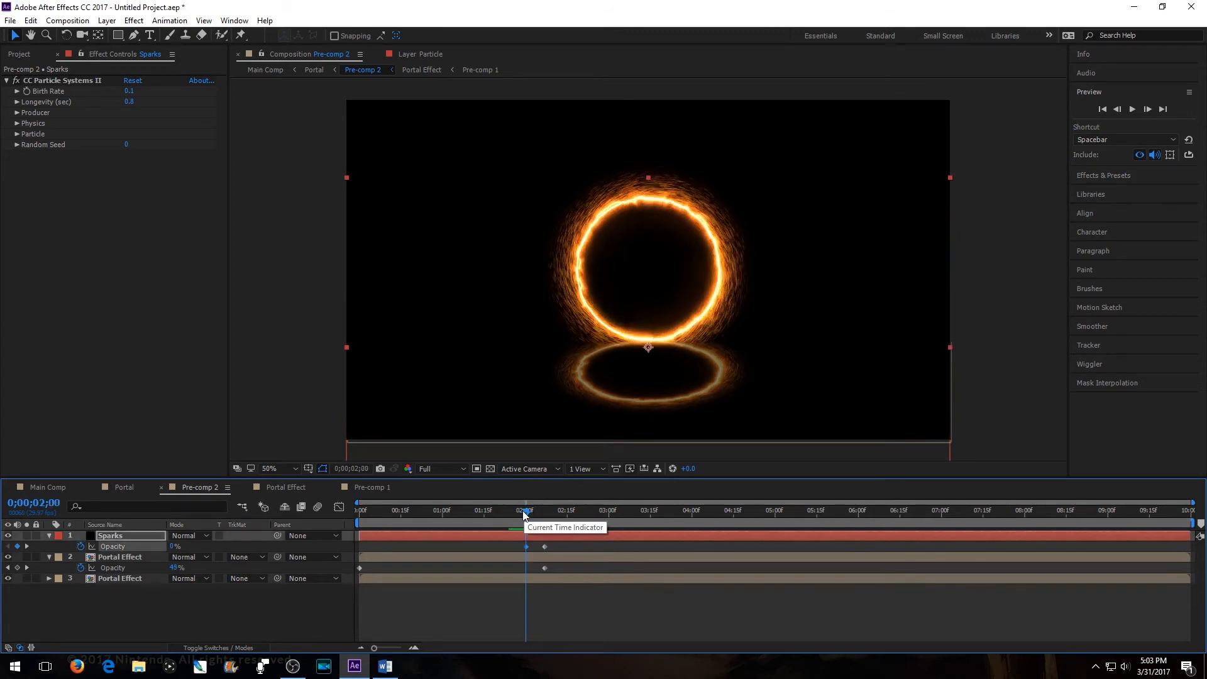
key("space")
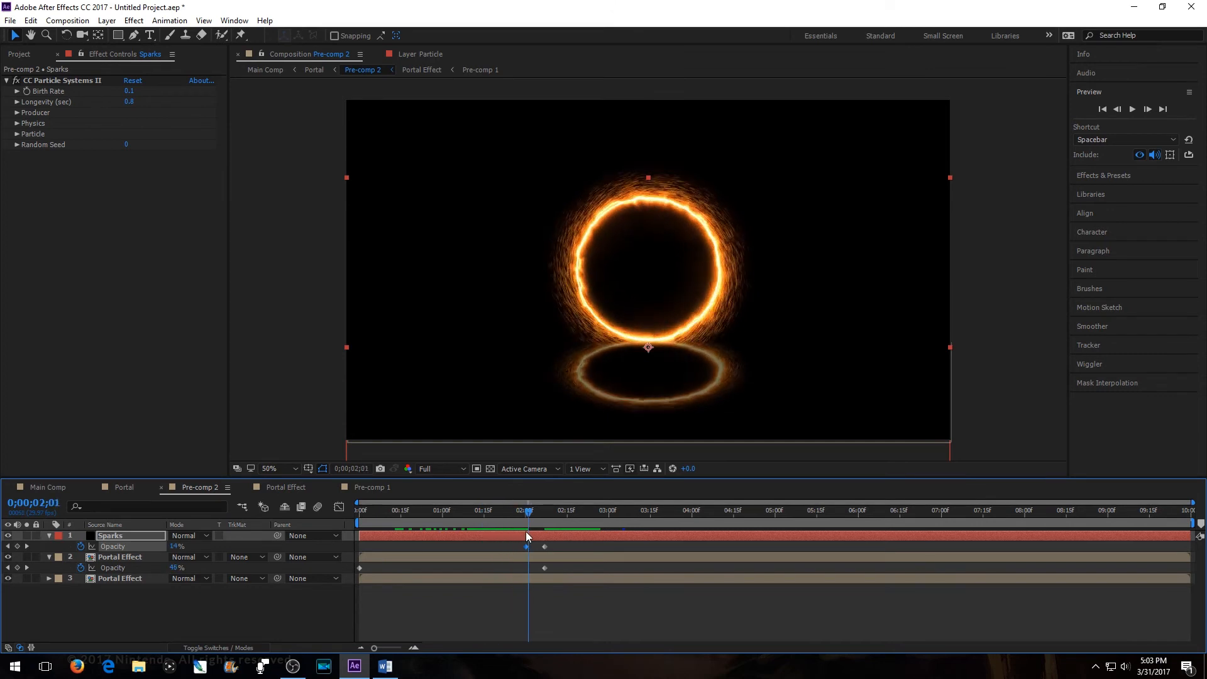
Step: Return to the first frame in Main Comp and preview the portal, reflection and sparks over the footage twice
left_click_drag(560, 534, 307, 525)
left_click(51, 487)
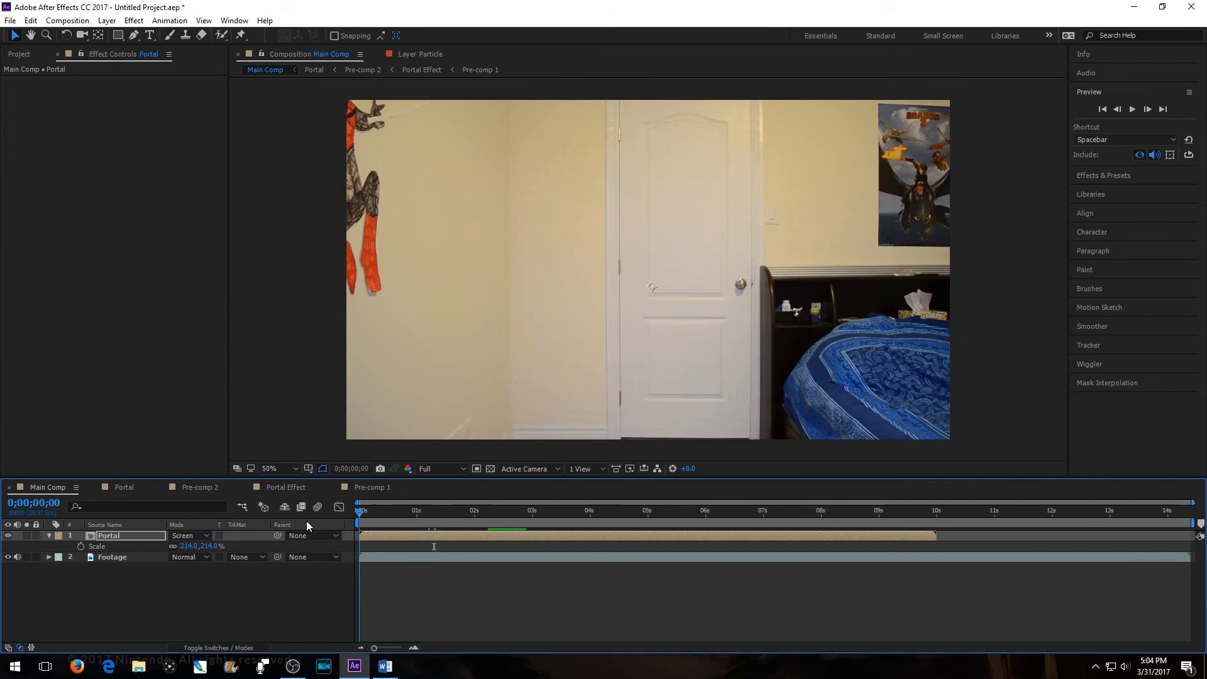
left_click(1131, 111)
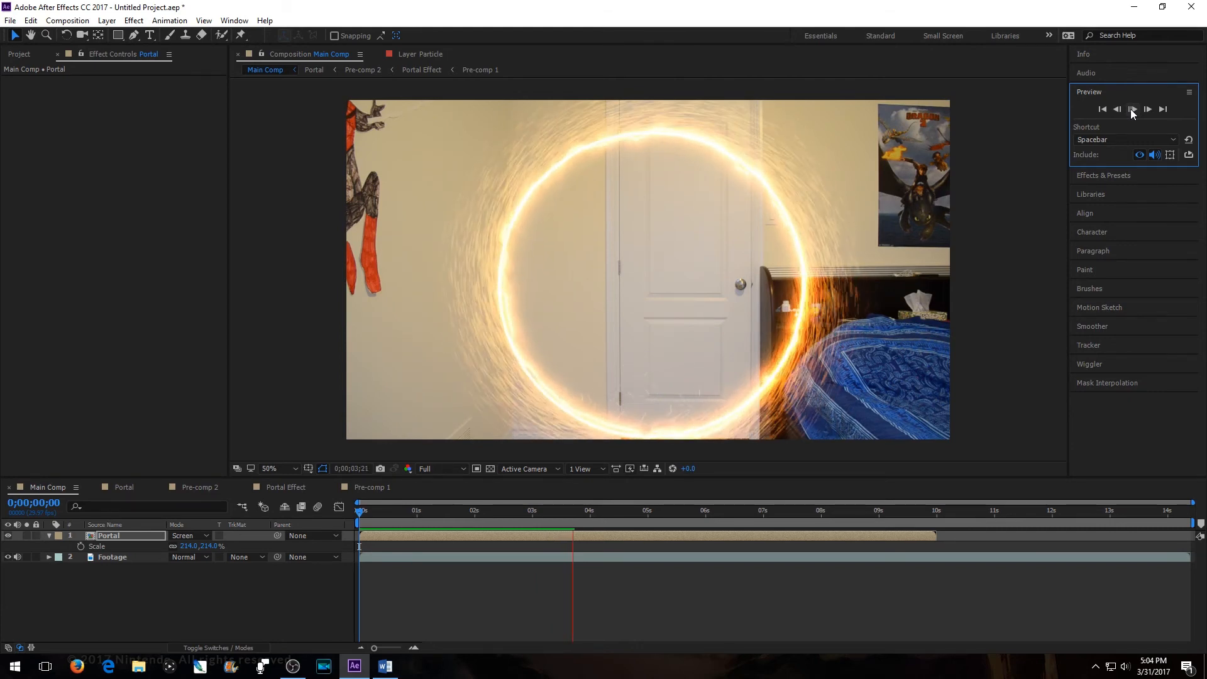
left_click(1131, 110)
left_click_drag(577, 512, 359, 546)
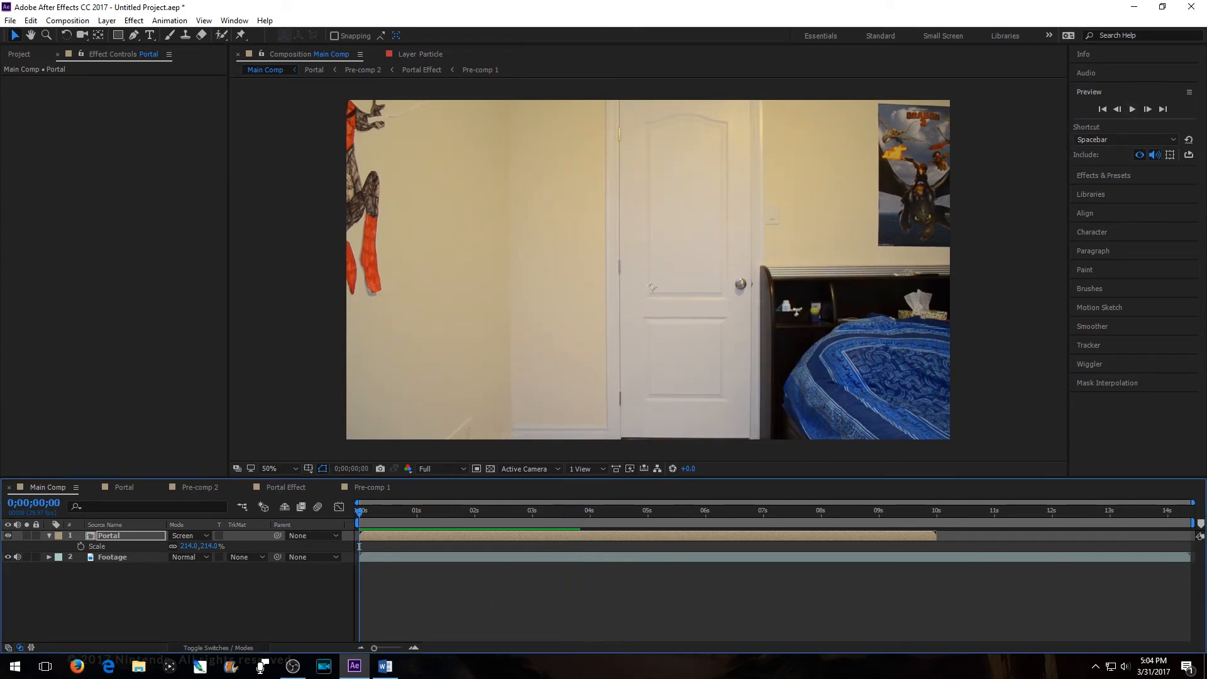
left_click(1131, 110)
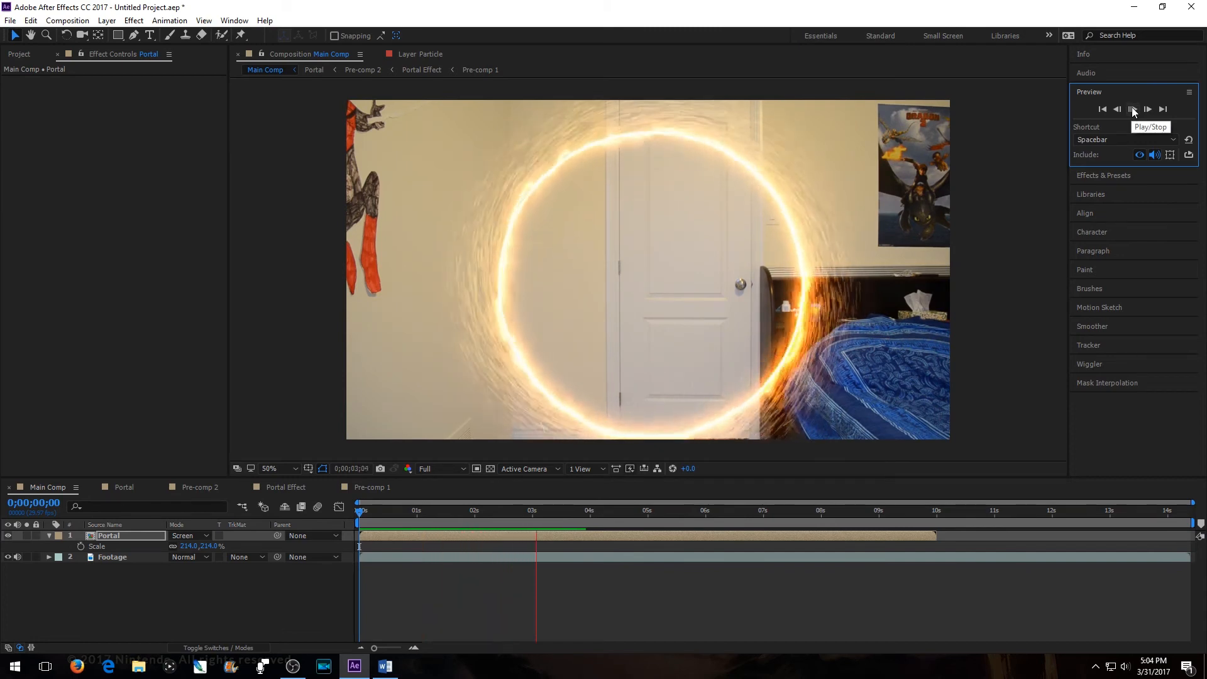
left_click(1132, 111)
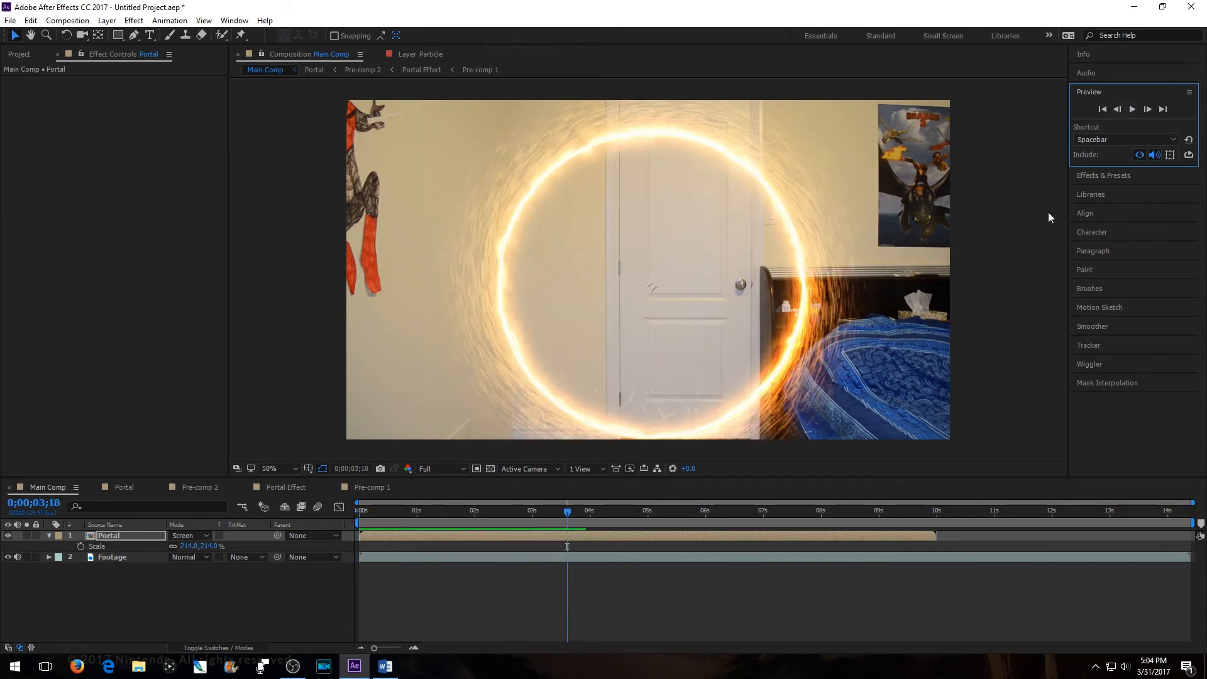
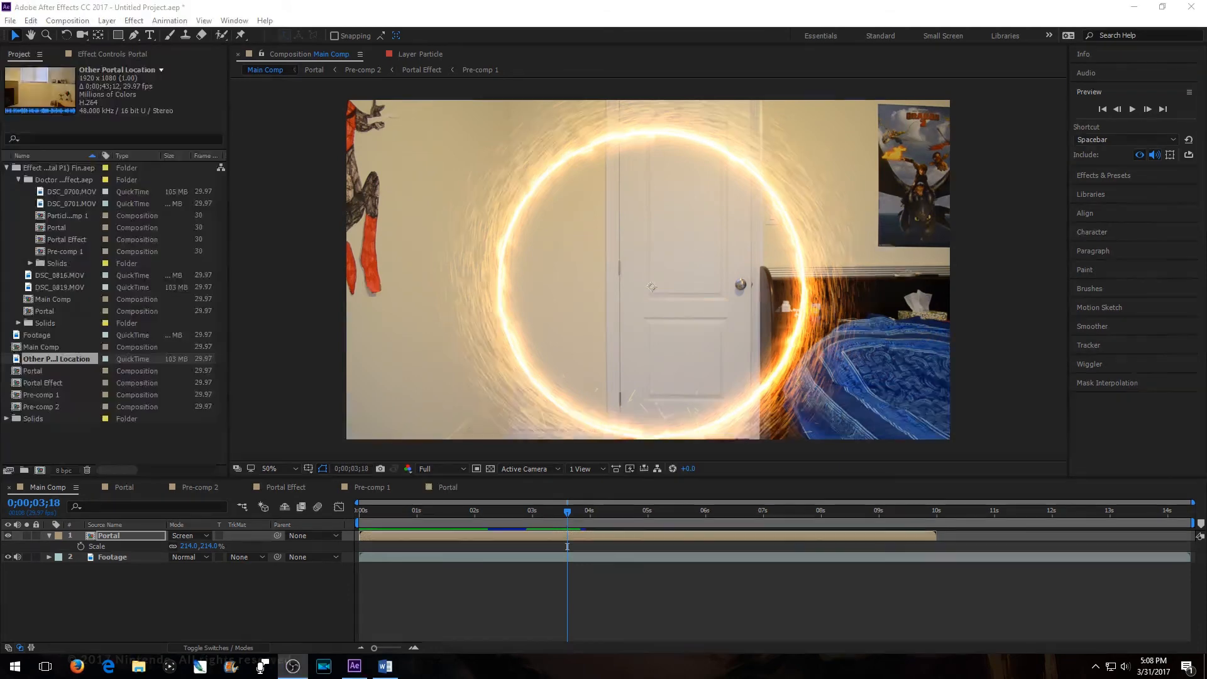
Step: Add the Other Portal Location footage to Pre-comp 2 as the lowest layer, beneath both Portal Effect layers
left_click(567, 546)
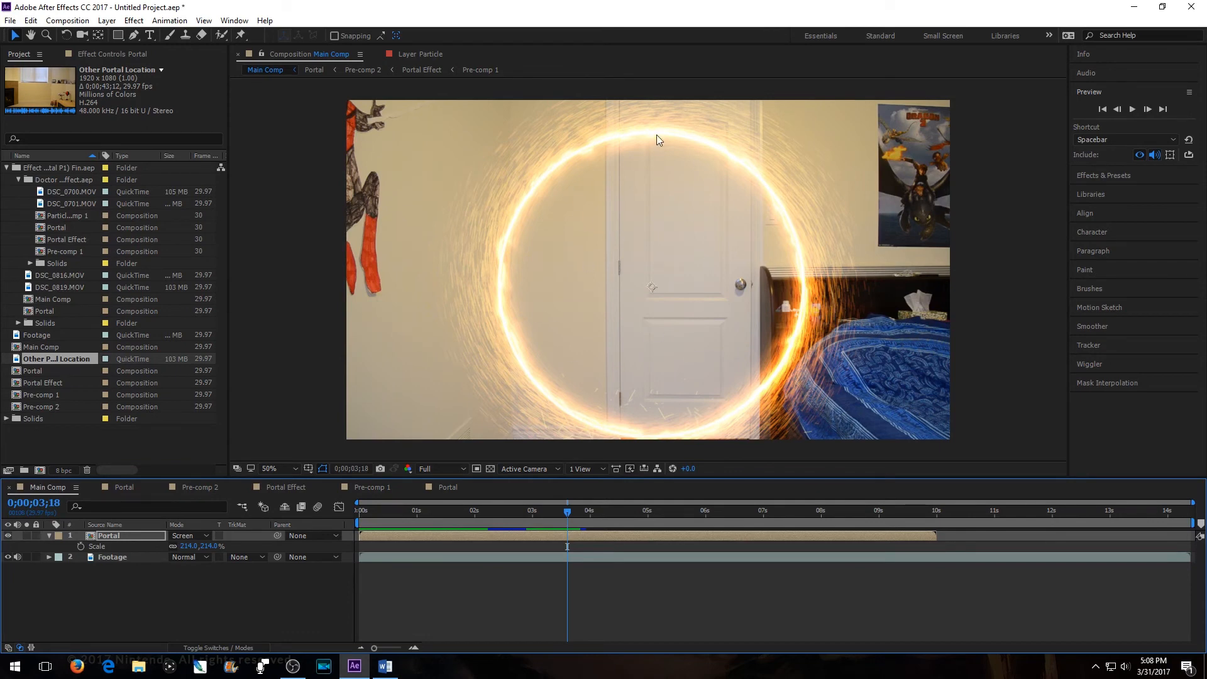
left_click(134, 488)
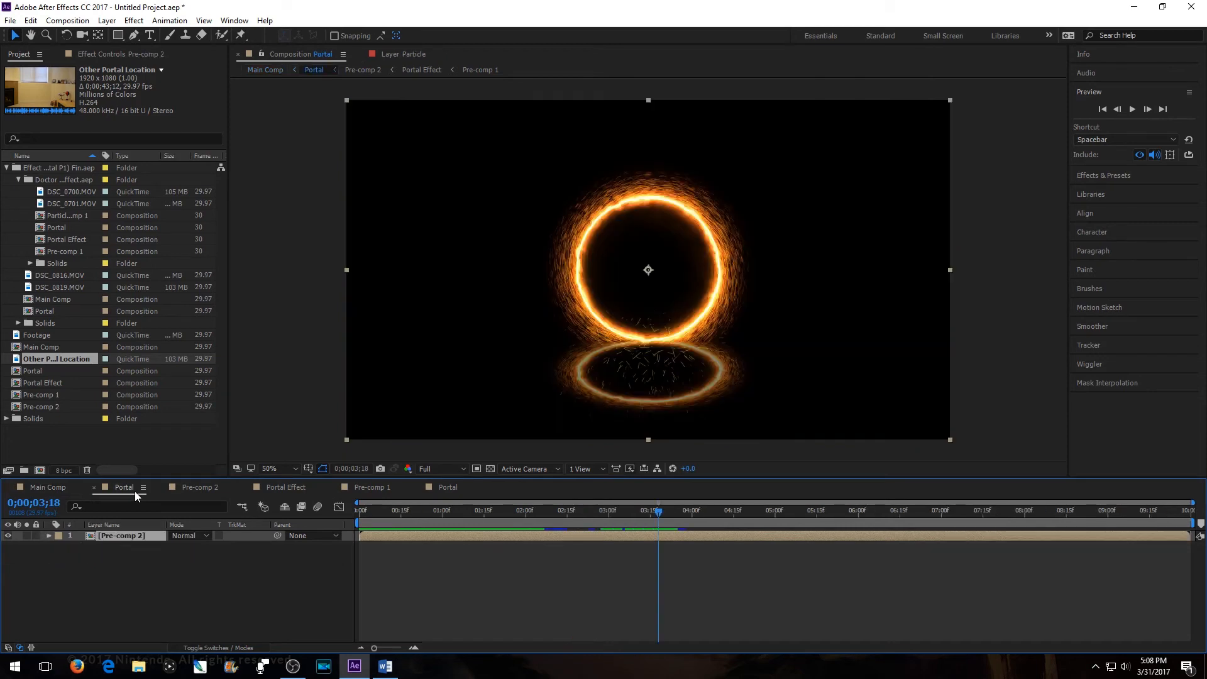
left_click(212, 489)
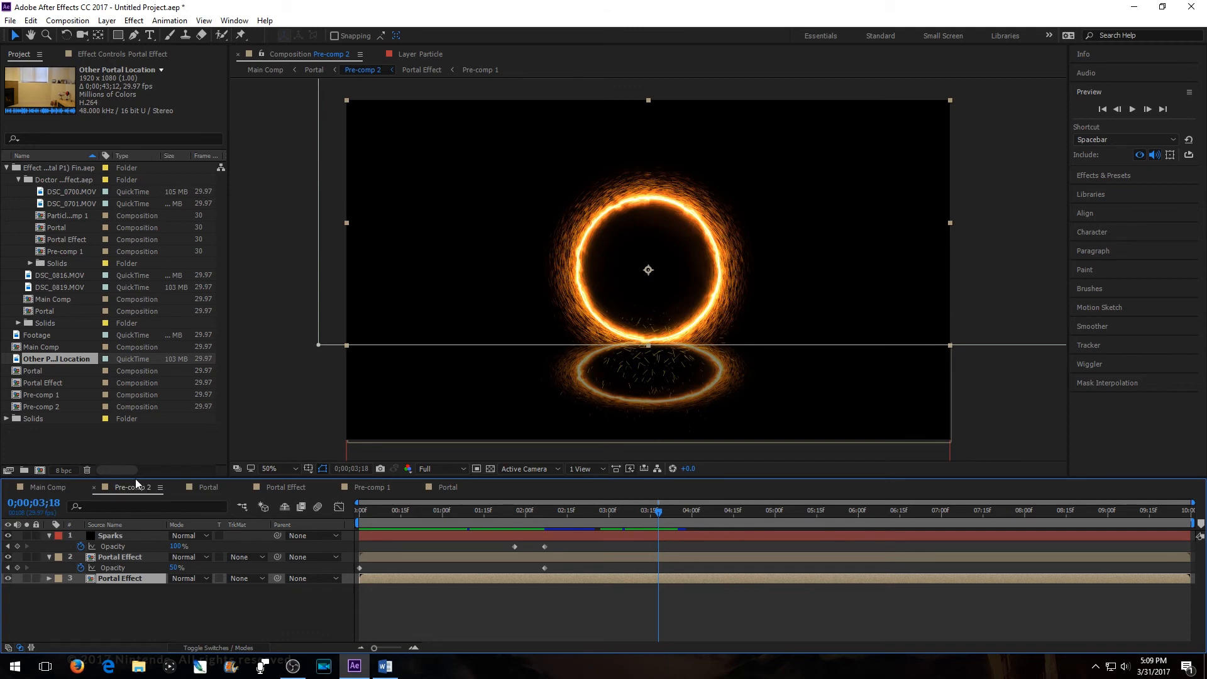
left_click(5, 168)
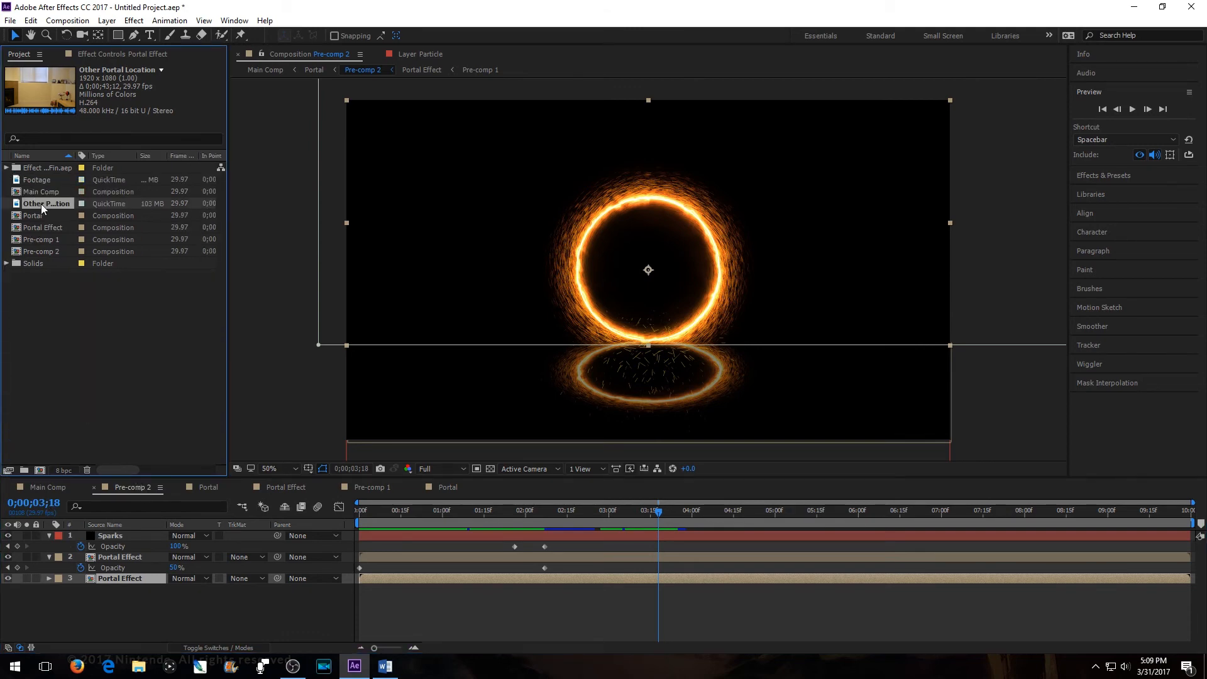
left_click_drag(40, 203, 140, 367)
left_click_drag(69, 311, 163, 598)
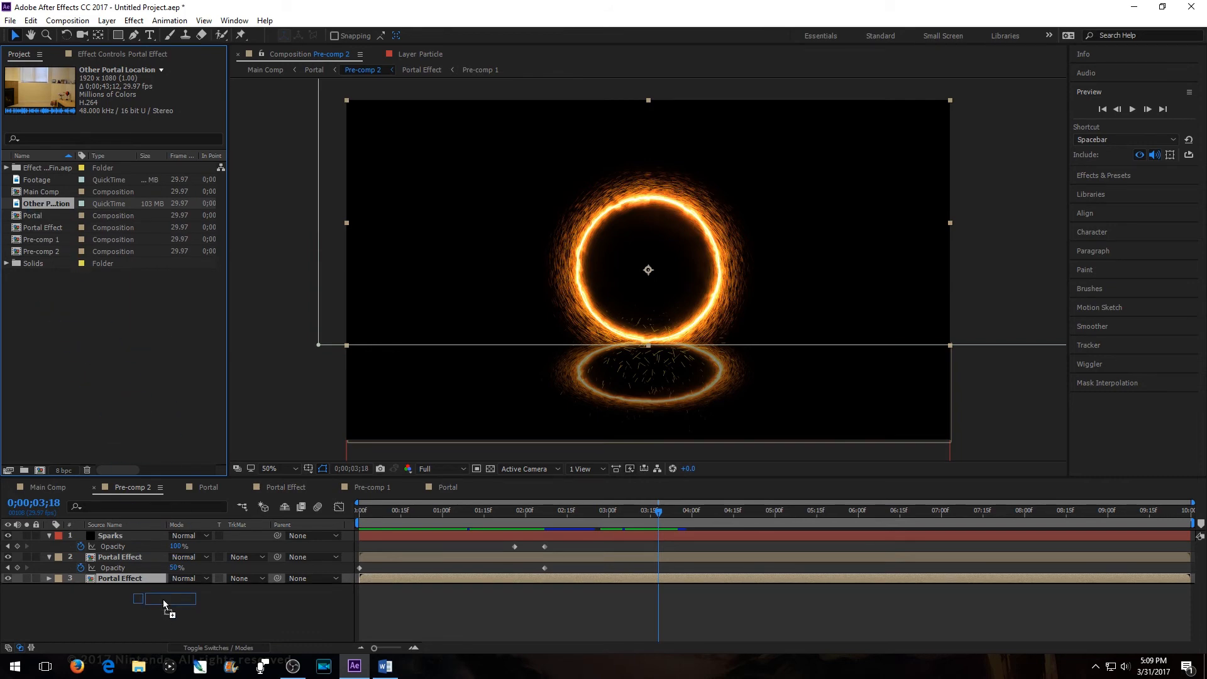
left_click_drag(163, 599, 163, 598)
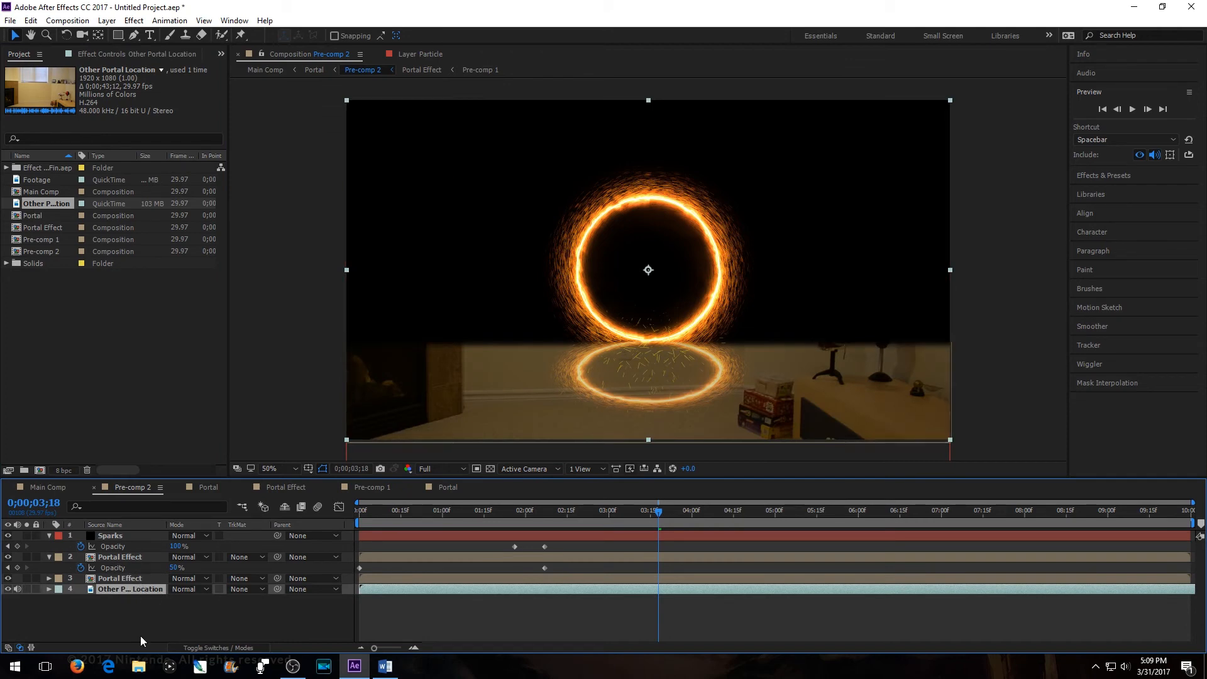
Step: Check the extents of the two Portal Effect layers in Pre-comp 2 and open the imported project's Portal composition
left_click(141, 556)
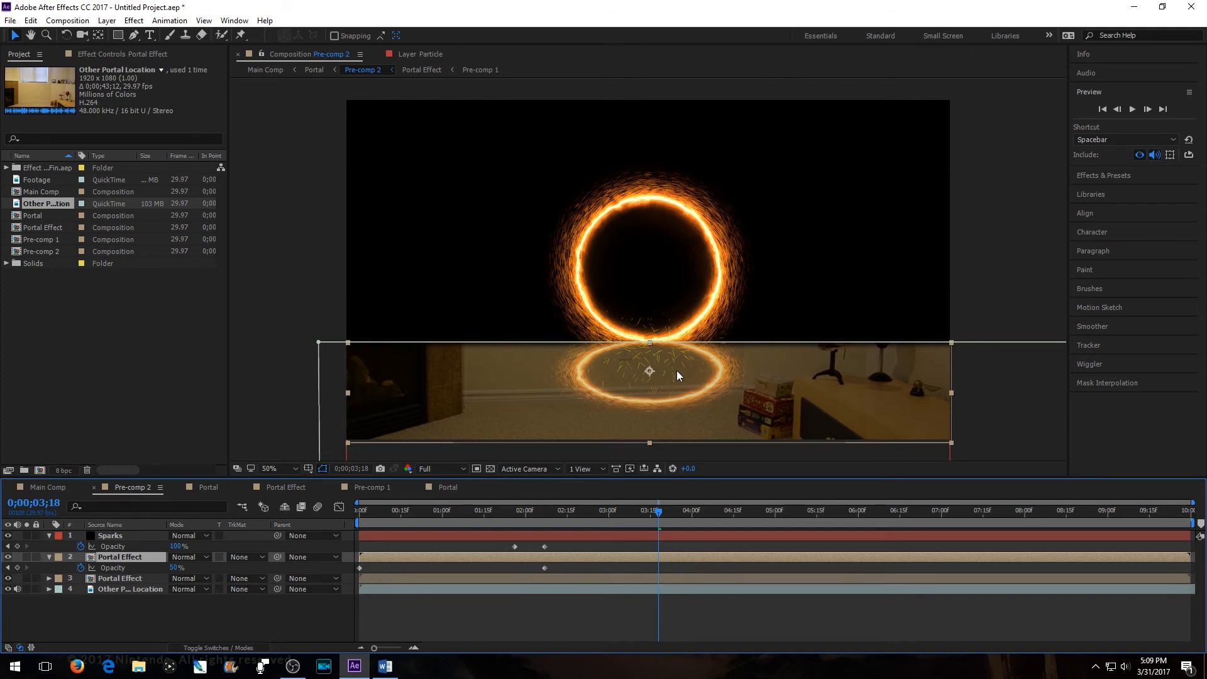
left_click(149, 578)
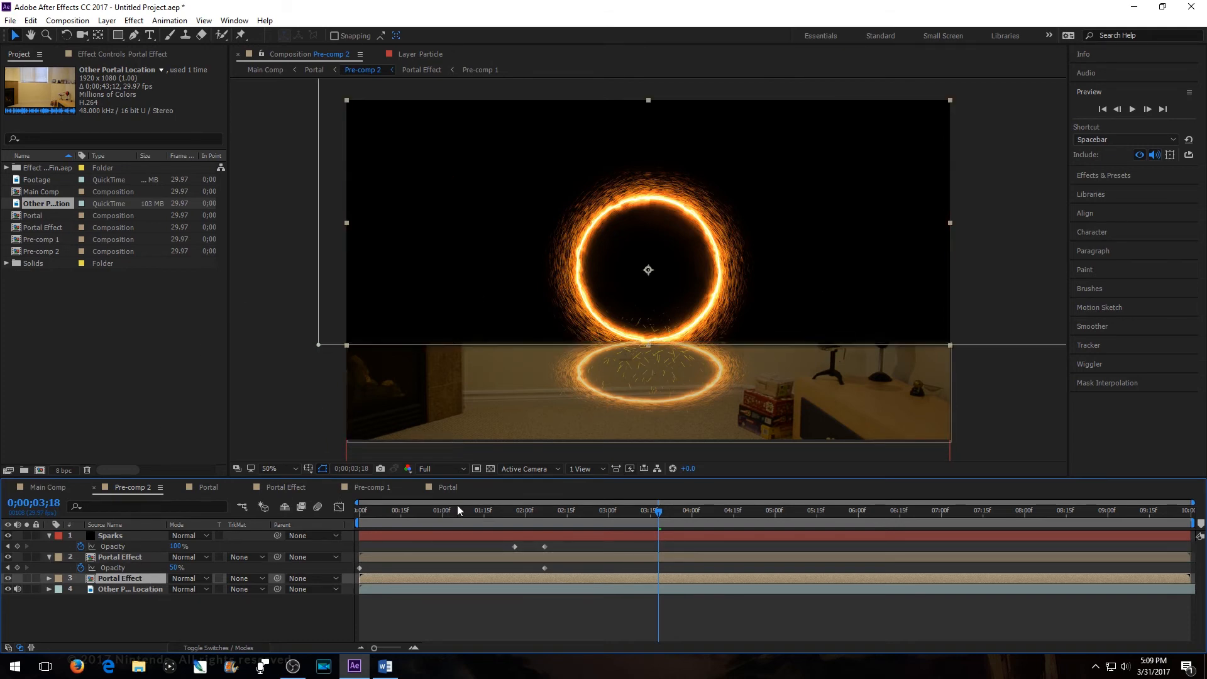
left_click(443, 488)
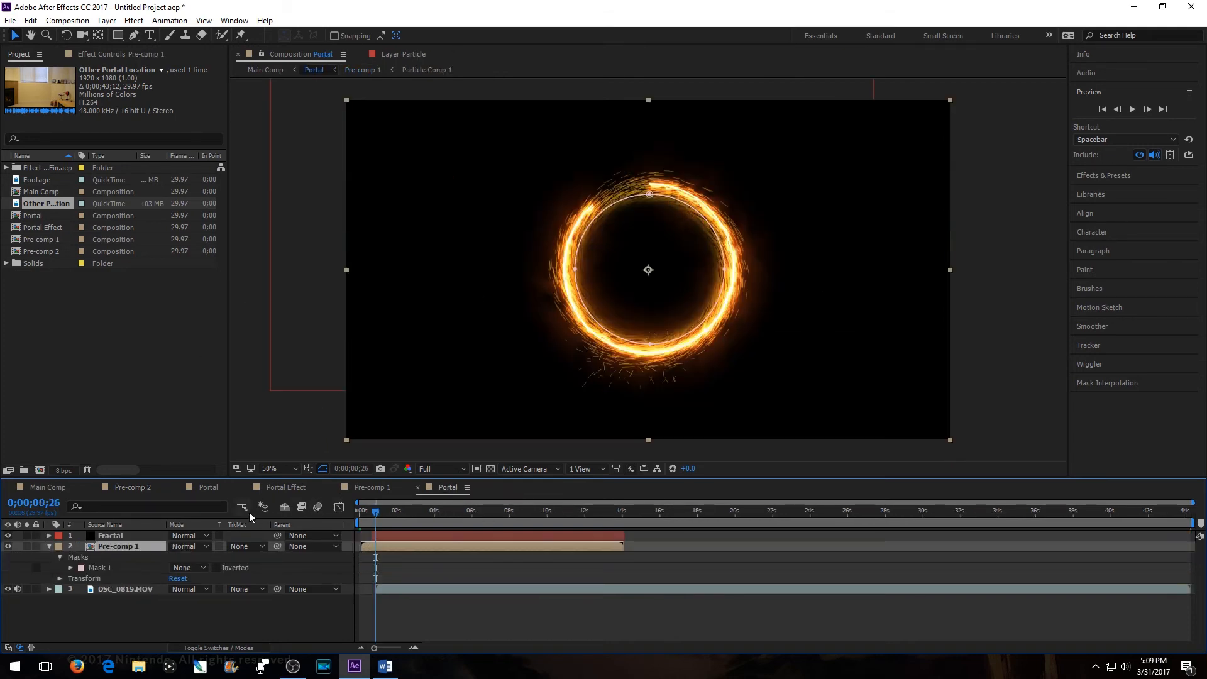
Step: Compare the layer setup in Pre-comp 2 with the masked Pre-comp 1 layer in the imported project's Portal composition
left_click(141, 489)
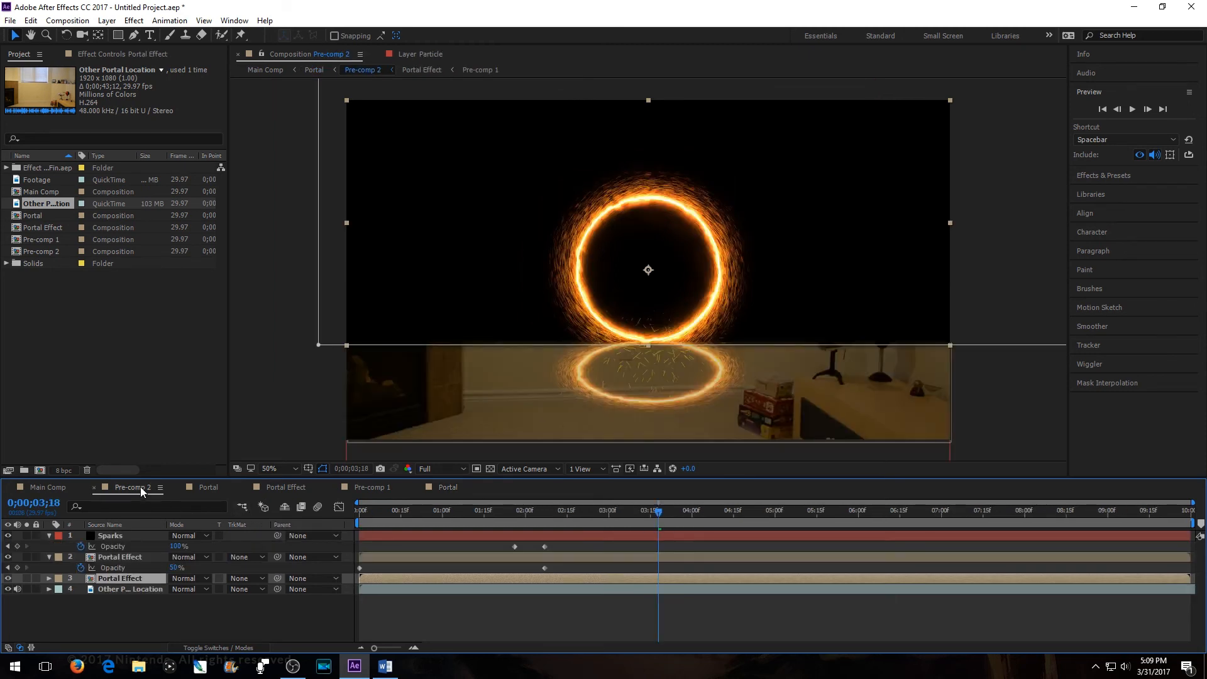
left_click(441, 489)
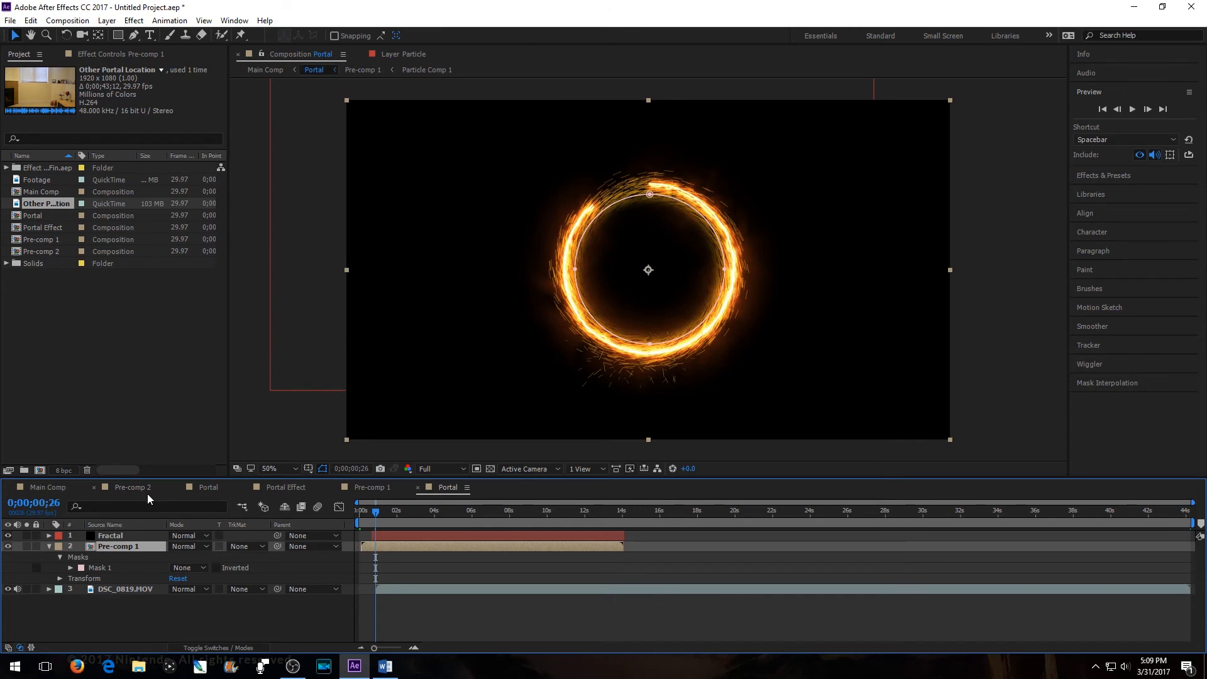
left_click(132, 489)
mouse_move(413, 269)
left_mouse_down()
mouse_move(396, 379)
mouse_move(439, 199)
mouse_move(423, 265)
left_mouse_up()
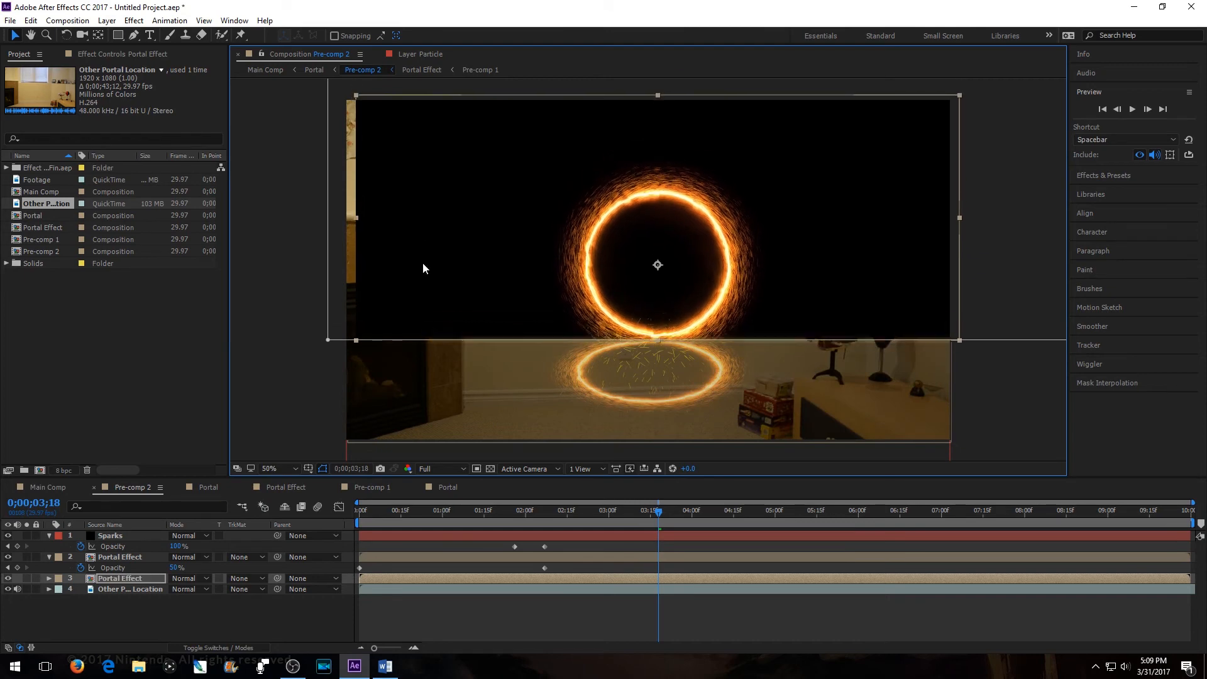
key("ctrl+z")
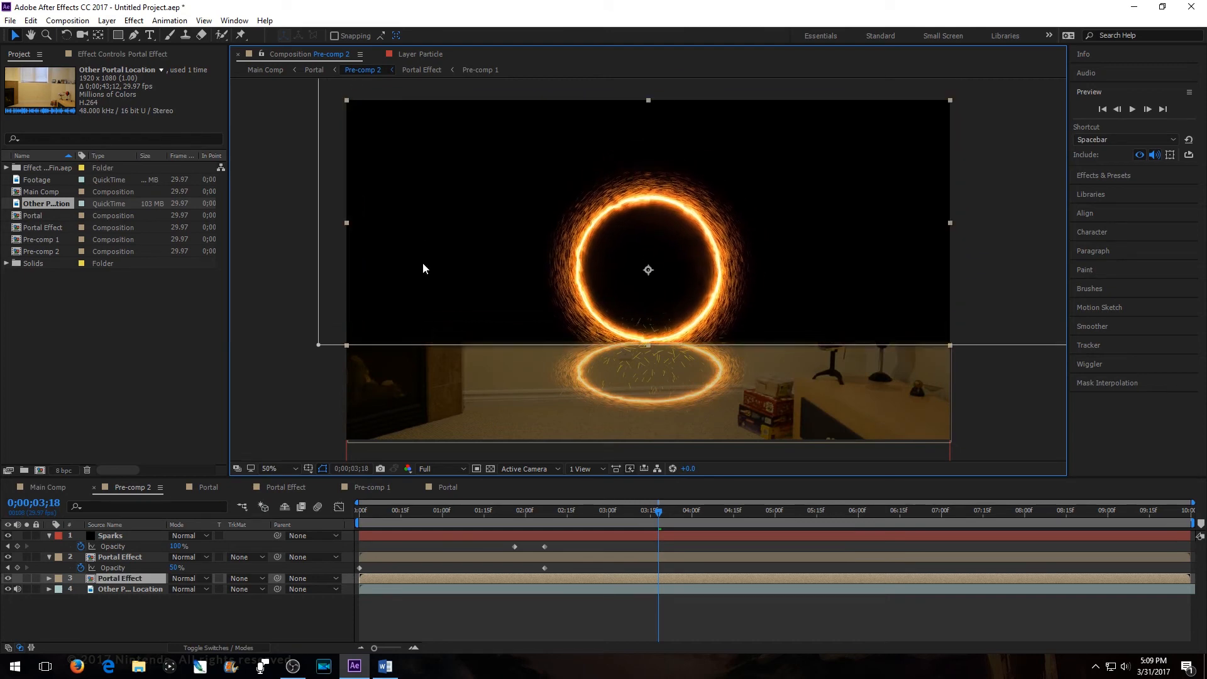
left_click(206, 579)
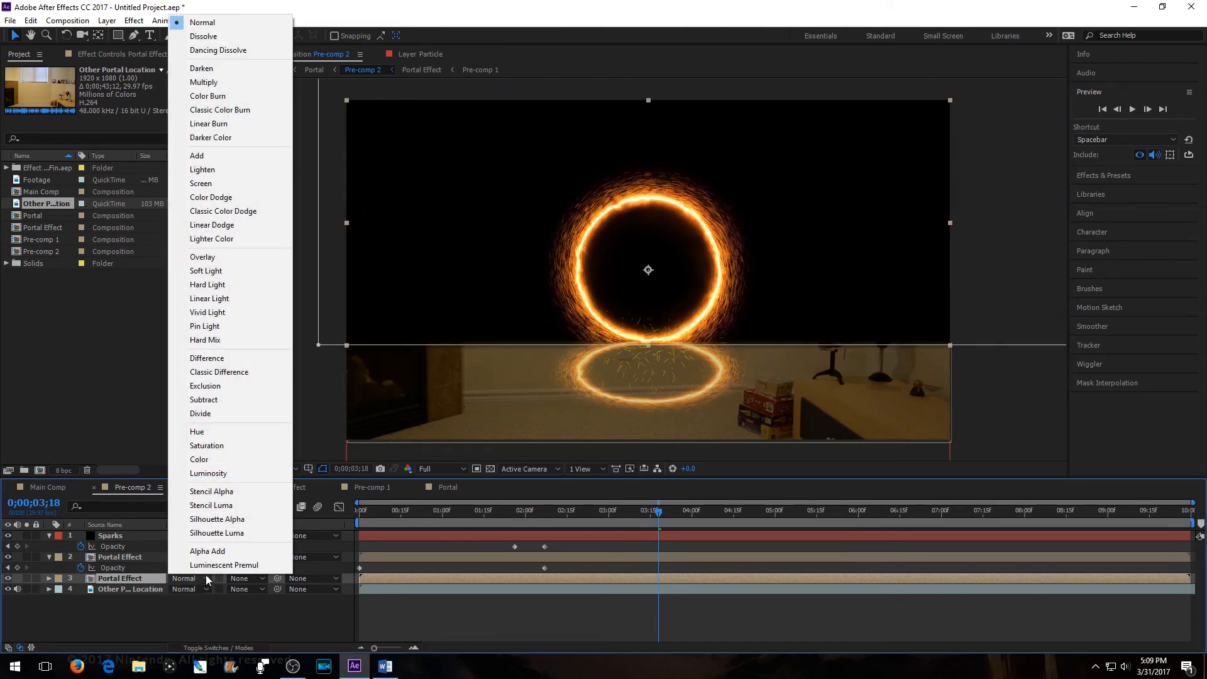
left_click(455, 485)
left_click(455, 485)
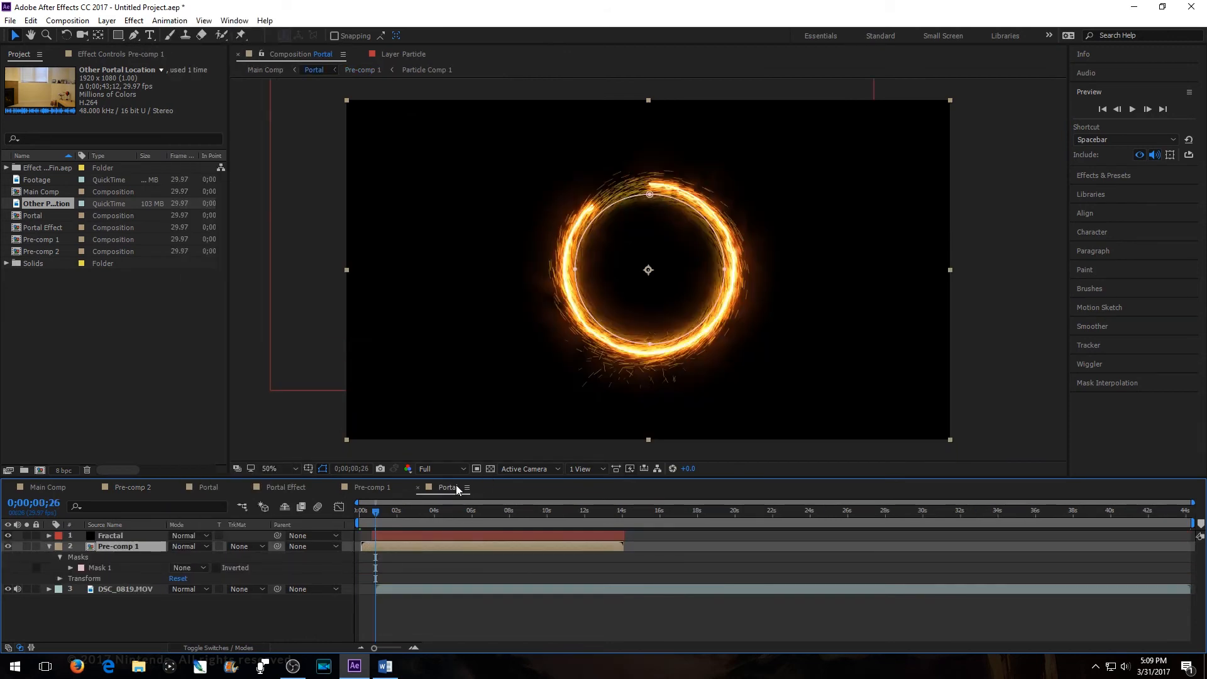
left_click(146, 490)
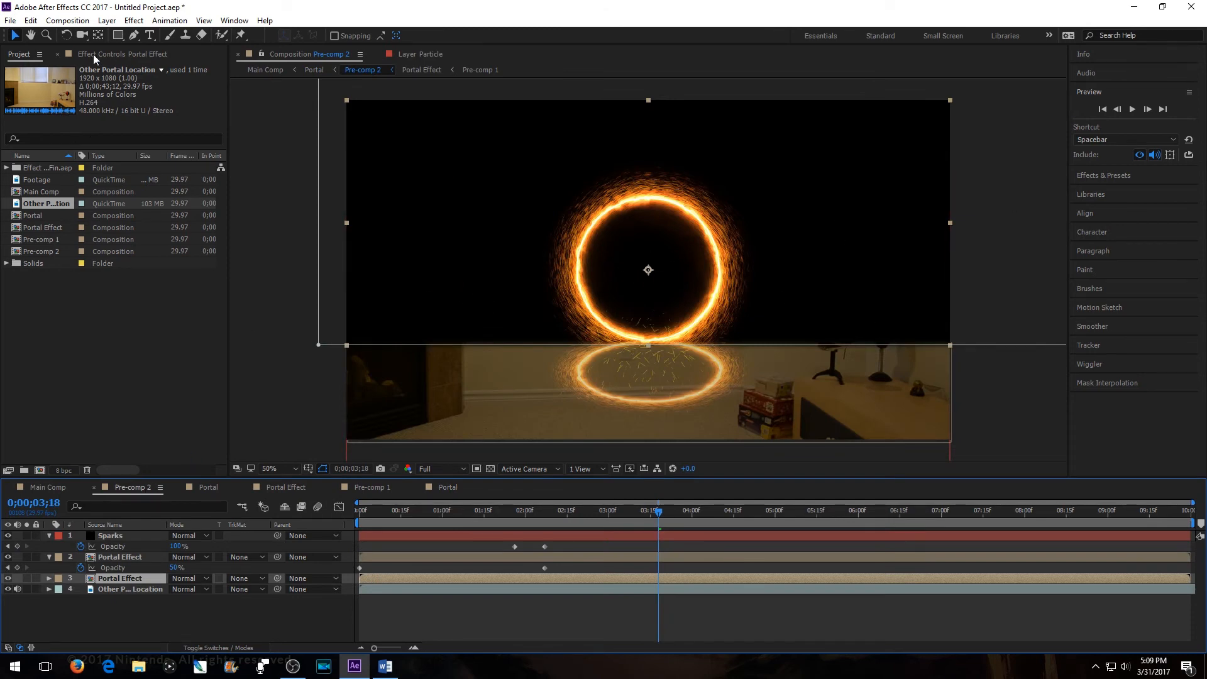
Step: Draw a circular mask on the lower Portal Effect layer, from the ring's center out to just inside its glowing edge
left_click_drag(124, 37, 164, 63)
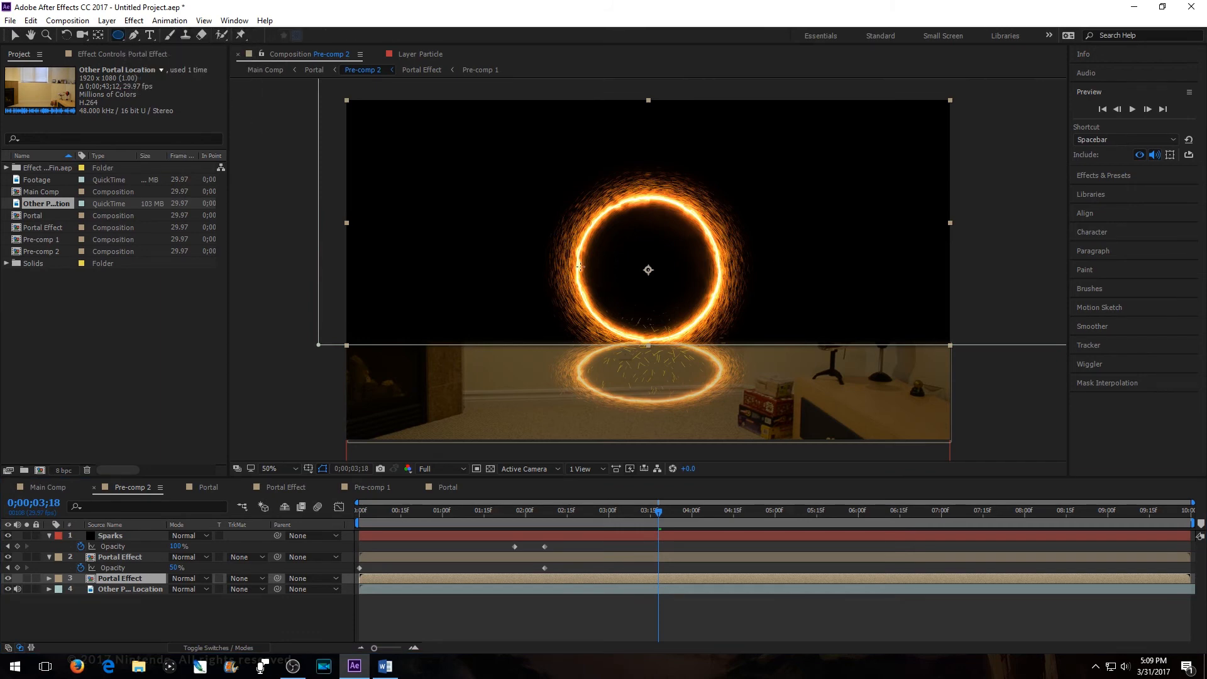
key("period")
left_click(647, 269)
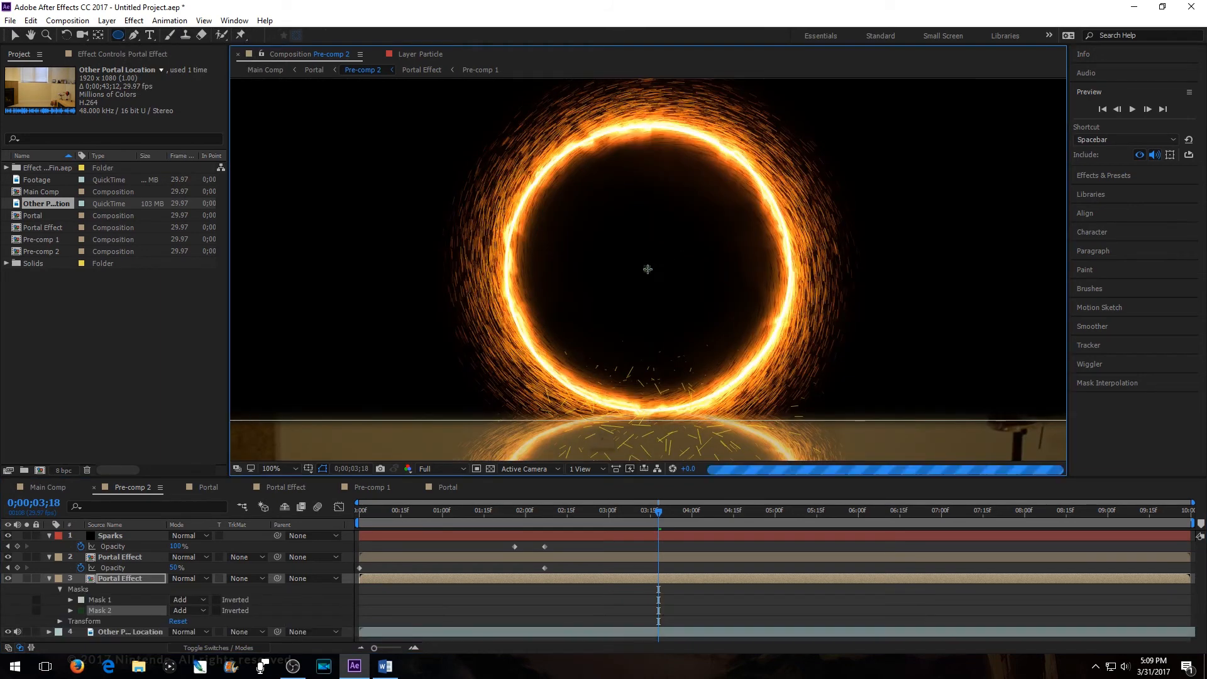
left_click_drag(647, 269, 772, 398)
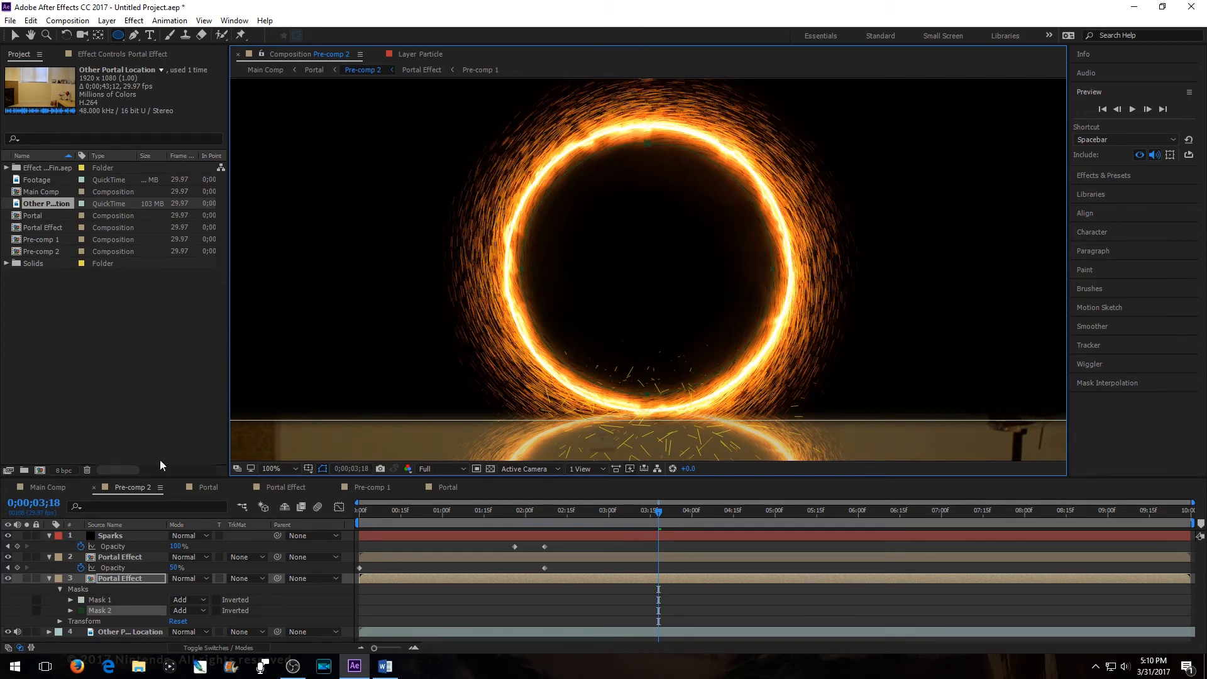
Step: Set the circular Mask 2 to Subtract so the other location shows through the portal
left_click(113, 602)
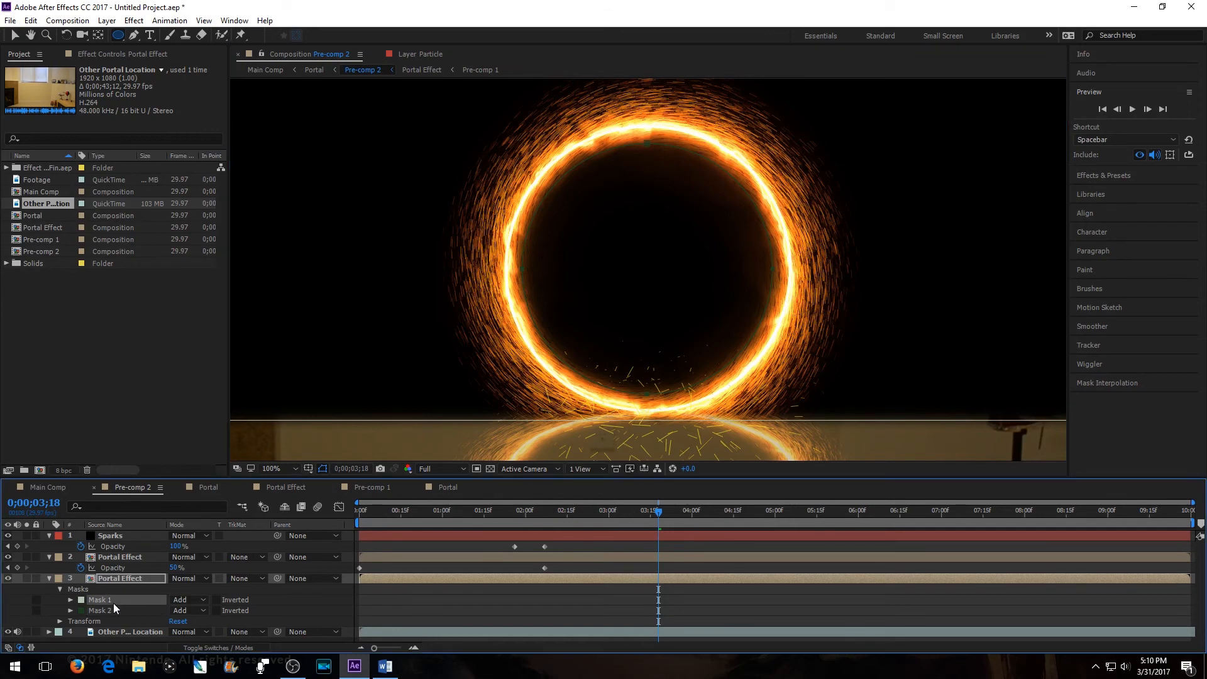
key("comma")
key("comma")
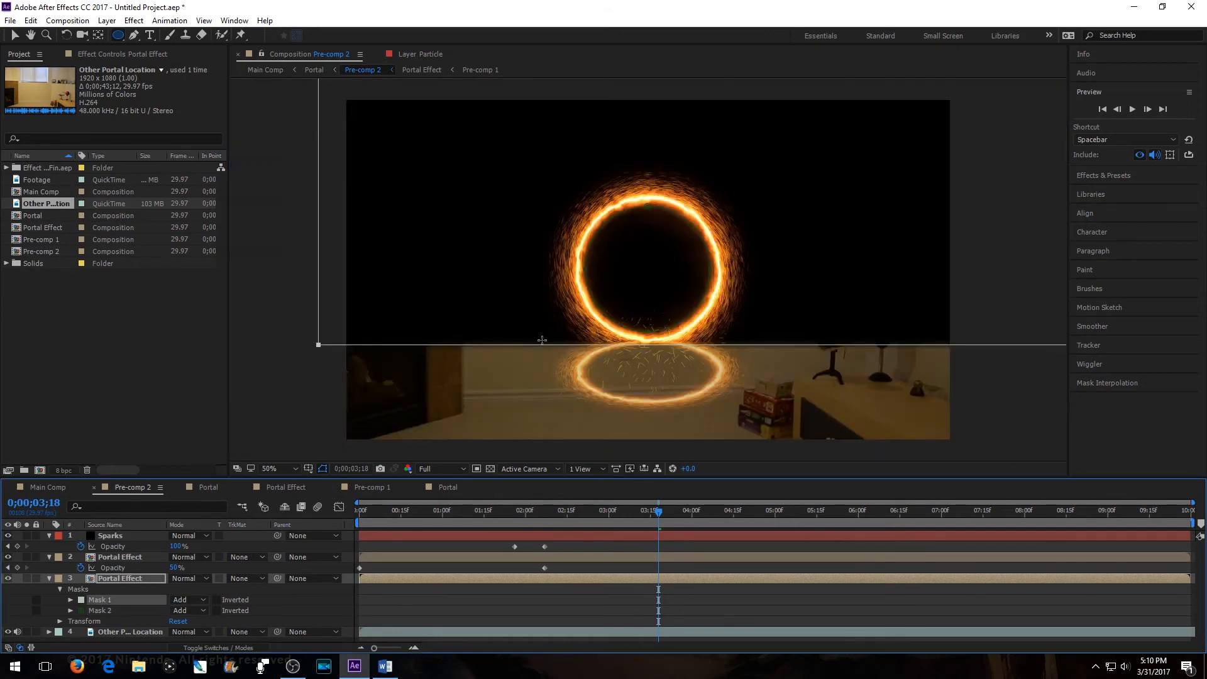
key("period")
left_click(146, 606)
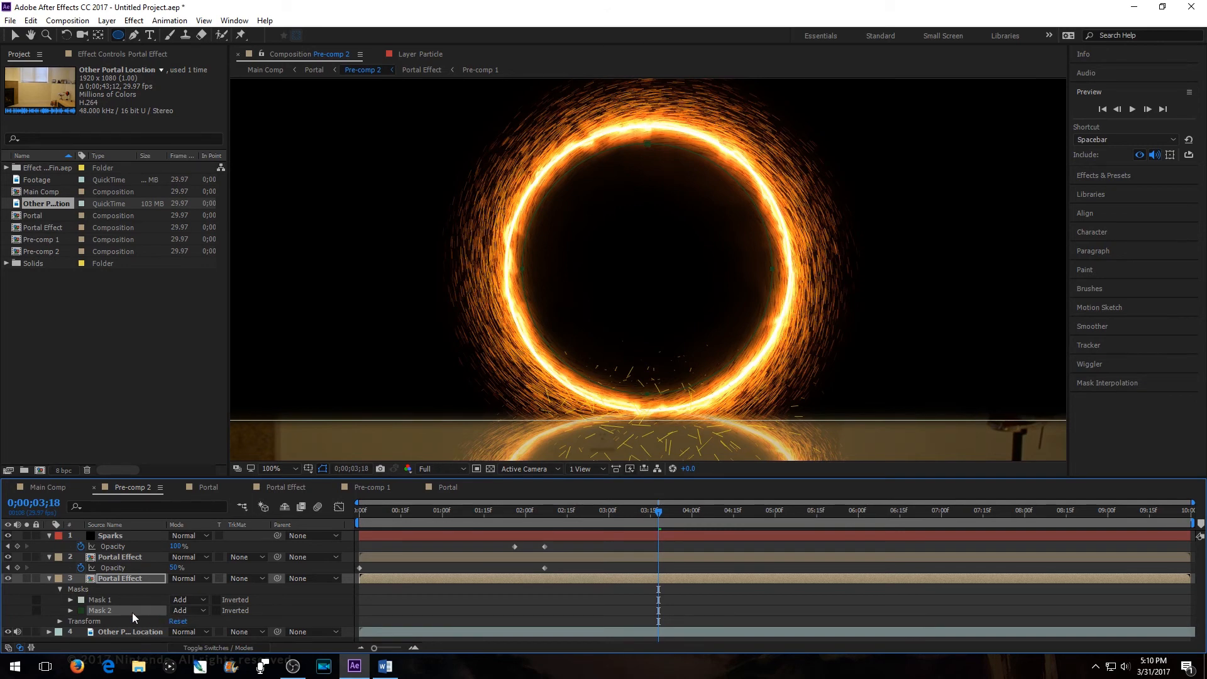
left_click(180, 610)
left_click(233, 548)
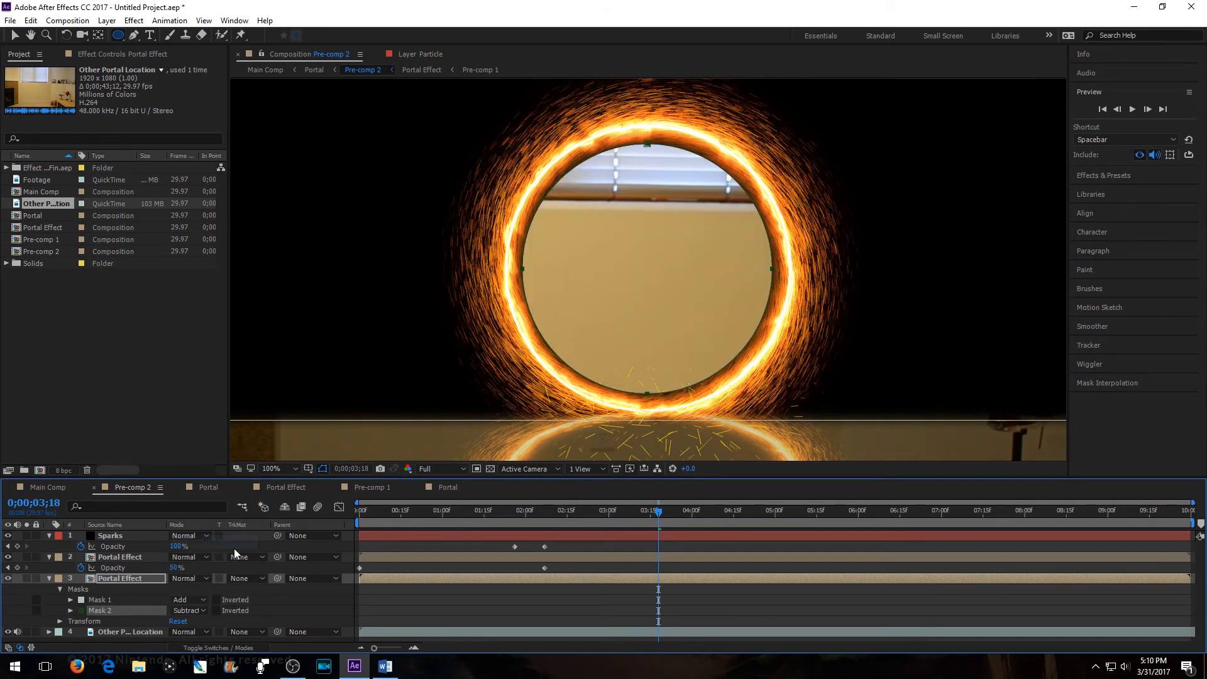
key("comma")
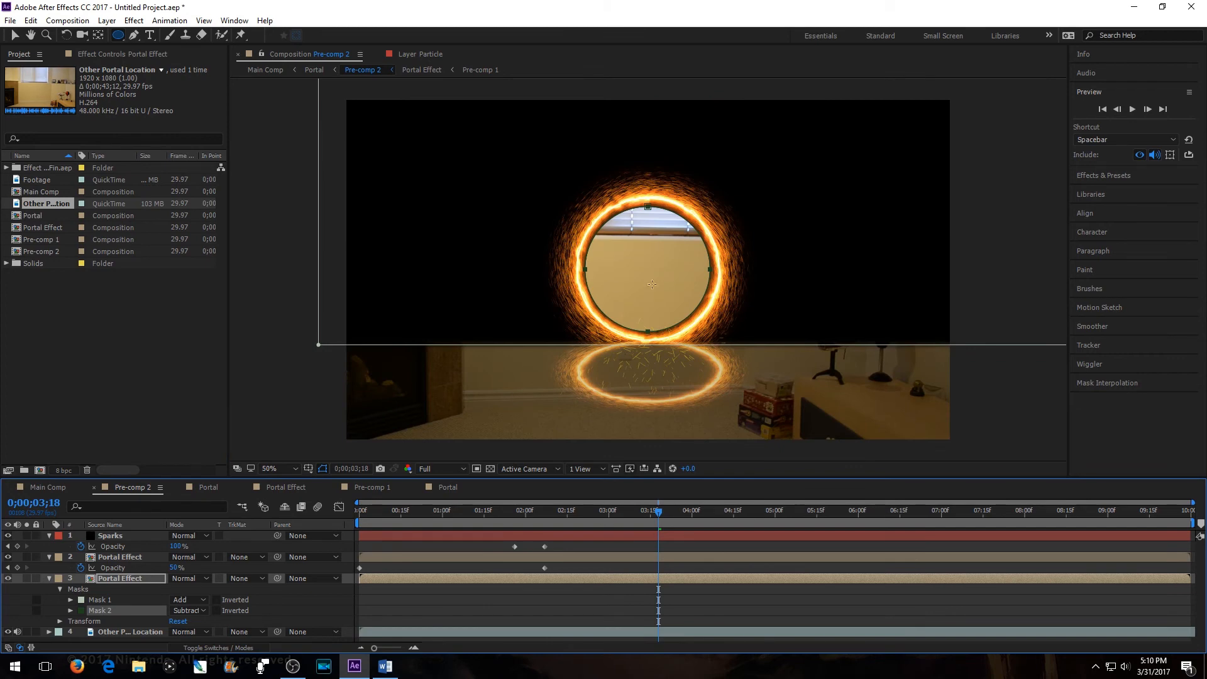
key("period")
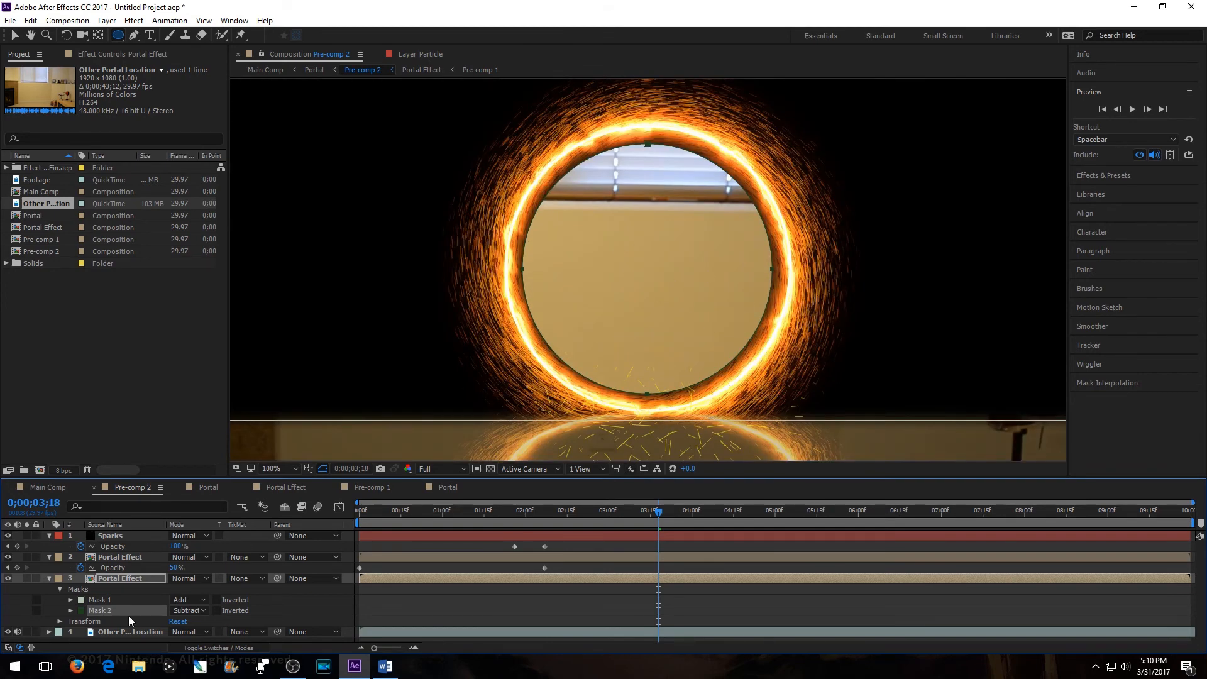
Step: Feather Mask 2 by 15 pixels and hide the mask outlines in the composition view
key("f")
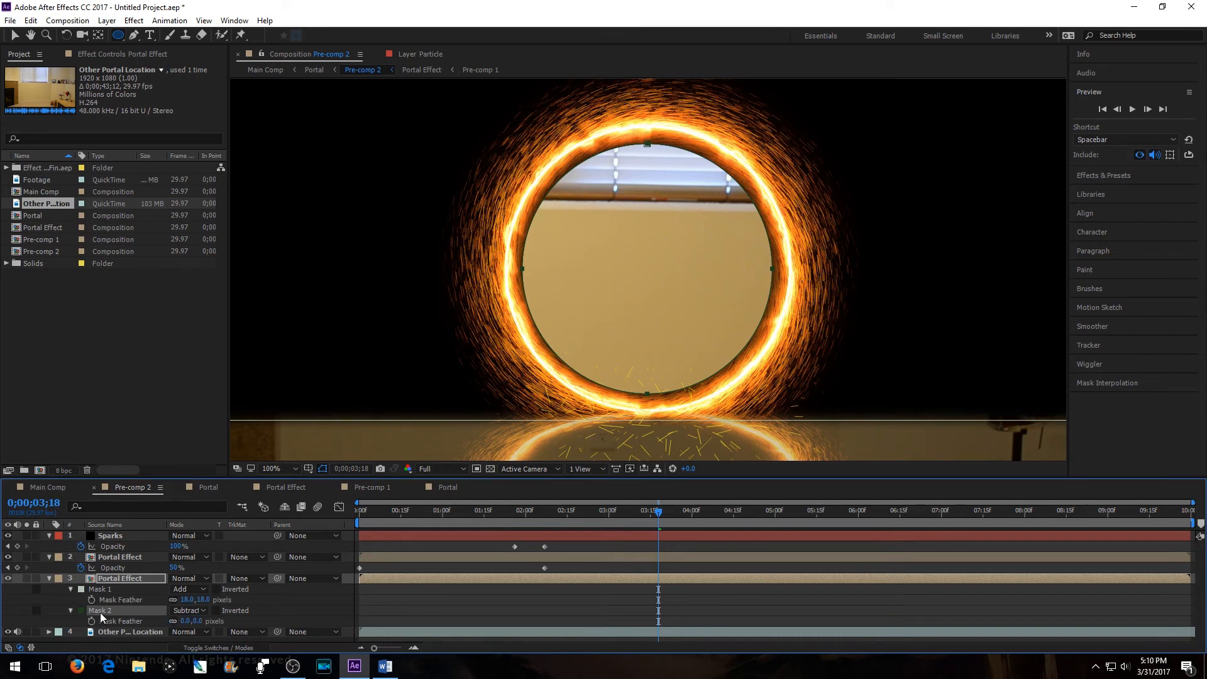
left_click(185, 621)
type("15")
key("Return")
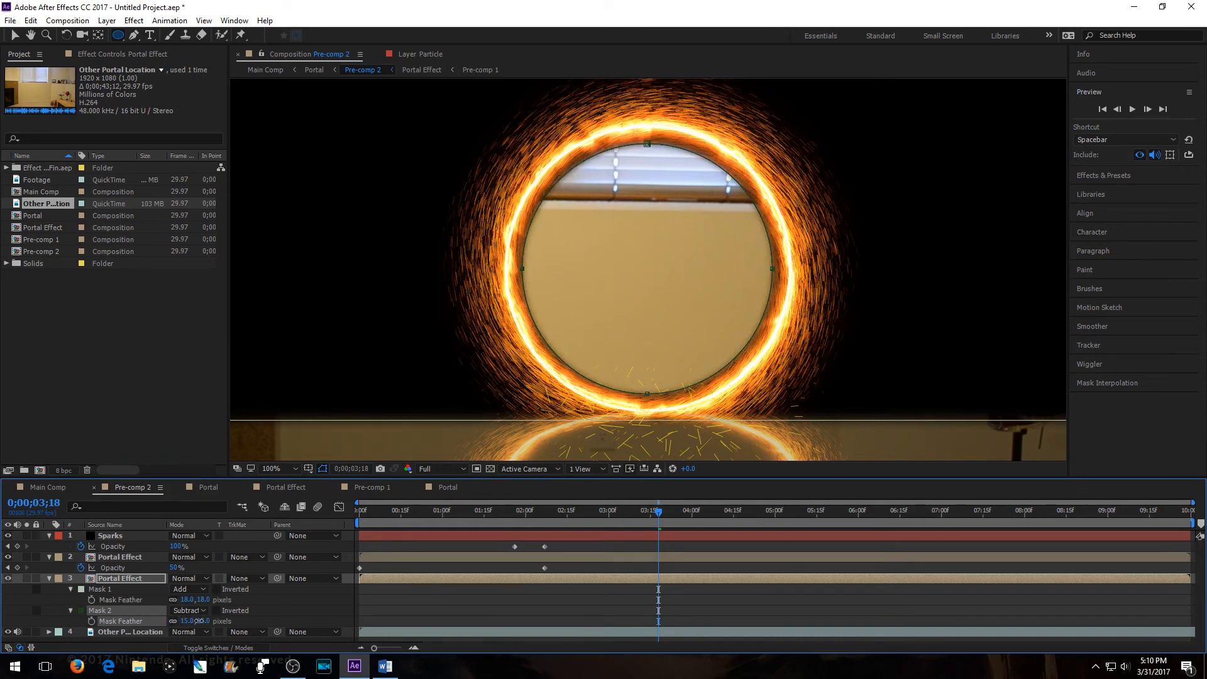
left_click(323, 468)
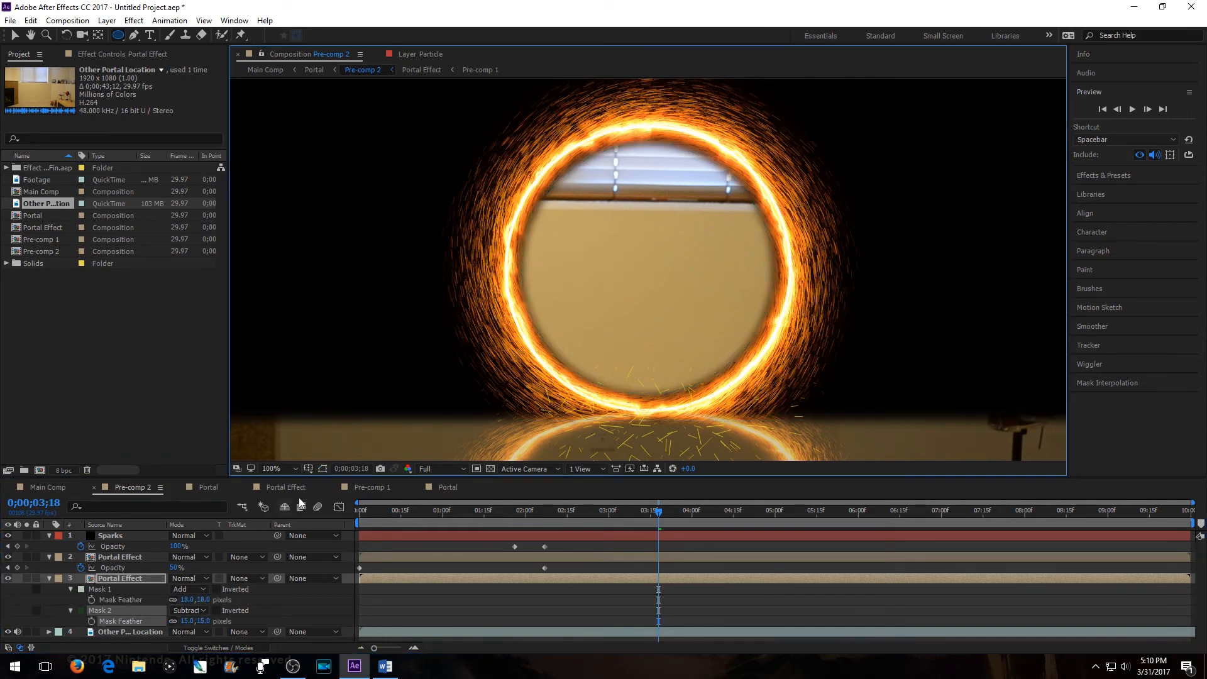
Step: Reset Mask 2's feather to 0 and raise it to 33 pixels to soften the portal opening's edge
left_click(186, 621)
type("0")
key("Return")
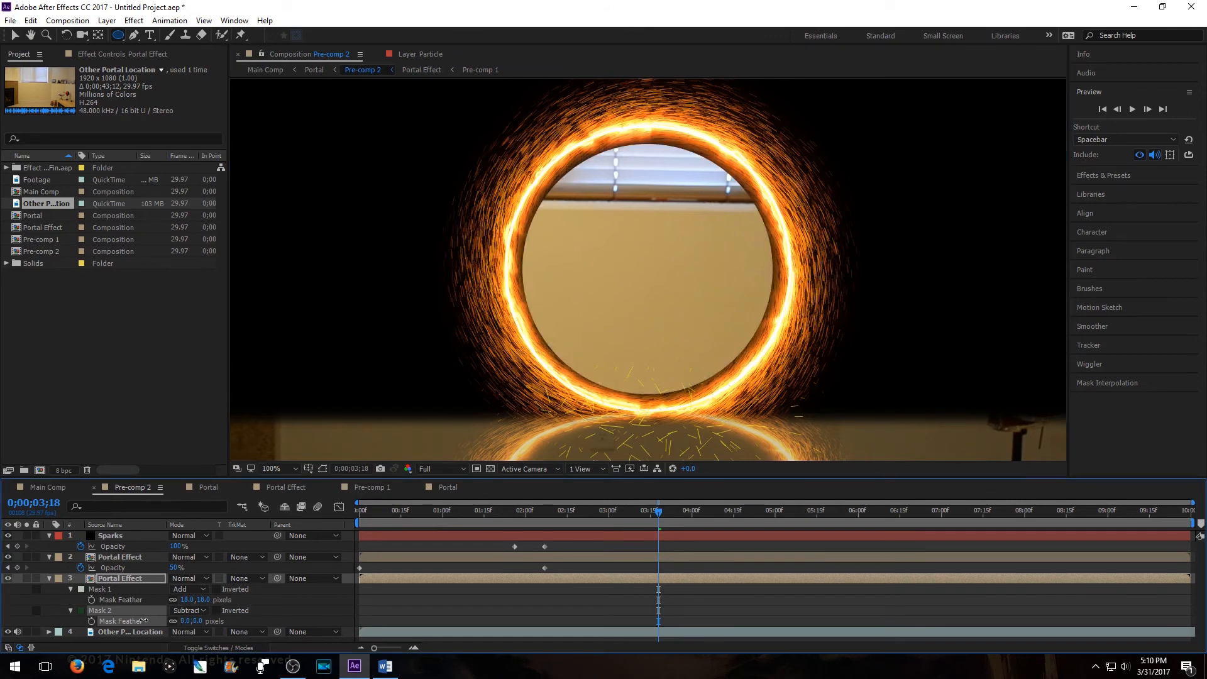
left_click_drag(144, 620, 166, 621)
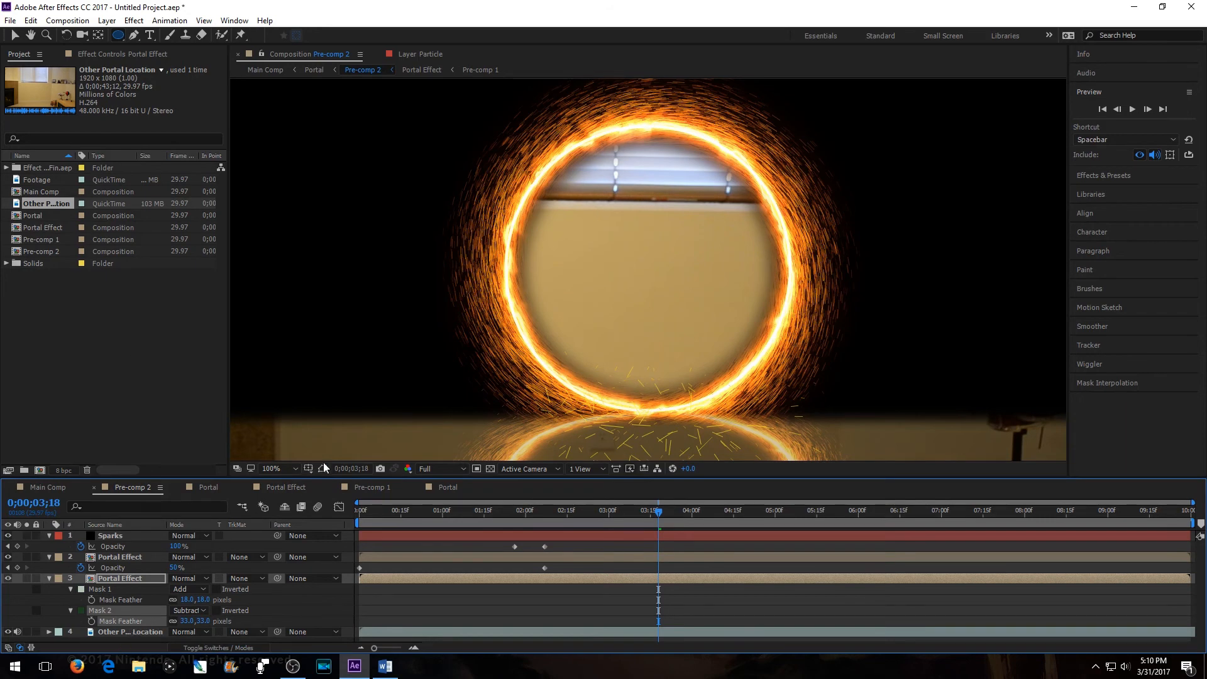
scroll(364, 427, "down", 2)
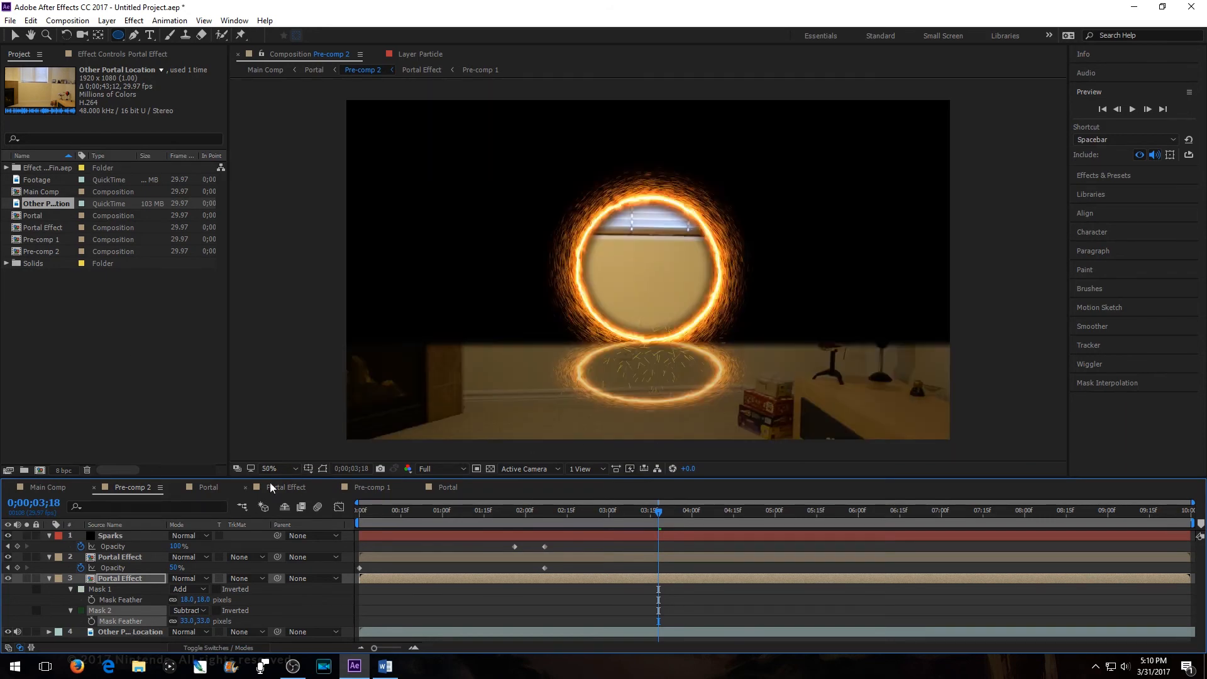
Step: Scale the Other Portal Location layer down to 41% so more of the room fits inside the ring
left_click(139, 632)
key("s")
left_click_drag(186, 641, 152, 644)
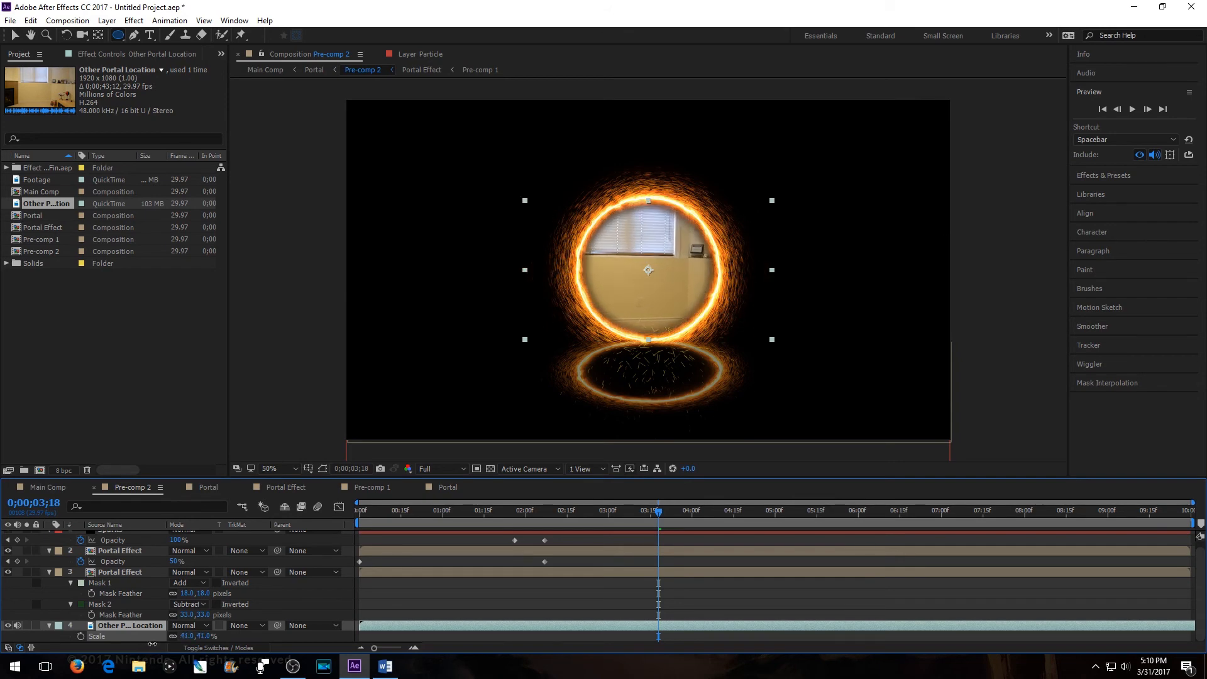
scroll(606, 359, "up", 1)
scroll(605, 359, "down", 2)
scroll(605, 359, "up", 1)
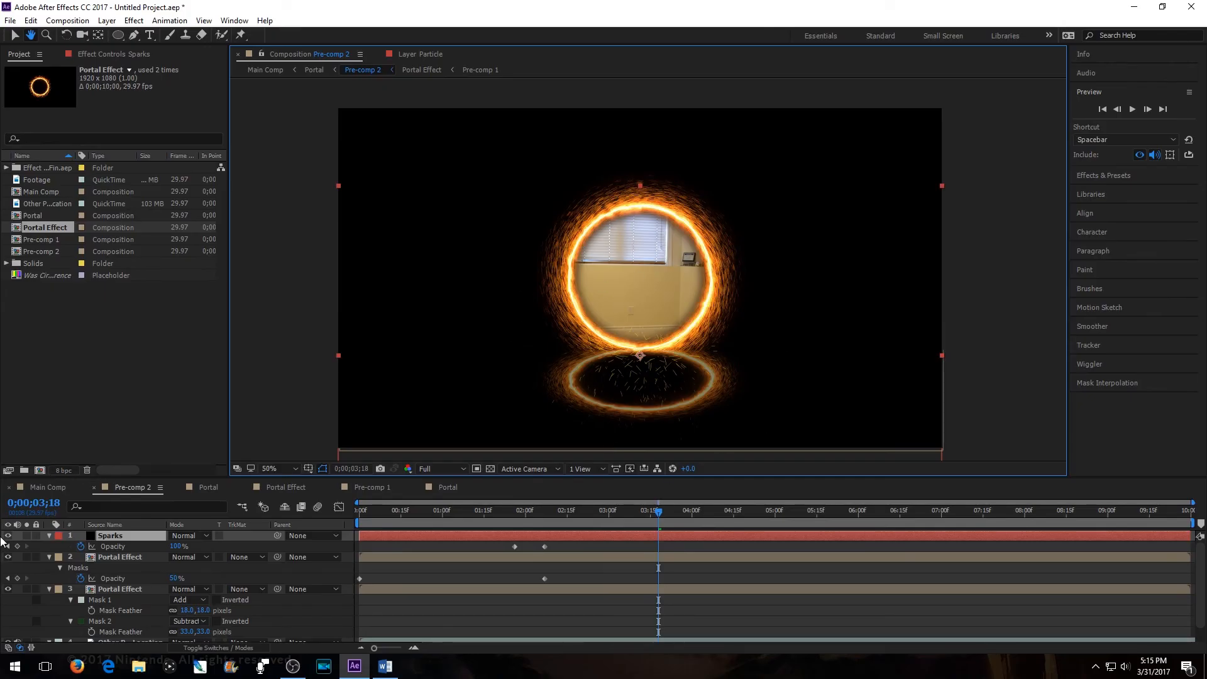
Step: Reactivate the Selection tool, check the portal over the footage in Main Comp, and open the imported project's Main Comp for reference
left_click(14, 35)
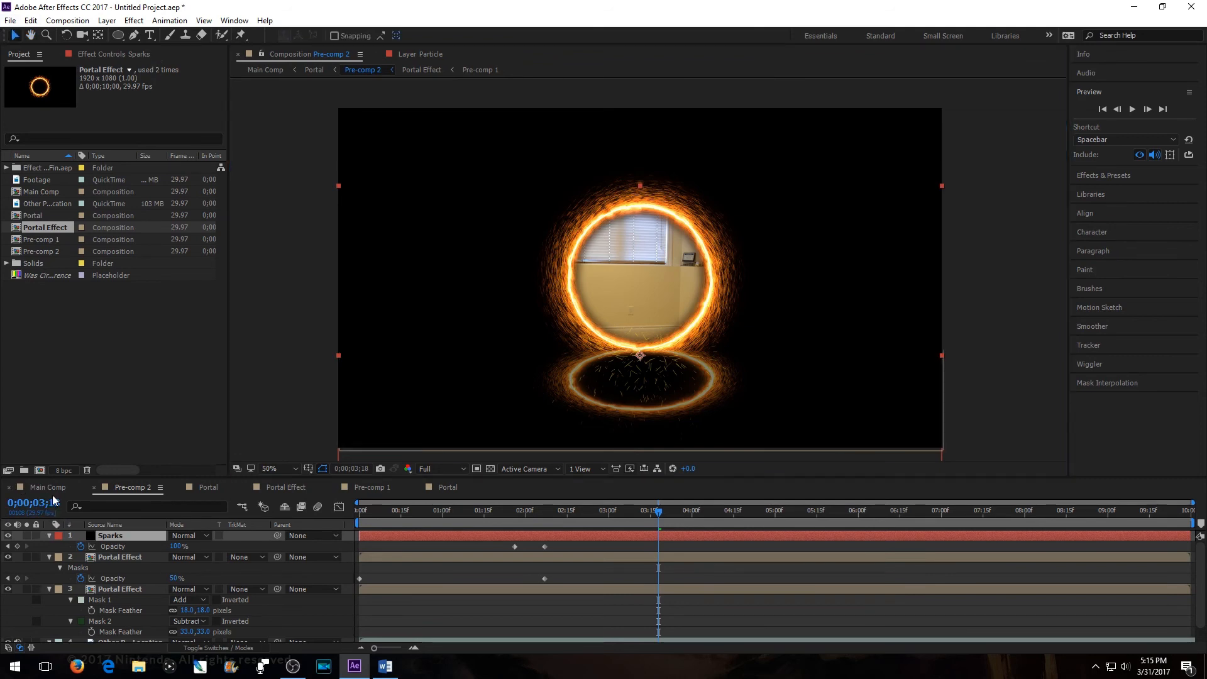
left_click(56, 488)
scroll(776, 322, "down", 2)
scroll(777, 322, "up", 2)
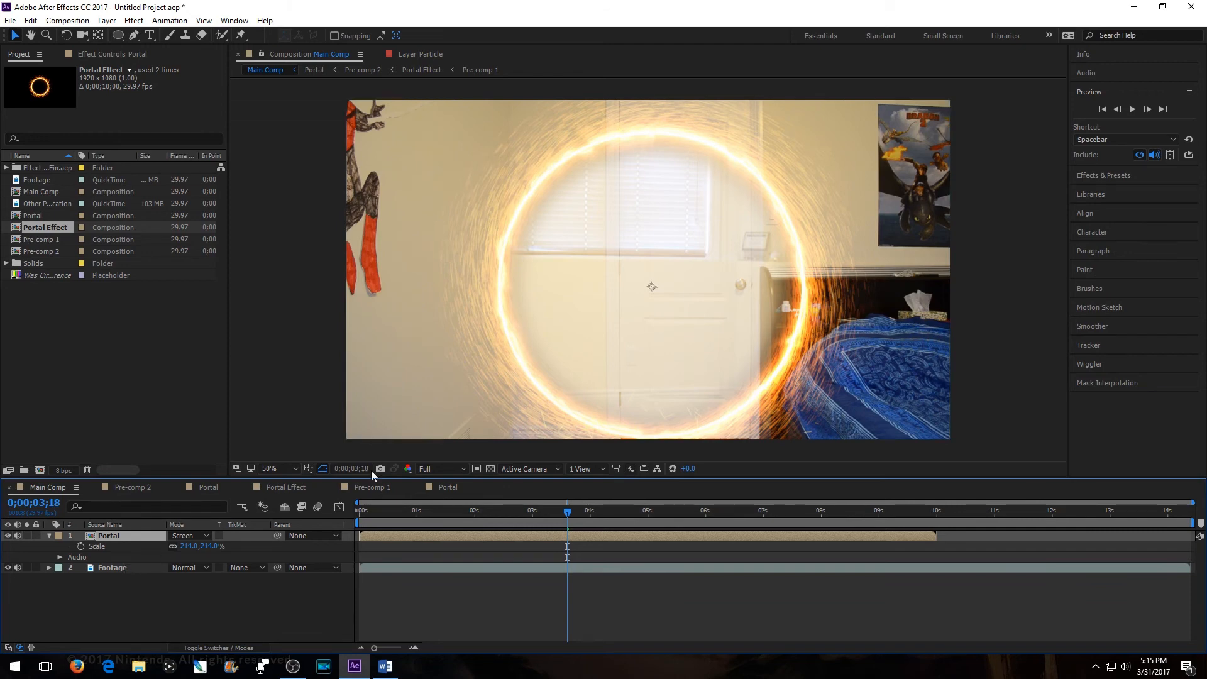
left_click(6, 167)
double_click(72, 296)
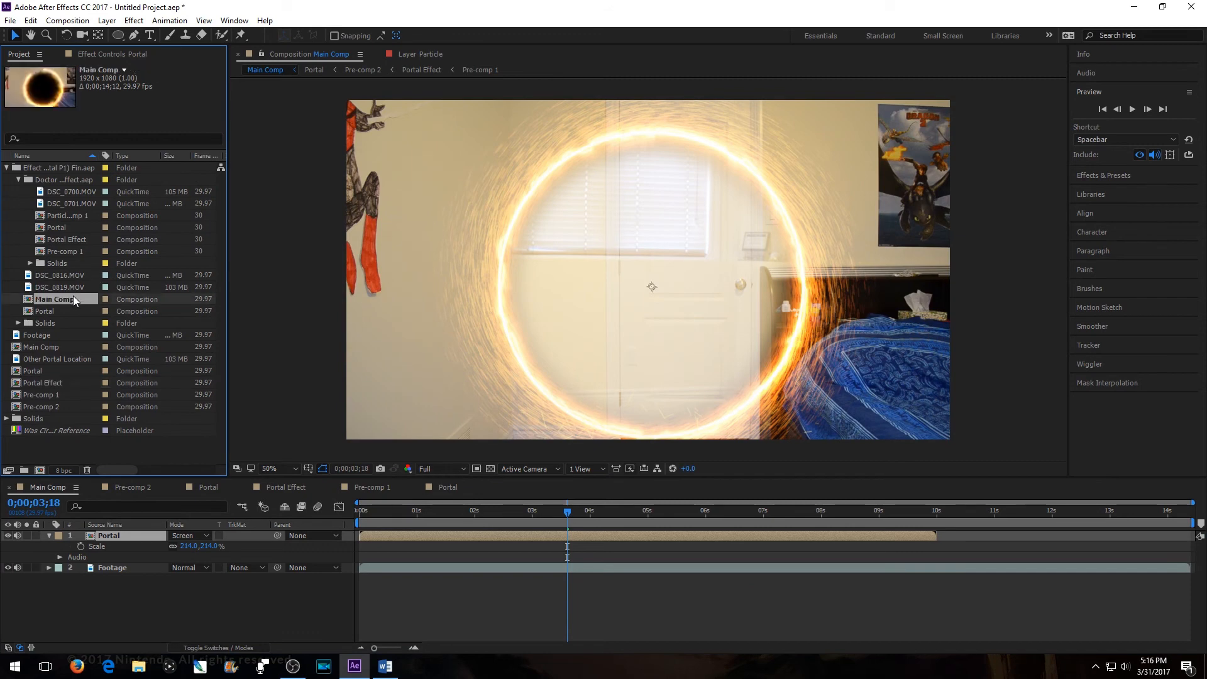
left_click(145, 545)
Step: Duplicate the Footage layer in the current project's Main Comp and place the copy directly beneath the Portal layer
left_click(50, 488)
left_click(134, 570)
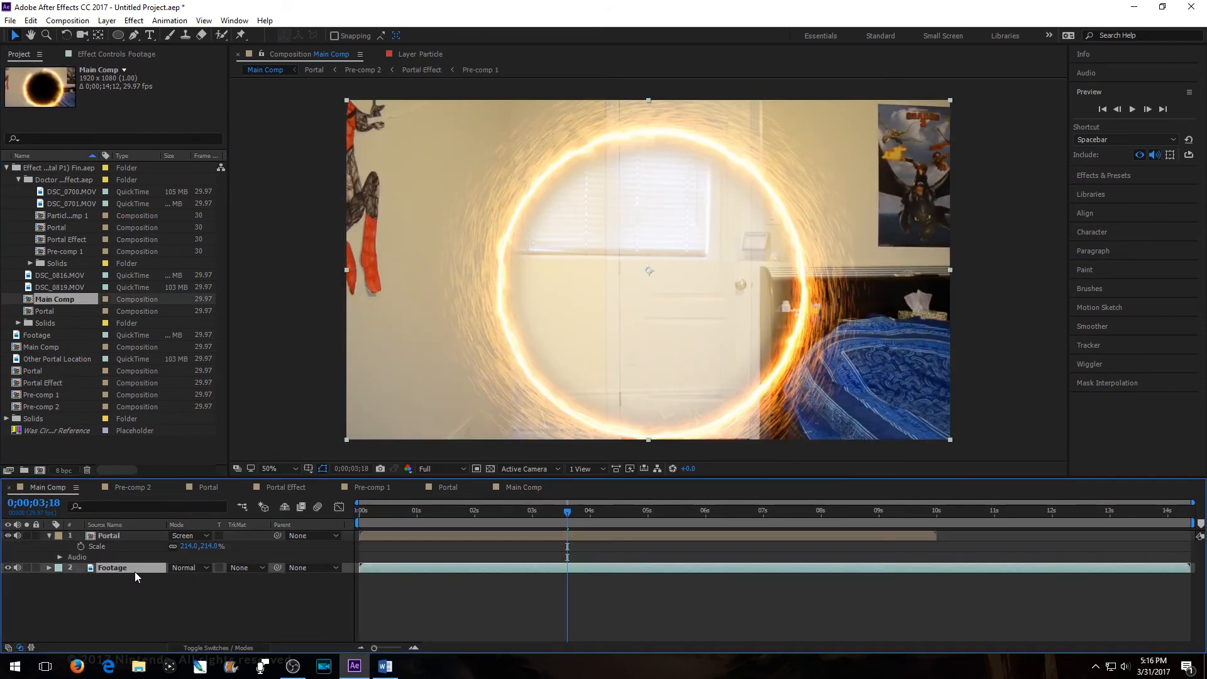
key("ctrl+d")
left_click_drag(139, 569, 142, 531)
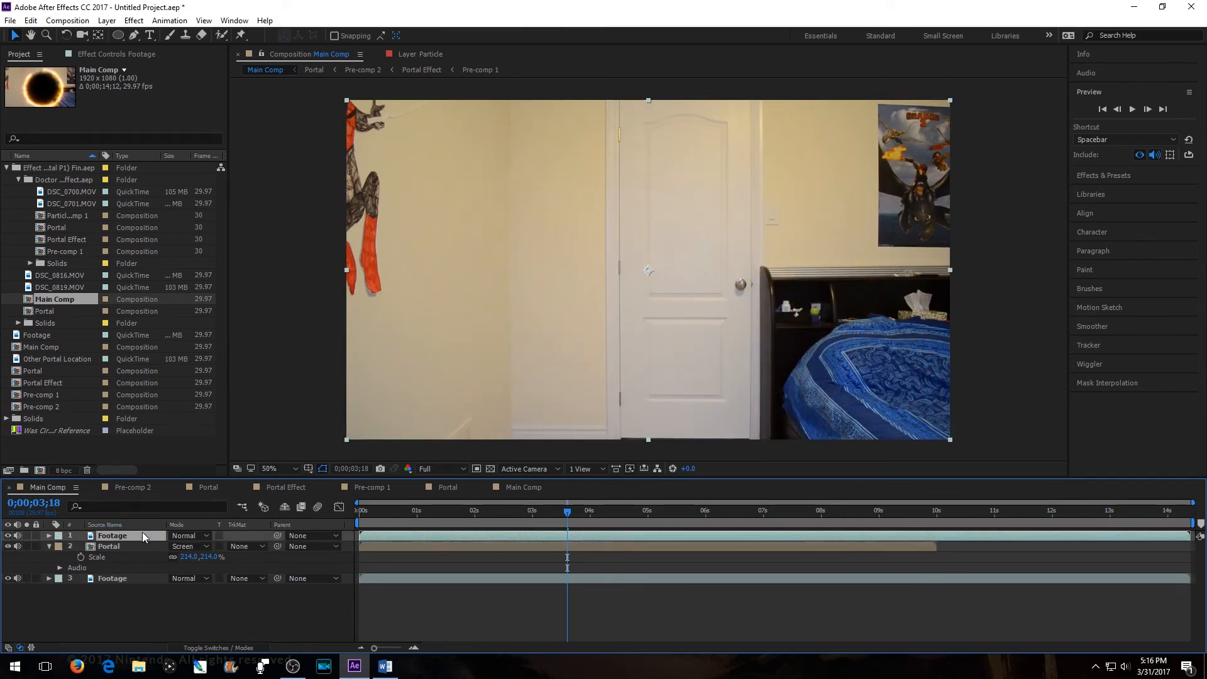
left_click_drag(143, 534, 146, 545)
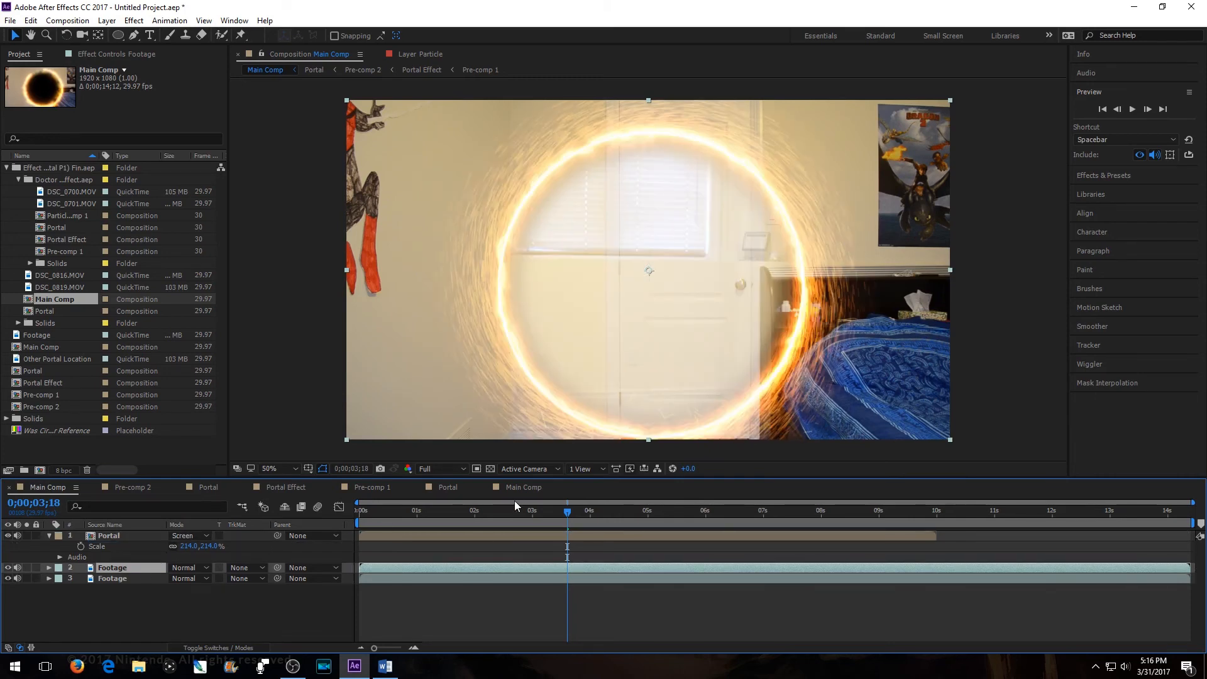
Step: Rename the duplicated Footage layer to Portal Correction, matching the imported project's Main Comp
left_click(522, 487)
left_click(51, 487)
right_click(140, 567)
left_click(176, 556)
key("BackSpace")
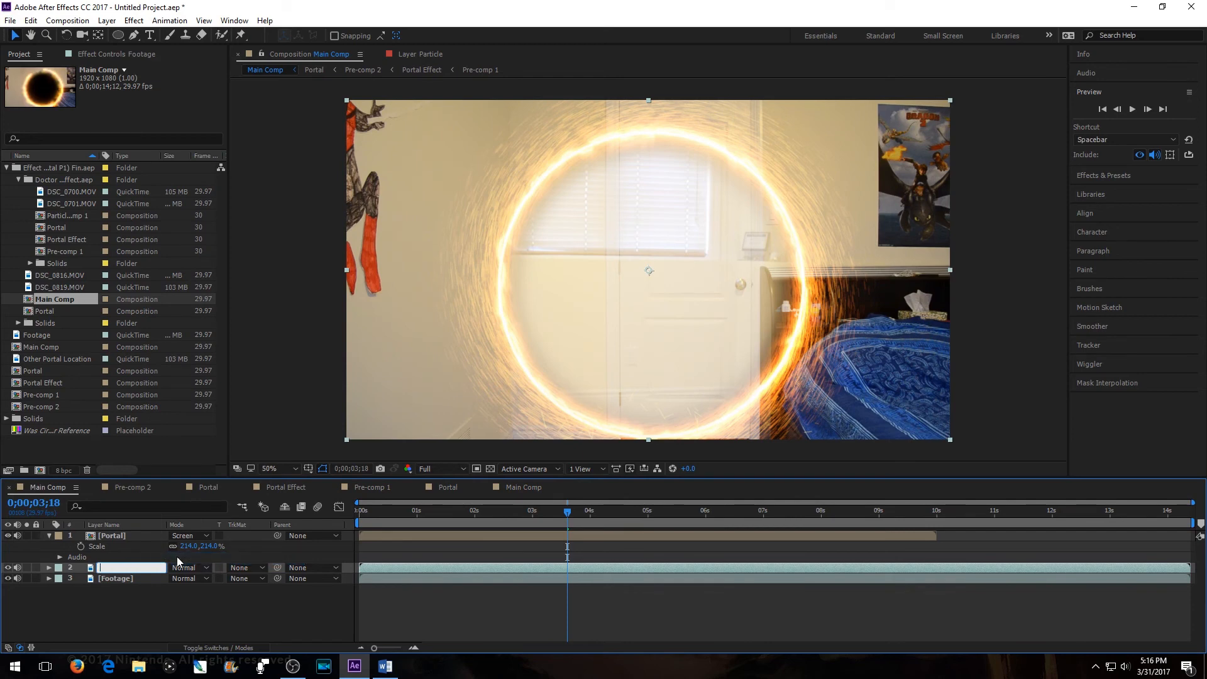
type("Portal Correction")
key("Return")
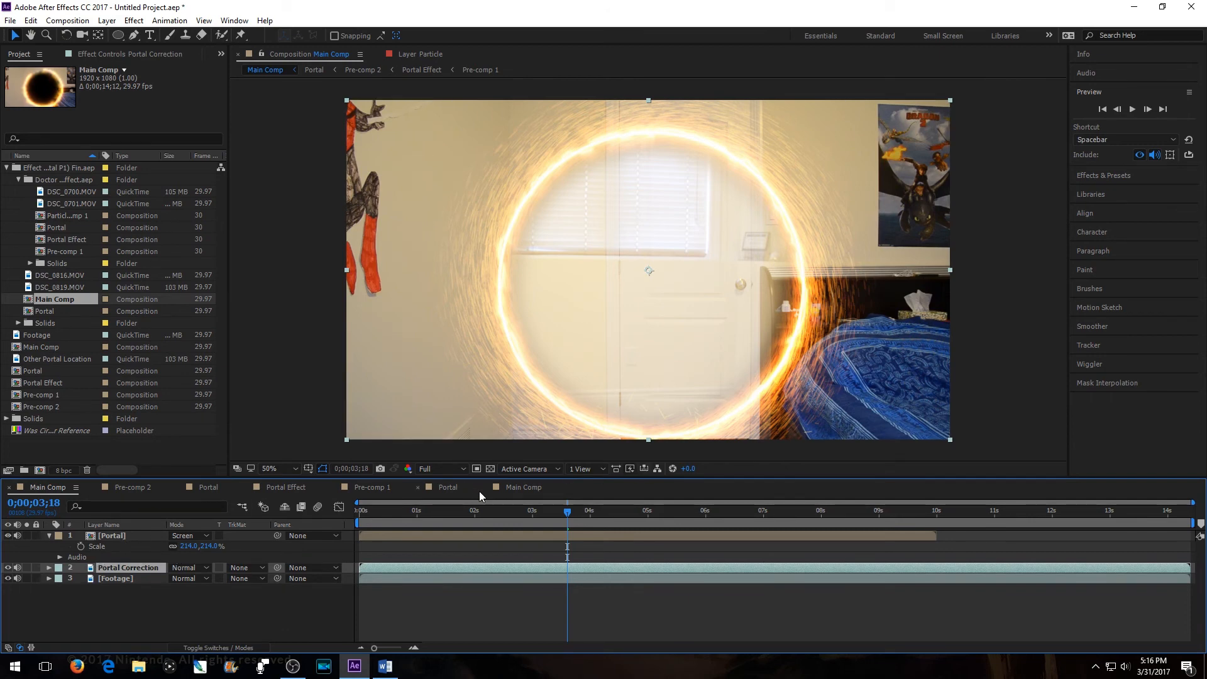
Step: Examine the mask settings of the Portal Correction layer in the imported Main Comp against the new layer
left_click(515, 486)
left_click(47, 546)
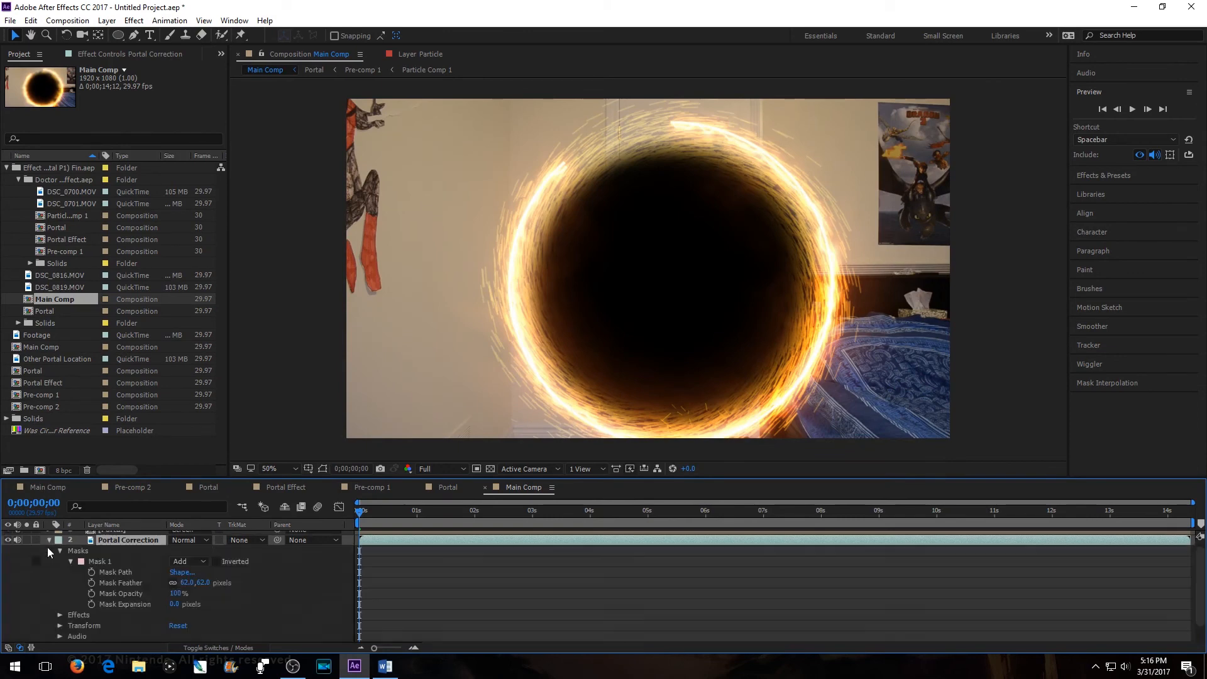
left_click(58, 487)
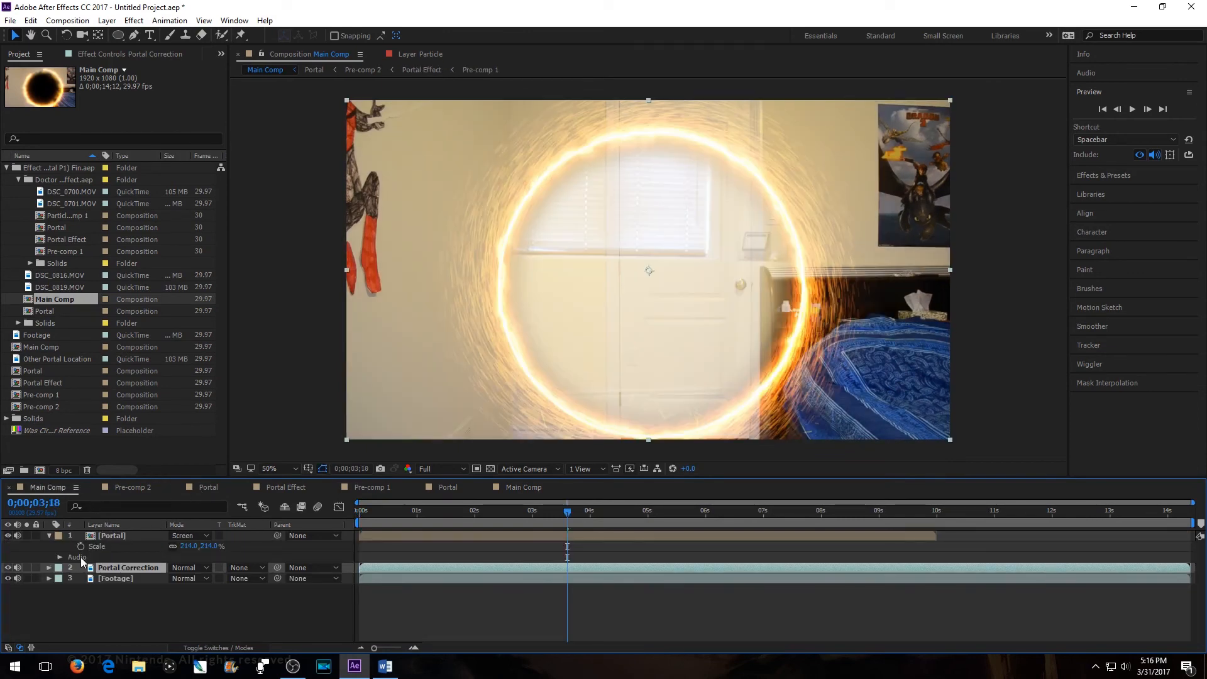
left_click(527, 486)
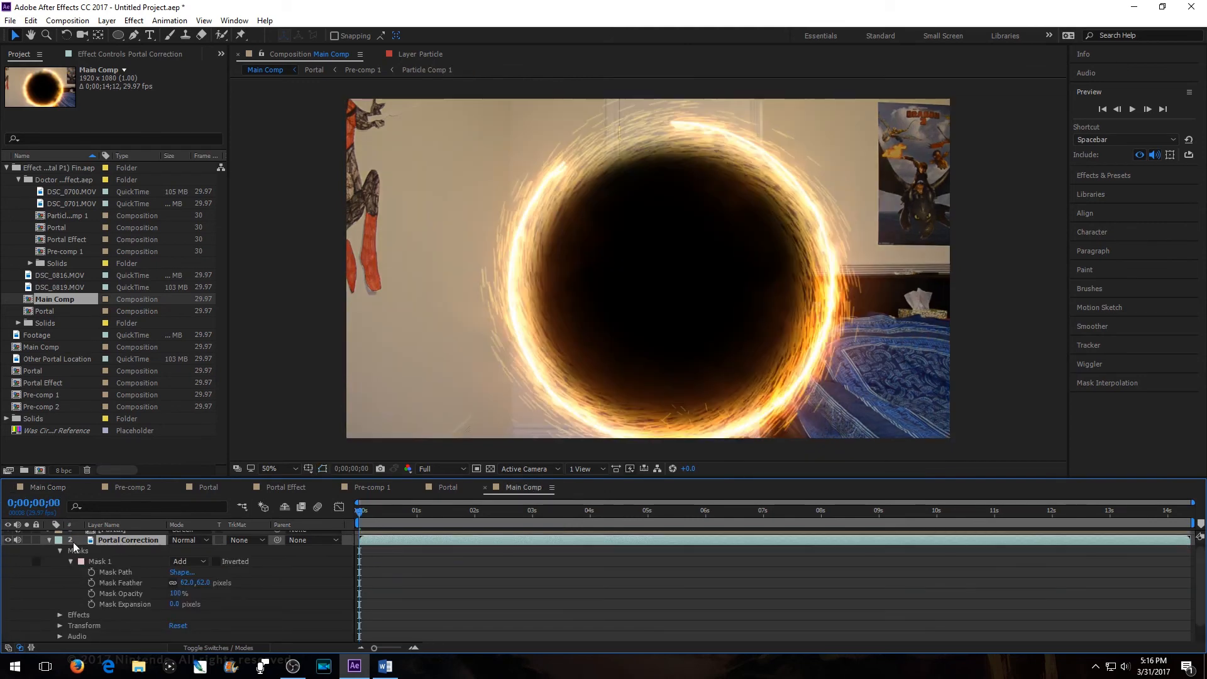
Step: Return to the current project's Main Comp and draw a centred circular mask on the Portal Correction layer, fitting inside the glowing ring
left_click(134, 538)
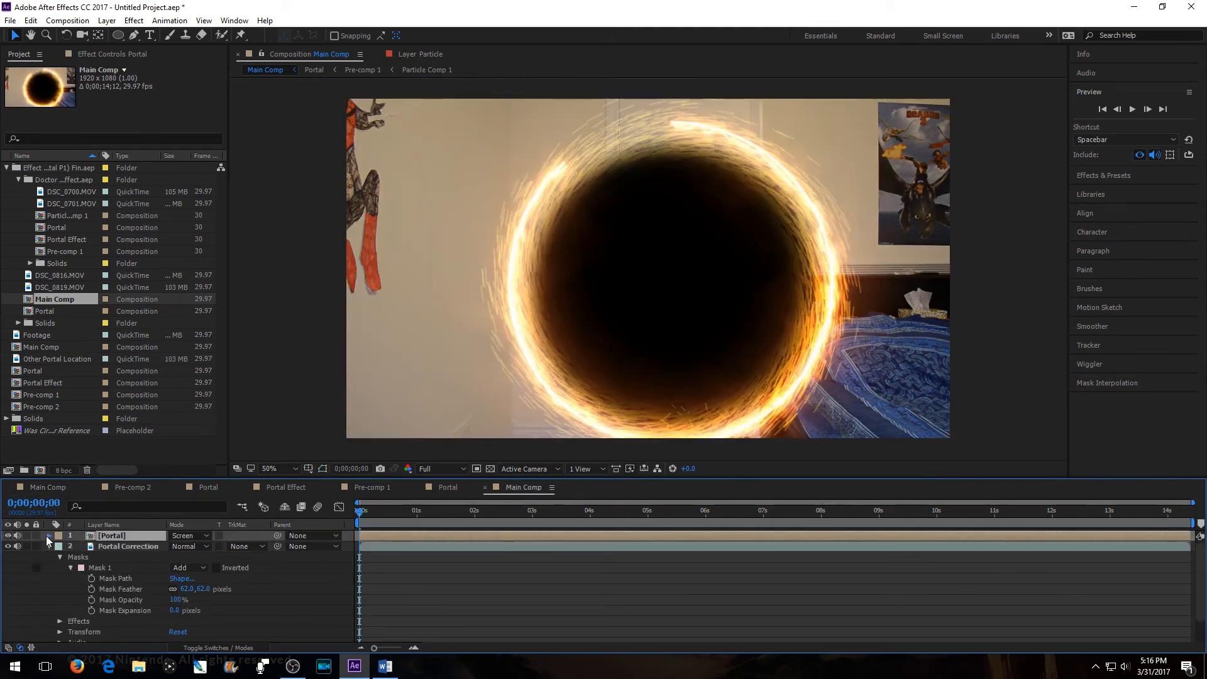
left_click(47, 536)
left_click(49, 535)
left_click(38, 488)
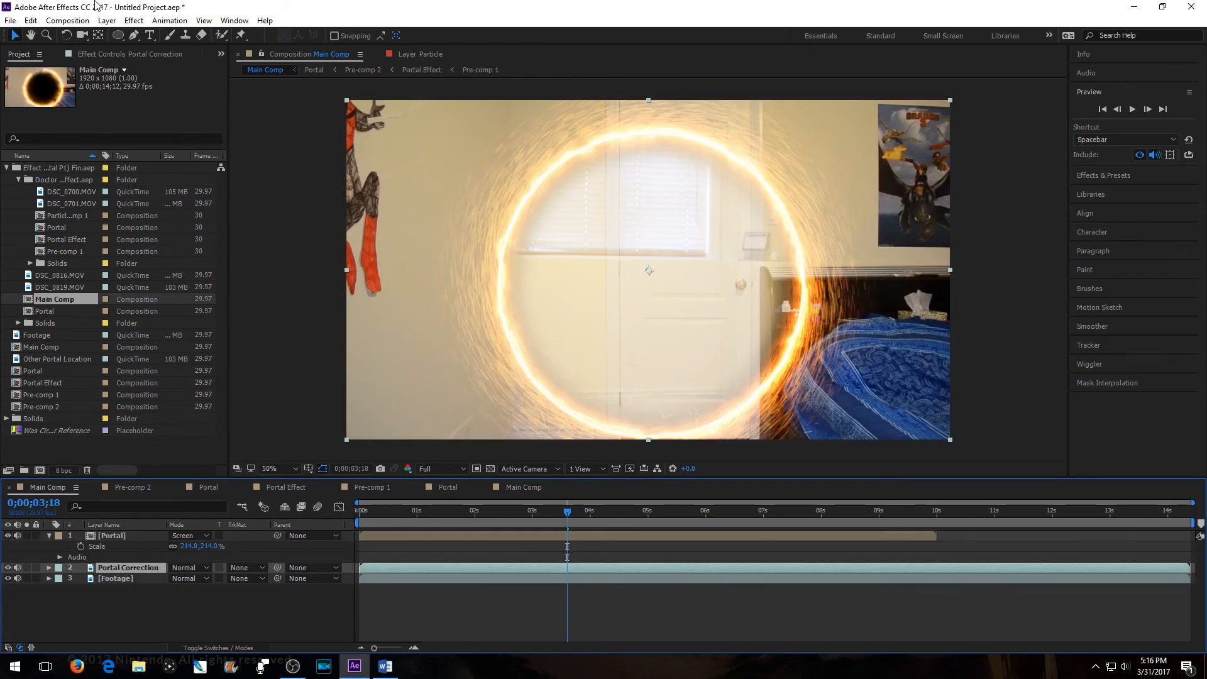
left_click(123, 32)
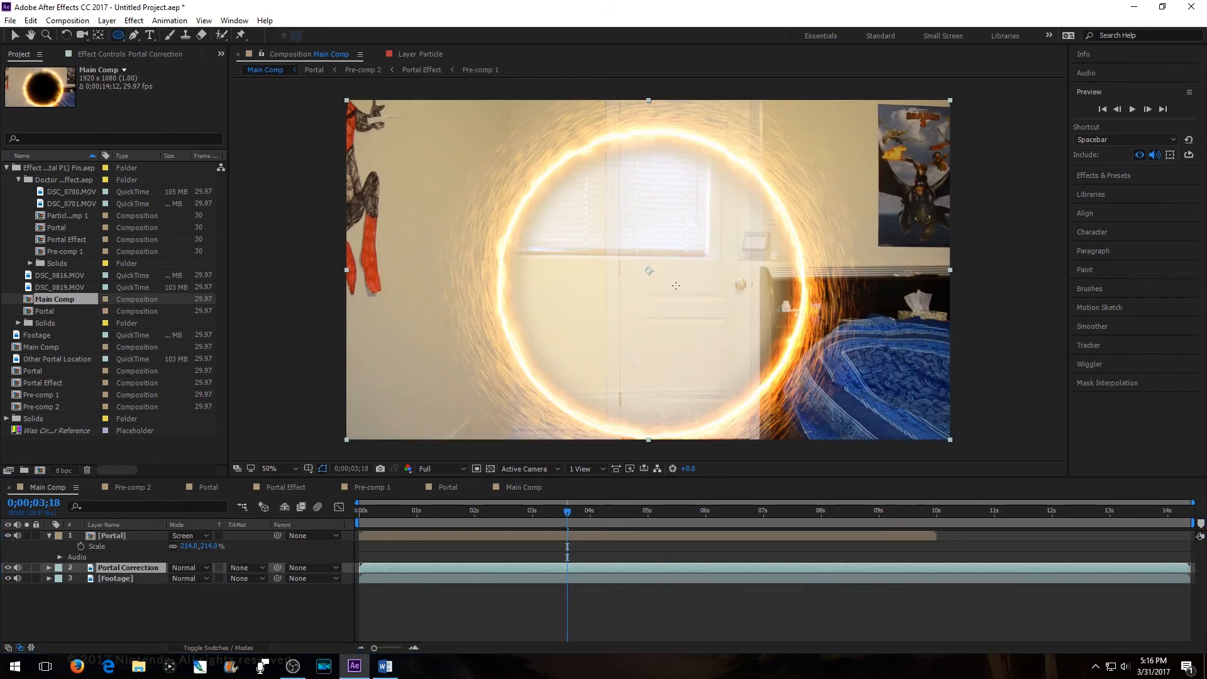
left_click(651, 287)
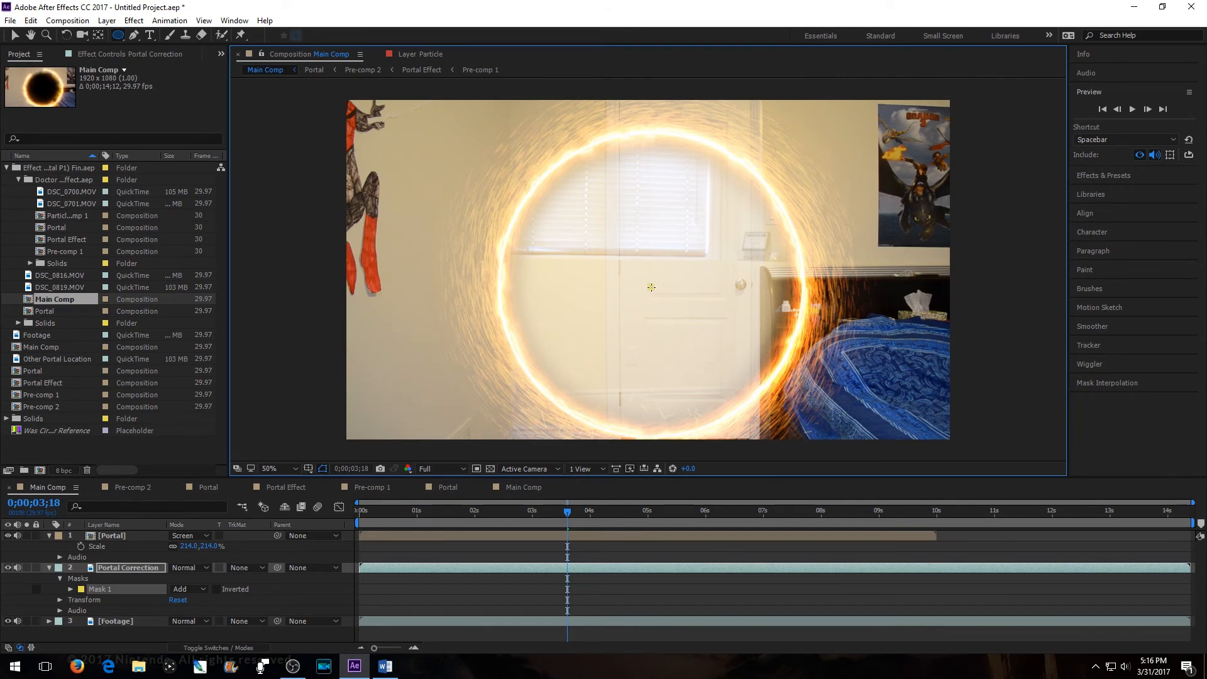
left_click_drag(652, 287, 778, 431)
Step: Try Subtract mode on the Portal Correction layer's Mask 1 and return it to Add
left_click(194, 587)
left_click(220, 522)
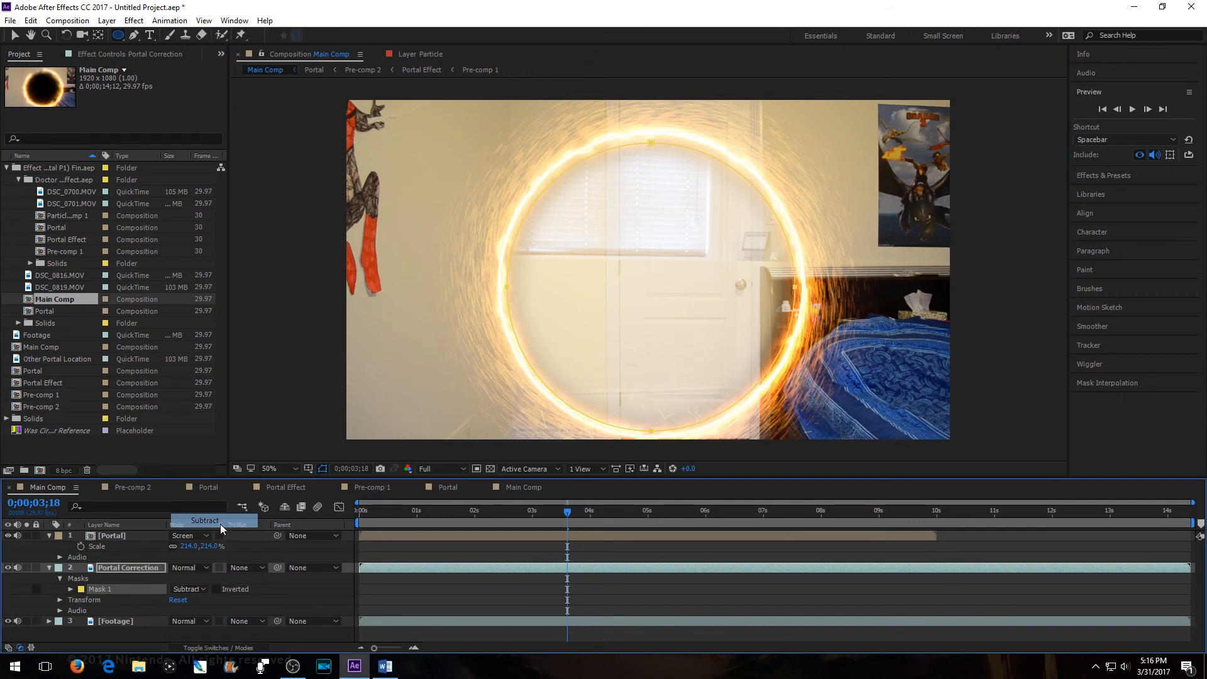
left_click(196, 588)
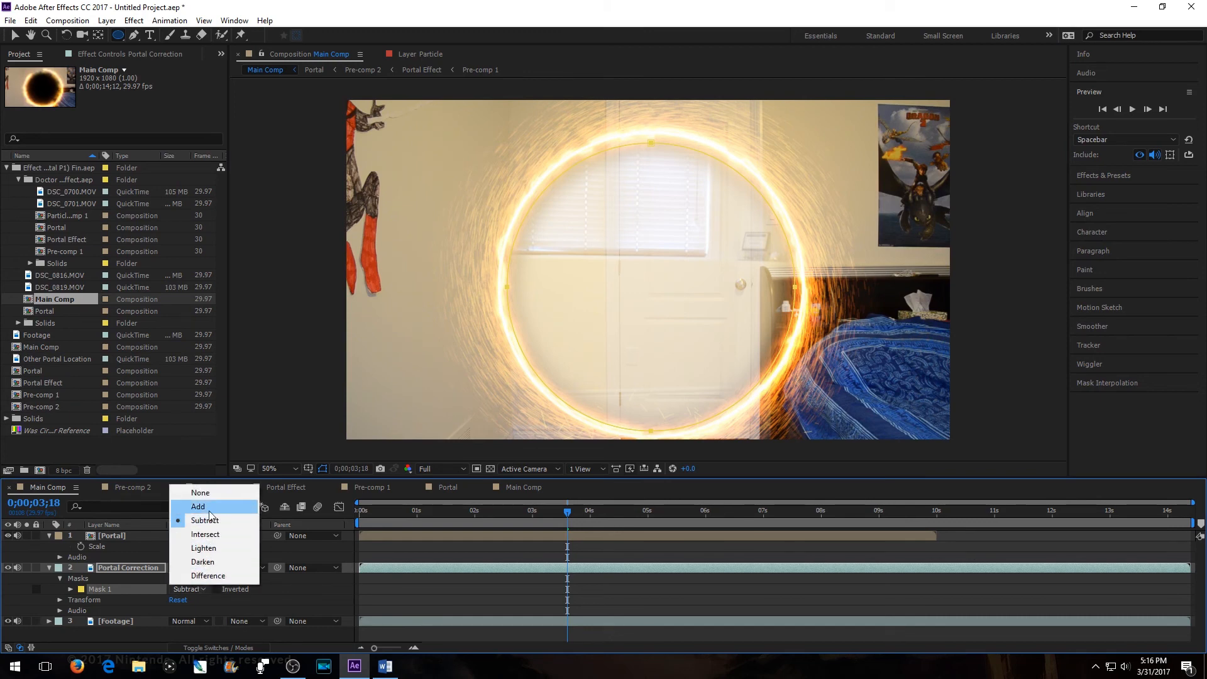
left_click(209, 507)
Step: Apply the Curves effect to the Portal Correction layer and pull its RGB curve to the lower-right corner to darken the masked area
left_click(151, 565)
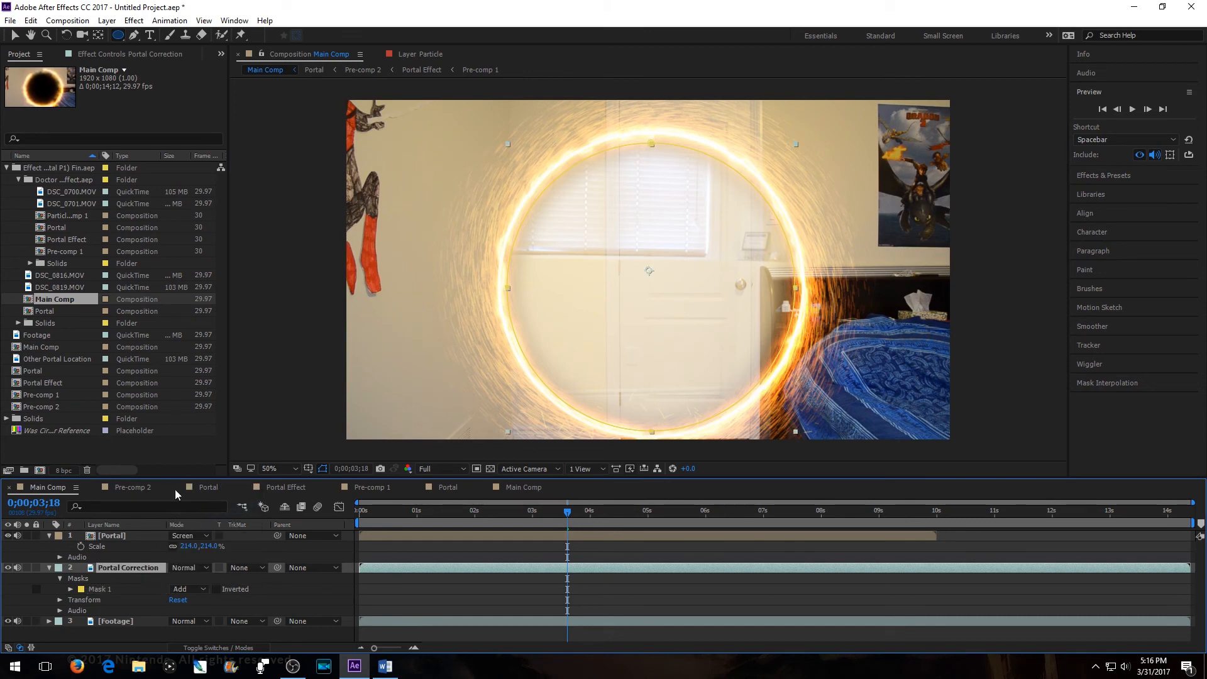
left_click(134, 20)
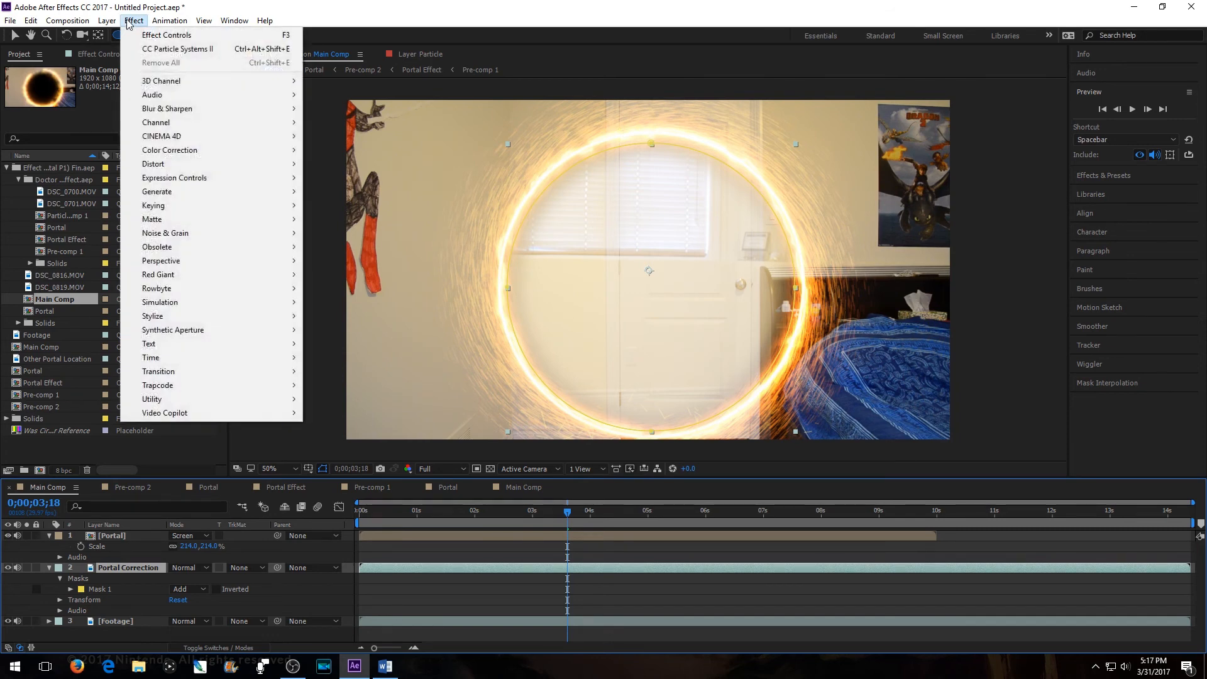
mouse_move(264, 150)
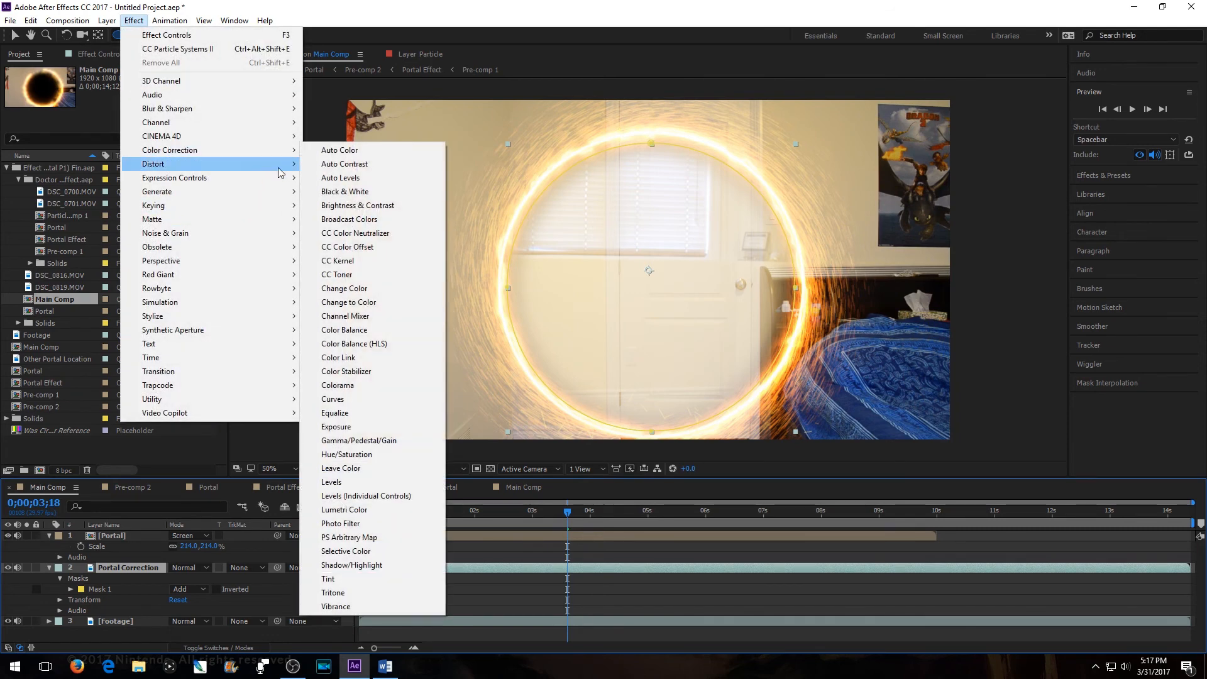
left_click(344, 401)
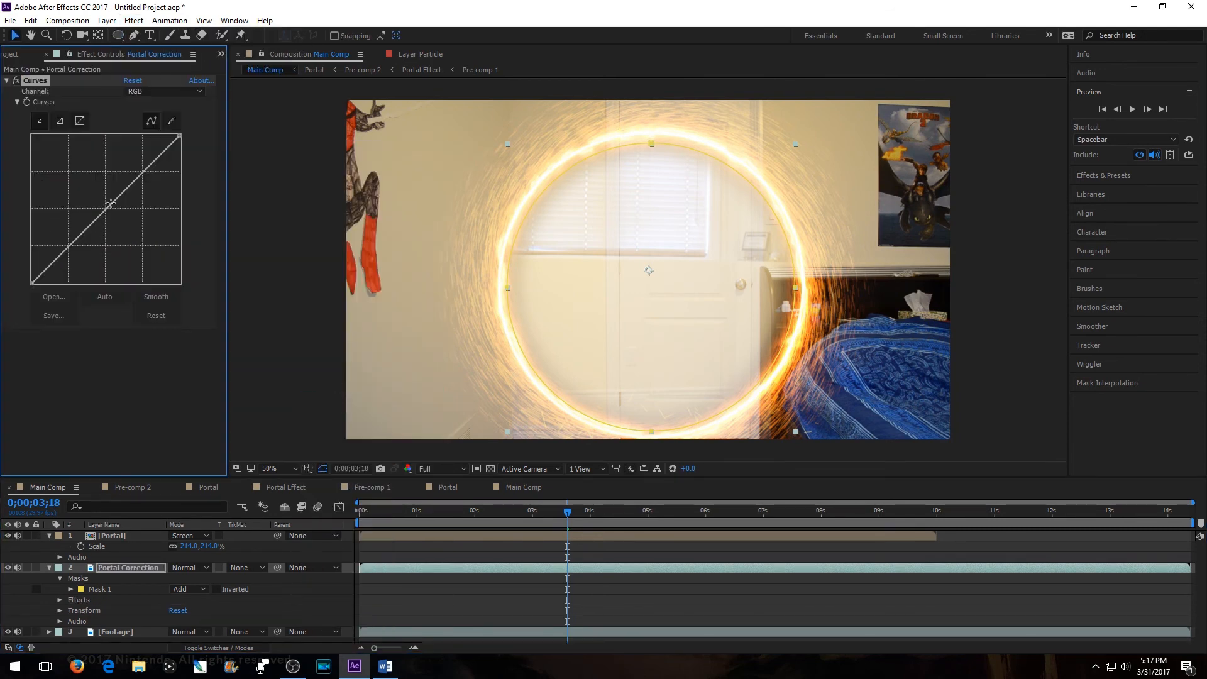
left_click_drag(105, 209, 177, 261)
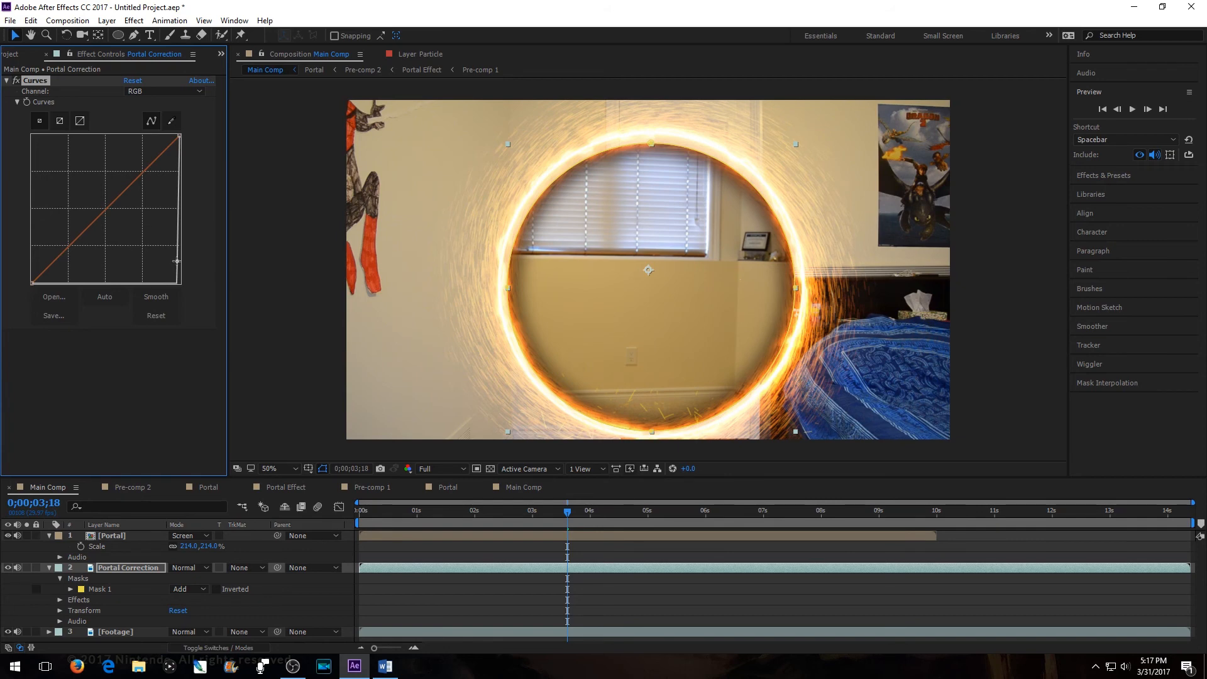
Step: Hide the mask outlines in the viewer and set Mask 1's feather on Portal Correction to 64 pixels
left_click(323, 469)
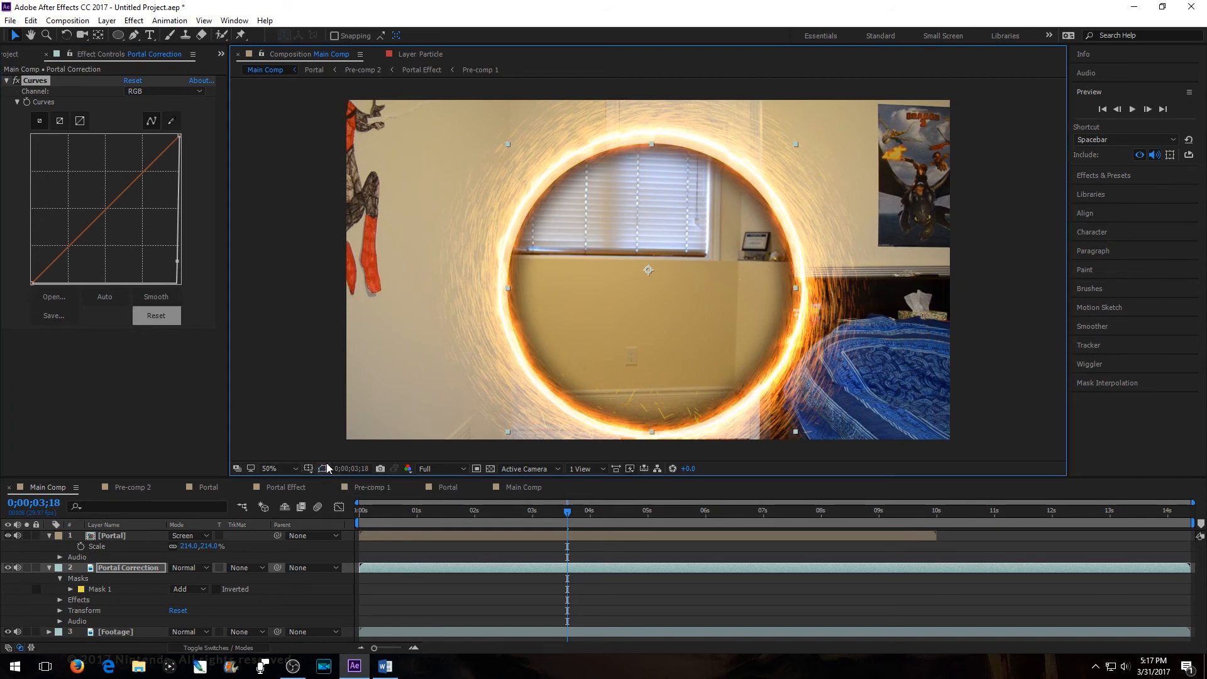
left_click(111, 588)
key("f")
left_click_drag(190, 587, 222, 583)
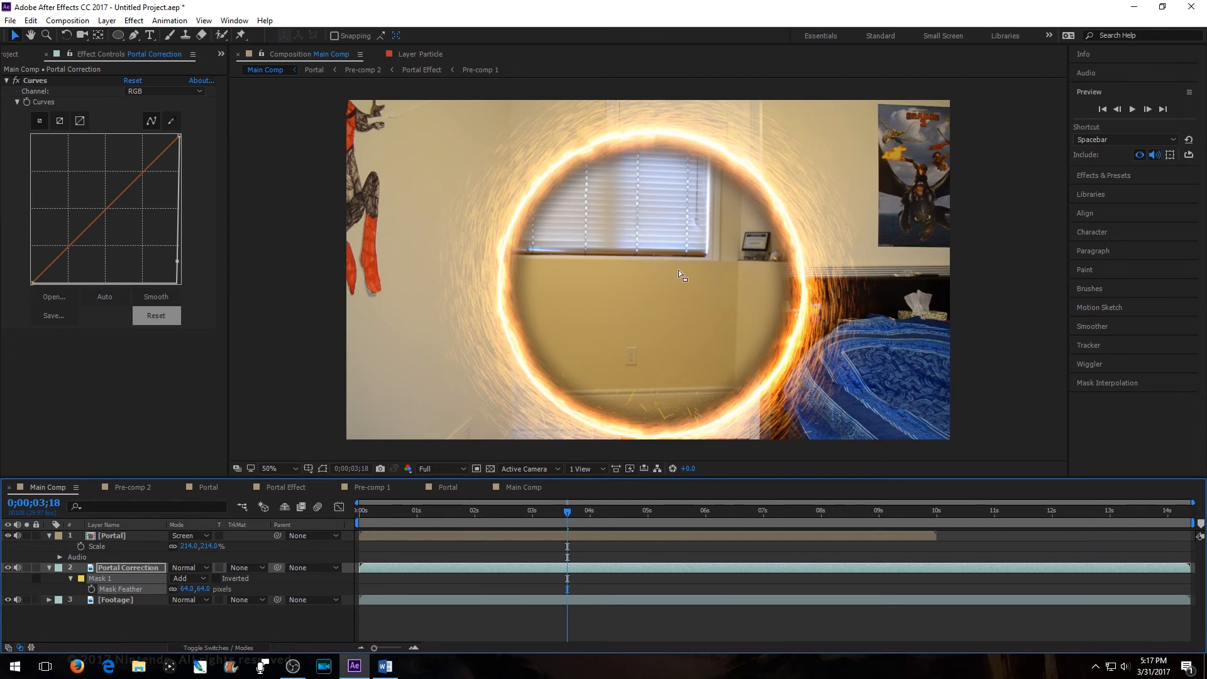
Step: Add a new adjustment layer to Main Comp and place it between the Portal Correction and Footage layers
left_click(151, 535)
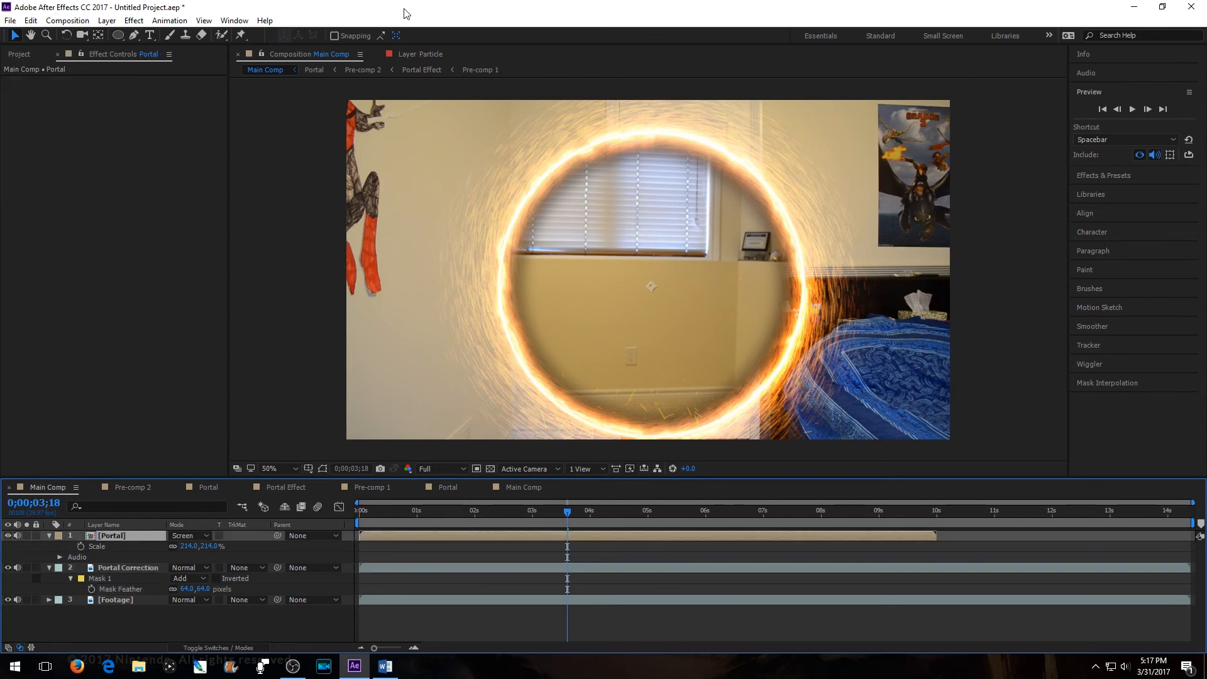
right_click(118, 608)
mouse_move(192, 495)
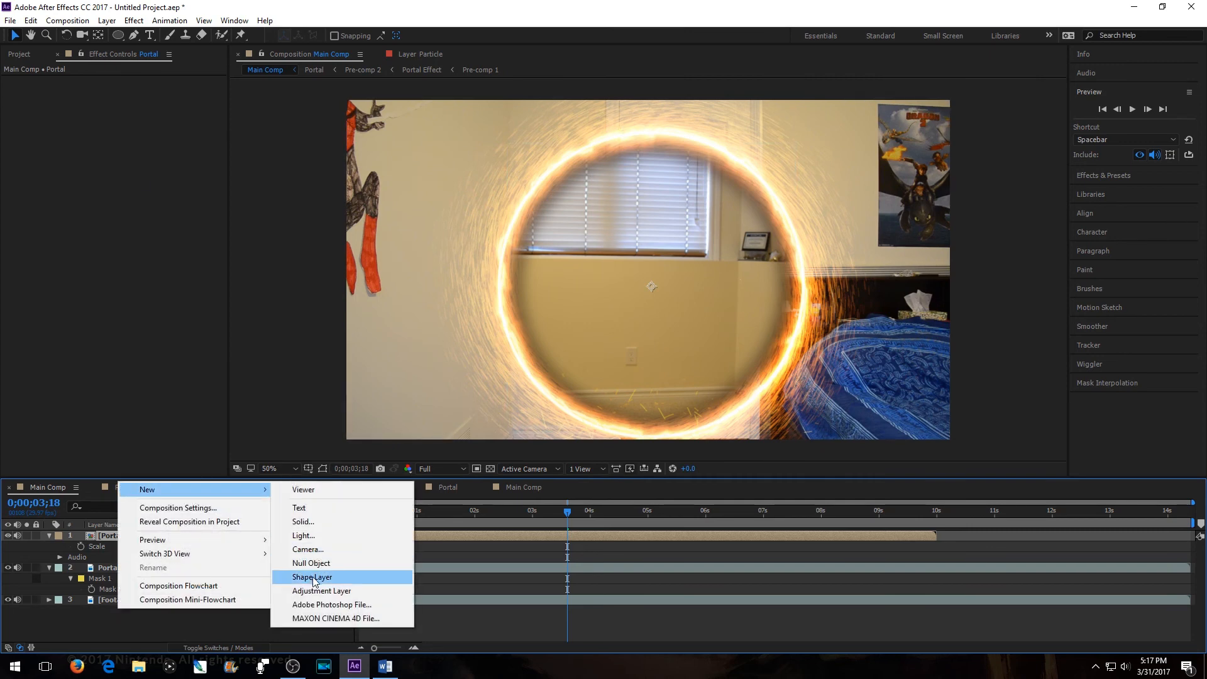
left_click(321, 590)
left_click_drag(155, 534, 156, 597)
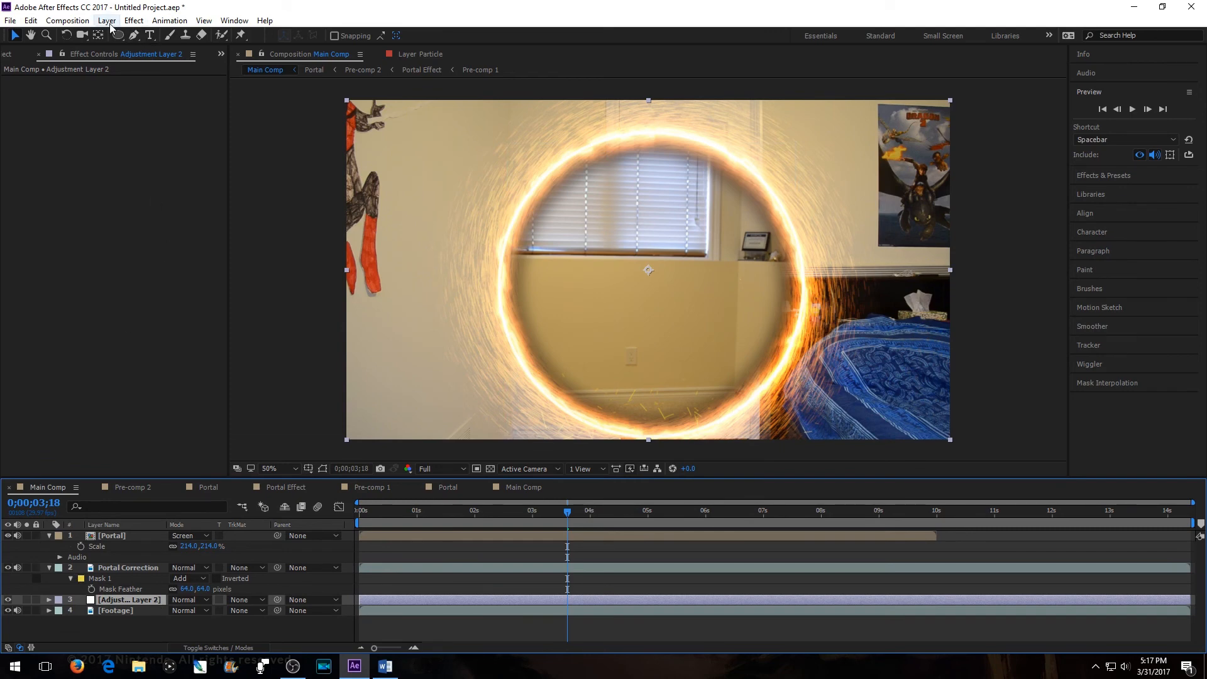
Step: Apply Hue/Saturation to the adjustment layer and set Master Saturation to -20
left_click(134, 20)
mouse_move(225, 150)
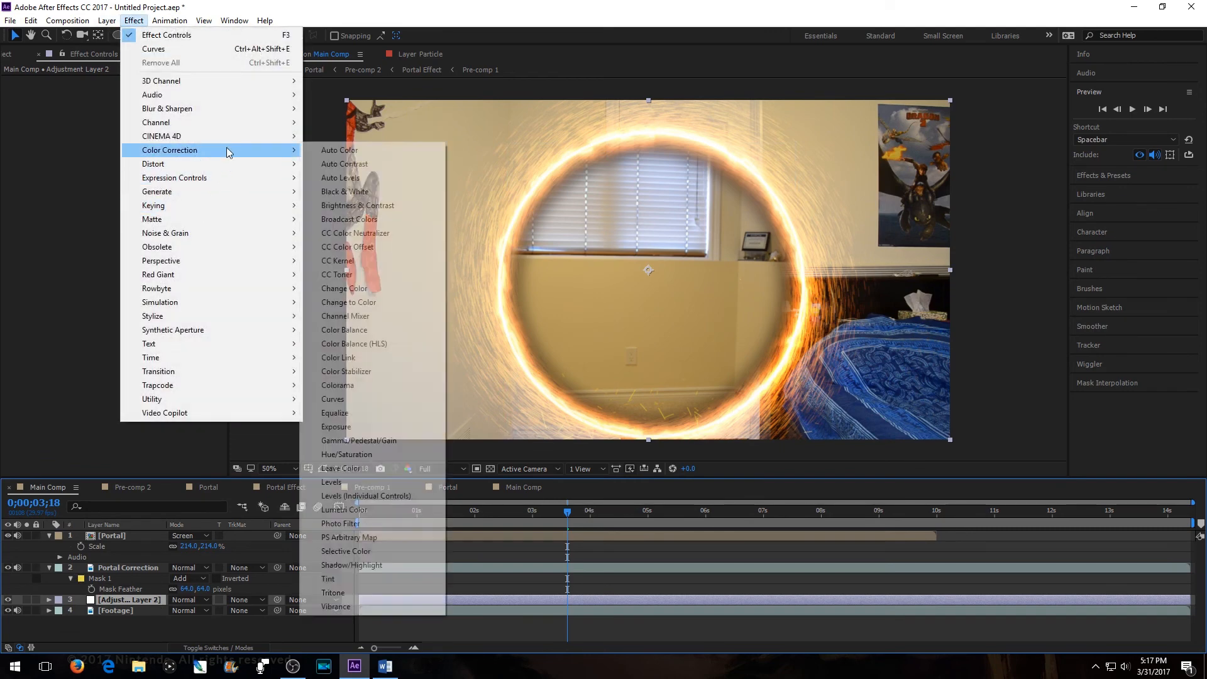
left_click(354, 454)
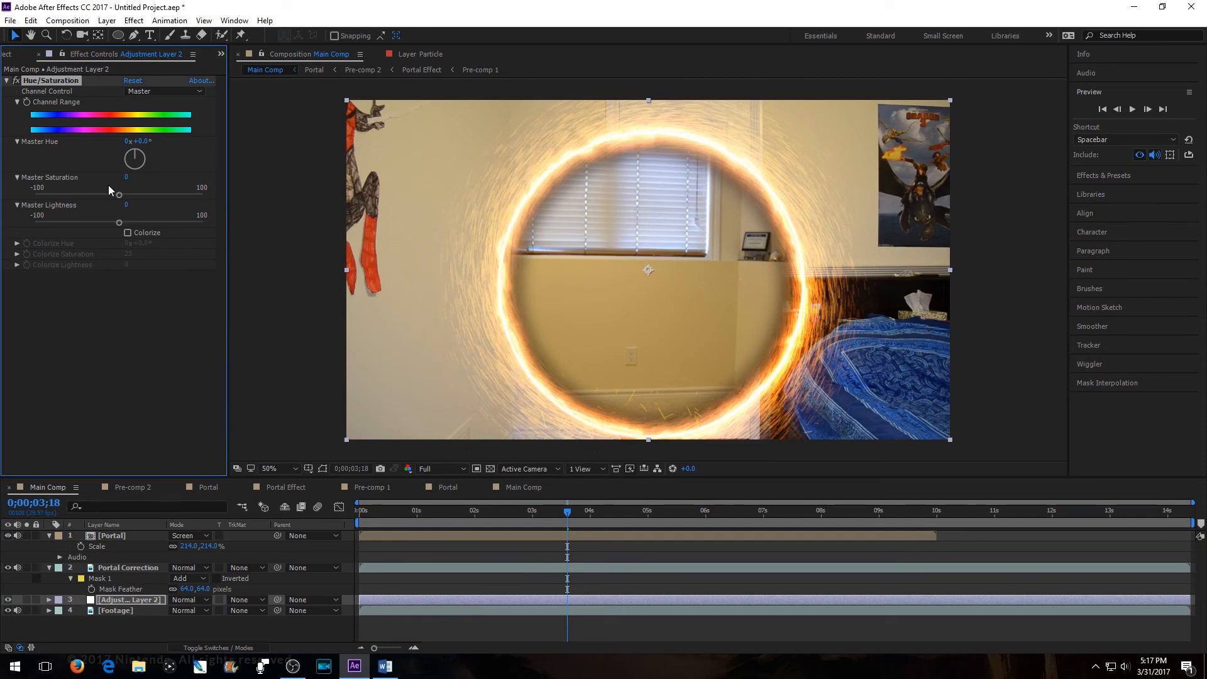
left_click(128, 179)
type("-20")
key("Return")
left_click(135, 18)
mouse_move(192, 156)
left_click(374, 350)
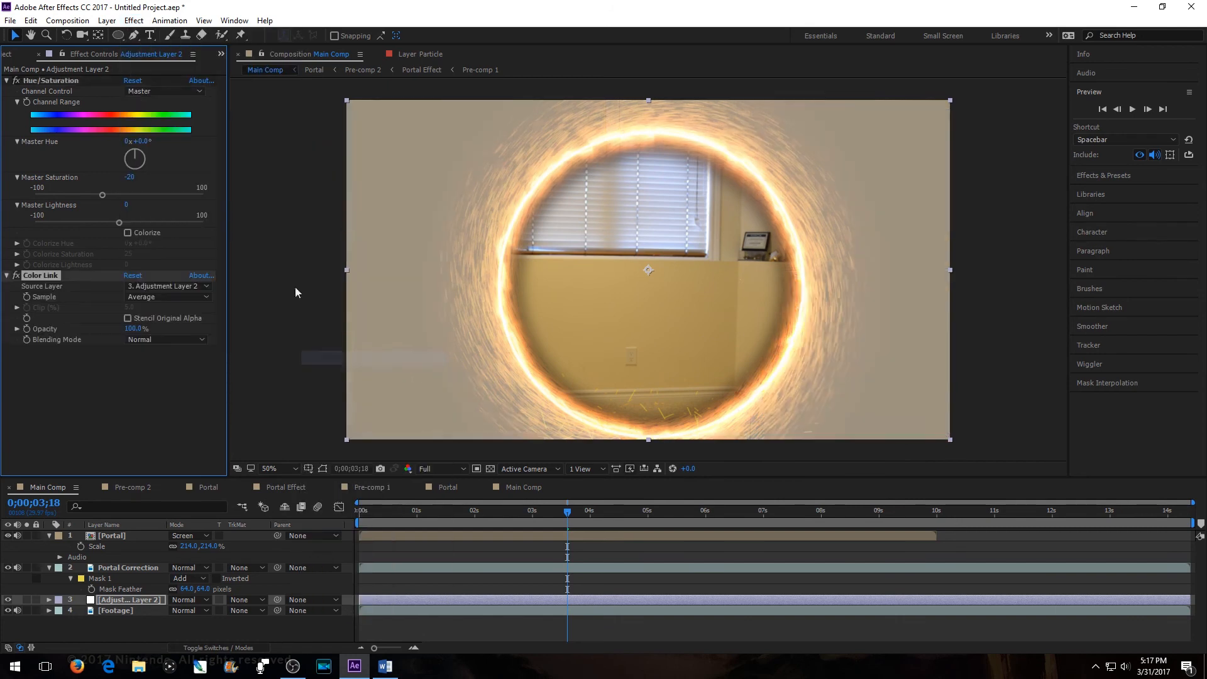
key("Delete")
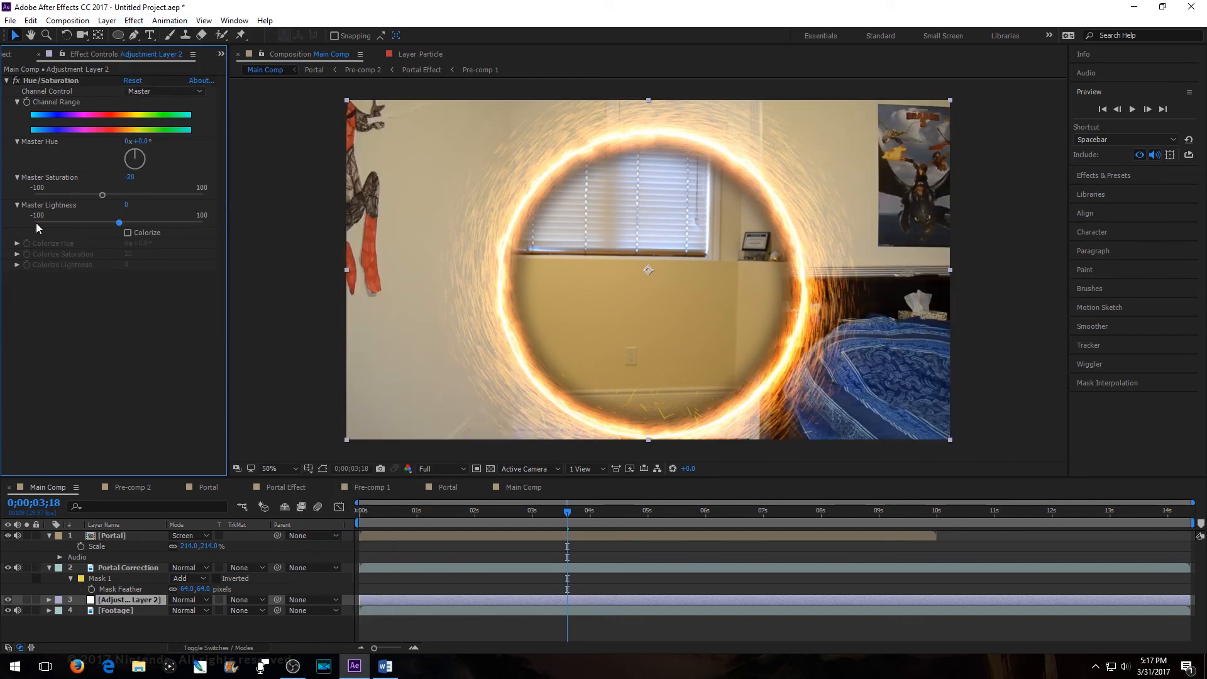
Step: Apply the Curves effect to the adjustment layer and lower the midpoint of its RGB curve slightly
left_click(134, 20)
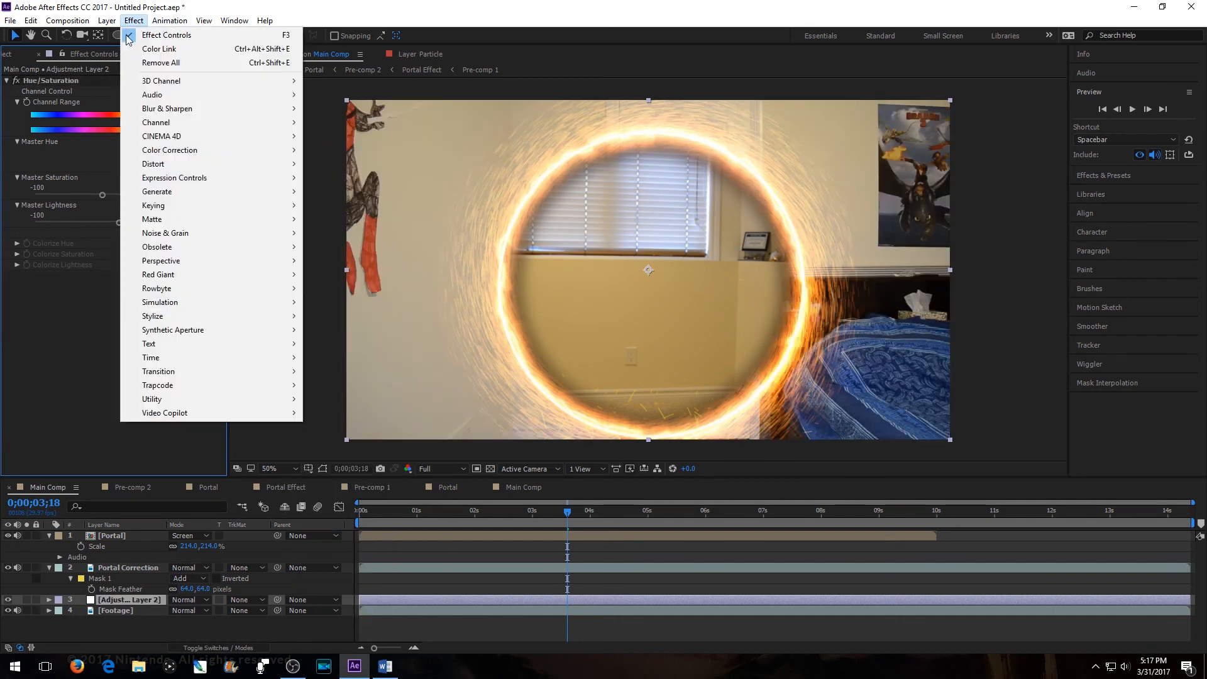
mouse_move(222, 150)
left_click(382, 398)
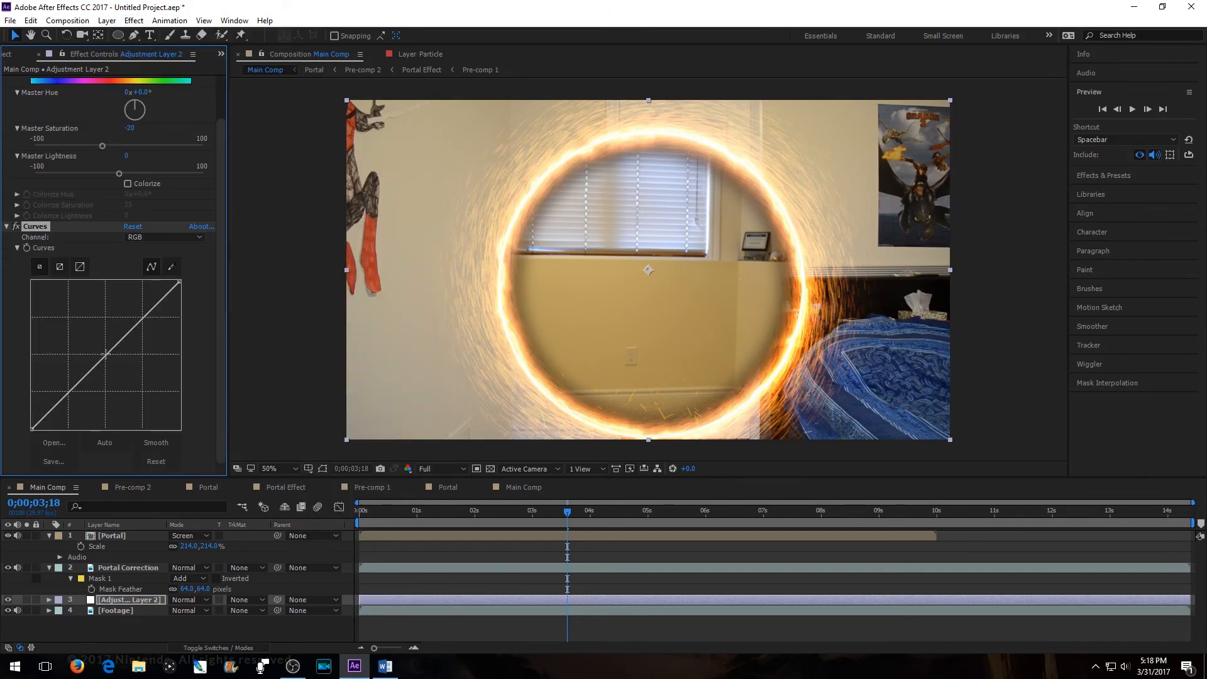
left_click_drag(103, 358, 103, 358)
Step: Shape the adjustment layer's Red curve into a slight S by raising the highlights and lowering the shadows
left_click(188, 237)
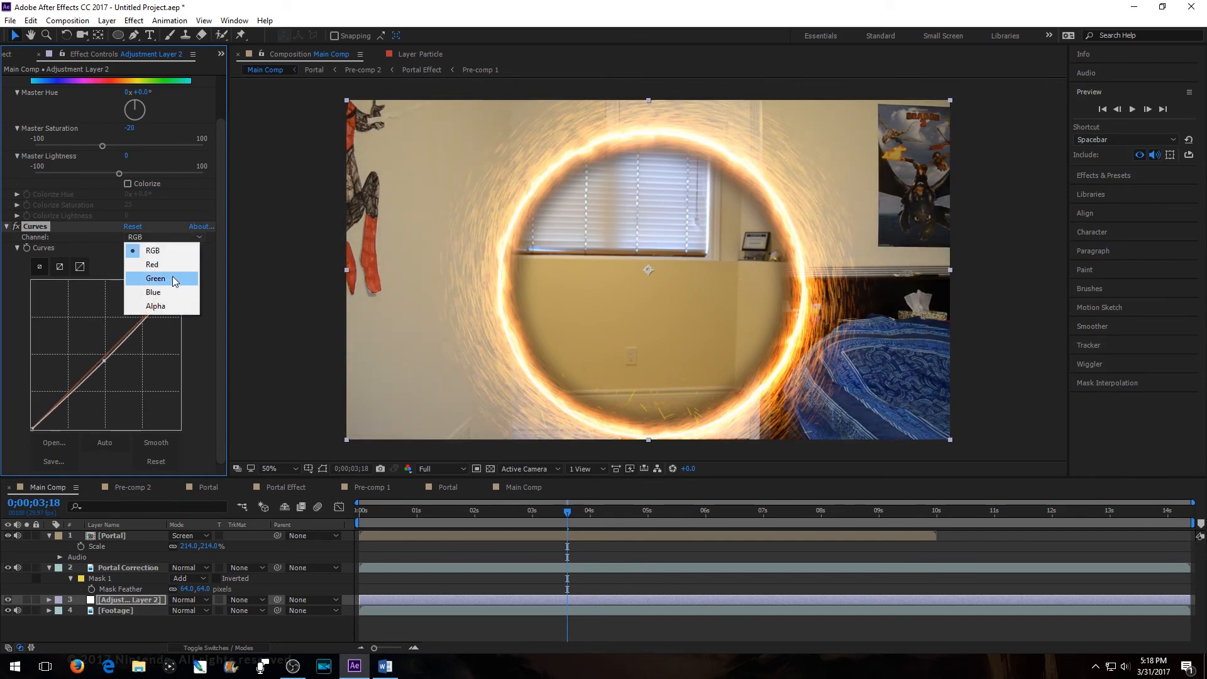
left_click(172, 267)
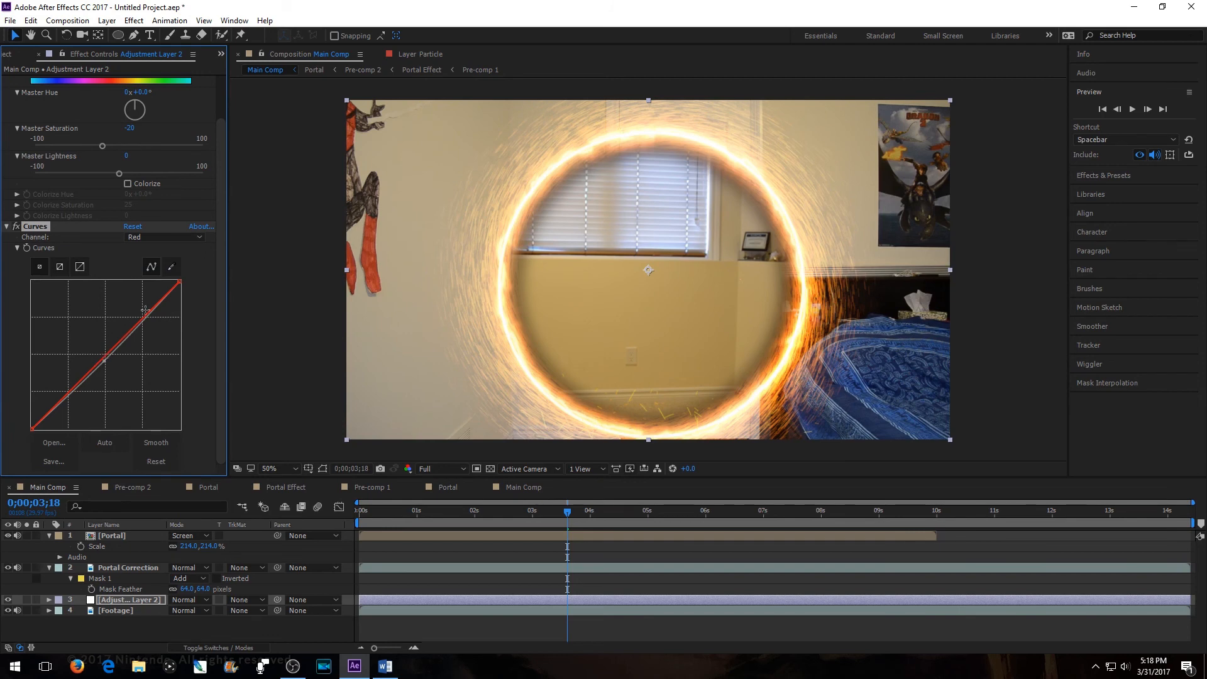
left_click_drag(150, 308, 149, 308)
left_click_drag(63, 393, 74, 391)
Step: On the adjustment layer's Blue curve, raise the shadows and pull the highlights and midtones back close to the diagonal
left_click(165, 237)
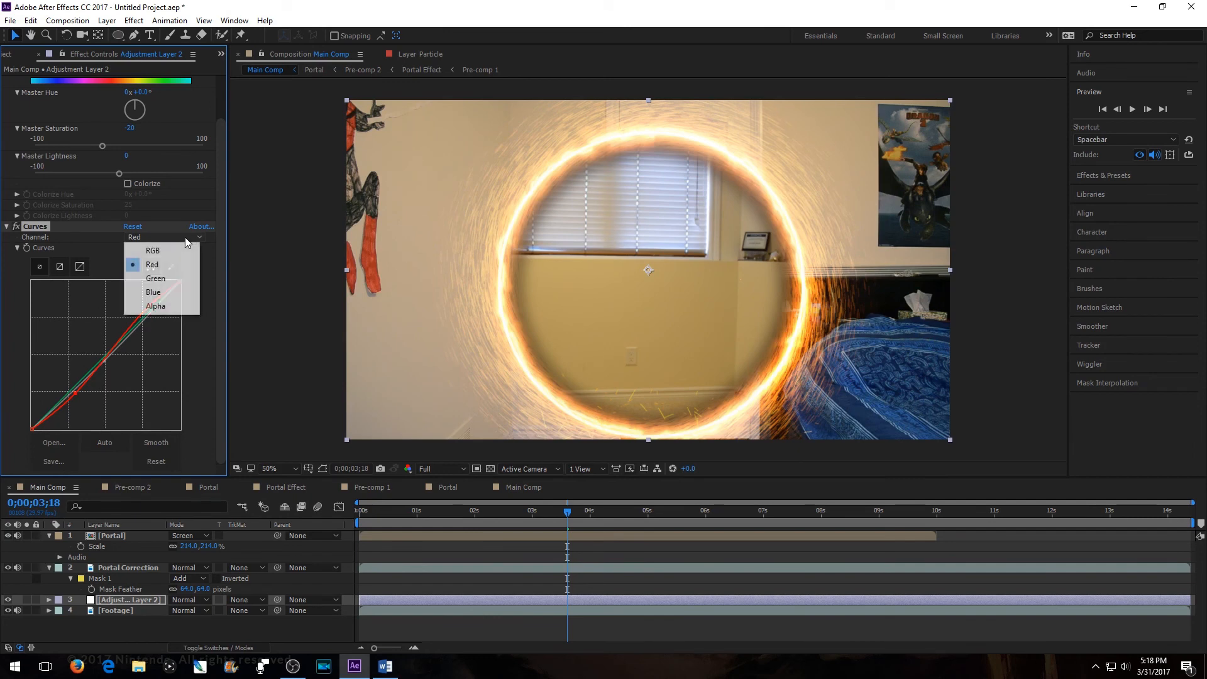
left_click(176, 284)
left_click(175, 236)
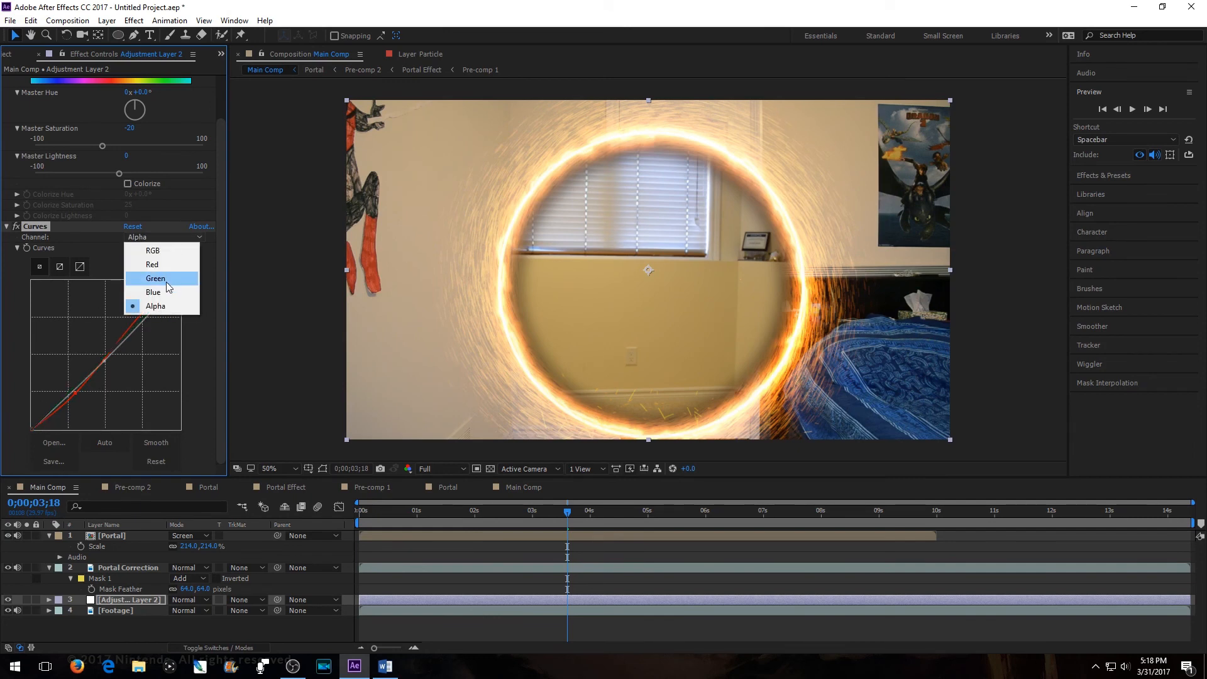
left_click(156, 292)
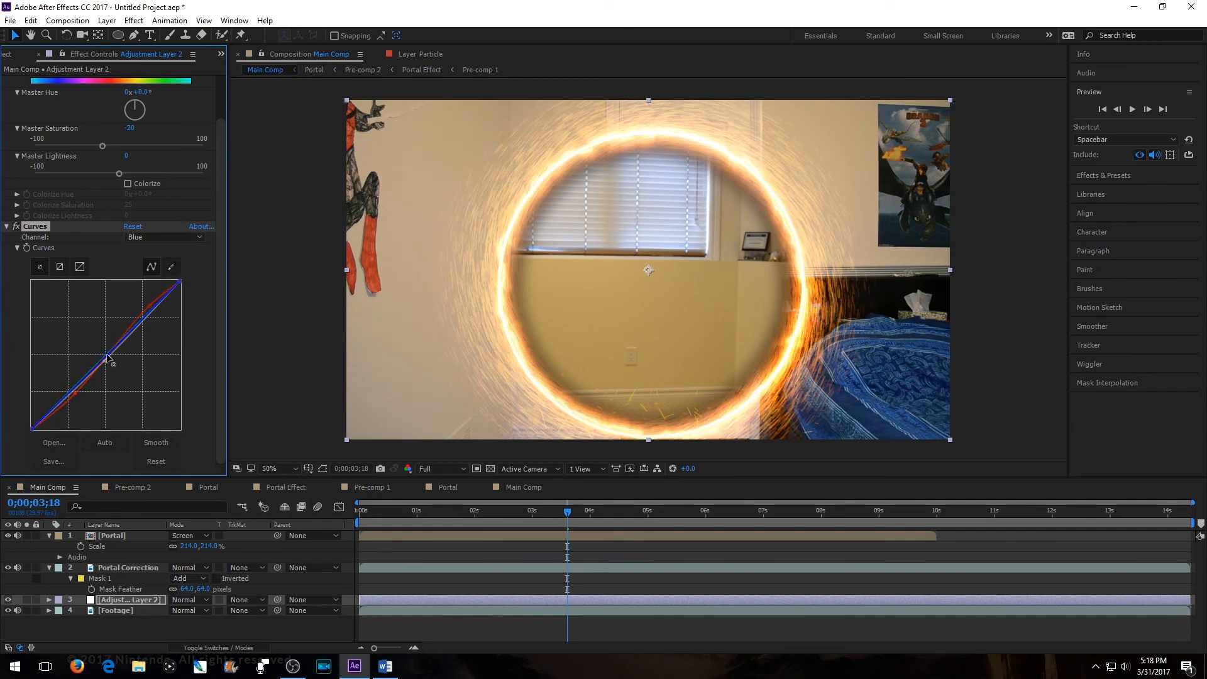
left_click_drag(62, 398, 55, 390)
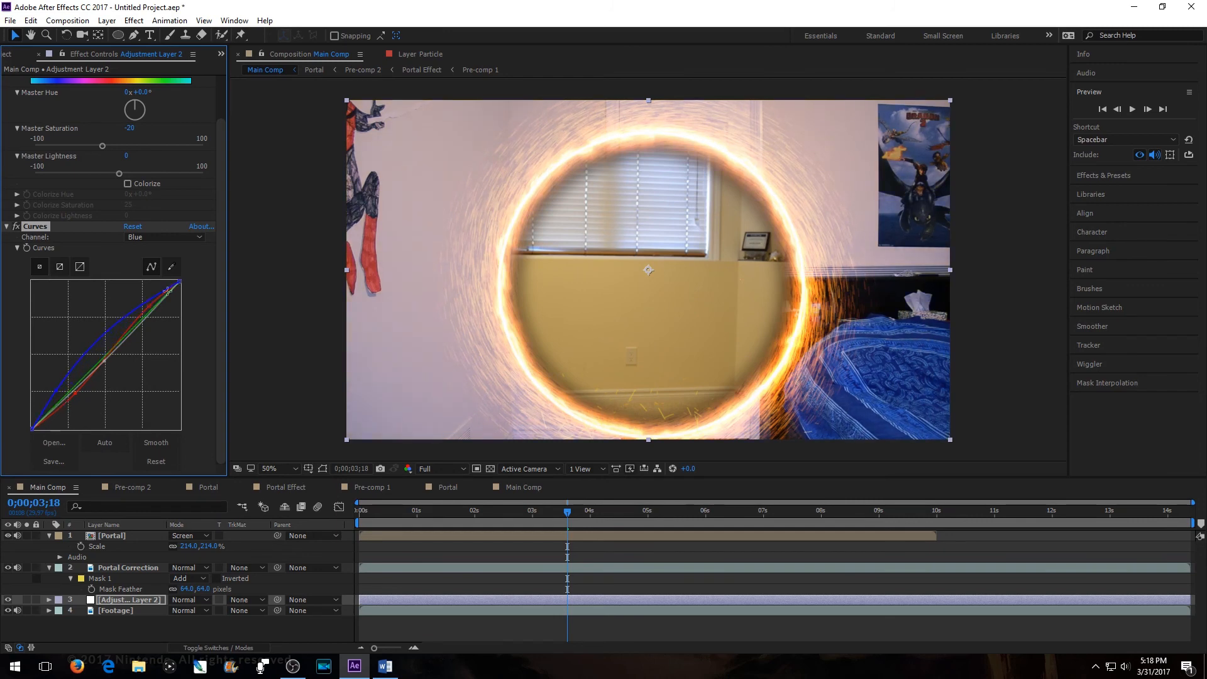
left_click_drag(137, 308, 156, 311)
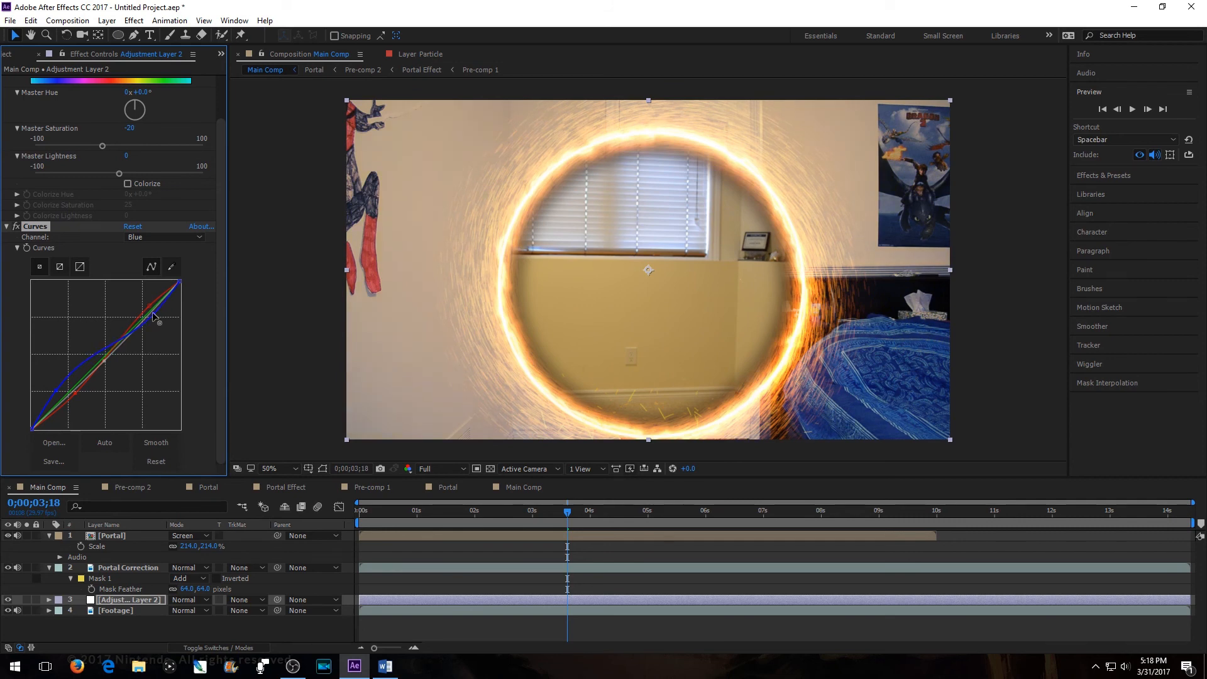
left_click_drag(93, 357, 100, 360)
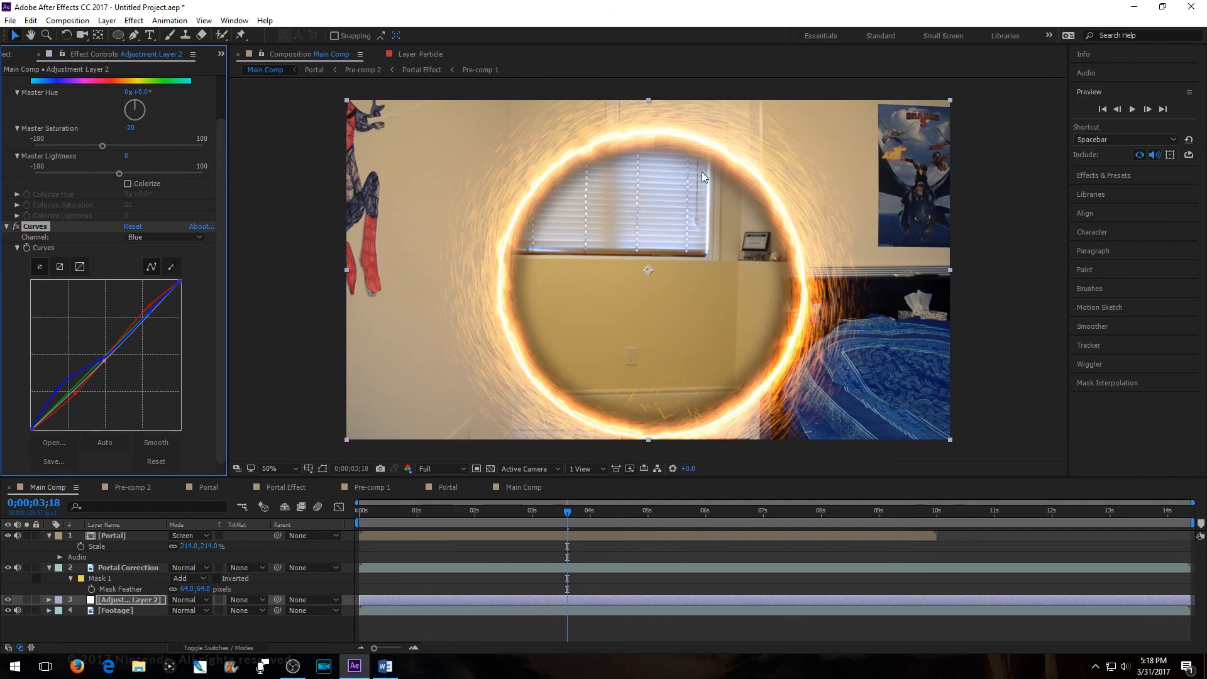
Step: Ease the Portal Correction layer's RGB curve slightly inward from the lower-right corner and set its mask feather to 167 pixels
left_click(125, 567)
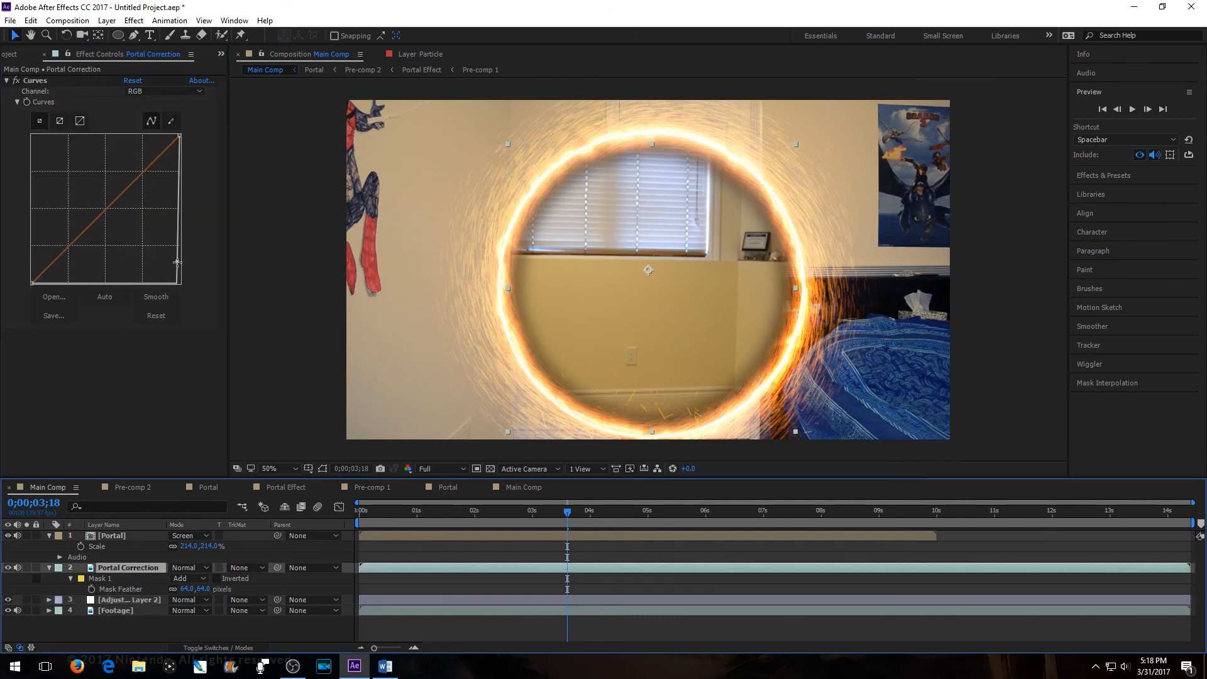
mouse_move(176, 262)
left_mouse_down()
mouse_move(119, 258)
mouse_move(167, 258)
left_mouse_up()
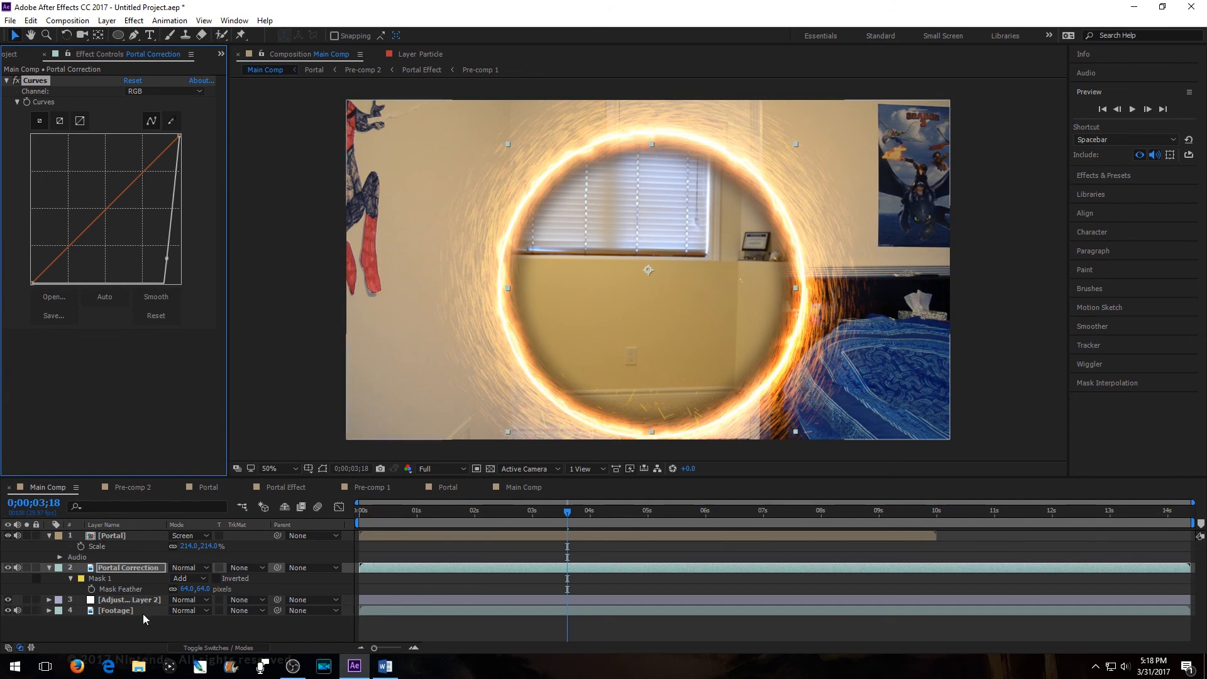
left_click_drag(189, 589, 251, 585)
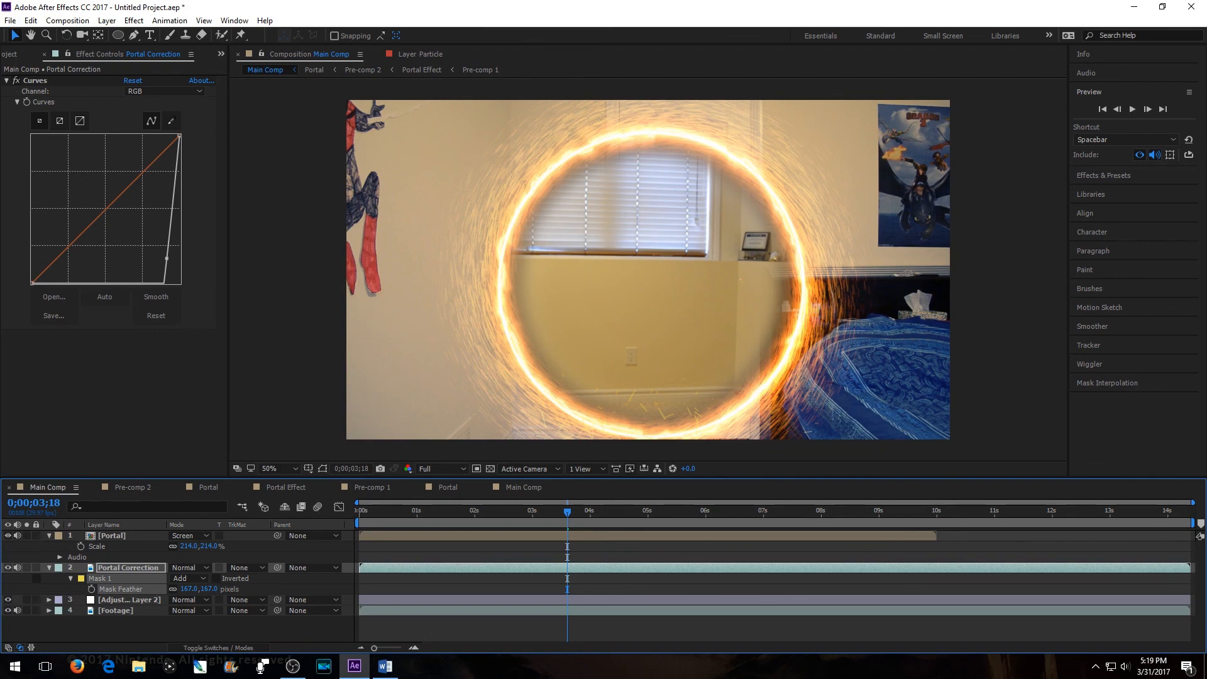
key("alt+Tab")
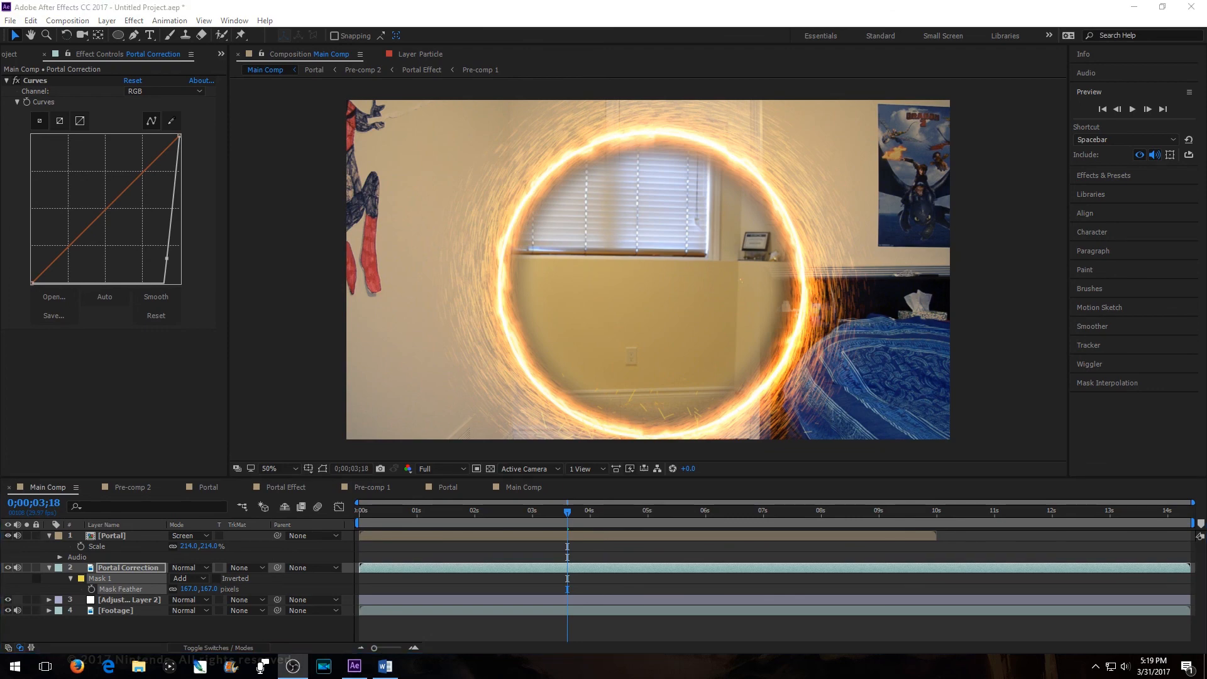